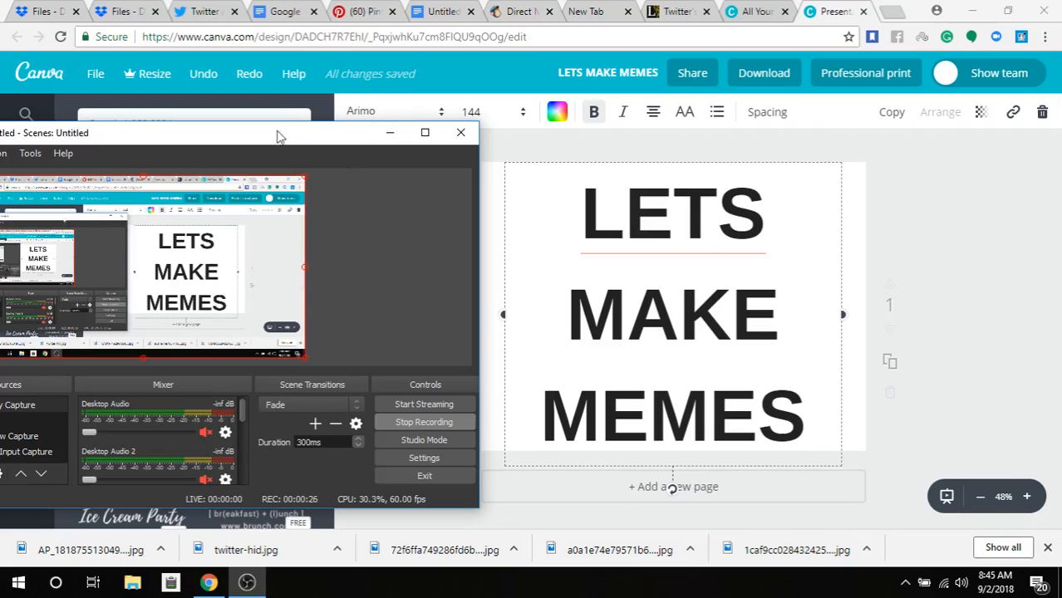
pyautogui.click(389, 133)
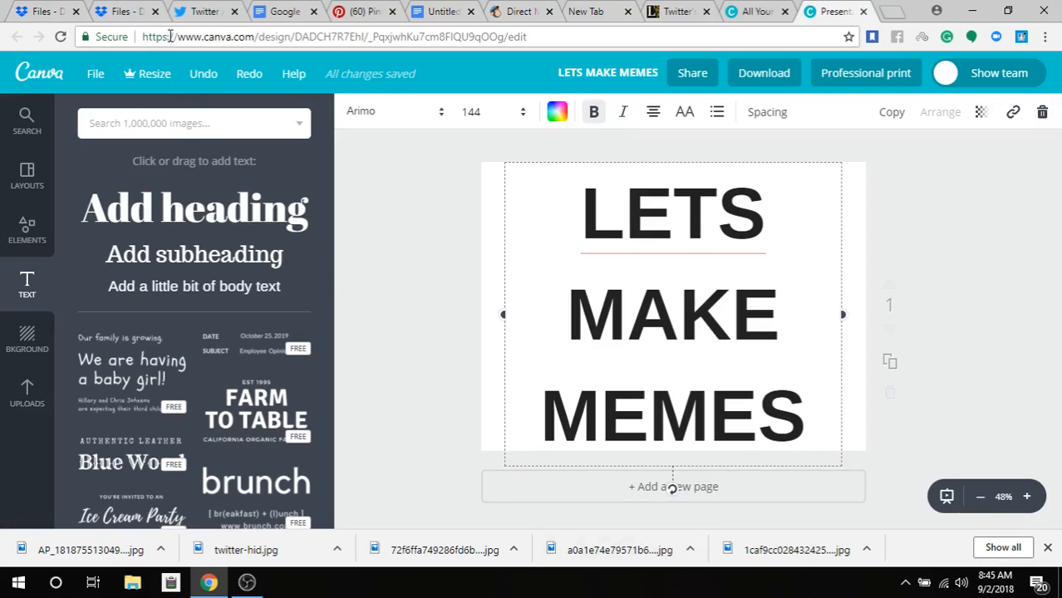
pyautogui.moveTo(176, 37); pyautogui.dragTo(231, 37)
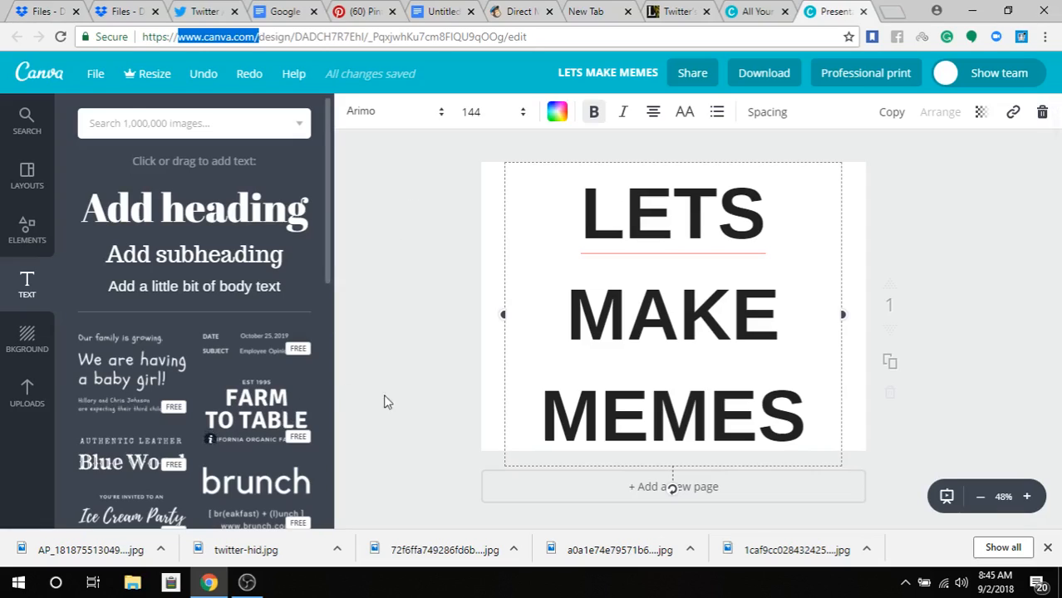
# Step: Move the LETS MAKE MEMES text box slightly up on the page
pyautogui.click(537, 477)
pyautogui.moveTo(538, 478); pyautogui.dragTo(536, 467)
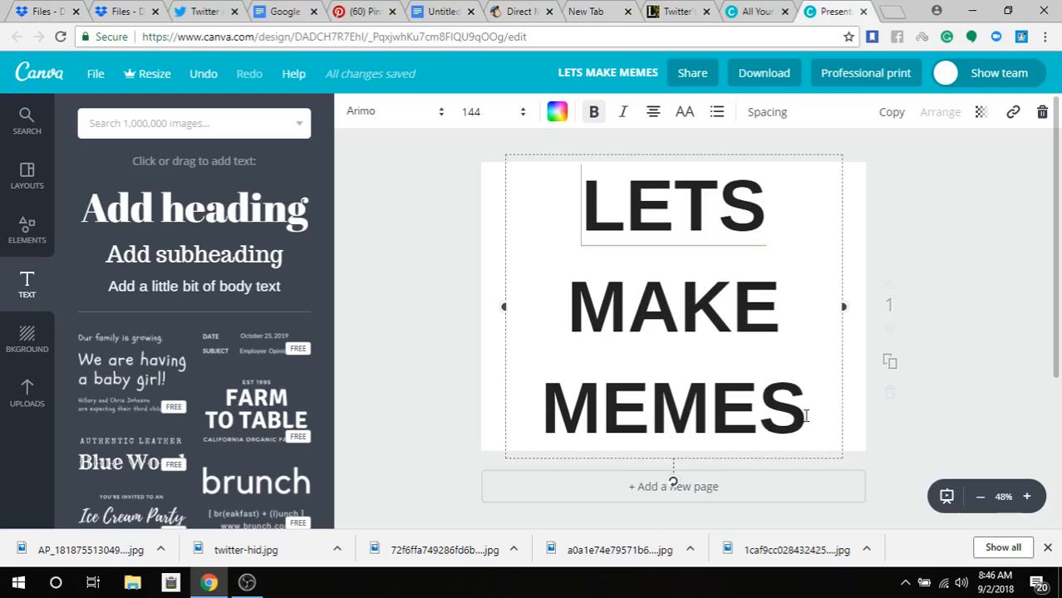
pyautogui.moveTo(805, 415); pyautogui.dragTo(504, 244)
pyautogui.click(625, 307)
pyautogui.moveTo(548, 462); pyautogui.dragTo(563, 461)
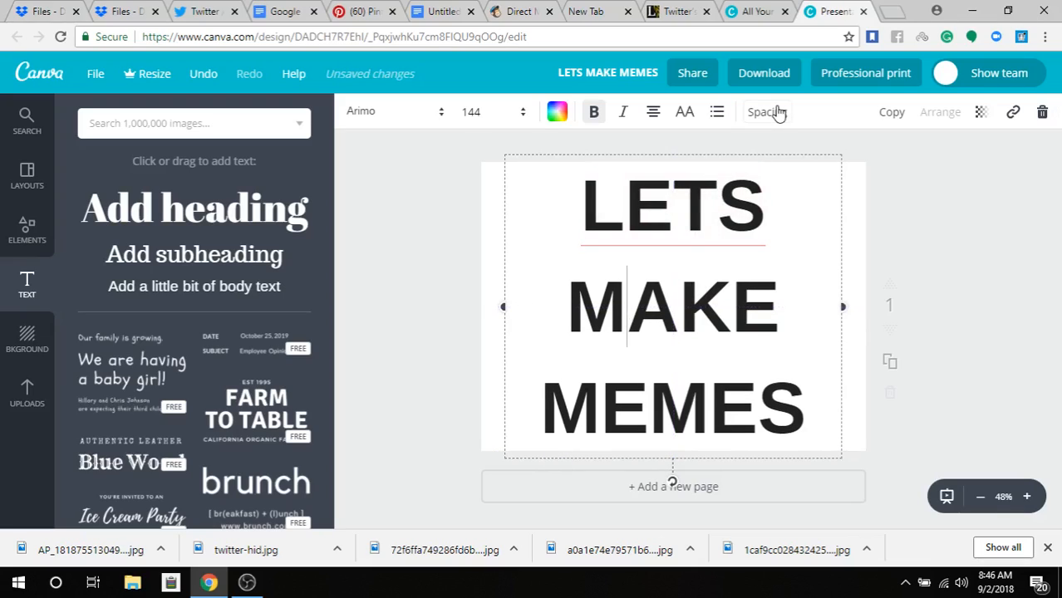
# Step: Change the font of the LETS MAKE MEMES text to Black Ops One
pyautogui.click(392, 117)
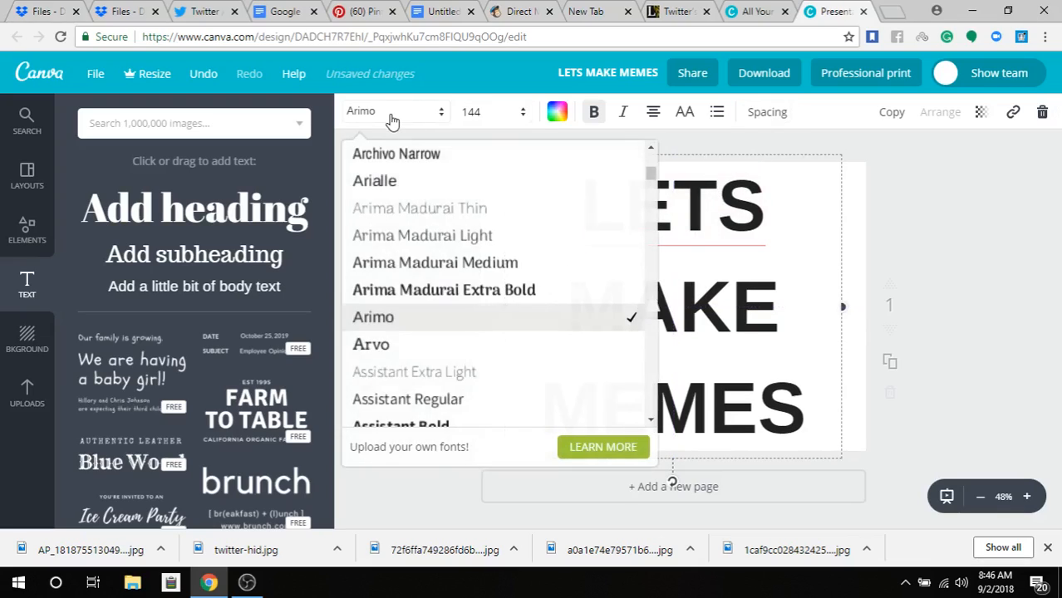
pyautogui.scroll(-6, 415, 274)
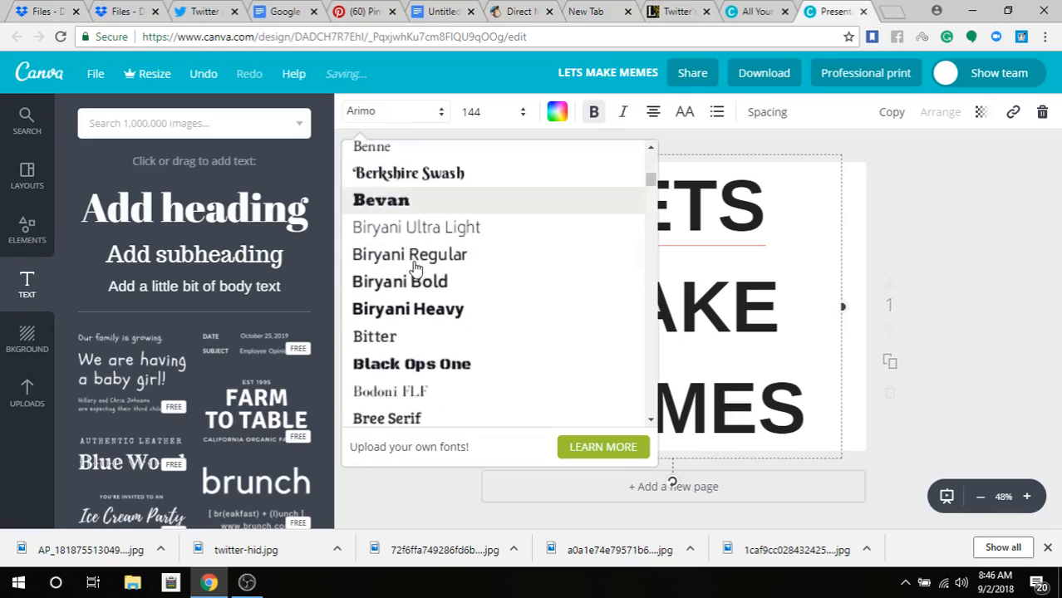
pyautogui.click(407, 207)
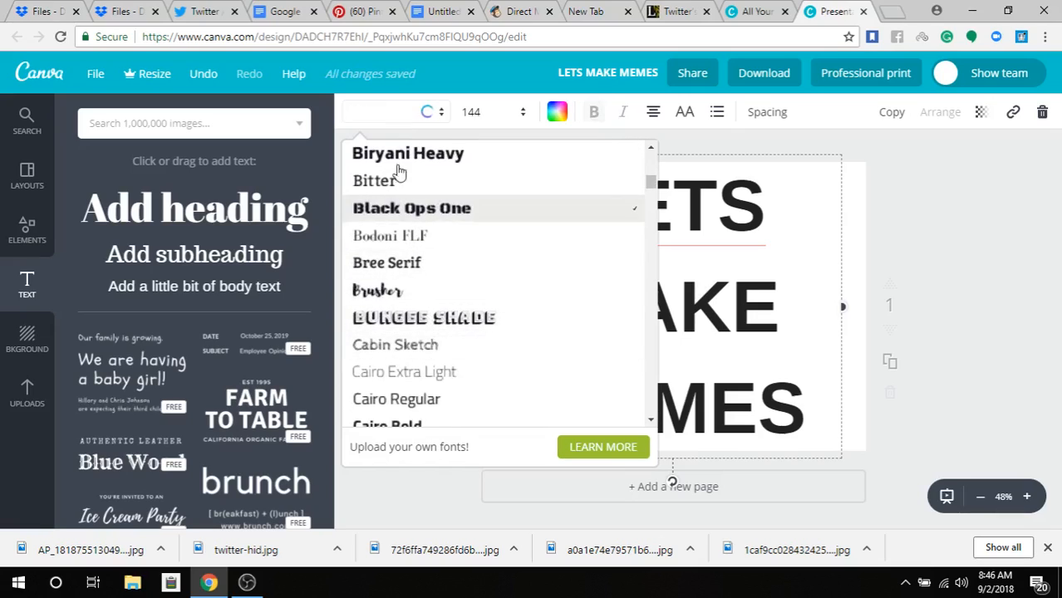
# Step: Change the font of the LETS MAKE MEMES text to HK Grotesk Light
pyautogui.click(373, 113)
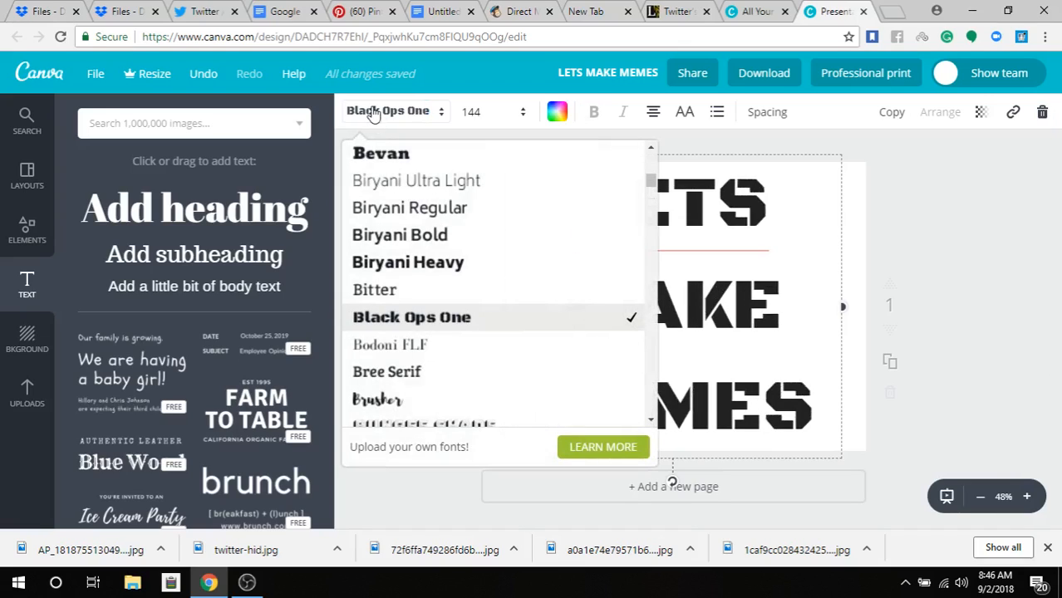
pyautogui.scroll(-4, 403, 203)
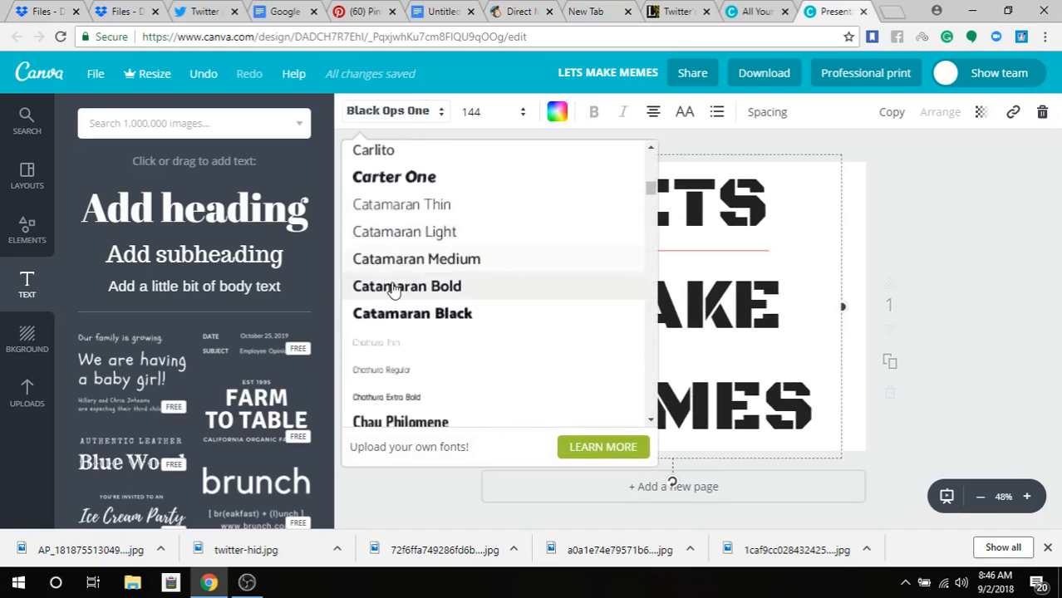
pyautogui.scroll(-4, 396, 287)
pyautogui.scroll(-8, 394, 289)
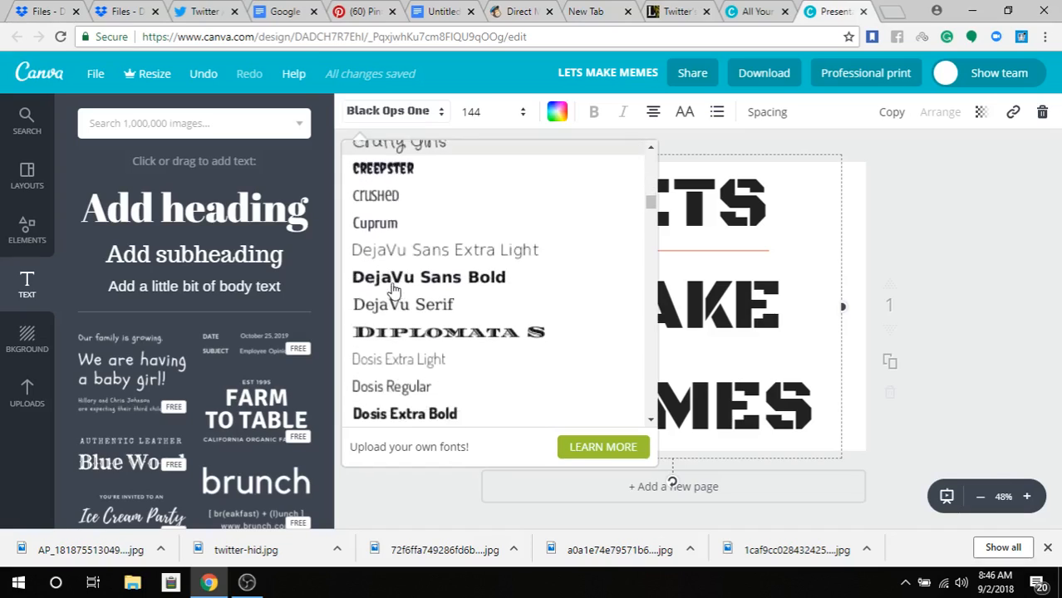
pyautogui.scroll(-10, 394, 289)
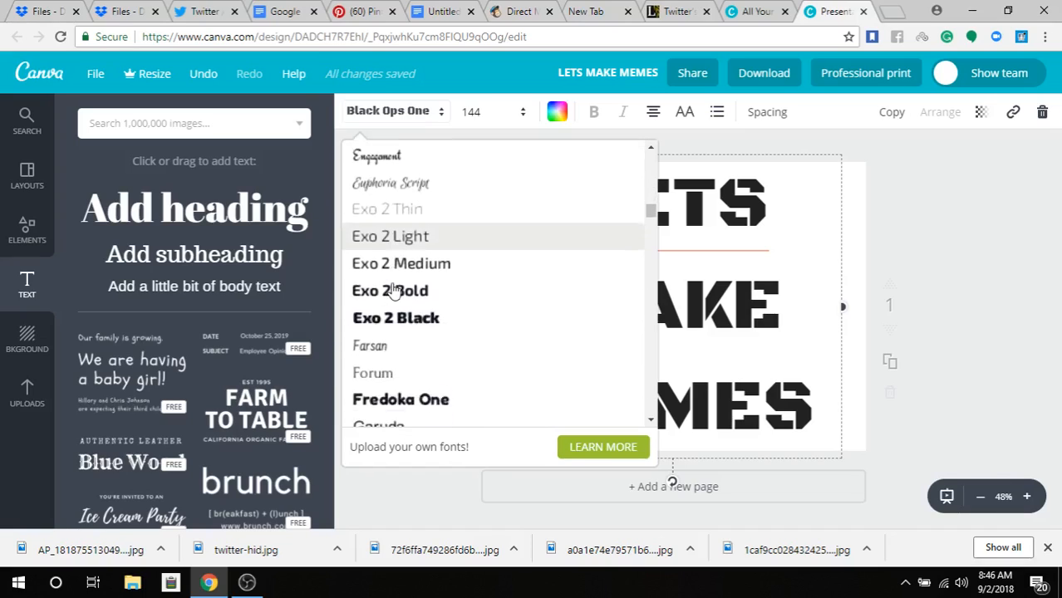
pyautogui.scroll(-6, 395, 289)
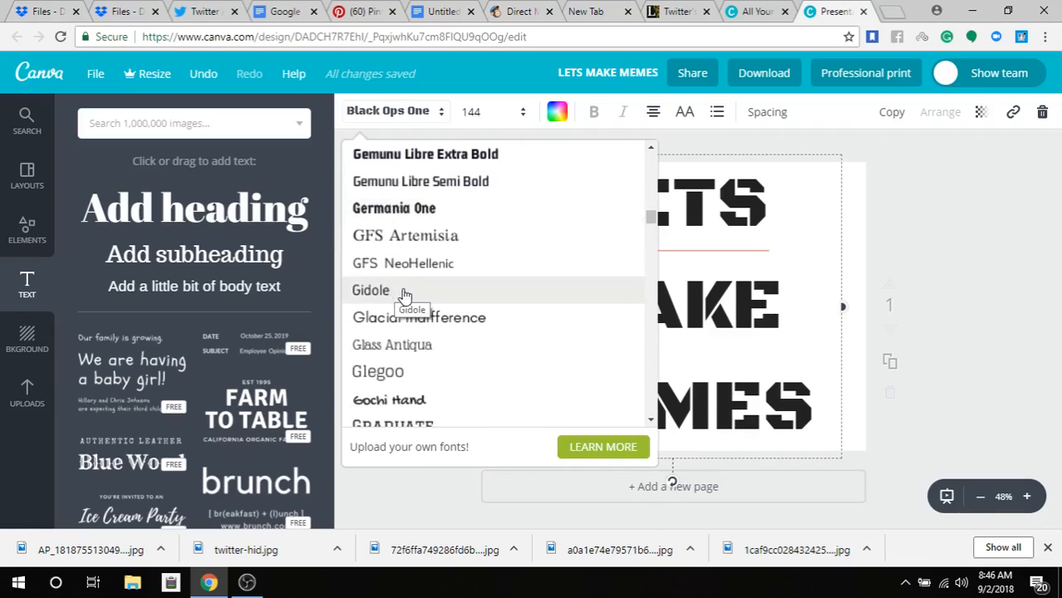
pyautogui.scroll(-5, 404, 295)
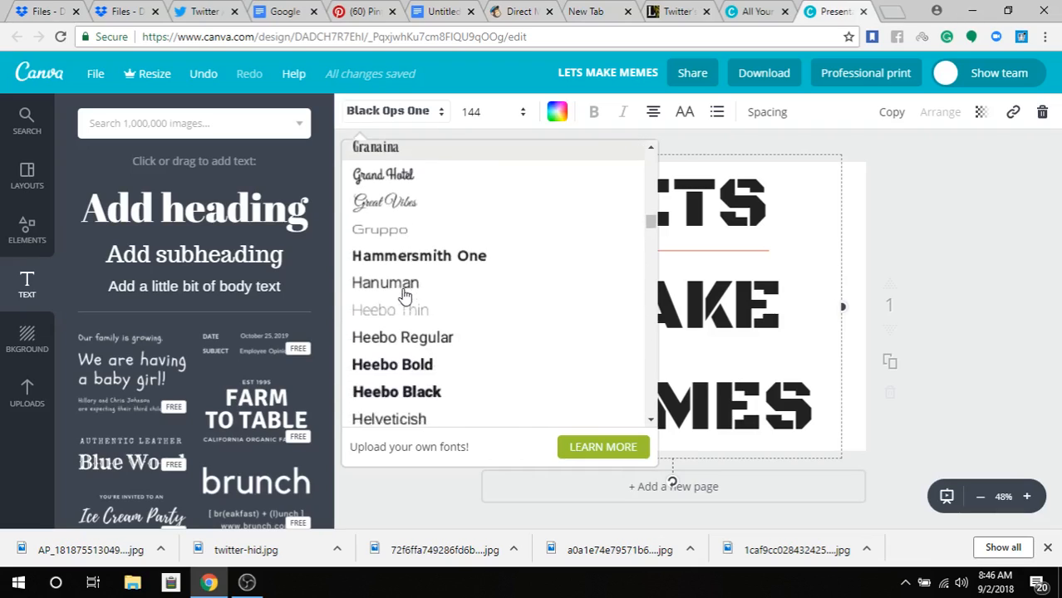
pyautogui.scroll(-5, 405, 296)
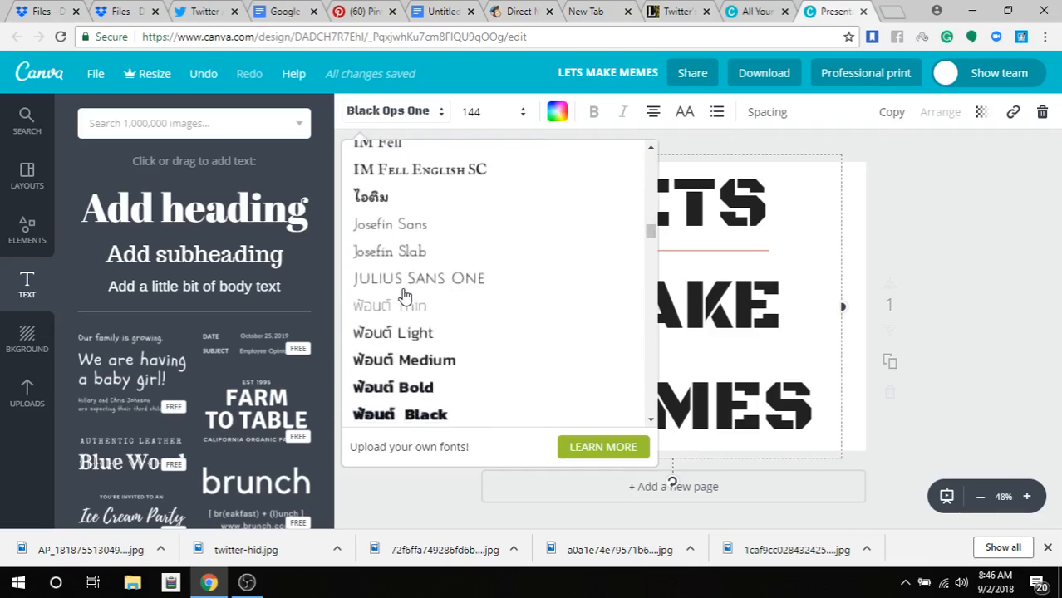
pyautogui.scroll(3, 417, 253)
pyautogui.click(417, 249)
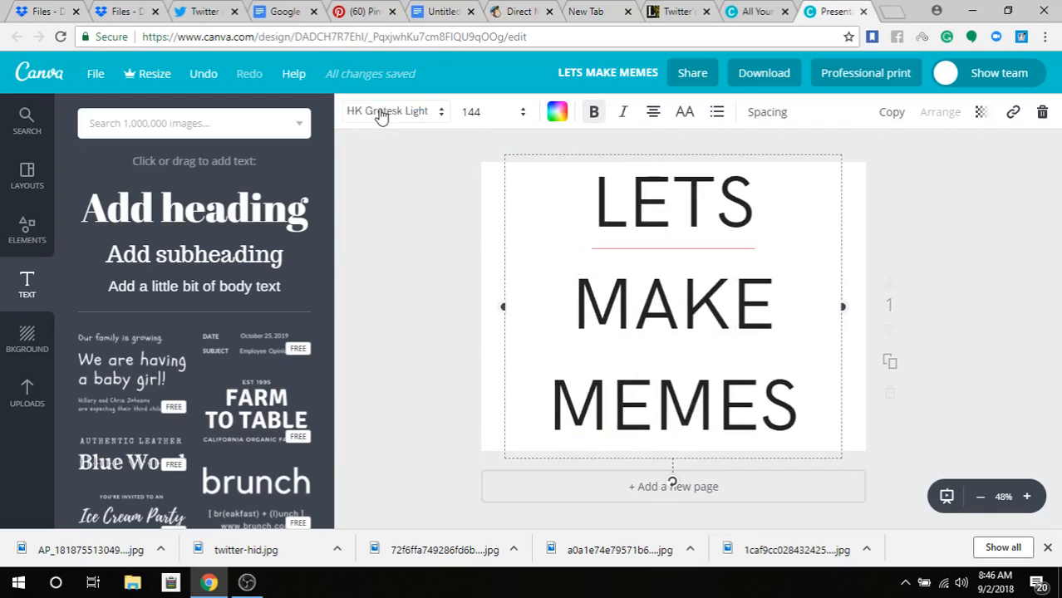
# Step: Change the font of the LETS MAKE MEMES text to Mardoto Bold
pyautogui.click(380, 111)
pyautogui.scroll(-10, 421, 284)
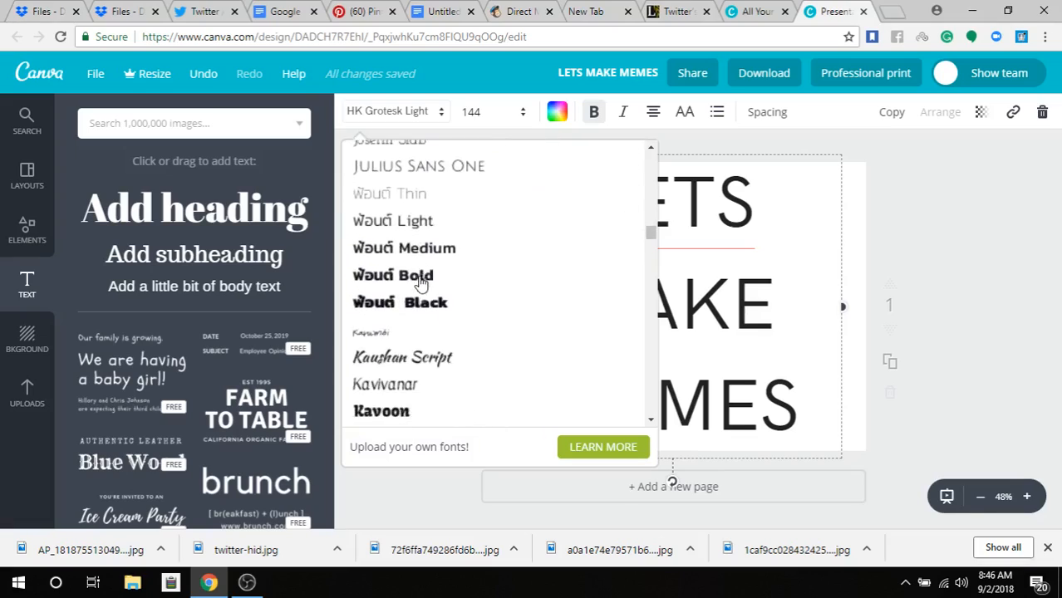
pyautogui.scroll(-4, 421, 284)
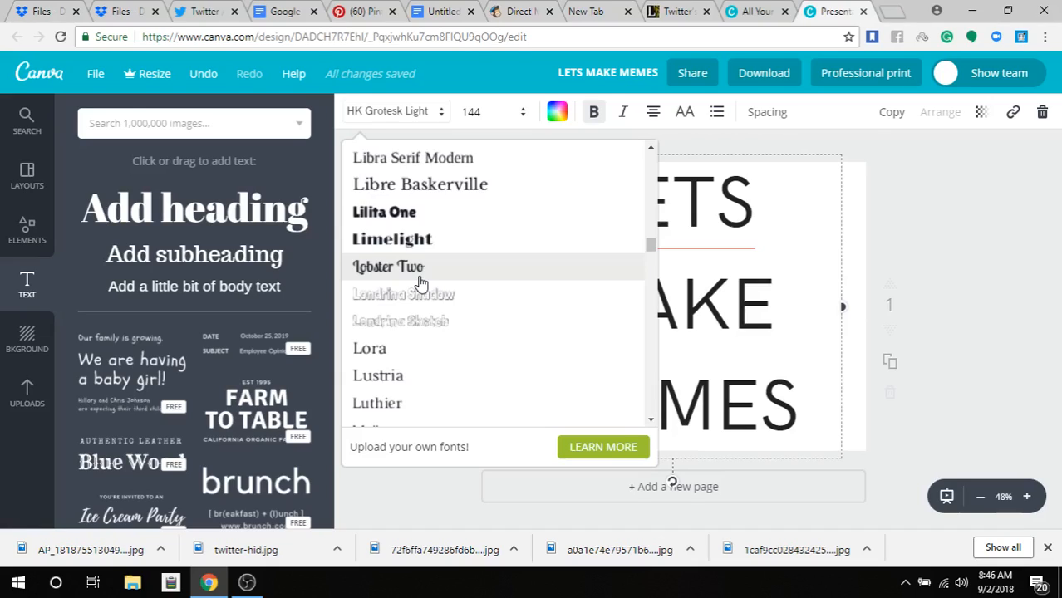
pyautogui.scroll(-1, 422, 284)
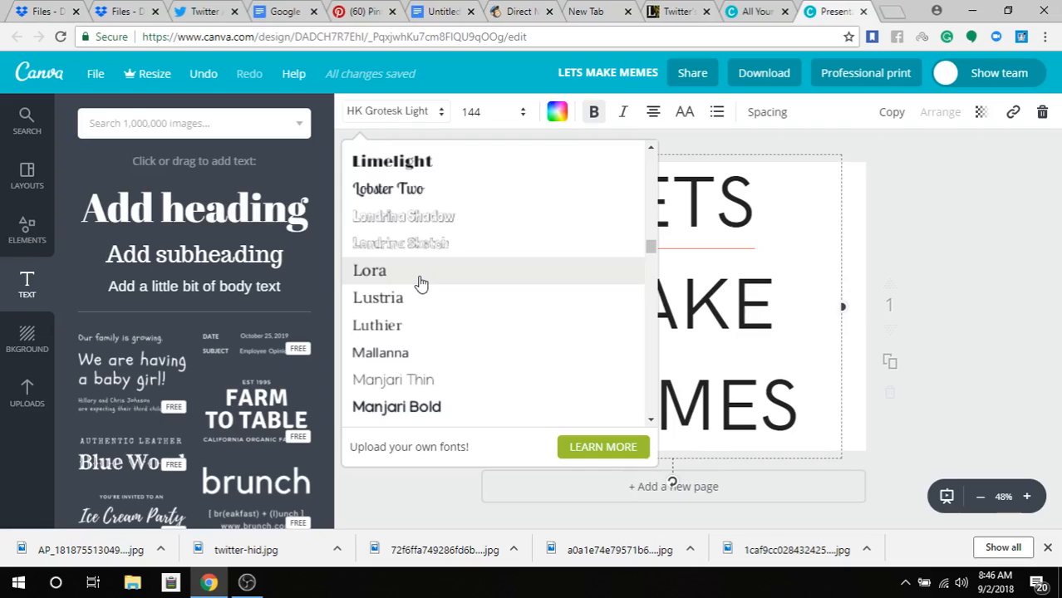
pyautogui.scroll(-2, 421, 284)
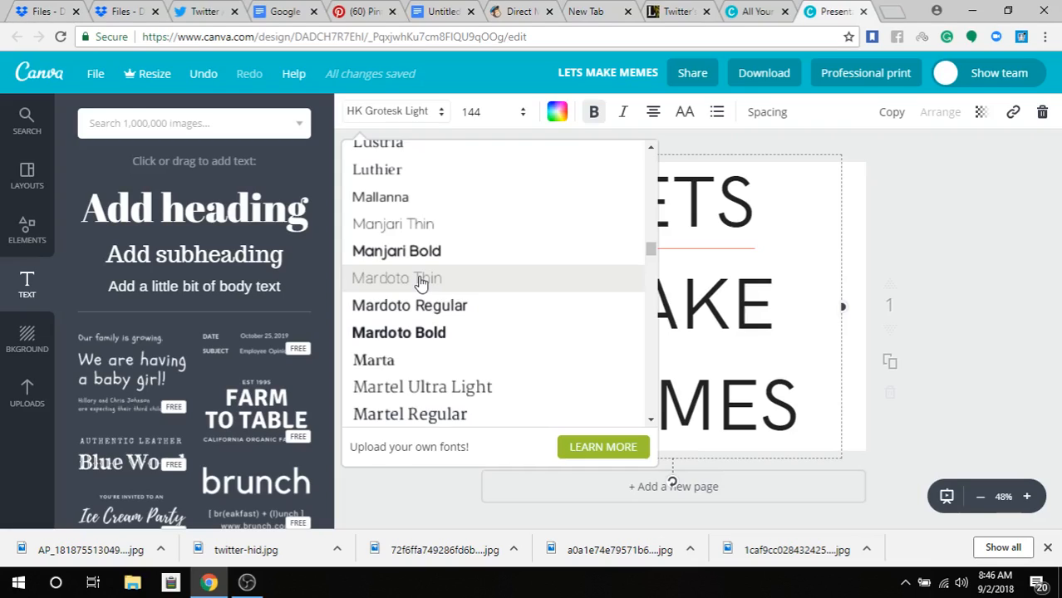
pyautogui.click(434, 333)
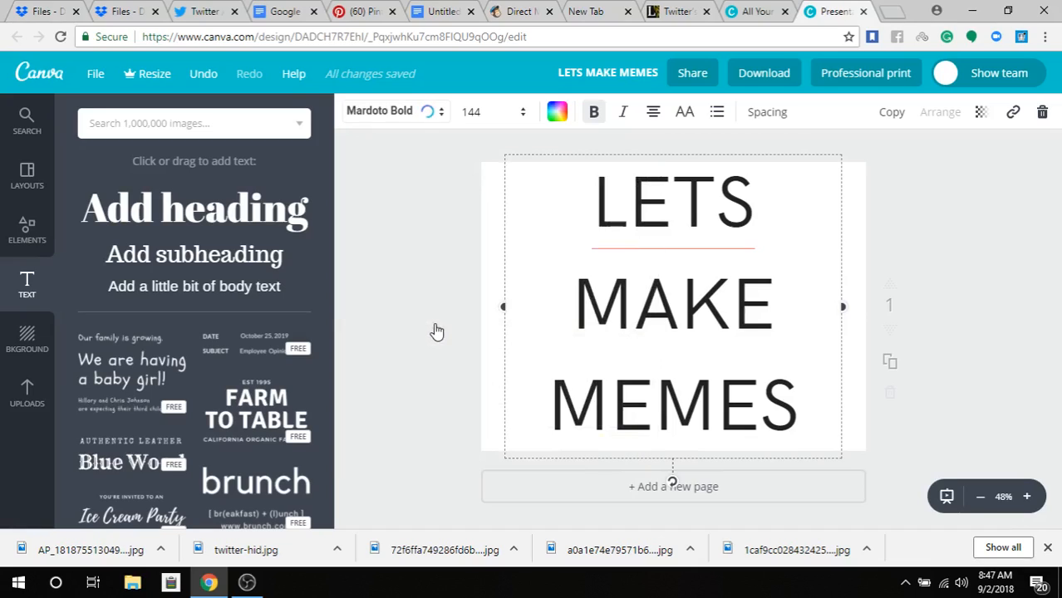
# Step: Format the LETS MAKE MEMES text as size 80 italic and move its box down to the middle of the page
pyautogui.click(485, 113)
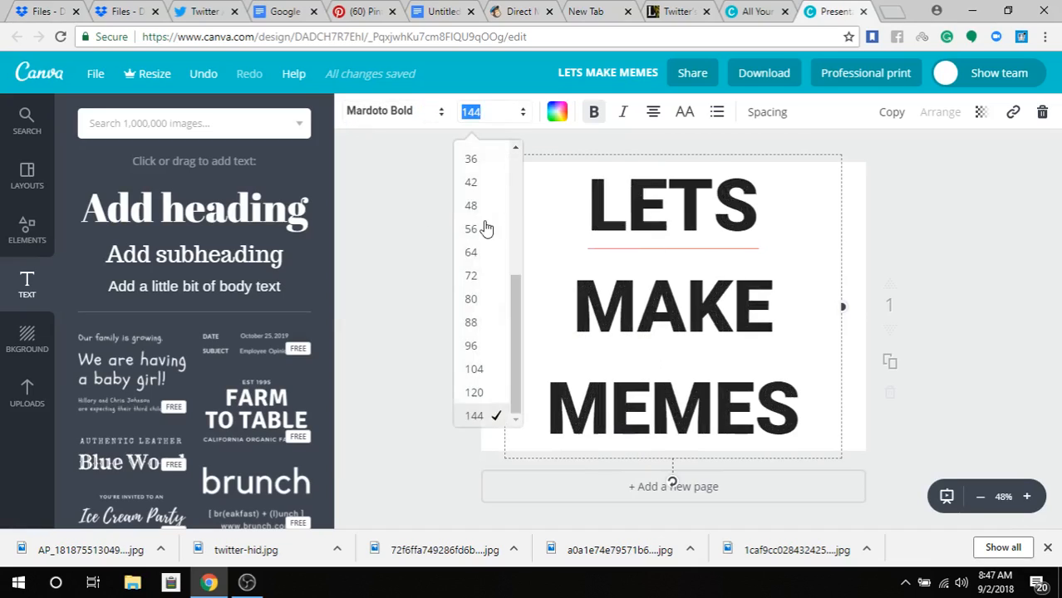
pyautogui.click(488, 298)
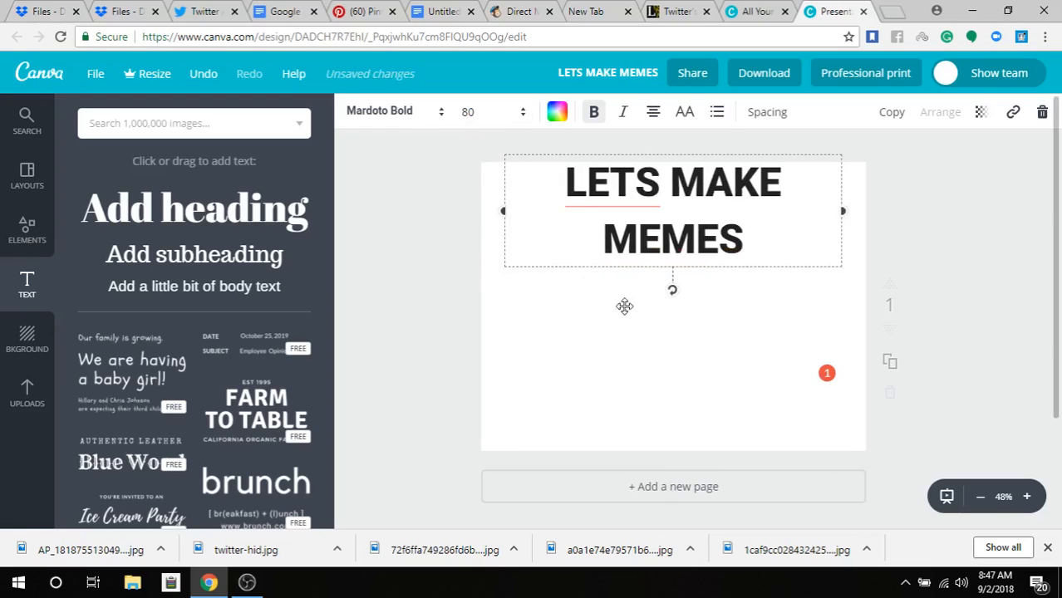
pyautogui.moveTo(623, 303); pyautogui.dragTo(614, 351)
pyautogui.click(622, 112)
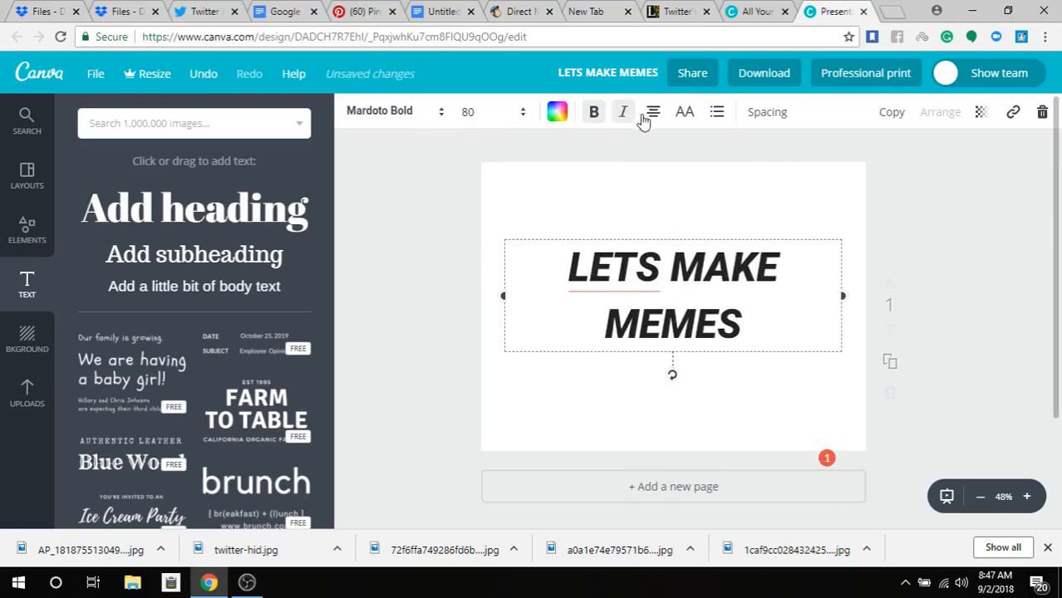
# Step: Try left and right alignment on the LETS MAKE MEMES text, returning it to centered
pyautogui.click(654, 116)
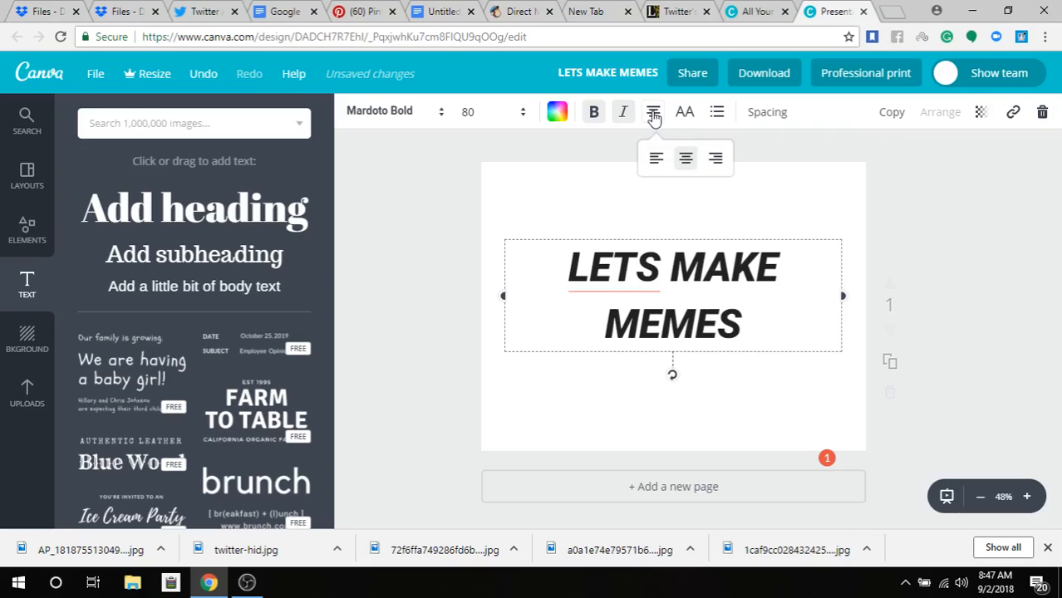
pyautogui.click(654, 160)
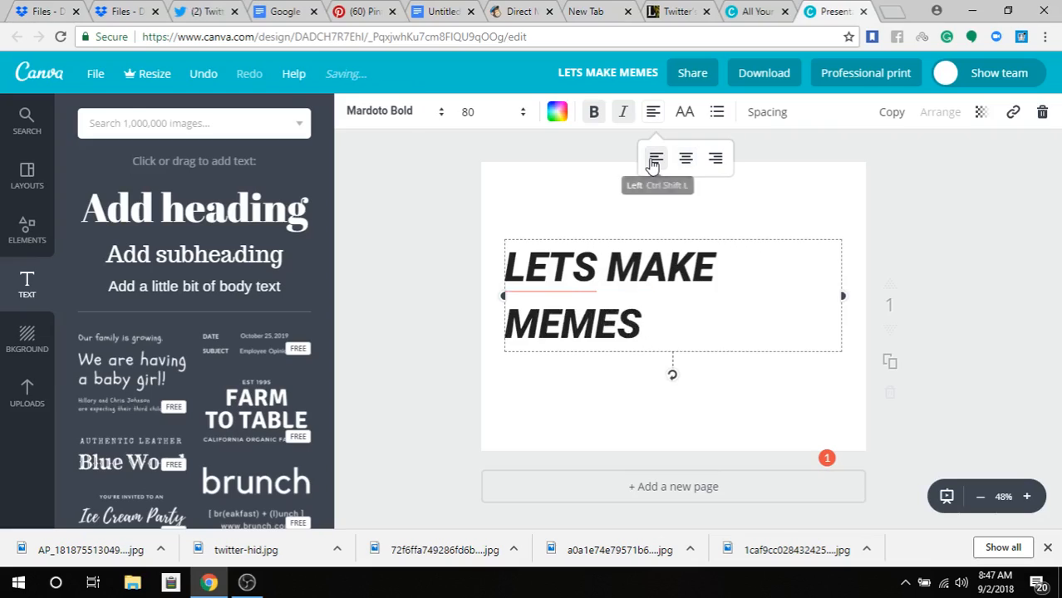
pyautogui.click(716, 160)
pyautogui.click(687, 162)
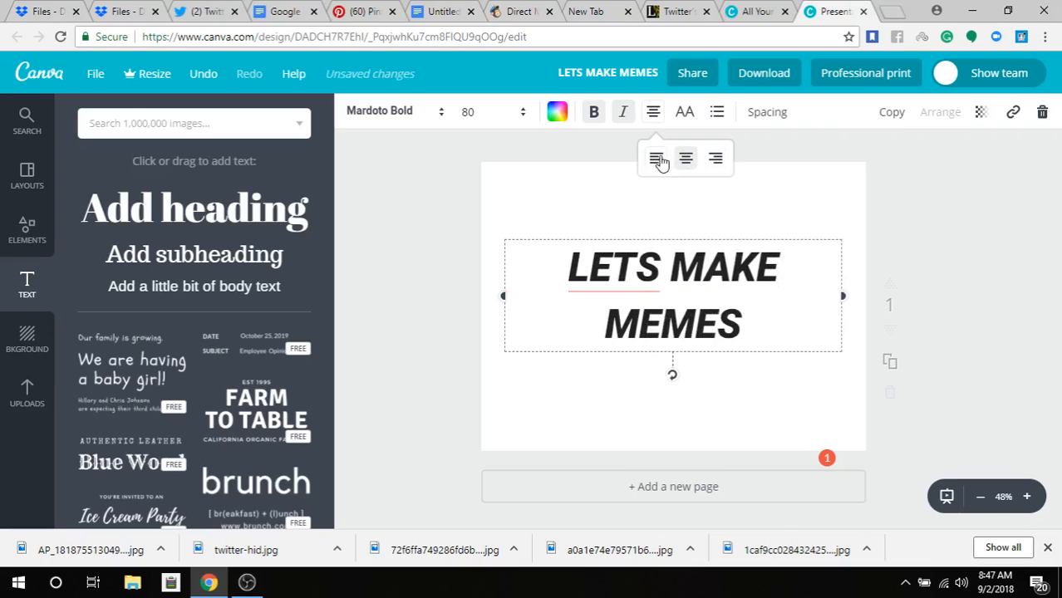
pyautogui.click(657, 160)
pyautogui.click(714, 159)
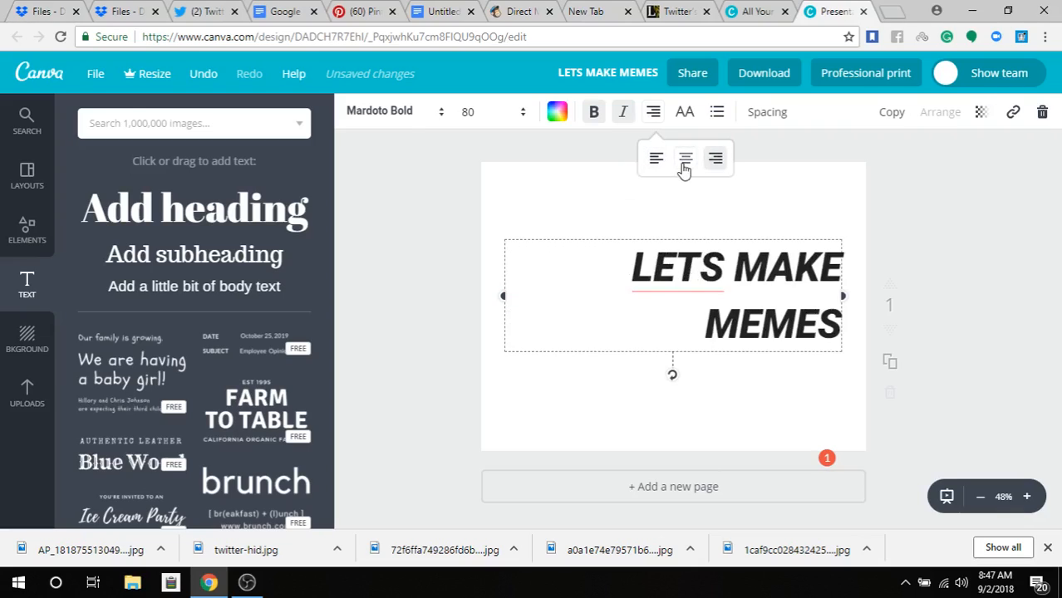
pyautogui.click(685, 163)
# Step: Insert spaces before MEMES on the second line and move the text box toward the upper right of the page
pyautogui.click(592, 325)
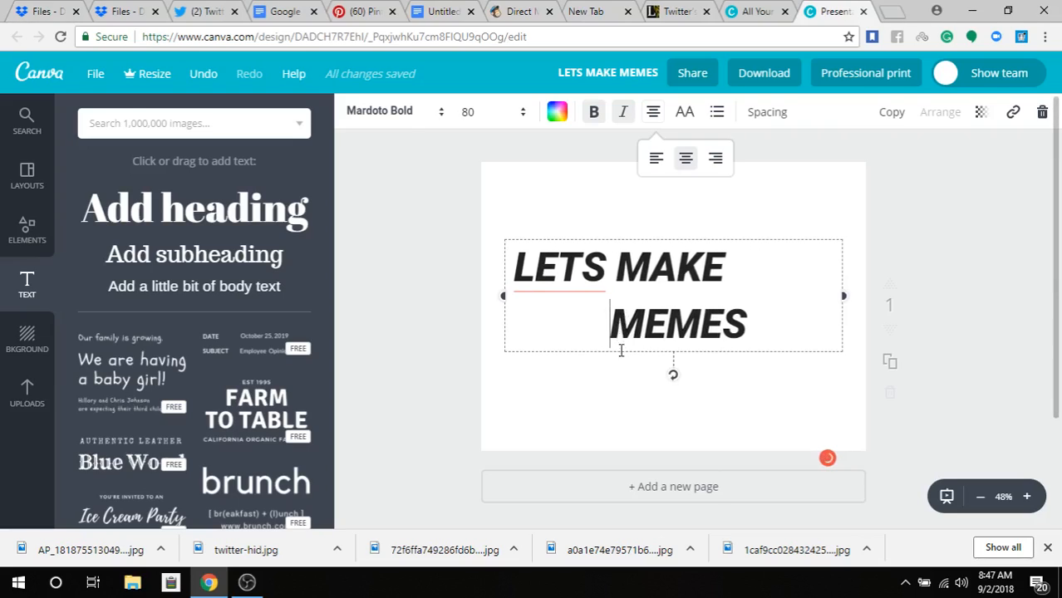
pyautogui.moveTo(621, 351); pyautogui.dragTo(697, 303)
# Step: Left-align the LETS MAKE MEMES text and move its box to the upper left of the page
pyautogui.click(653, 111)
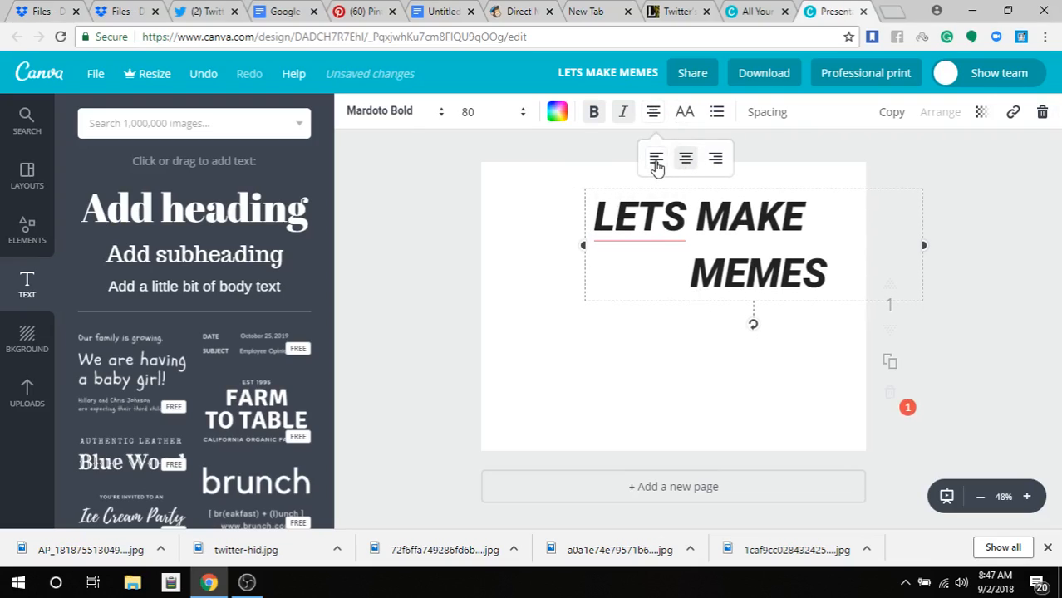
pyautogui.click(655, 158)
pyautogui.moveTo(650, 274); pyautogui.dragTo(600, 281)
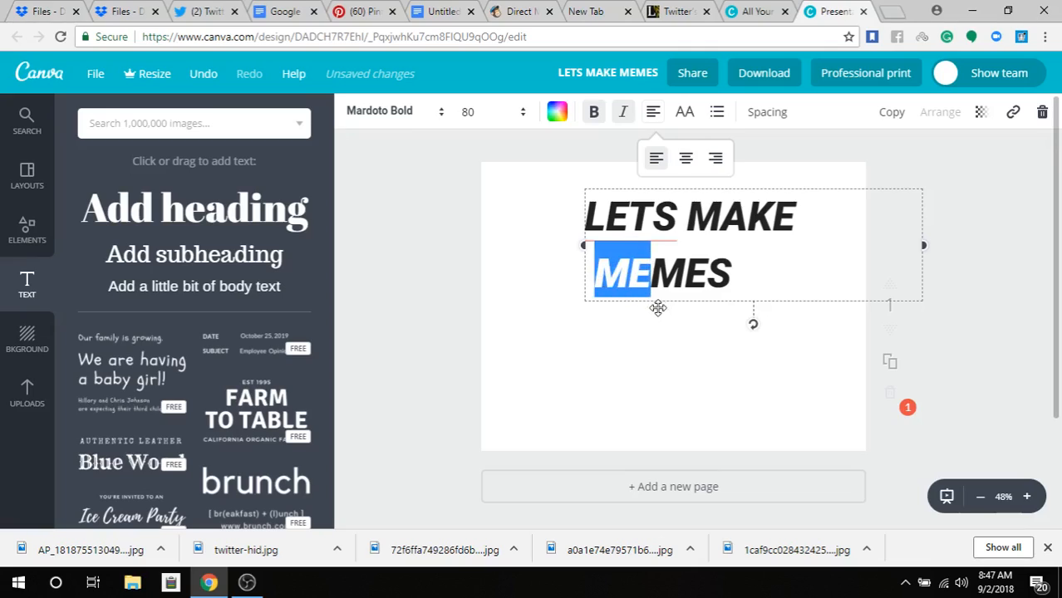
pyautogui.moveTo(657, 308); pyautogui.dragTo(577, 291)
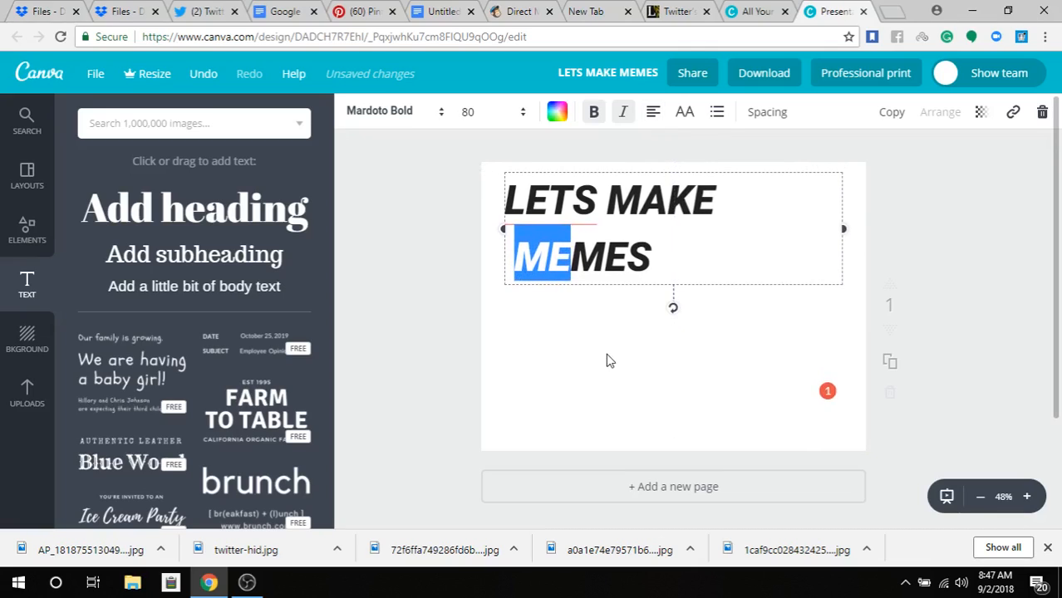
pyautogui.click(607, 361)
# Step: Add the uploaded photo of the smiling woman in a dark blue top and move it toward the page's lower right
pyautogui.click(27, 391)
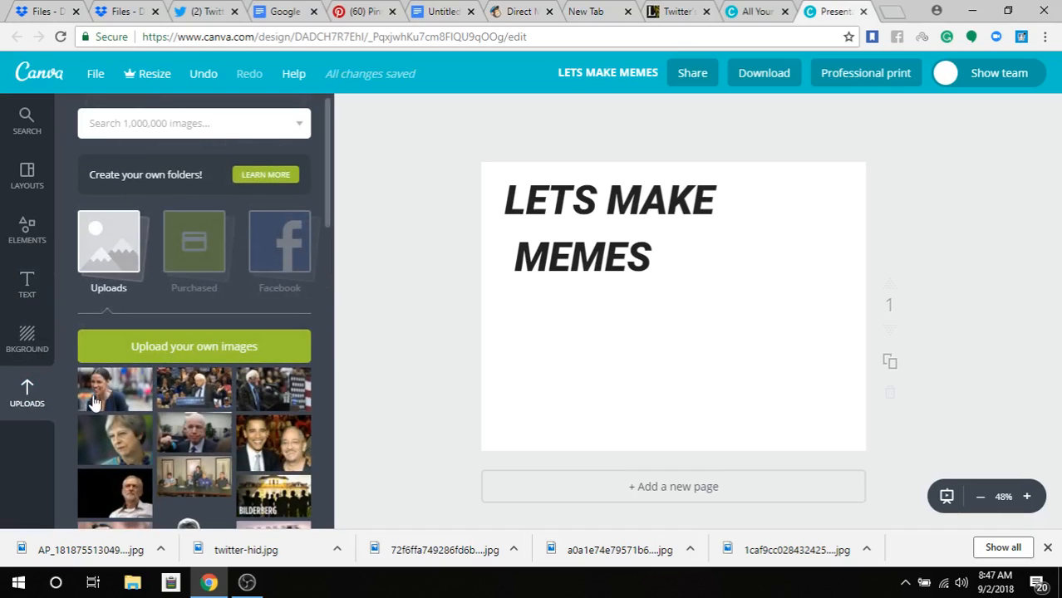
pyautogui.click(95, 394)
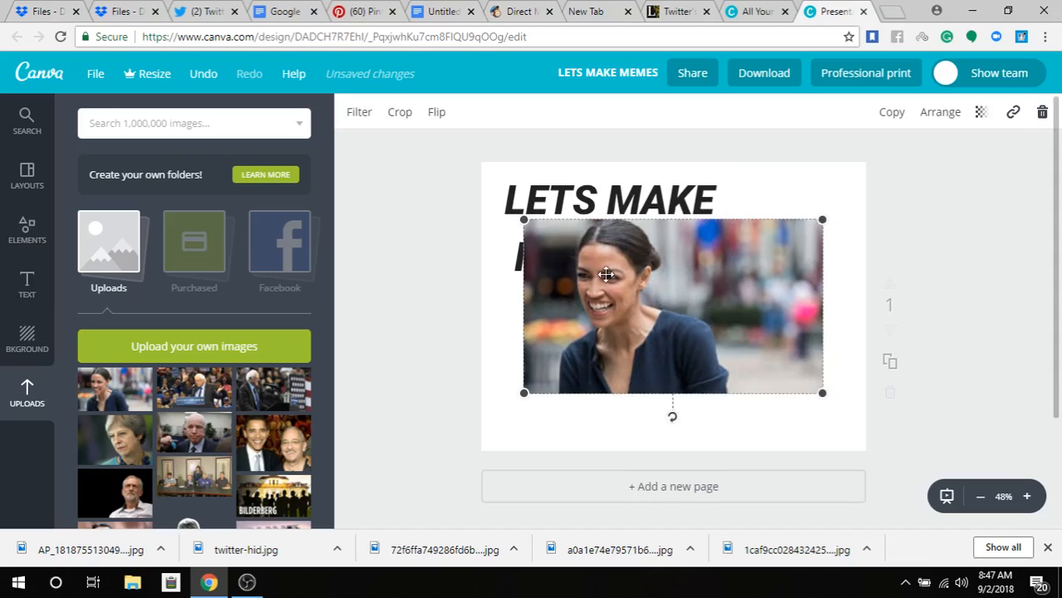
pyautogui.moveTo(607, 274); pyautogui.dragTo(631, 316)
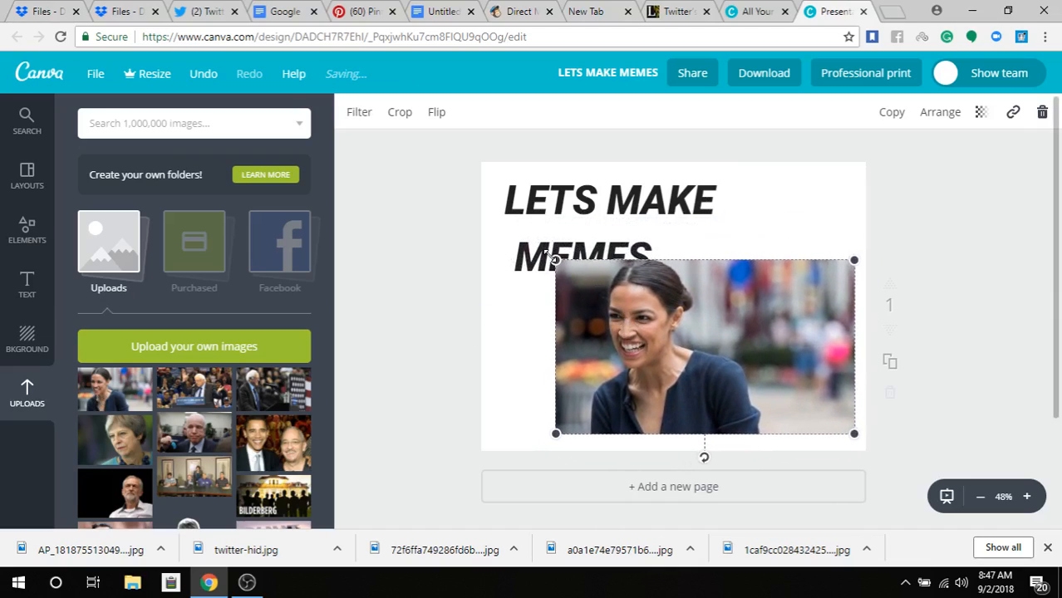
# Step: Crop the uploaded photo to its full height around the smiling woman, cutting off most of the blurred background beside her
pyautogui.click(400, 115)
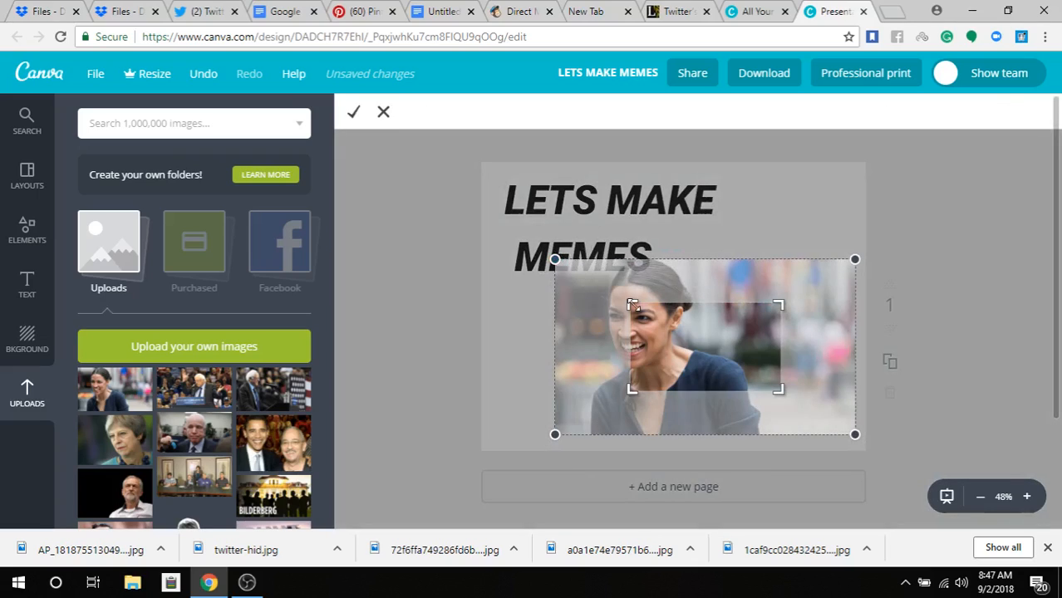
pyautogui.moveTo(632, 304); pyautogui.dragTo(567, 260)
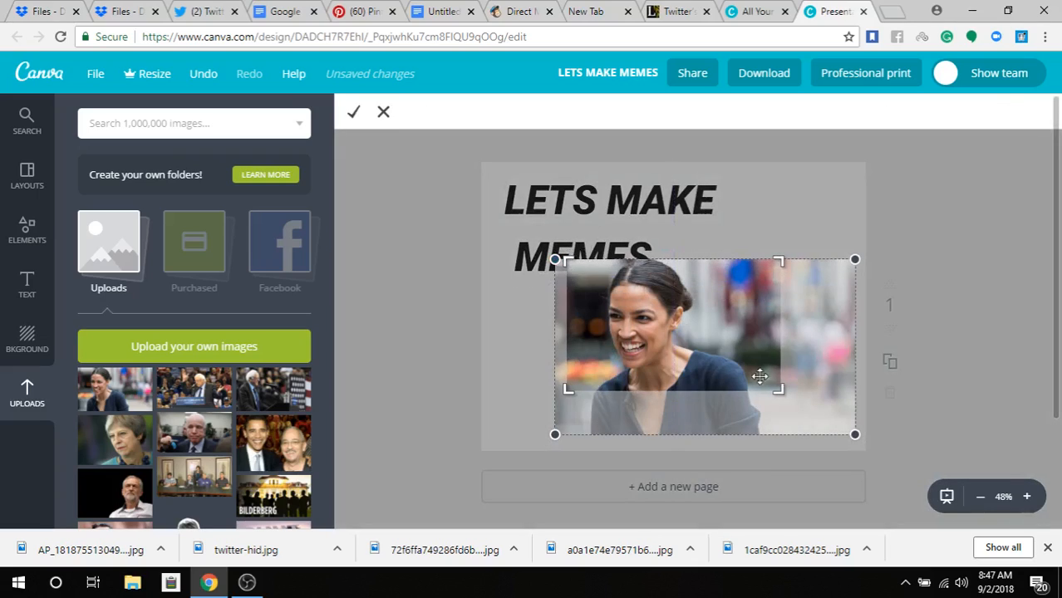
pyautogui.moveTo(757, 402); pyautogui.dragTo(727, 488)
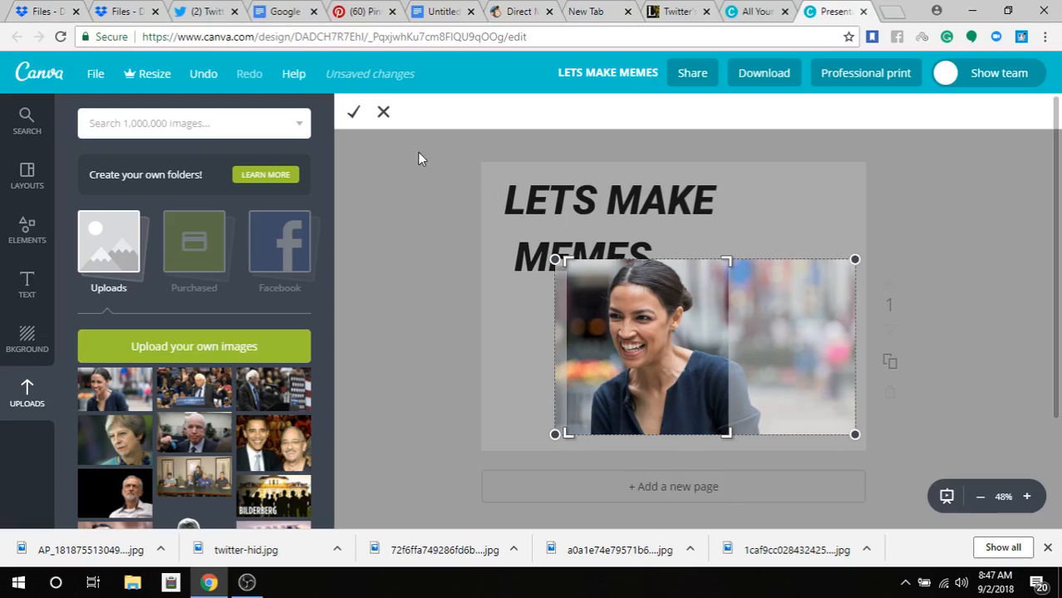
pyautogui.click(353, 111)
# Step: Move the cropped photo to the page's lower right, enlarge it to about 476 × 515 px, and nudge the LETS MAKE MEMES text slightly
pyautogui.moveTo(663, 347); pyautogui.dragTo(778, 343)
pyautogui.moveTo(681, 253); pyautogui.dragTo(662, 240)
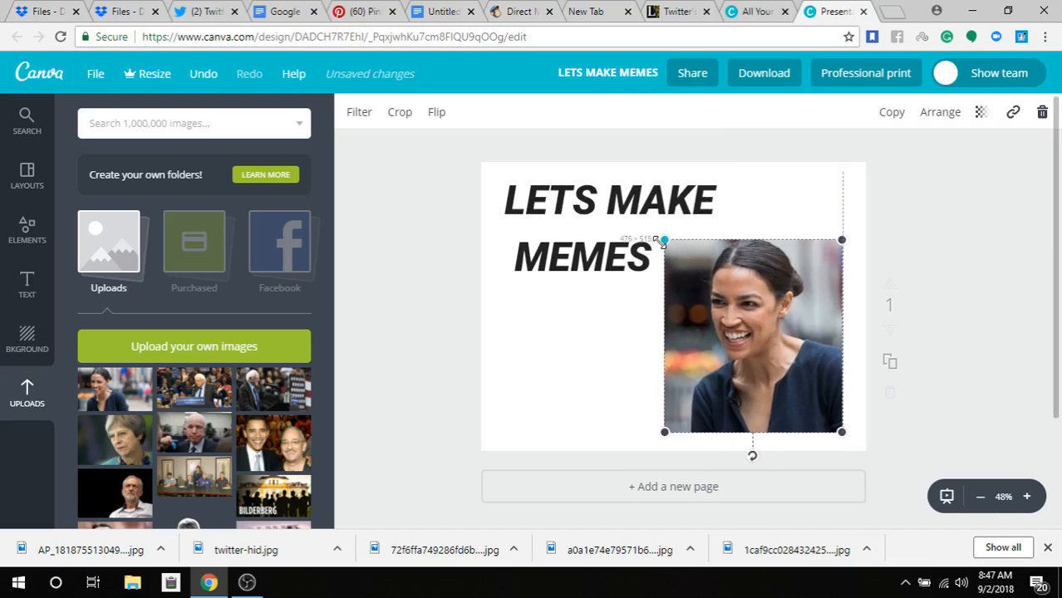
pyautogui.moveTo(704, 285)
pyautogui.mouseDown()
pyautogui.moveTo(710, 273)
pyautogui.moveTo(709, 283)
pyautogui.mouseUp()
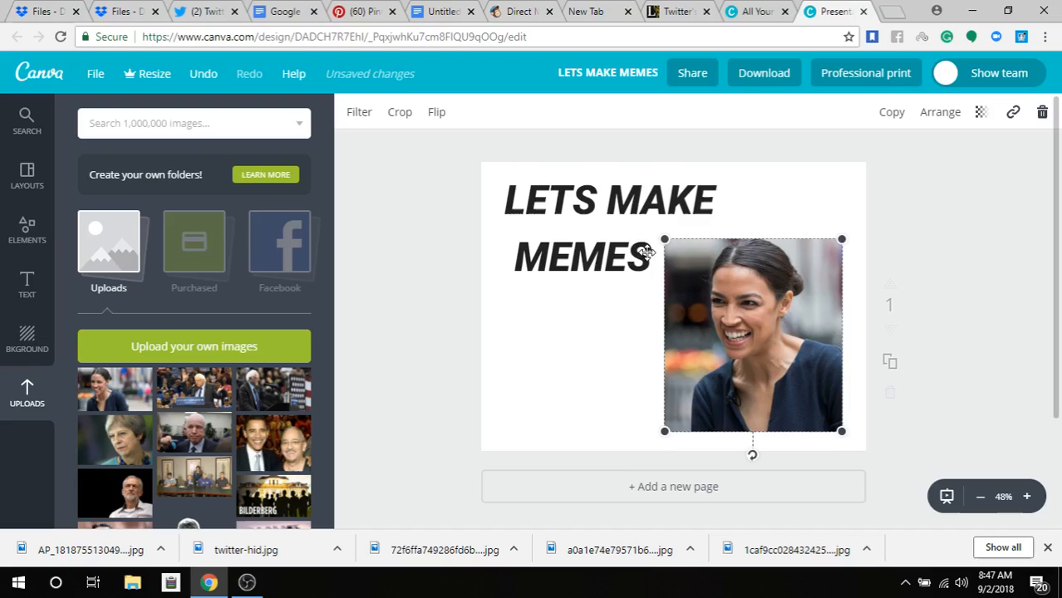
pyautogui.moveTo(642, 253)
pyautogui.mouseDown()
pyautogui.moveTo(629, 252)
pyautogui.moveTo(639, 252)
pyautogui.mouseUp()
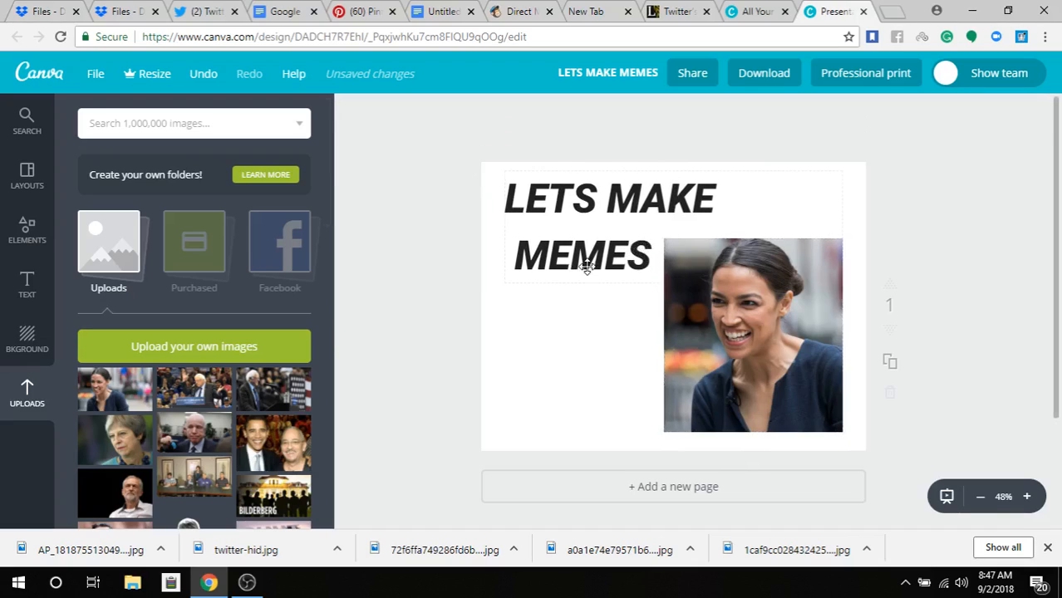
# Step: Delete the LETS MAKE MEMES text and the photo of the smiling woman from the page
pyautogui.click(1044, 113)
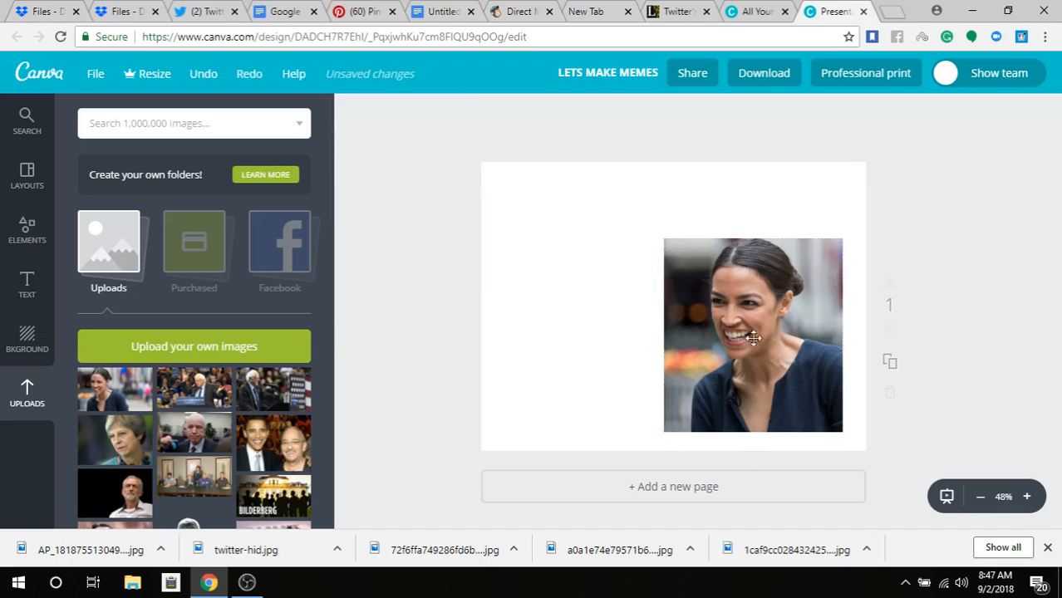
pyautogui.click(753, 337)
pyautogui.click(1043, 112)
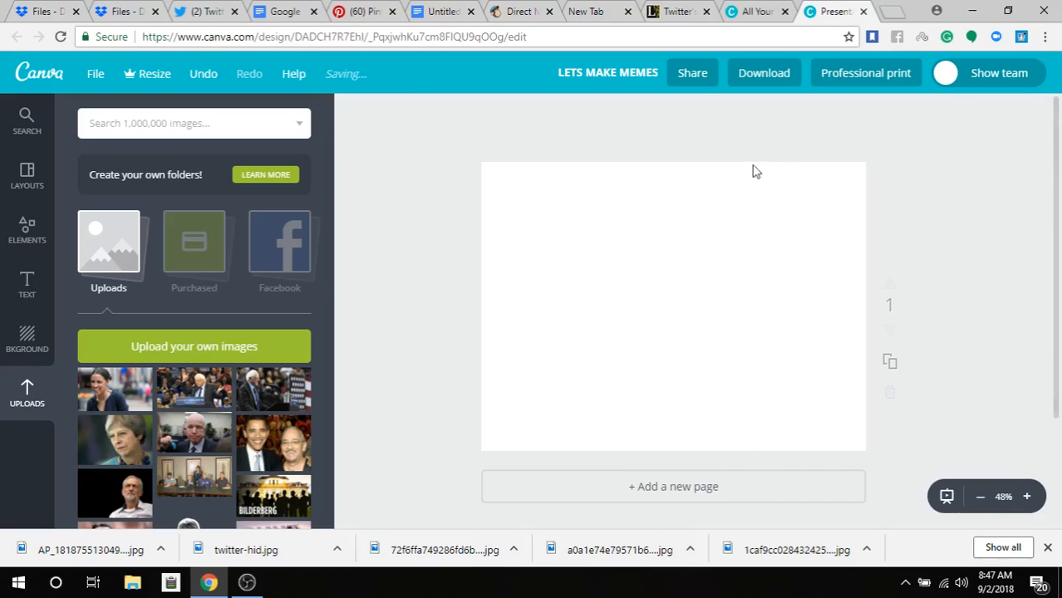
# Step: Browse the Canva layouts and examine the Minimal Business Marketing Presentation set
pyautogui.click(18, 237)
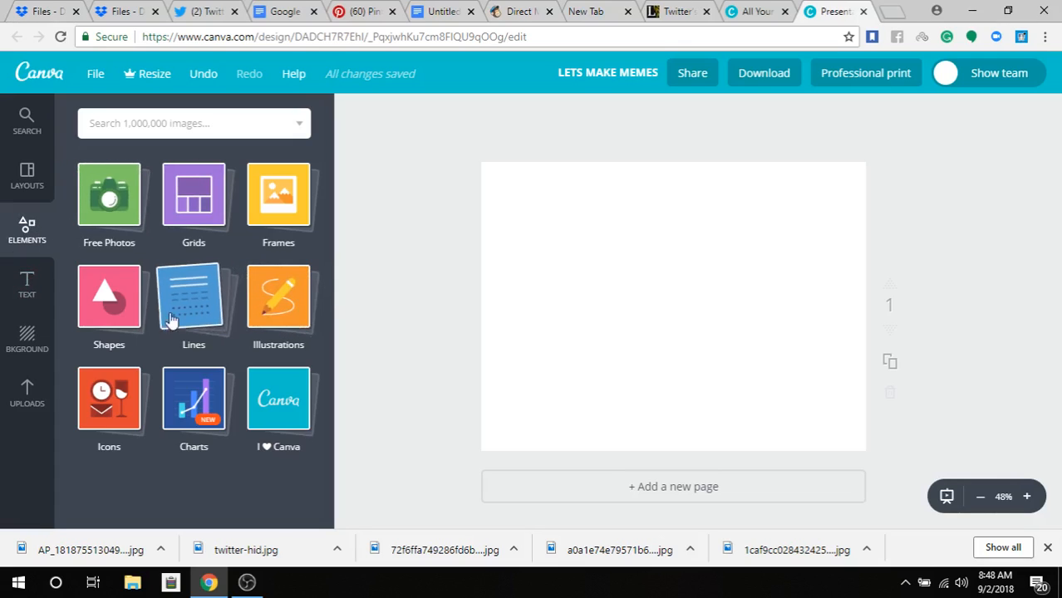
pyautogui.click(25, 184)
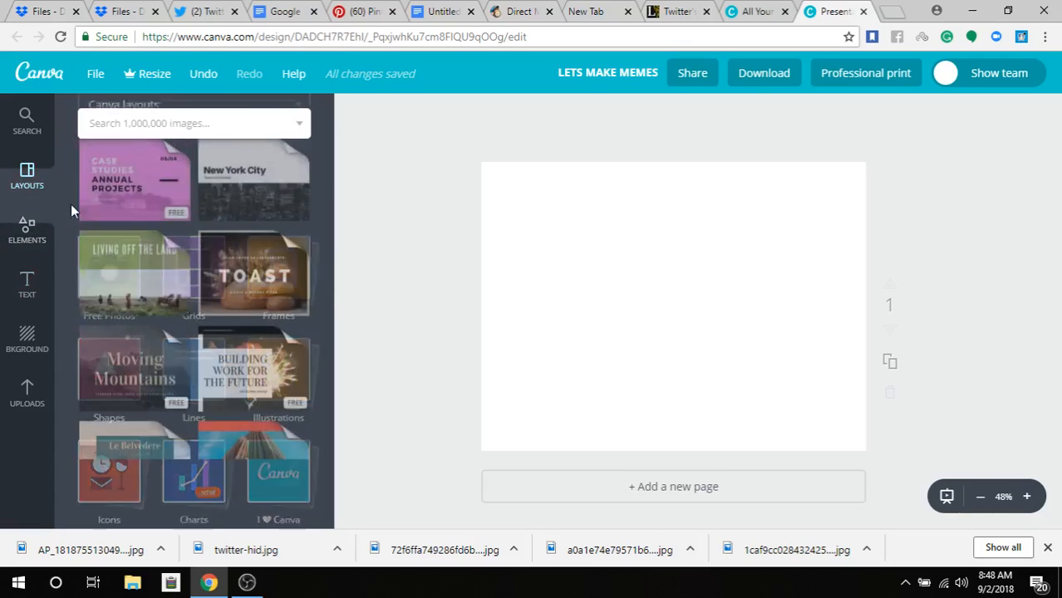
pyautogui.scroll(-2, 216, 349)
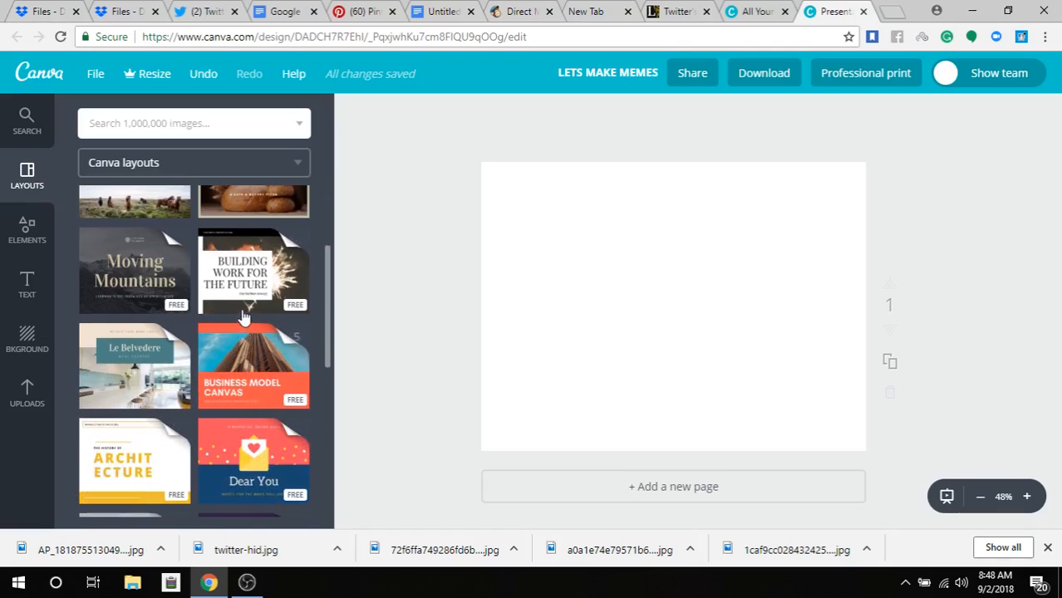
pyautogui.click(226, 294)
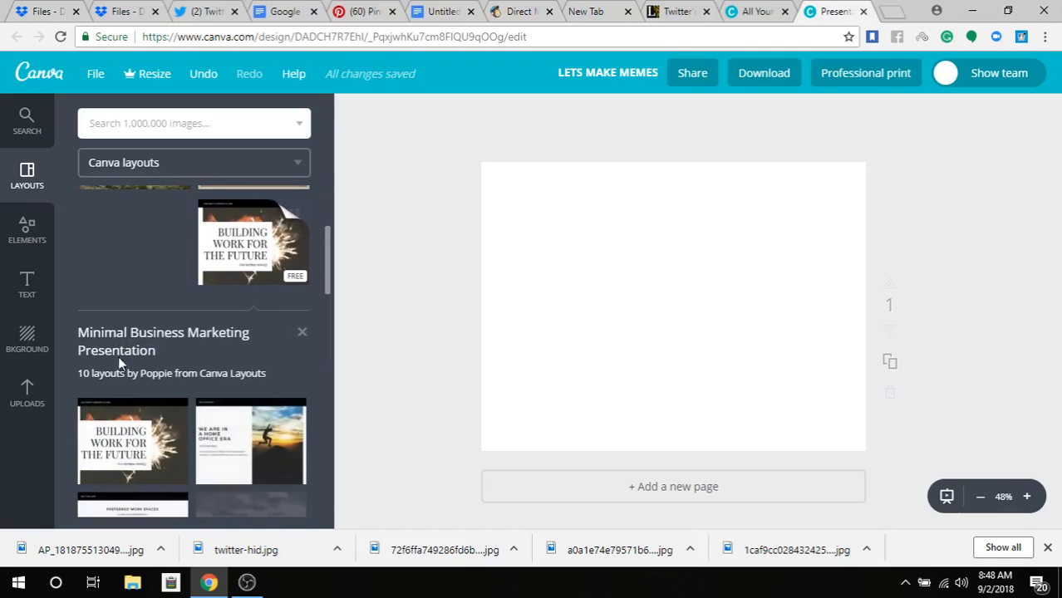
pyautogui.scroll(-2, 118, 355)
pyautogui.scroll(3, 152, 308)
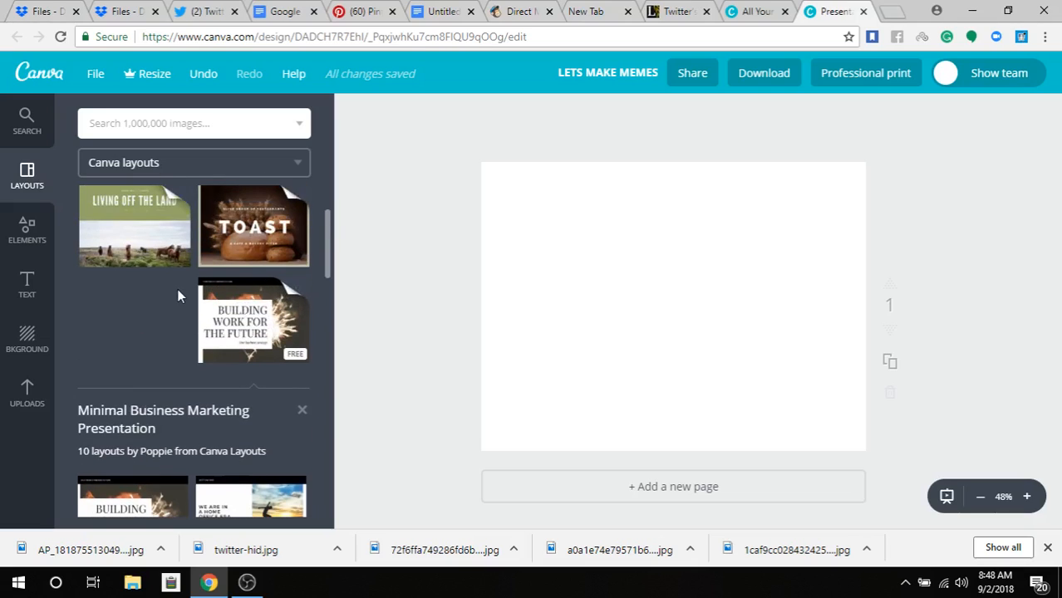
# Step: Examine the Living Off the Land Presentation, Dylan Fraser Agency and Grayscale New York Guide Presentation layout sets
pyautogui.scroll(1, 158, 295)
pyautogui.click(133, 329)
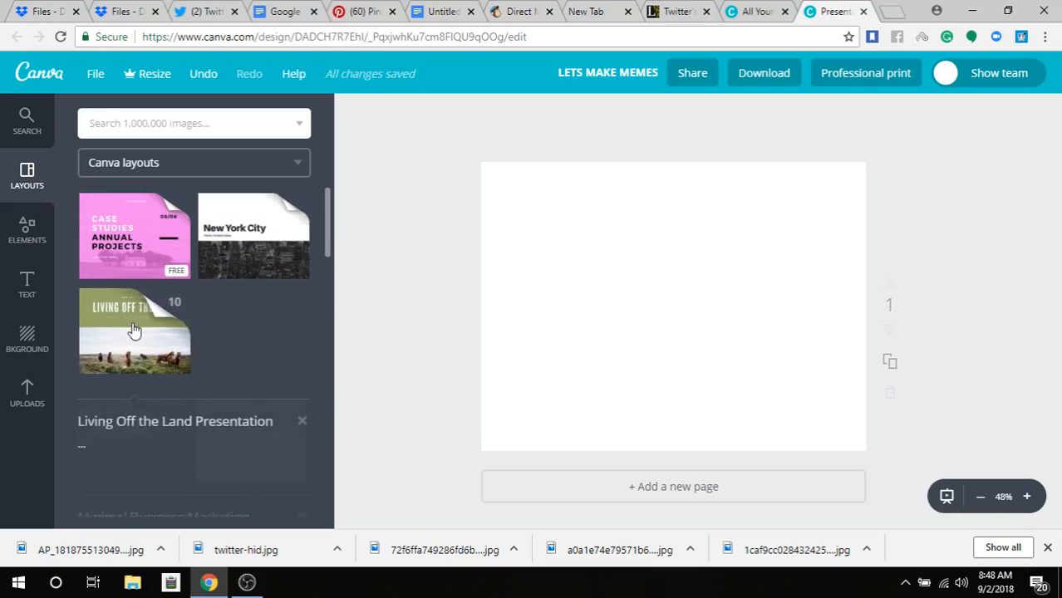
pyautogui.scroll(-5, 132, 326)
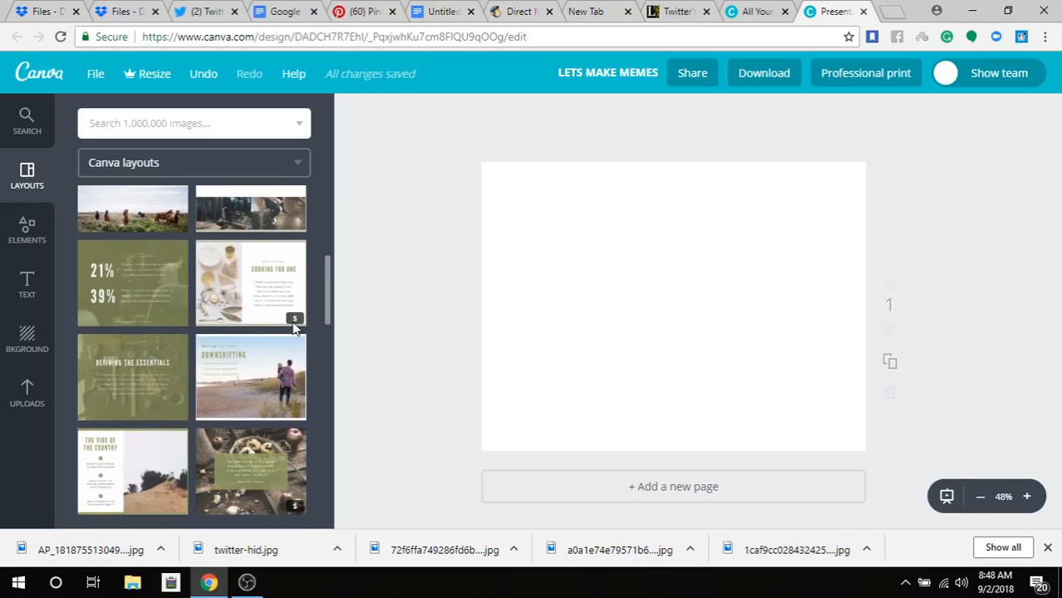
pyautogui.scroll(5, 147, 325)
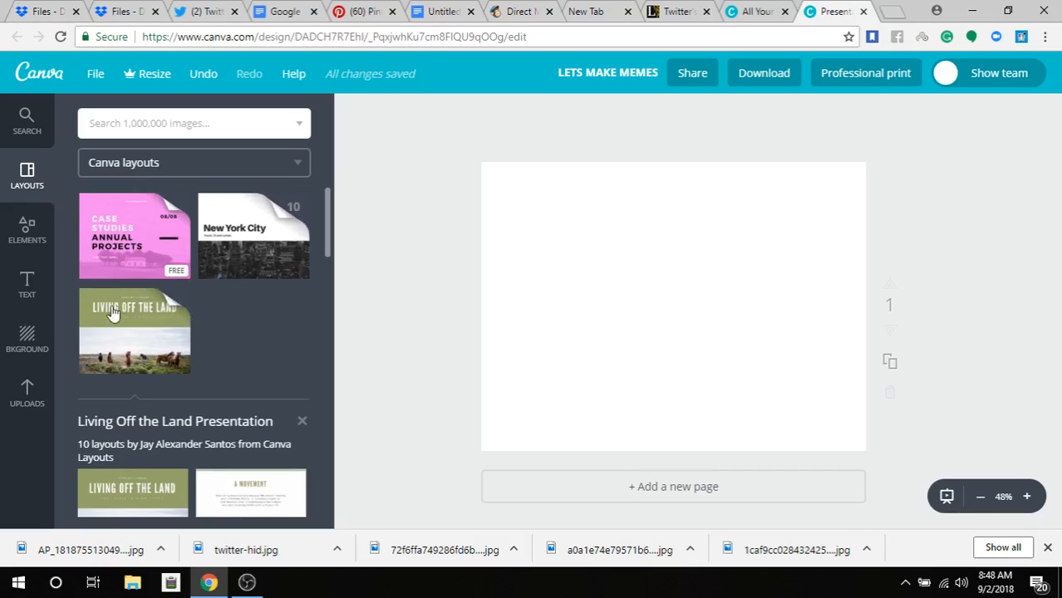
pyautogui.click(133, 235)
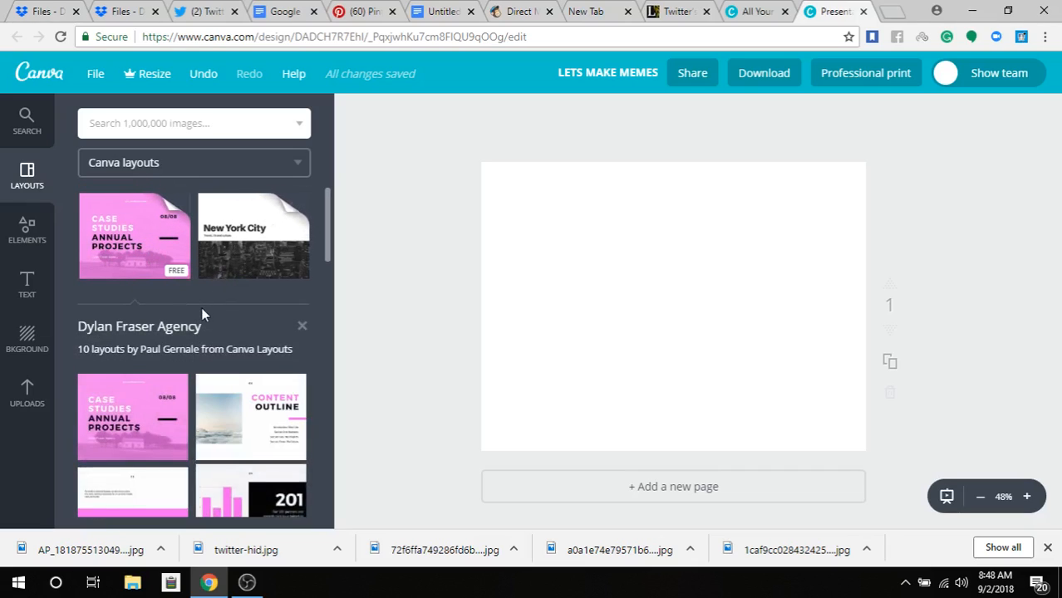
pyautogui.click(254, 237)
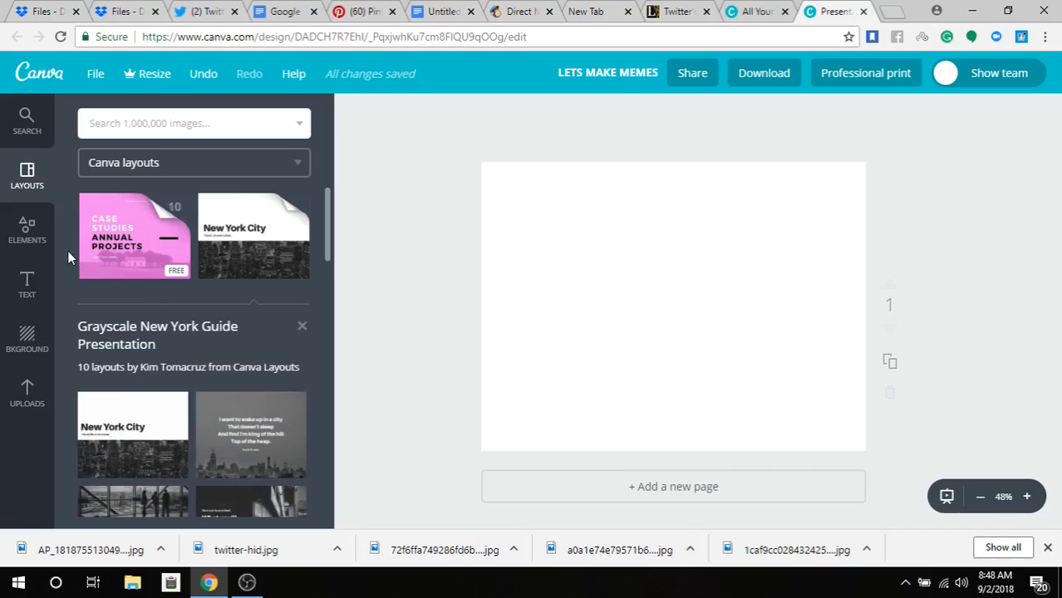
pyautogui.click(301, 326)
# Step: Apply the We Are in a Home Office Era layout from the Minimal Business Marketing Presentation set to the blank page
pyautogui.scroll(-2, 216, 266)
pyautogui.click(216, 264)
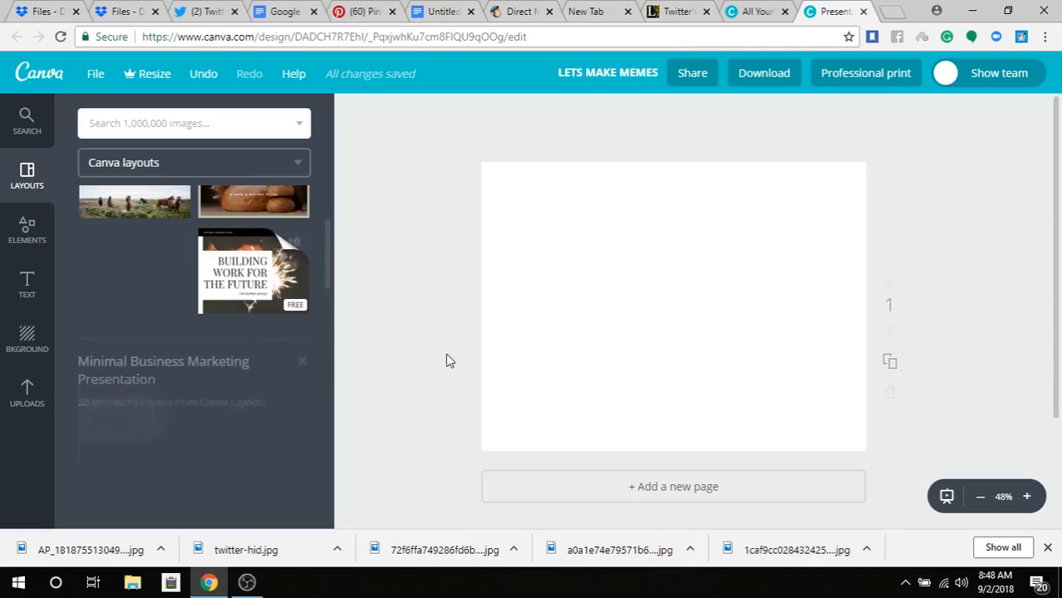
pyautogui.scroll(-1, 210, 383)
pyautogui.scroll(-2, 225, 366)
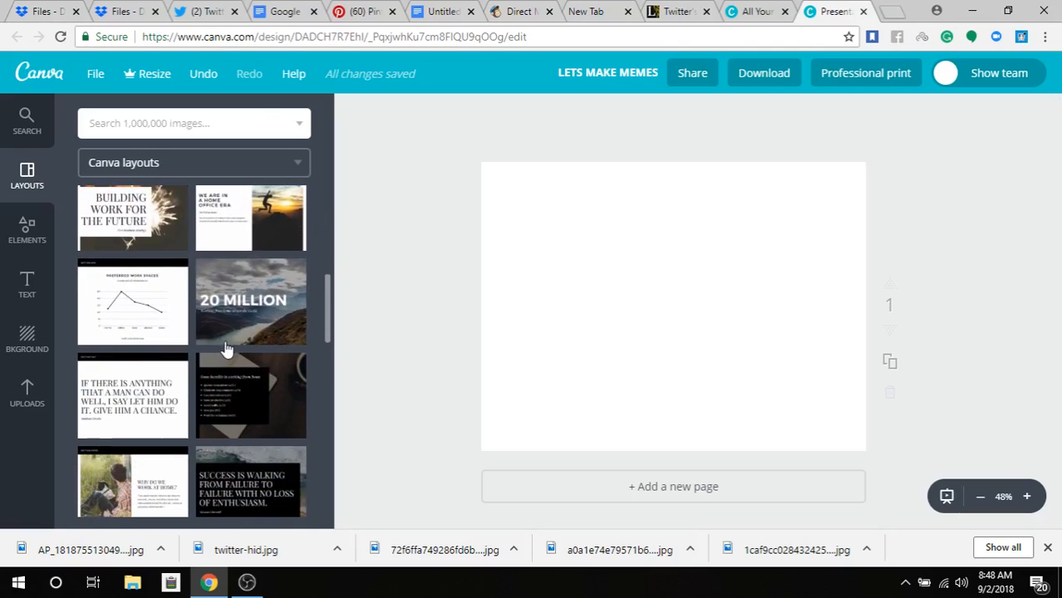
pyautogui.scroll(2, 237, 357)
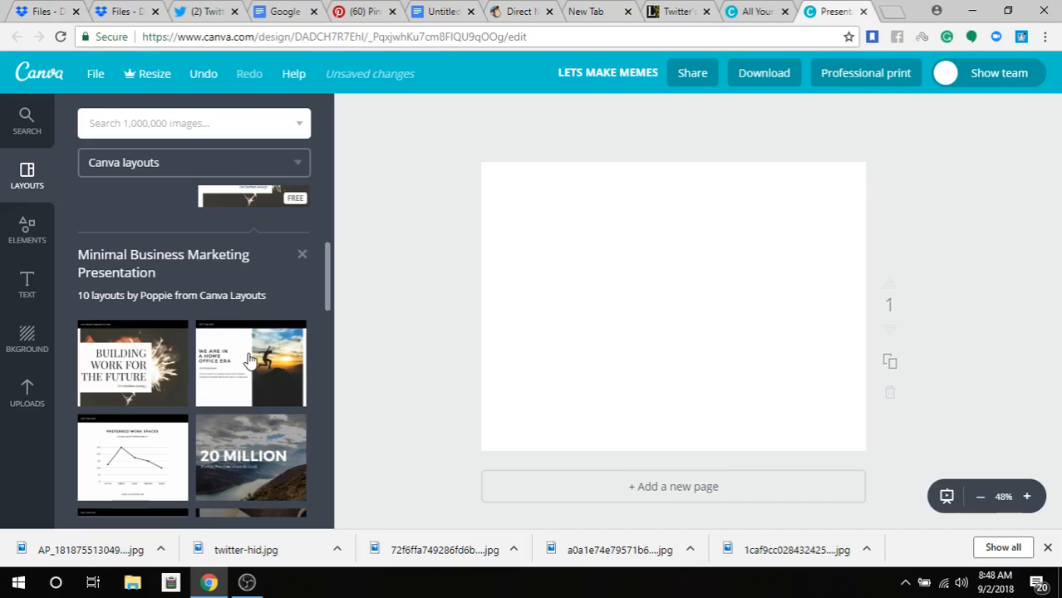
pyautogui.click(249, 359)
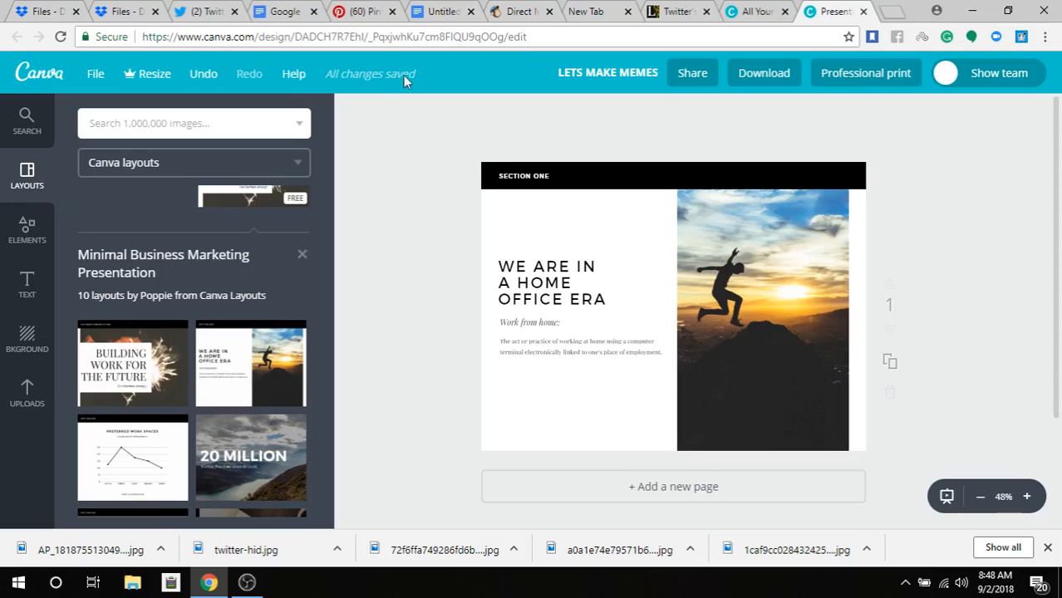
pyautogui.click(441, 11)
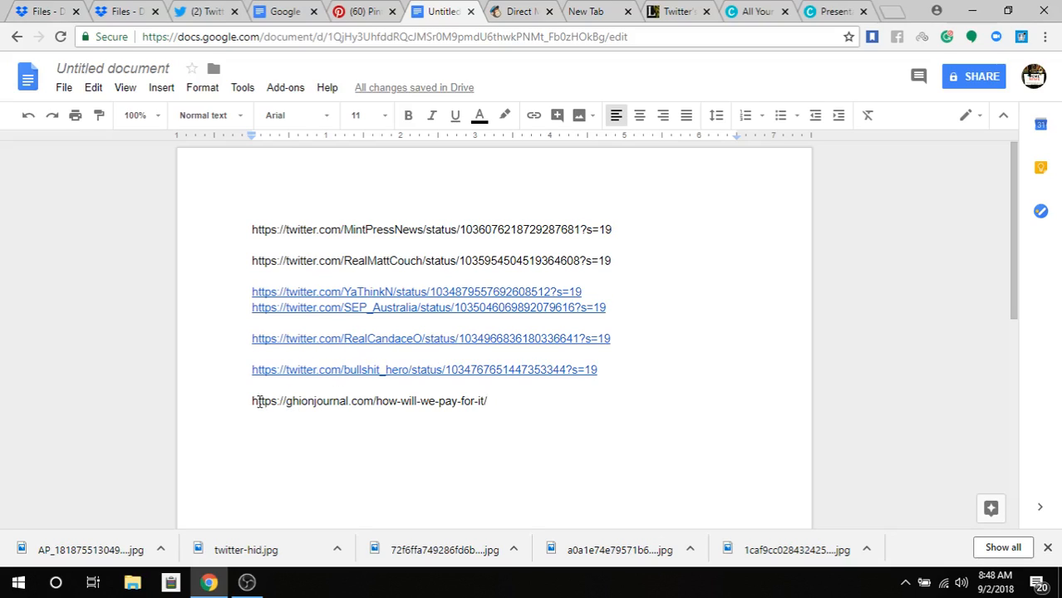
pyautogui.moveTo(253, 401); pyautogui.dragTo(495, 406)
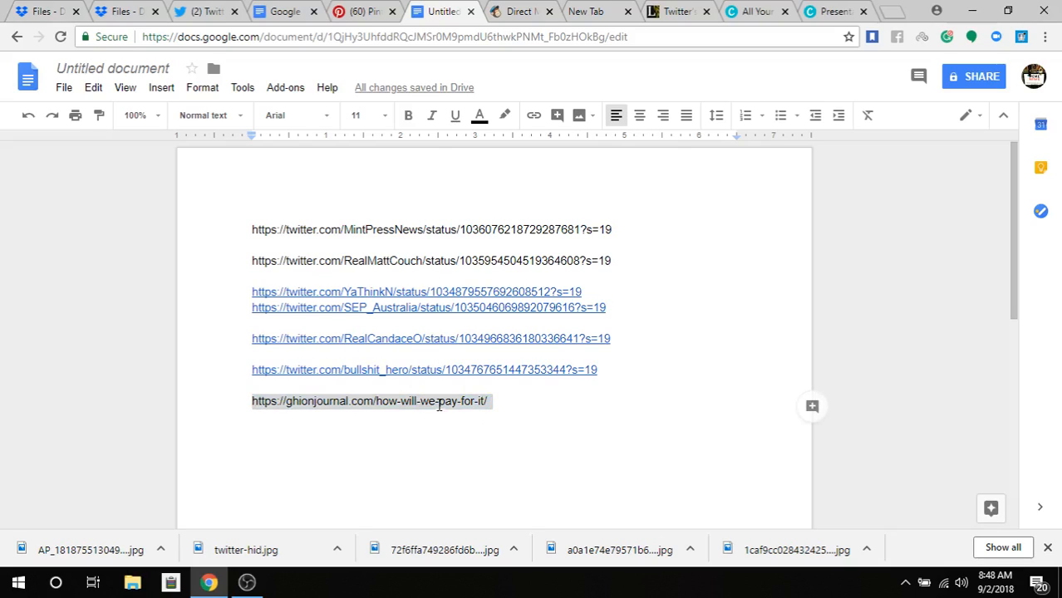
pyautogui.rightClick(439, 405)
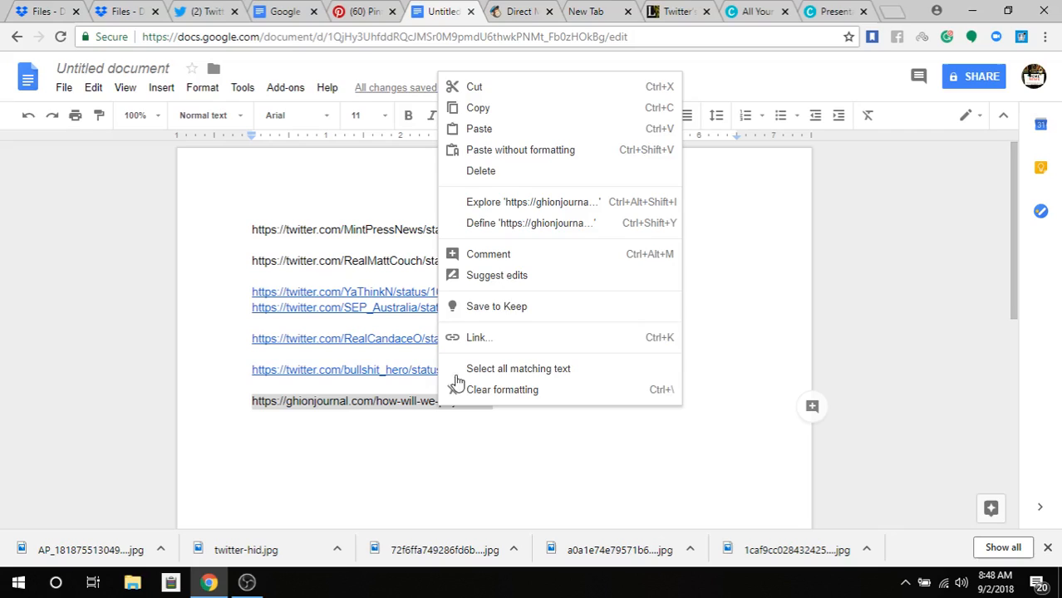
pyautogui.click(482, 109)
# Step: Open the copied ghionjournal.com article link in a new browser tab
pyautogui.hotkey('ctrl', 't')
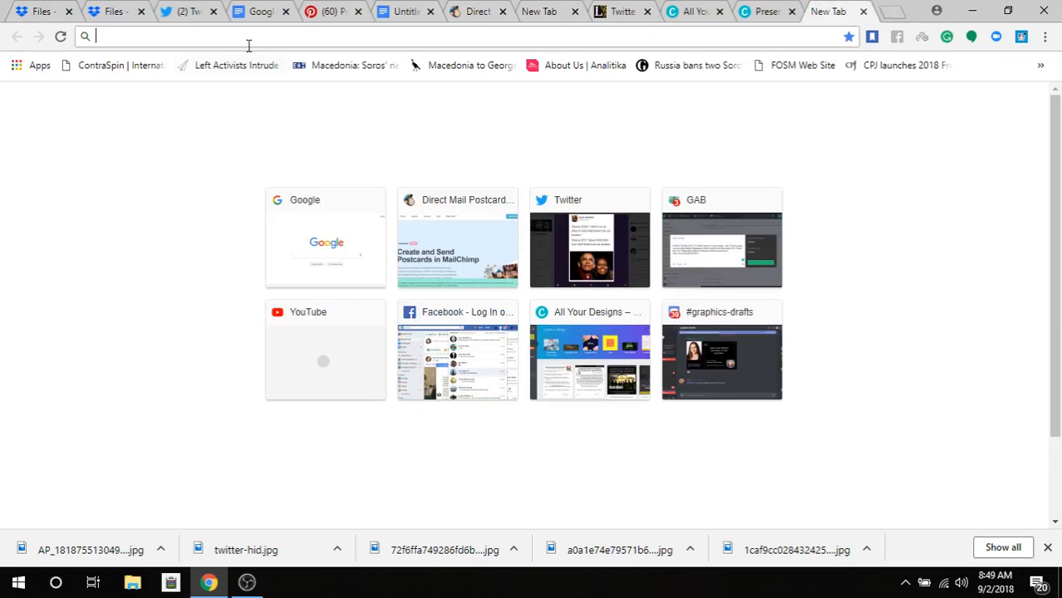
pyautogui.rightClick(248, 45)
pyautogui.click(301, 140)
pyautogui.press('Return')
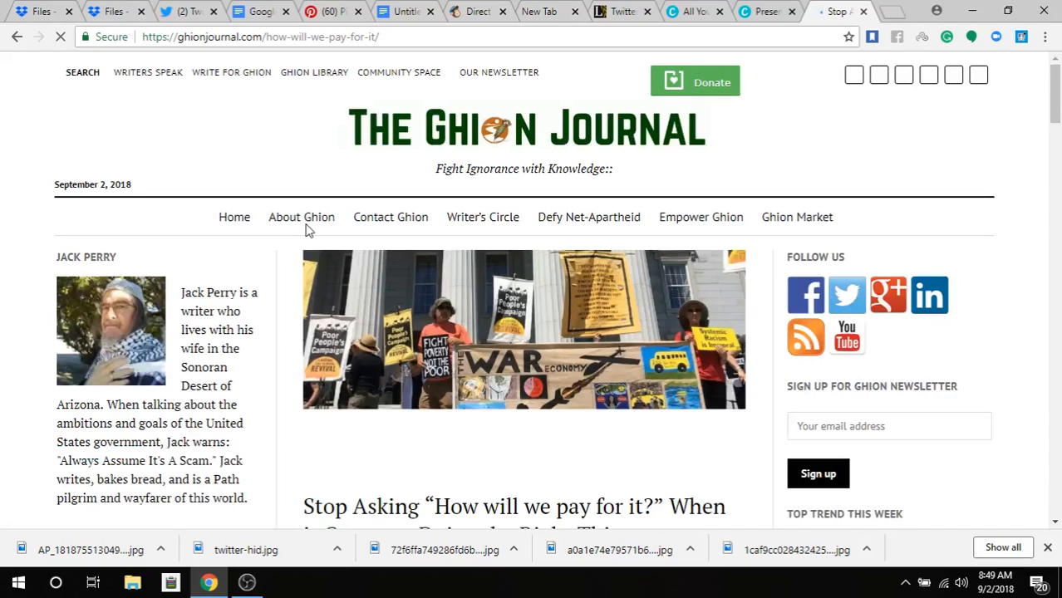
# Step: Copy the article headline Stop Asking “How will we pay for it?” When it Comes to Doing the Right Thing
pyautogui.scroll(-2, 244, 286)
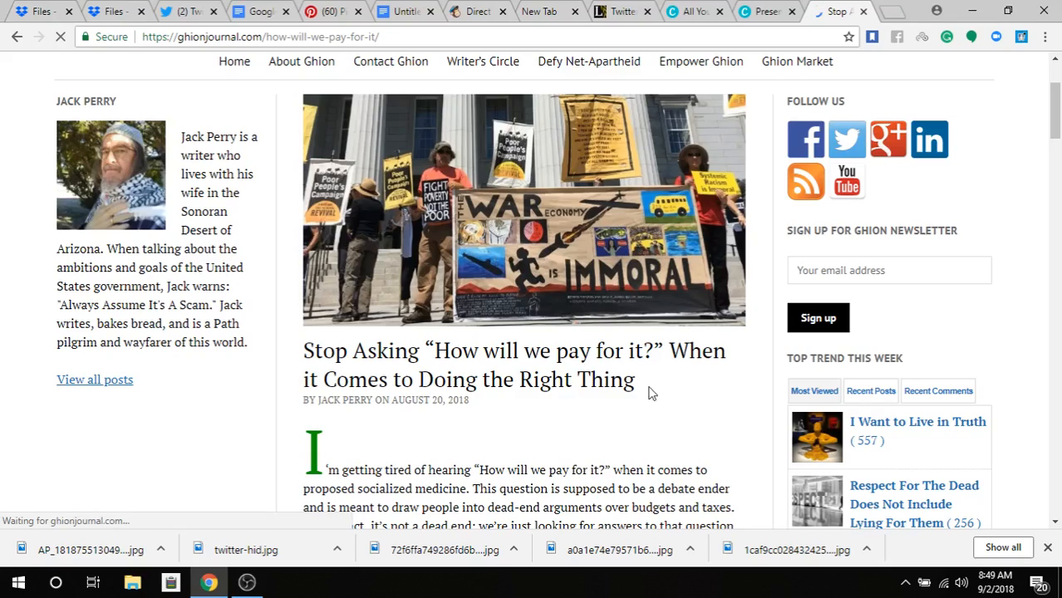
pyautogui.moveTo(634, 390); pyautogui.dragTo(298, 353)
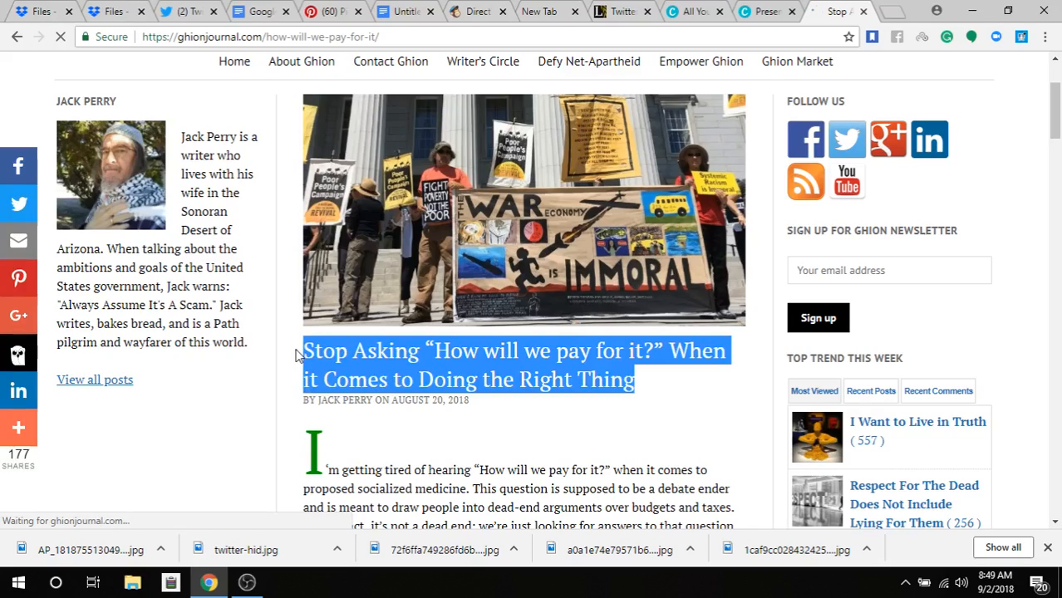
pyautogui.rightClick(362, 357)
pyautogui.click(395, 372)
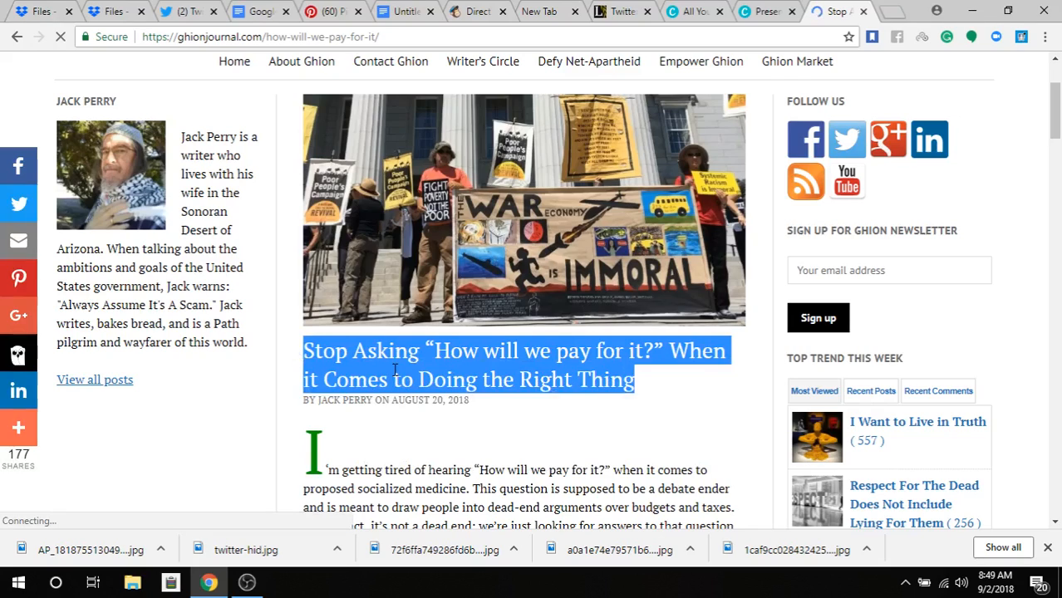
# Step: Switch back to the LETS MAKE MEMES presentation in Canva
pyautogui.click(694, 12)
pyautogui.click(761, 12)
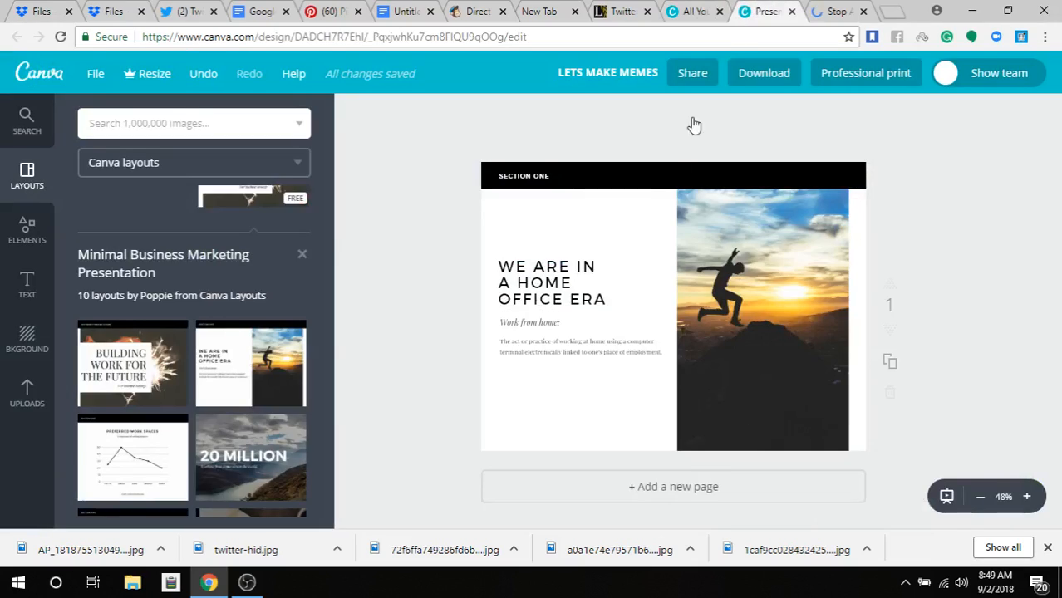
# Step: Delete only the We Are in a Home Office Era heading from the layout's text group
pyautogui.click(536, 294)
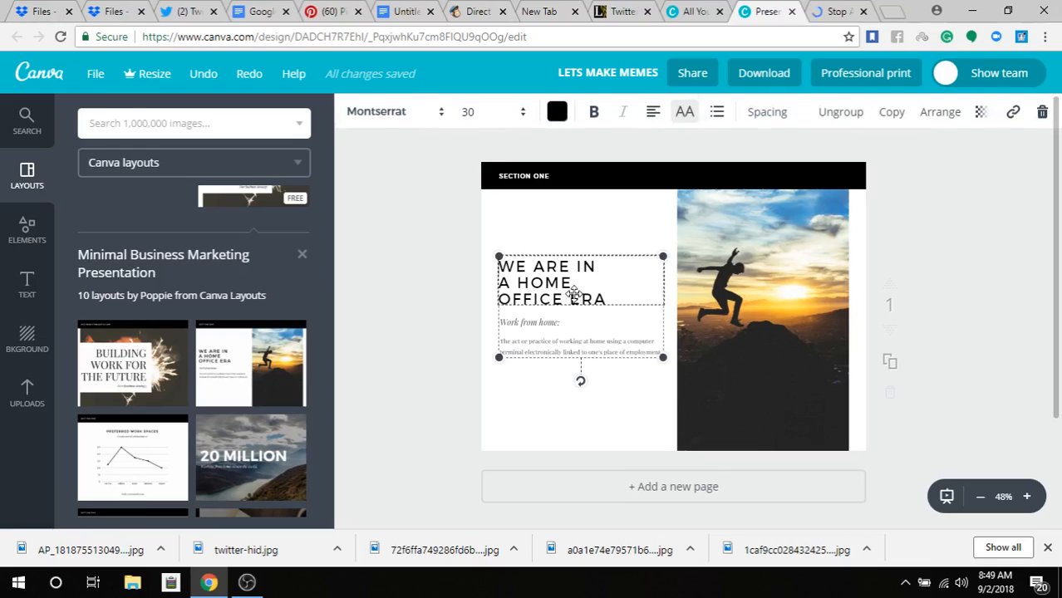
pyautogui.click(573, 294)
pyautogui.tripleClick(573, 292)
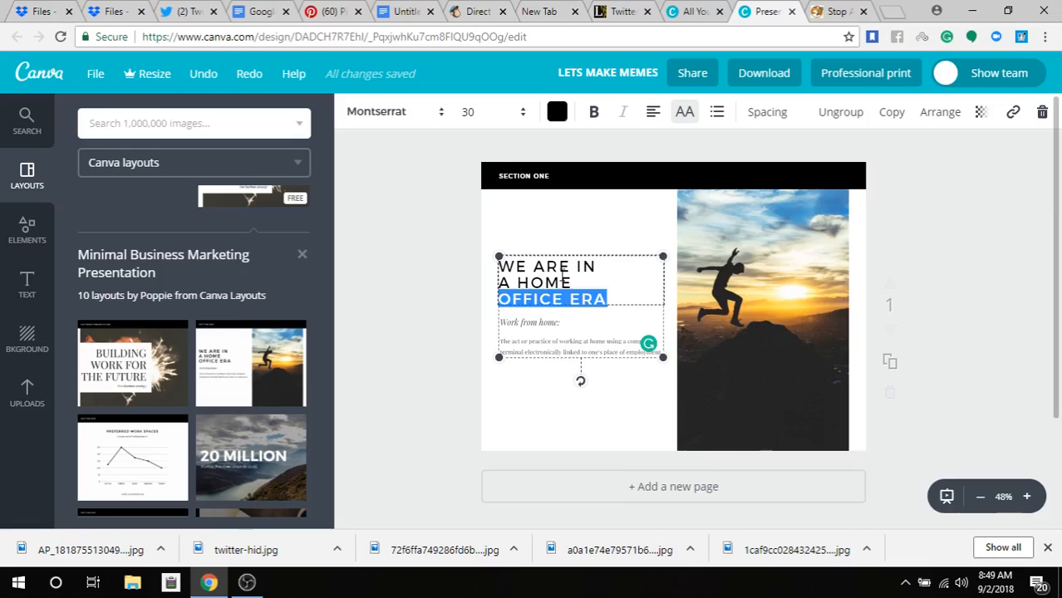
pyautogui.click(591, 273)
pyautogui.moveTo(502, 260); pyautogui.dragTo(570, 301)
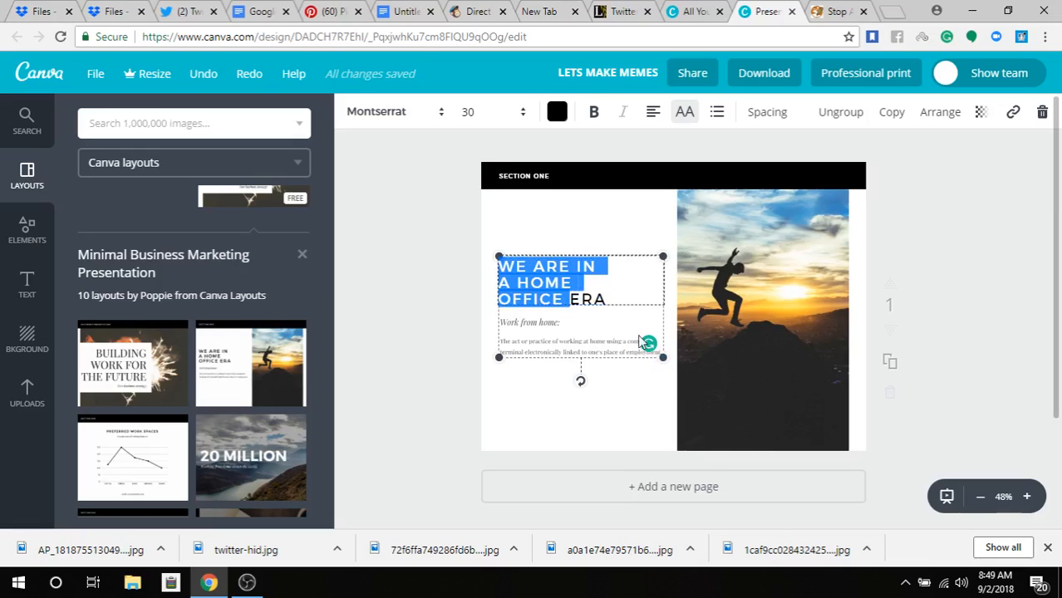
pyautogui.click(1044, 116)
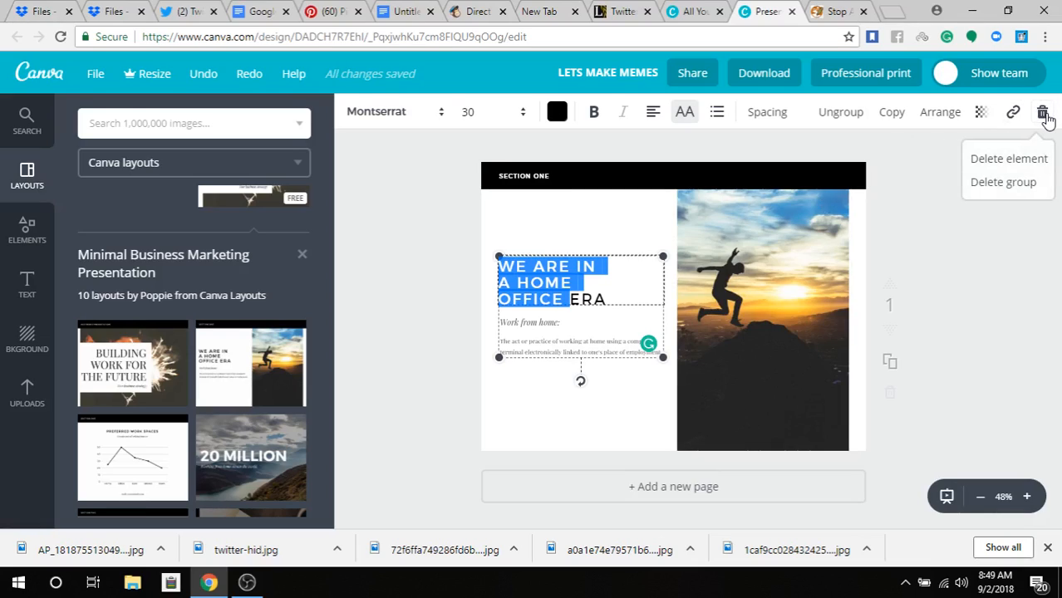
pyautogui.click(1008, 159)
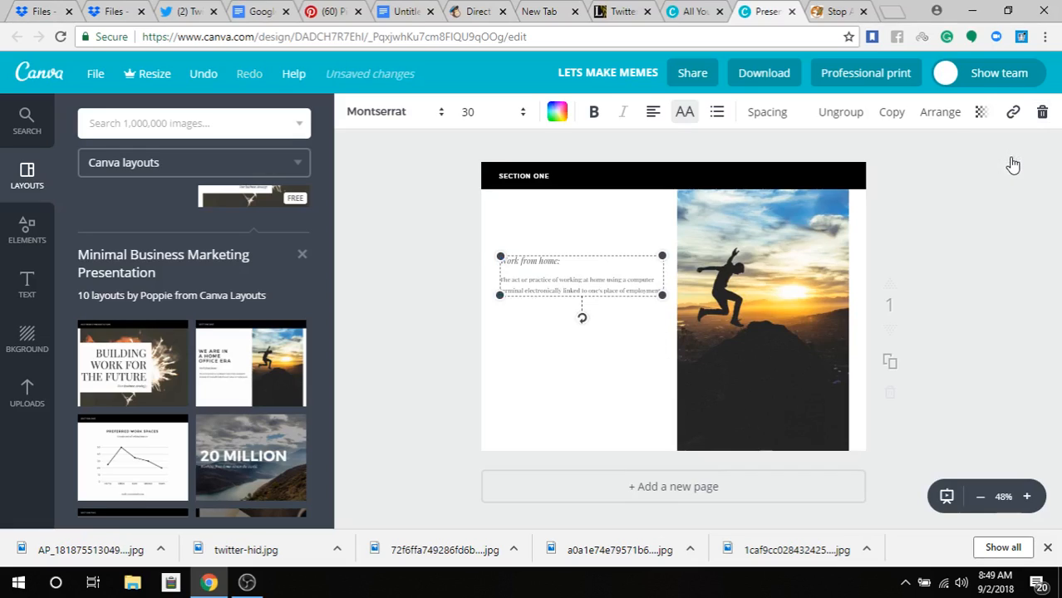
# Step: Delete the remaining Work from home text group and undo both deletions
pyautogui.click(1041, 113)
pyautogui.click(1003, 182)
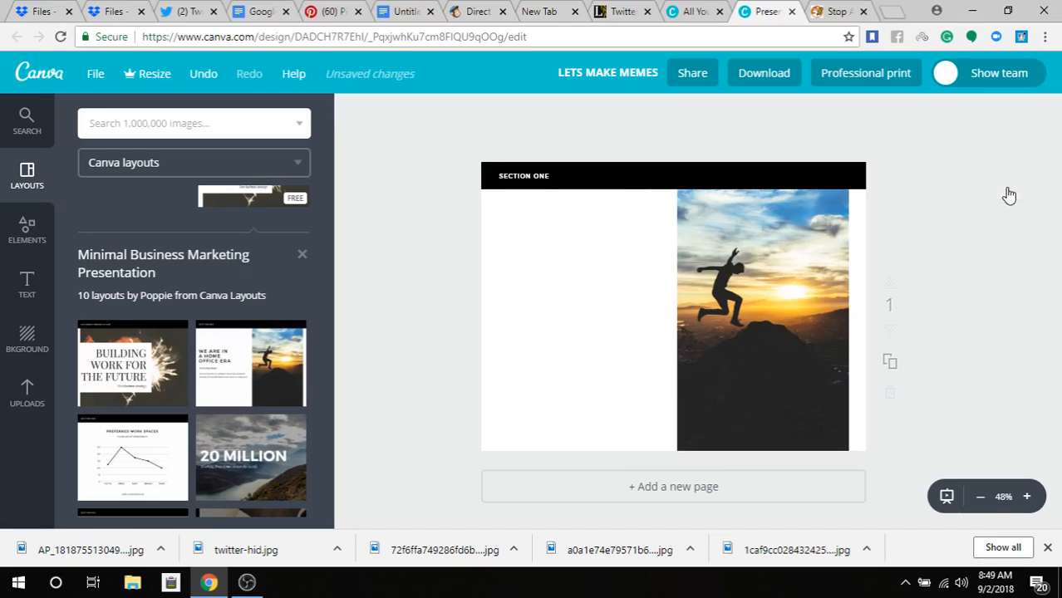
pyautogui.click(202, 77)
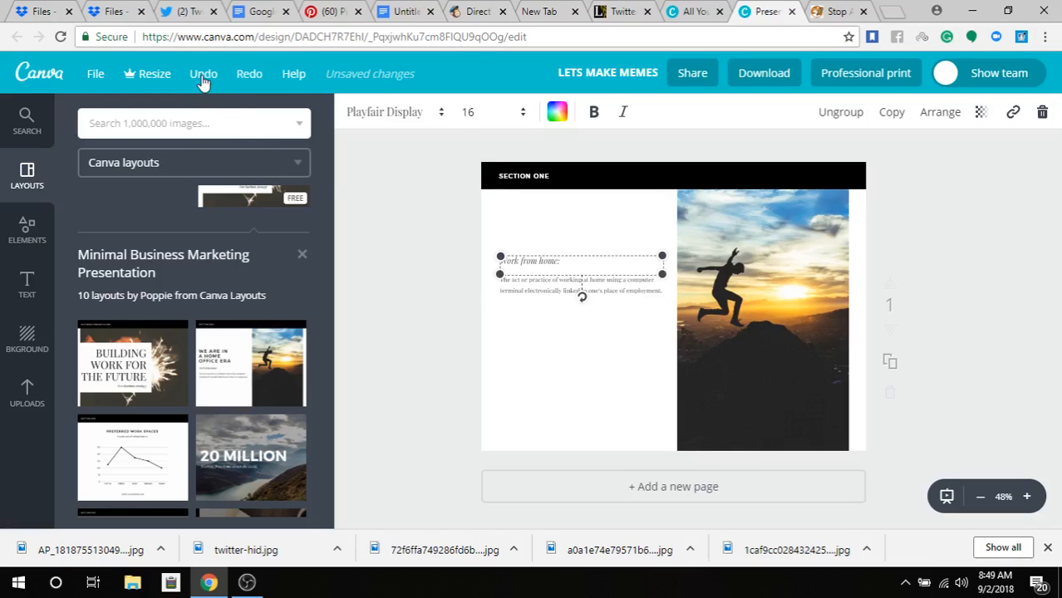
pyautogui.click(202, 77)
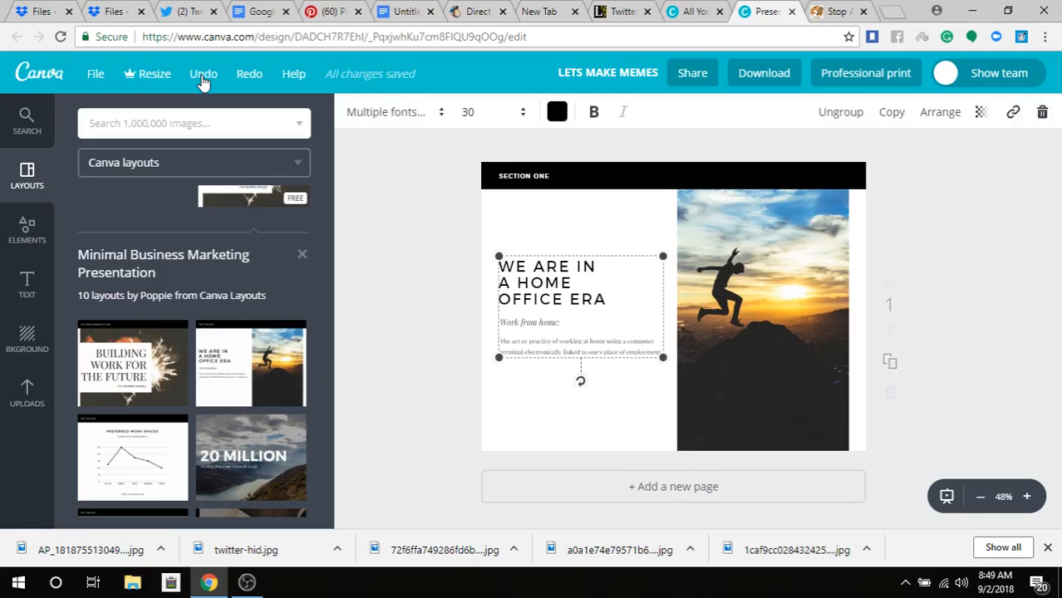
# Step: Delete the whole text group containing the We Are in a Home Office Era heading and its Work from home text
pyautogui.click(536, 297)
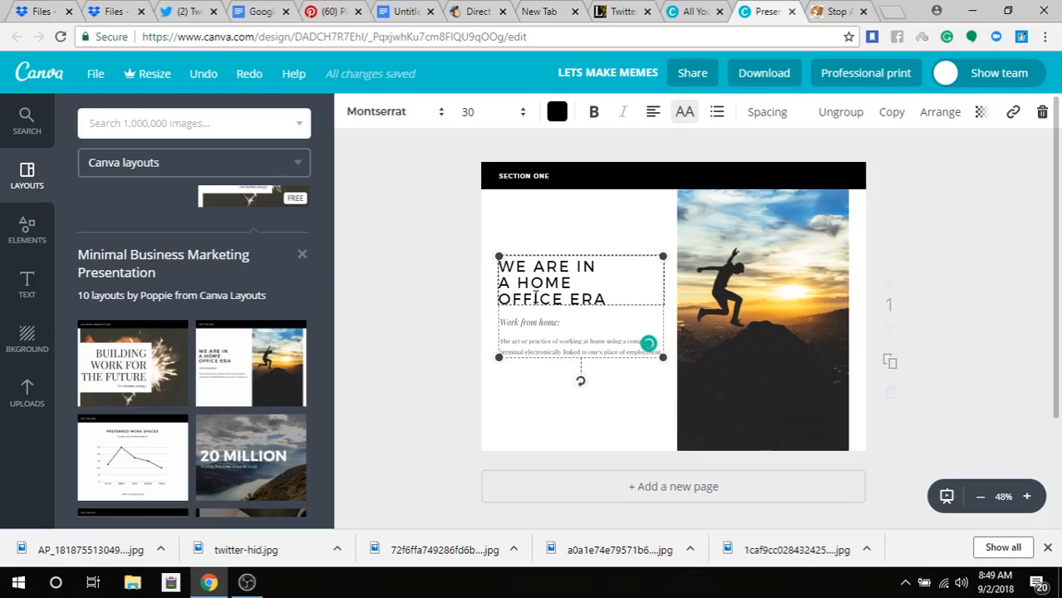
pyautogui.doubleClick(536, 296)
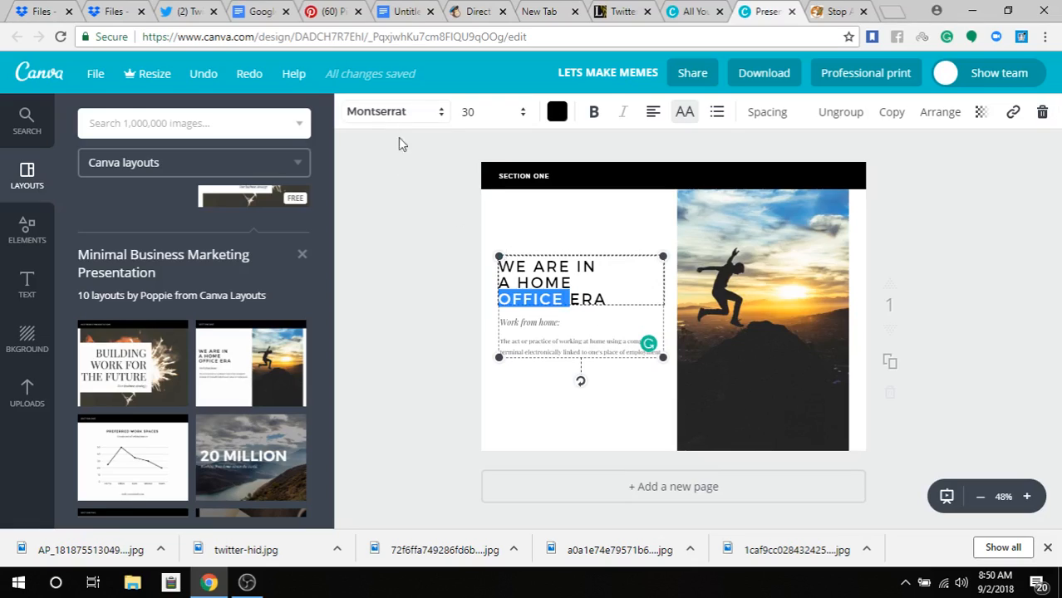
pyautogui.click(1042, 111)
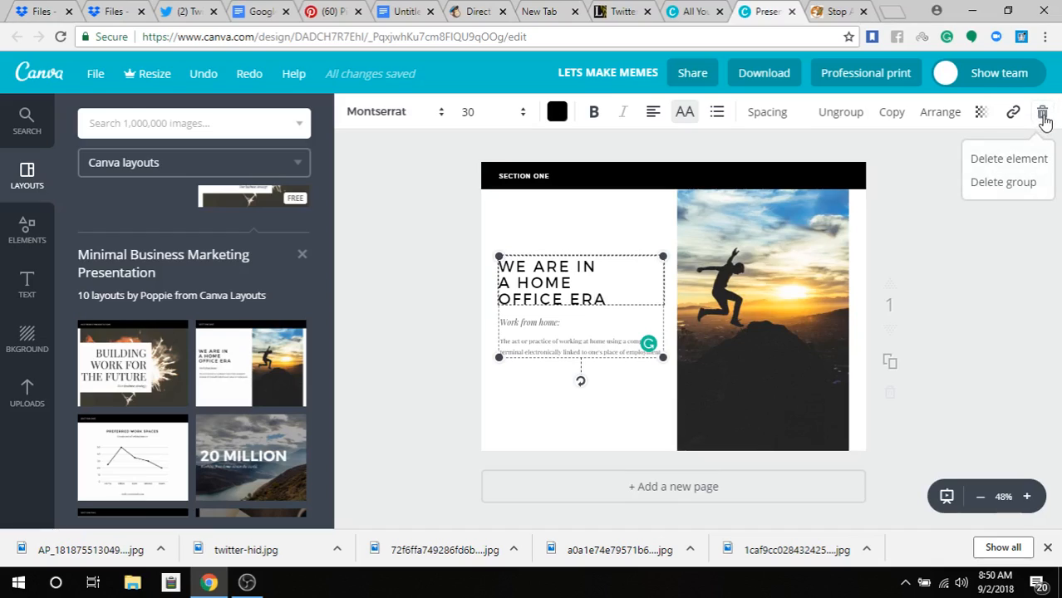
pyautogui.click(1002, 182)
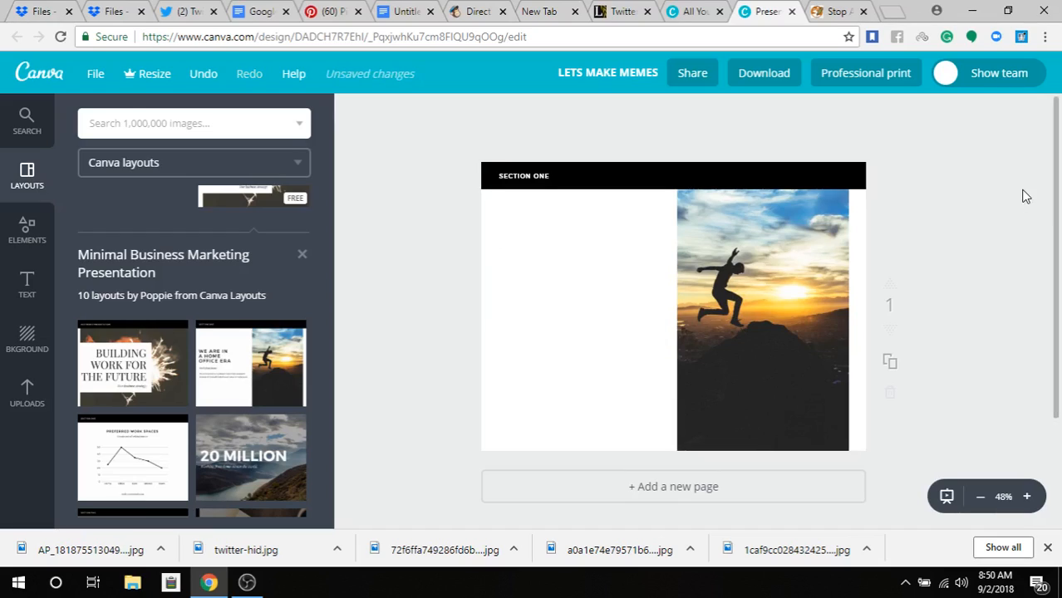
# Step: Browse the ready-made text styles for one that suits the article headline
pyautogui.click(27, 282)
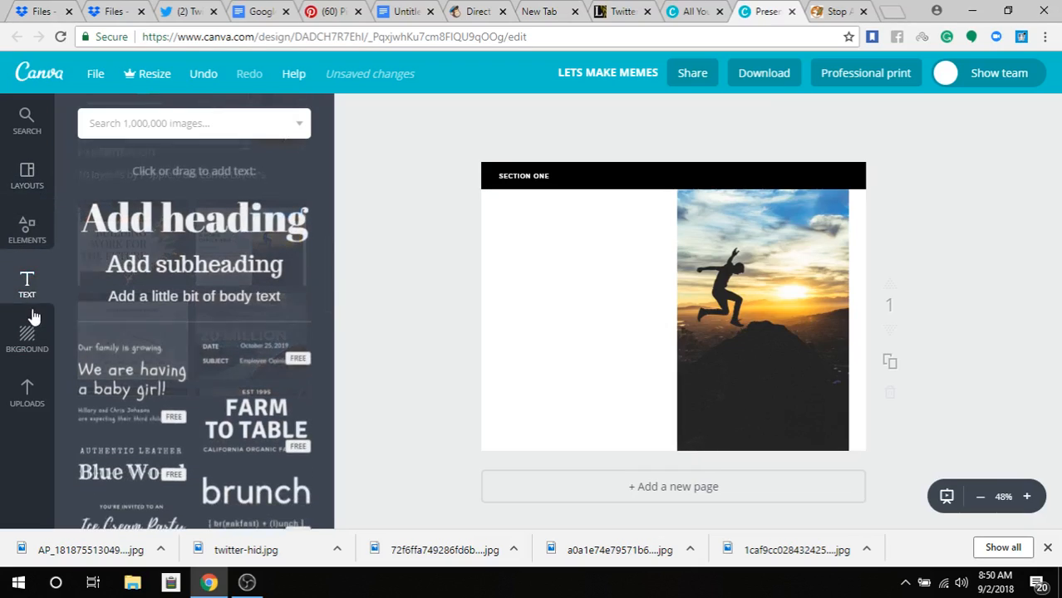
pyautogui.scroll(-2, 209, 358)
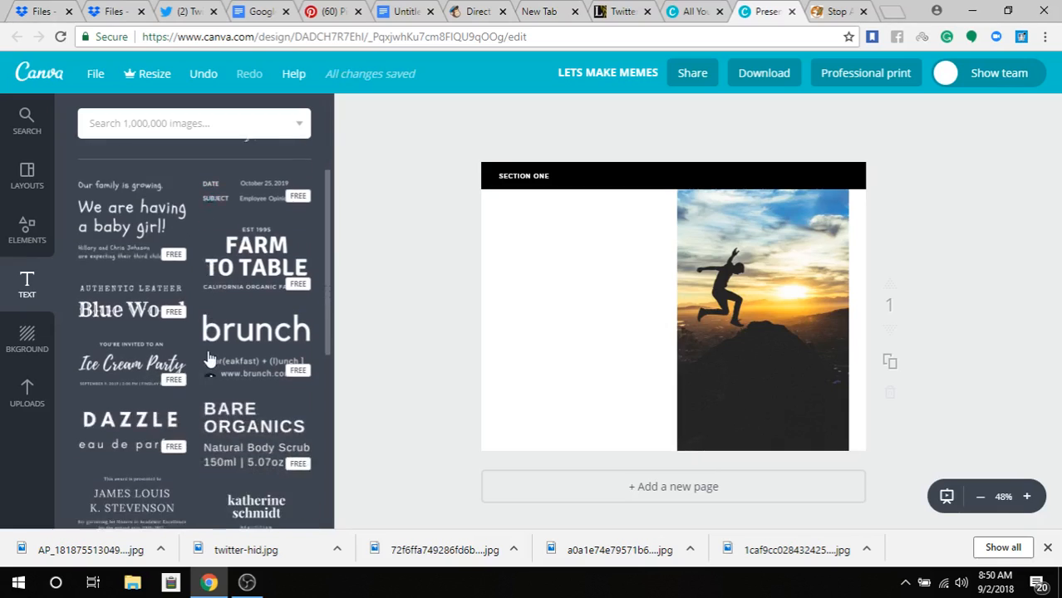
pyautogui.scroll(-3, 209, 359)
pyautogui.scroll(-2, 207, 370)
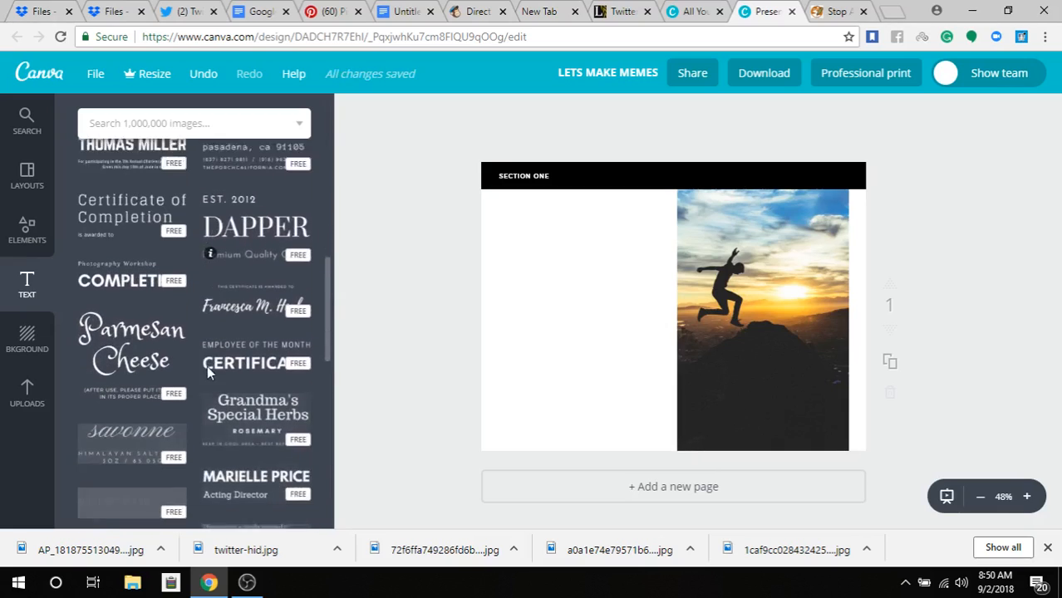
pyautogui.scroll(-7, 208, 371)
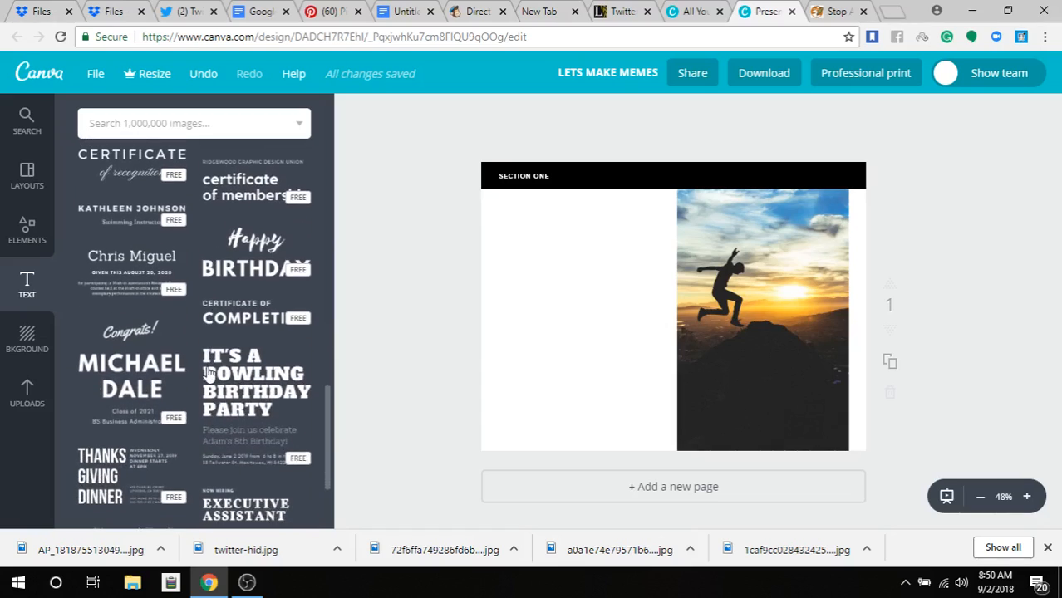
pyautogui.scroll(-6, 207, 371)
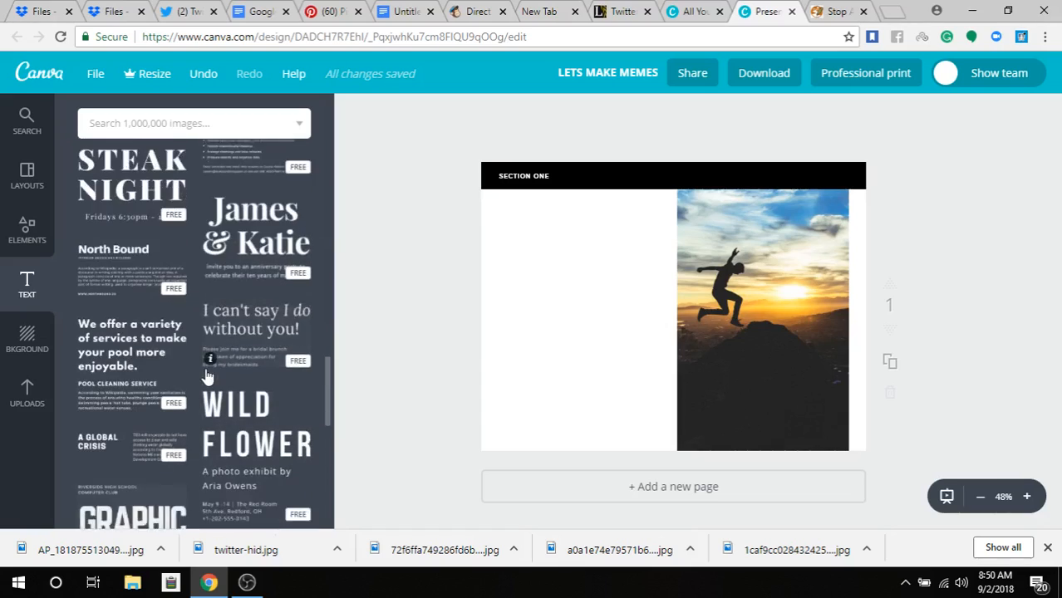
pyautogui.scroll(-8, 208, 376)
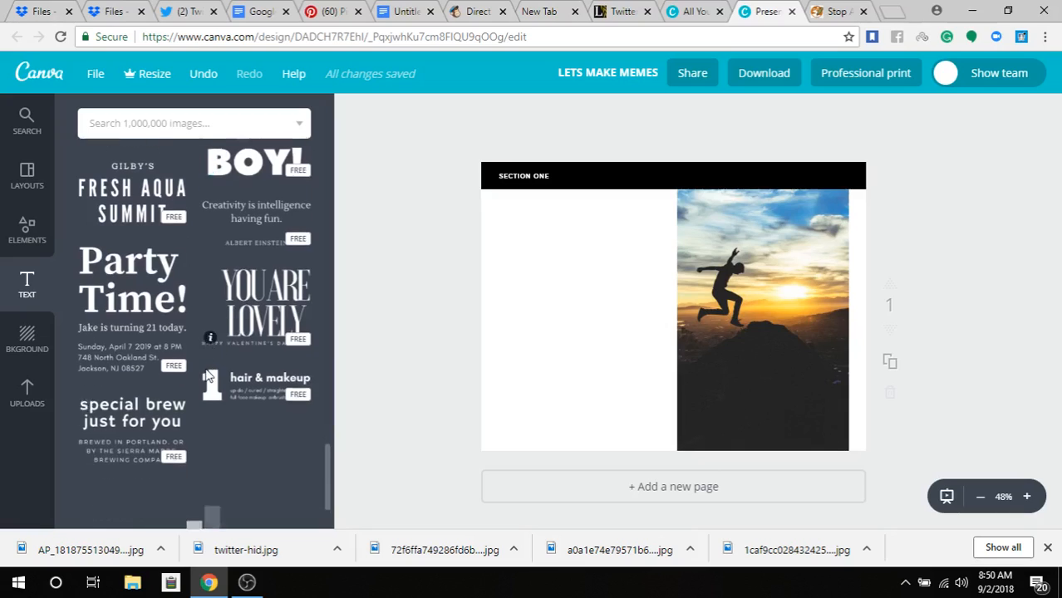
pyautogui.scroll(-8, 208, 375)
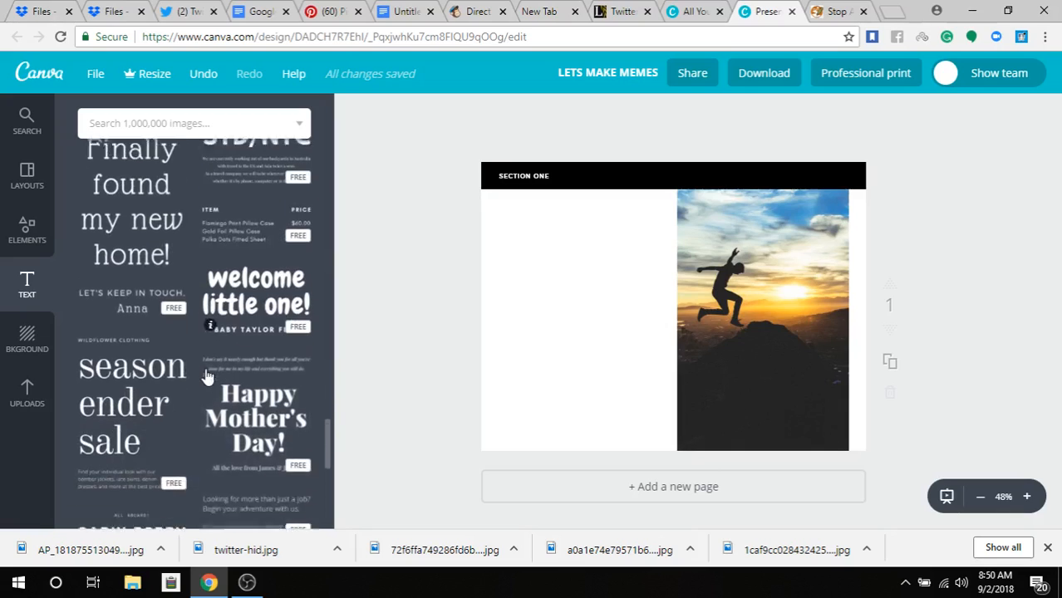
pyautogui.scroll(-8, 208, 376)
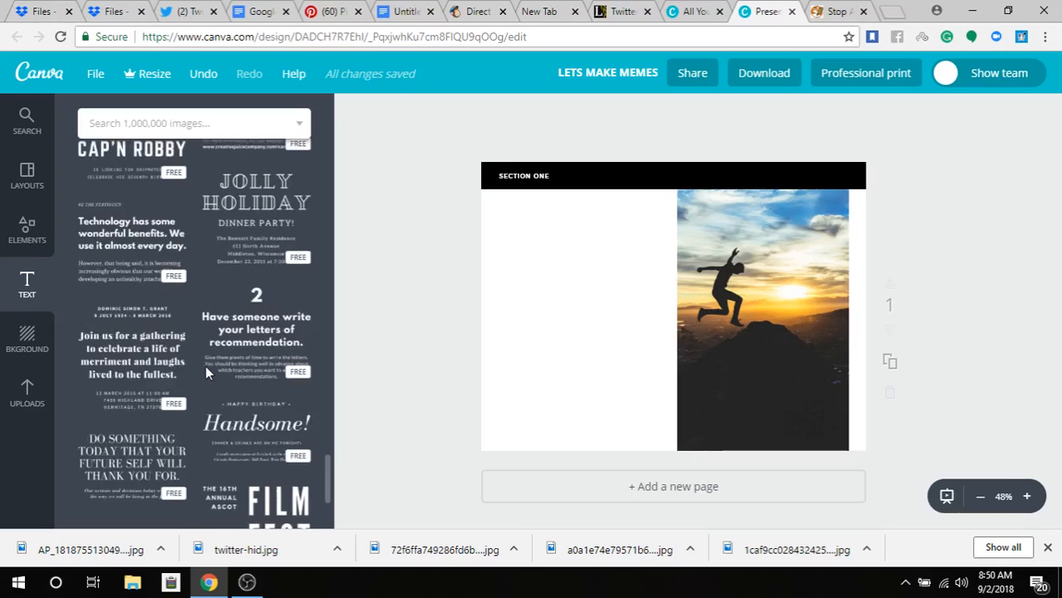
pyautogui.scroll(20, 205, 365)
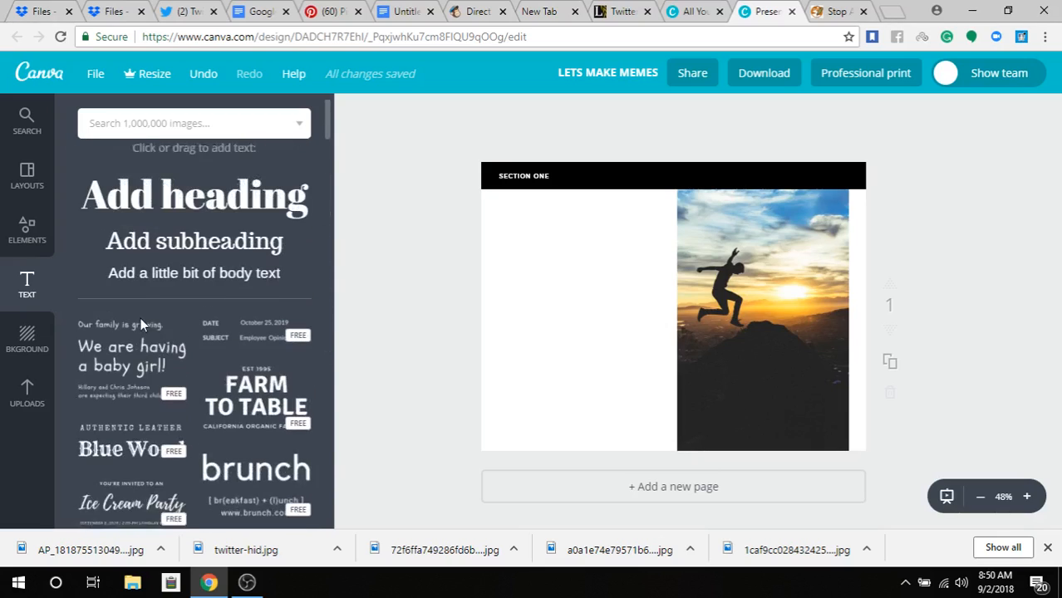
# Step: Add a body text box in the blank area beside the photo and replace its text with the copied article headline
pyautogui.scroll(1, 140, 324)
pyautogui.click(151, 286)
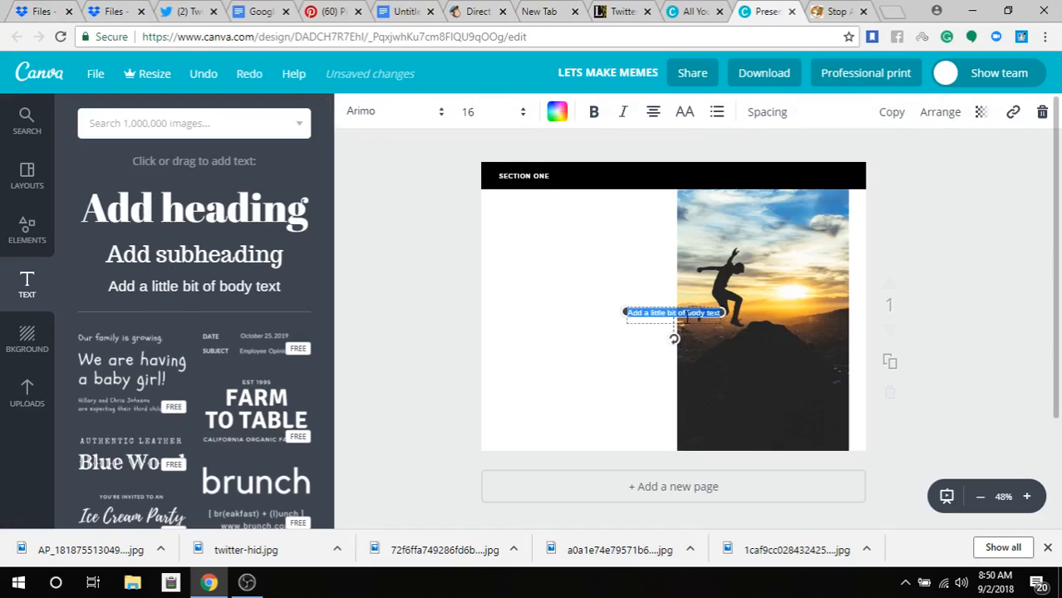
pyautogui.moveTo(689, 327); pyautogui.dragTo(563, 246)
pyautogui.rightClick(563, 246)
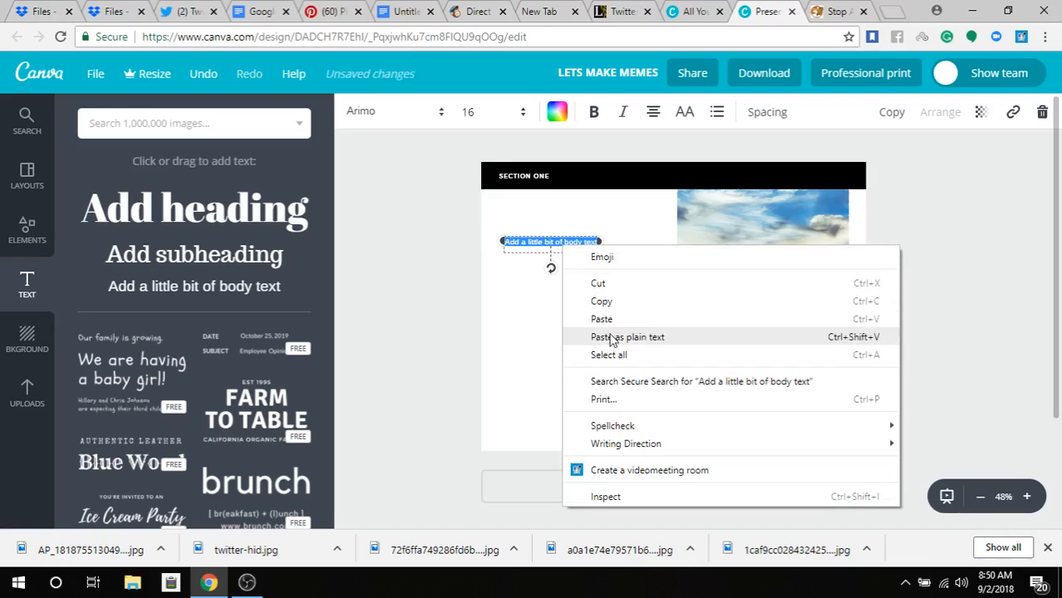
pyautogui.click(603, 321)
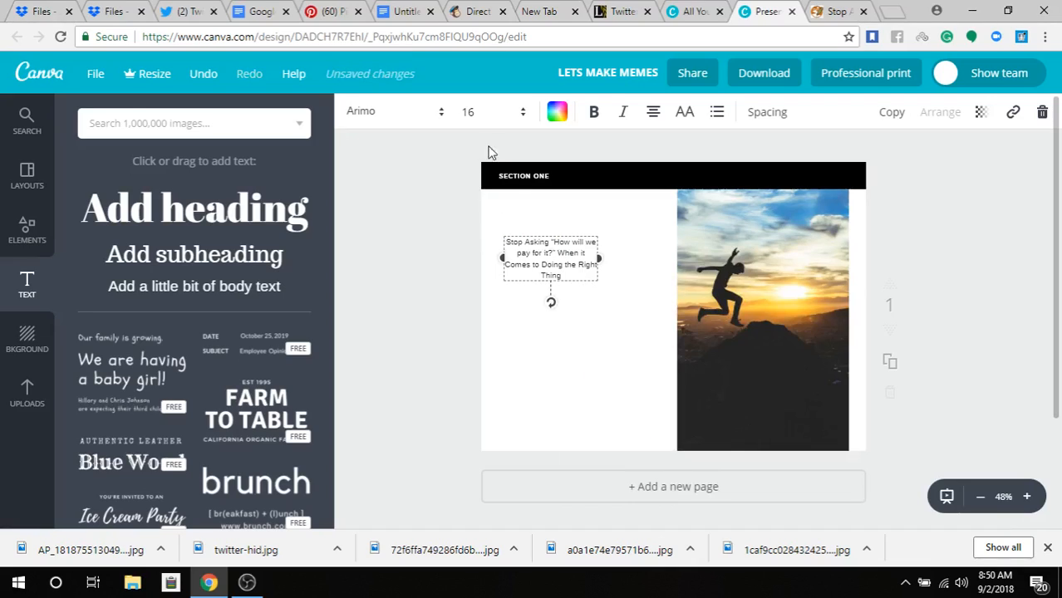
# Step: Format the headline text as 28 pt Montserrat in all capitals
pyautogui.click(469, 114)
pyautogui.click(471, 363)
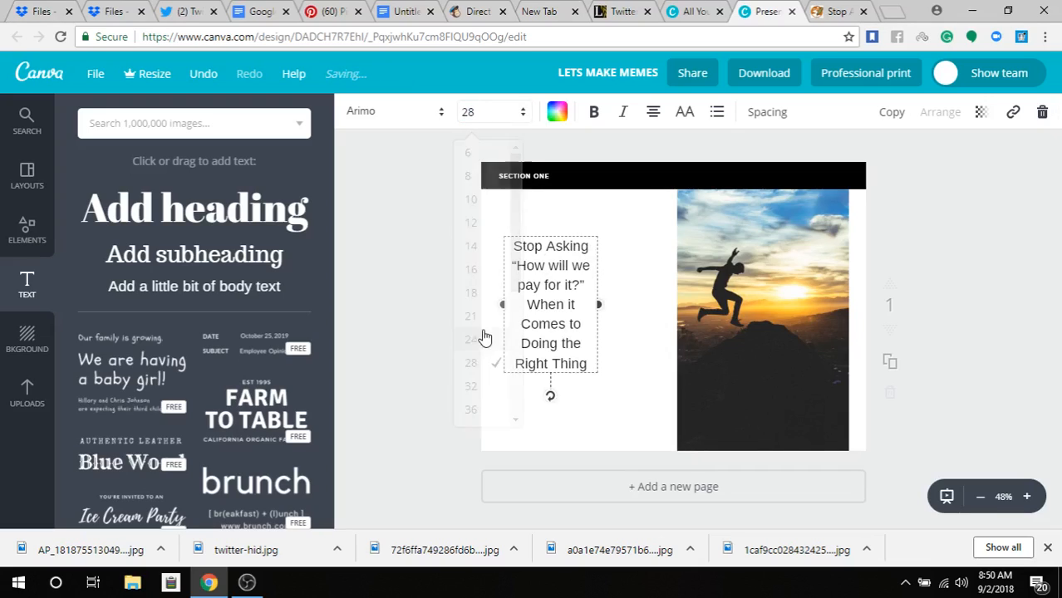
pyautogui.click(390, 111)
pyautogui.click(395, 205)
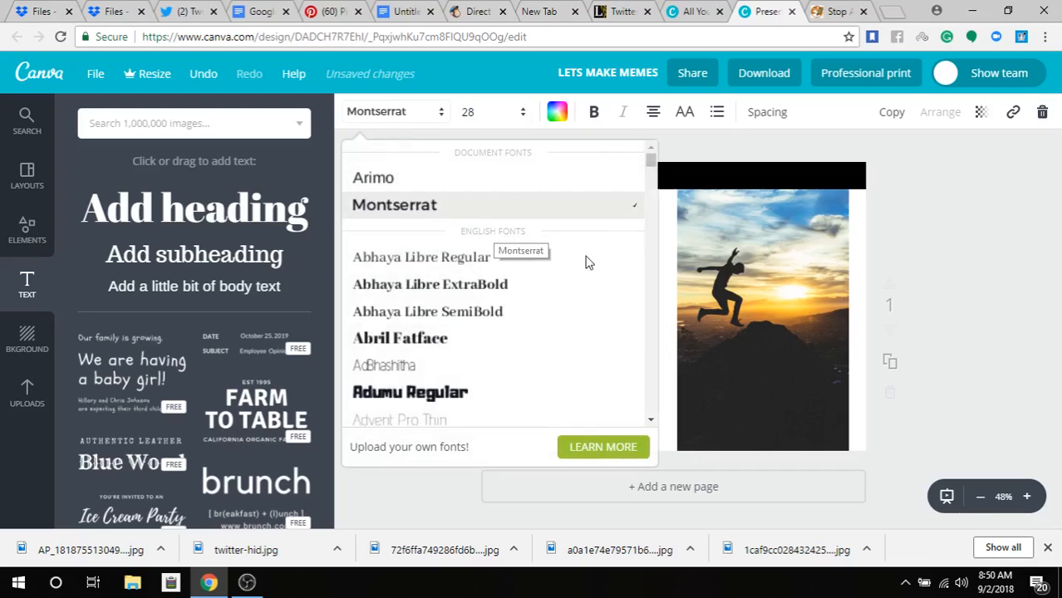
pyautogui.click(685, 113)
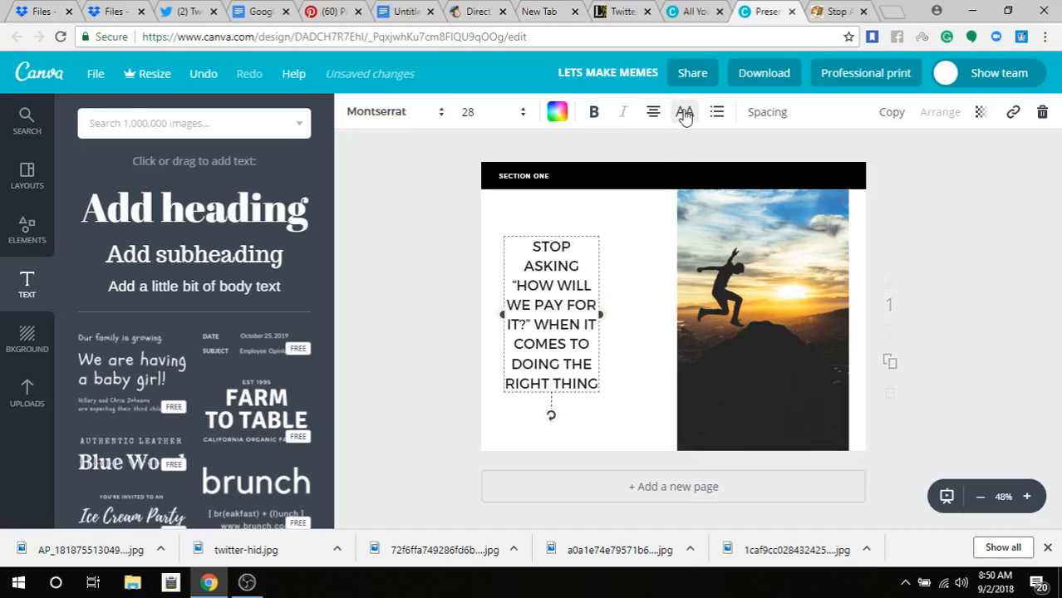
# Step: Widen the headline text box to fill the white area, place it just below the black bar, and make the text bold
pyautogui.moveTo(602, 314); pyautogui.dragTo(648, 265)
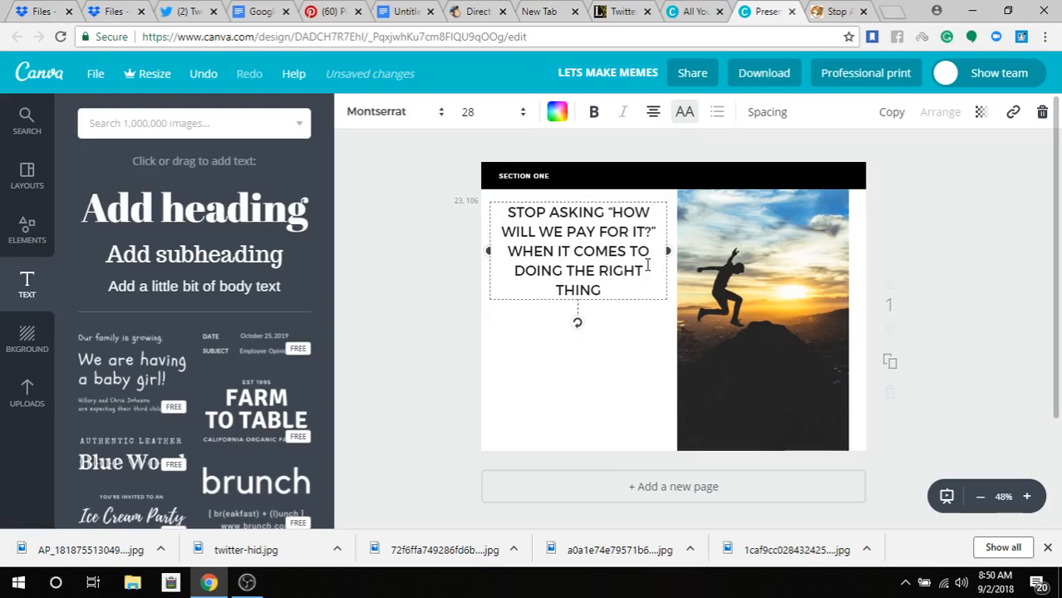
pyautogui.click(593, 112)
pyautogui.moveTo(484, 261); pyautogui.dragTo(534, 248)
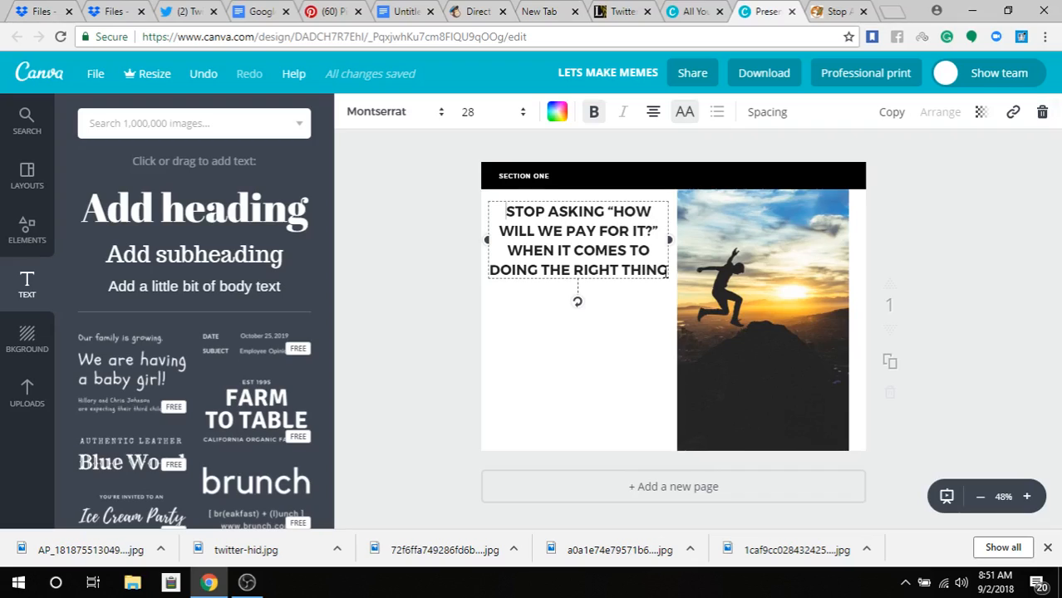
# Step: Start a new line after the headline and copy the author and date line from the ghionjournal.com article
pyautogui.hotkey('ctrl', 'z')
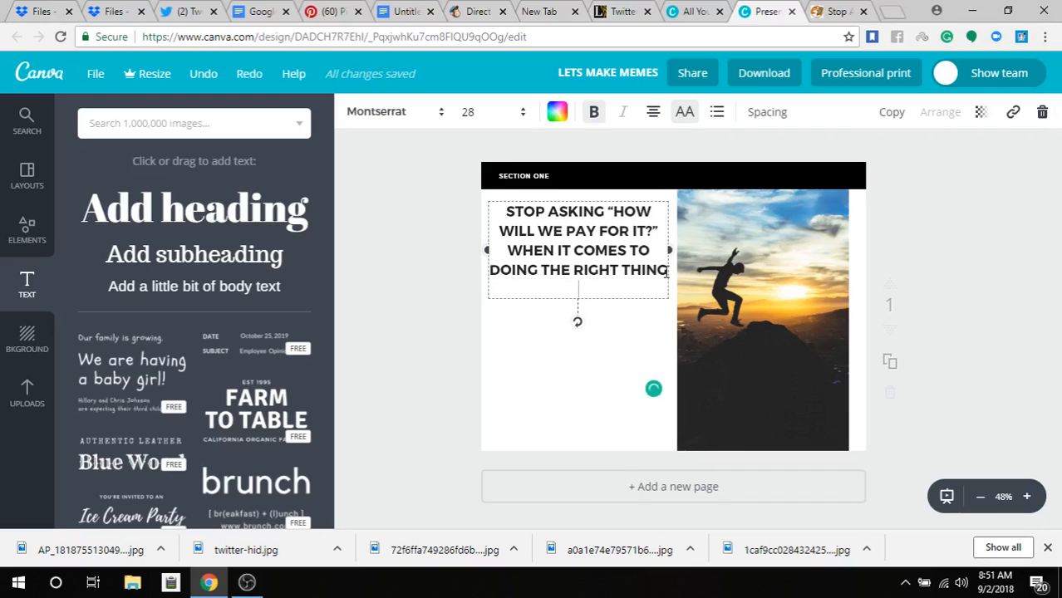
pyautogui.click(831, 12)
pyautogui.moveTo(466, 404); pyautogui.dragTo(304, 402)
pyautogui.rightClick(304, 402)
pyautogui.click(339, 412)
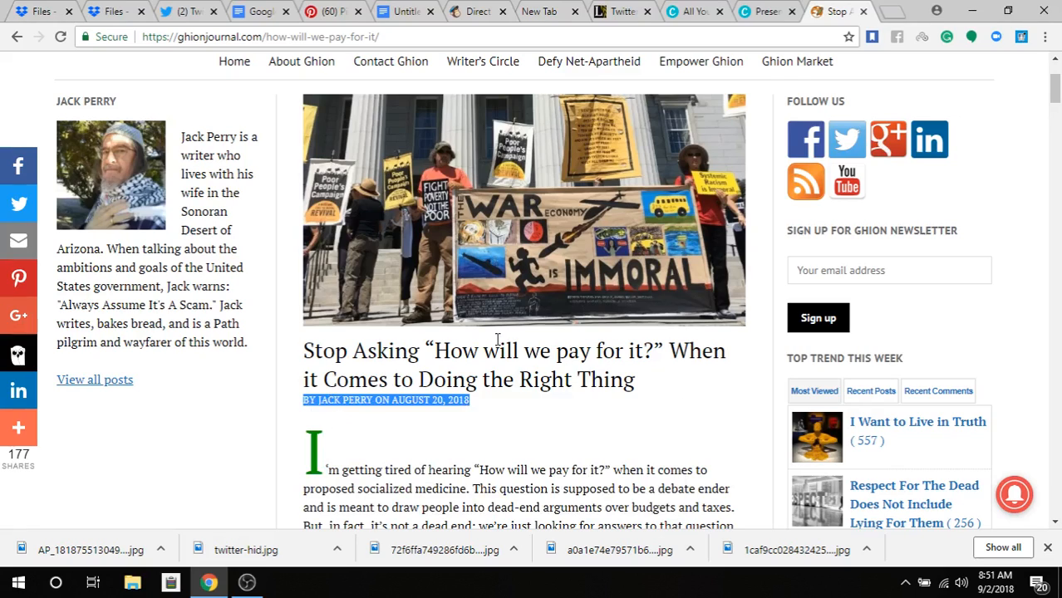
# Step: Return to the Canva presentation and paste the copied author and date line below the headline
pyautogui.click(189, 12)
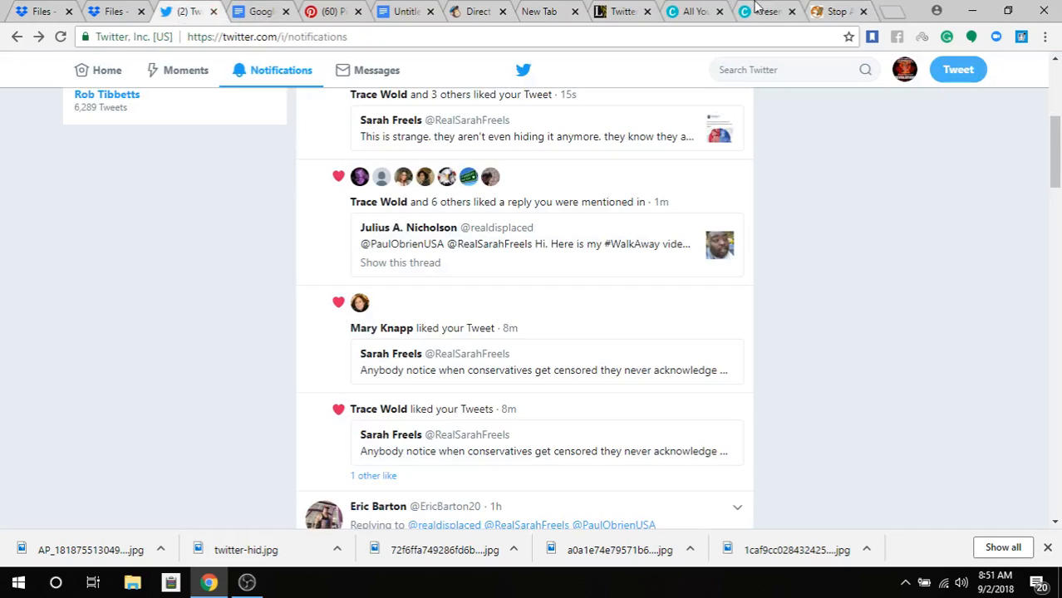
pyautogui.click(758, 10)
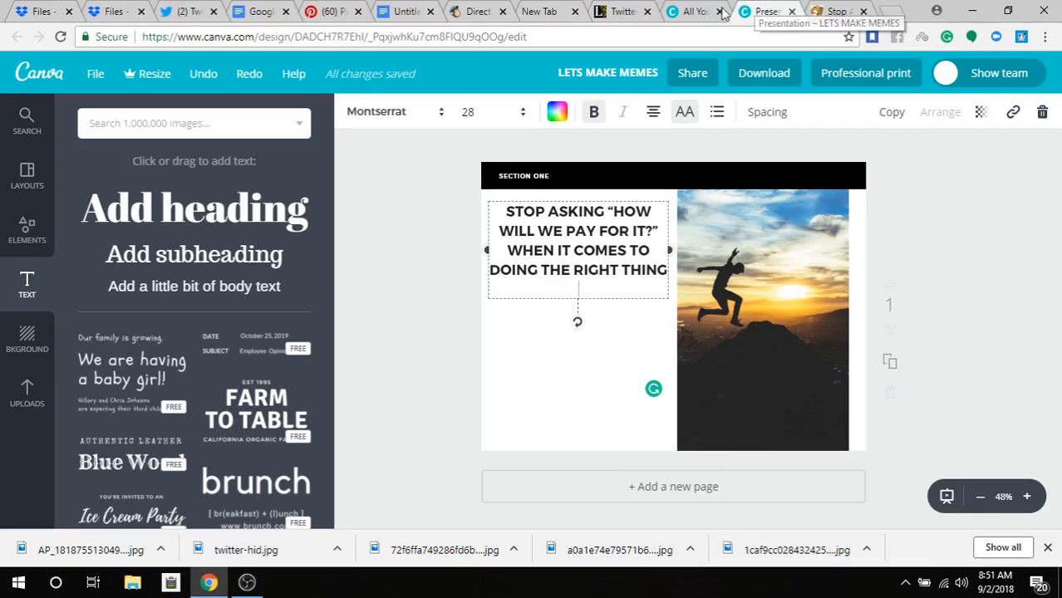
pyautogui.rightClick(577, 290)
pyautogui.click(618, 407)
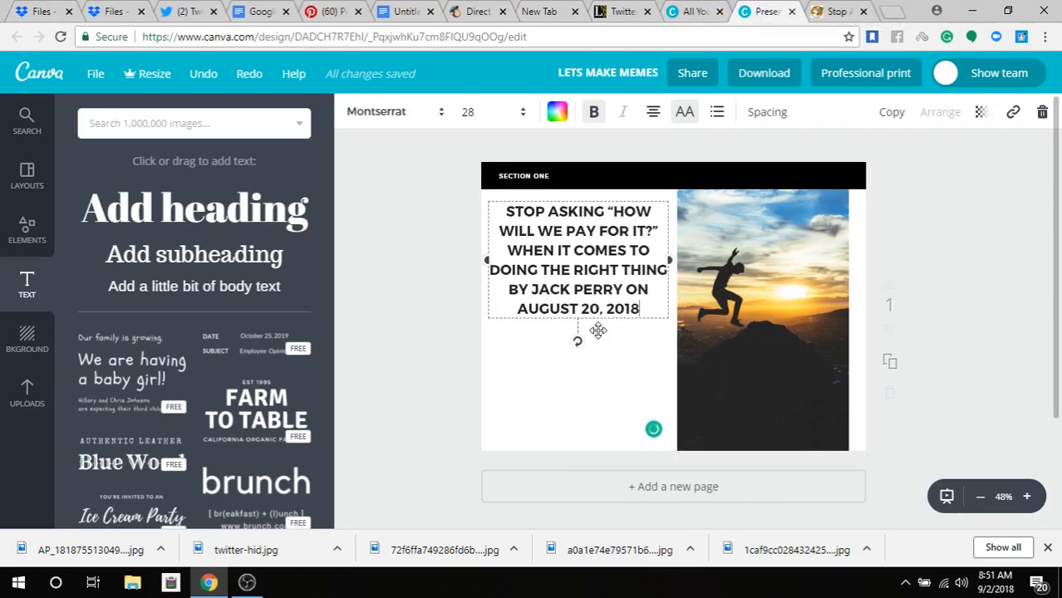
# Step: Cut the author and date line out of the headline text box
pyautogui.moveTo(506, 288); pyautogui.dragTo(654, 305)
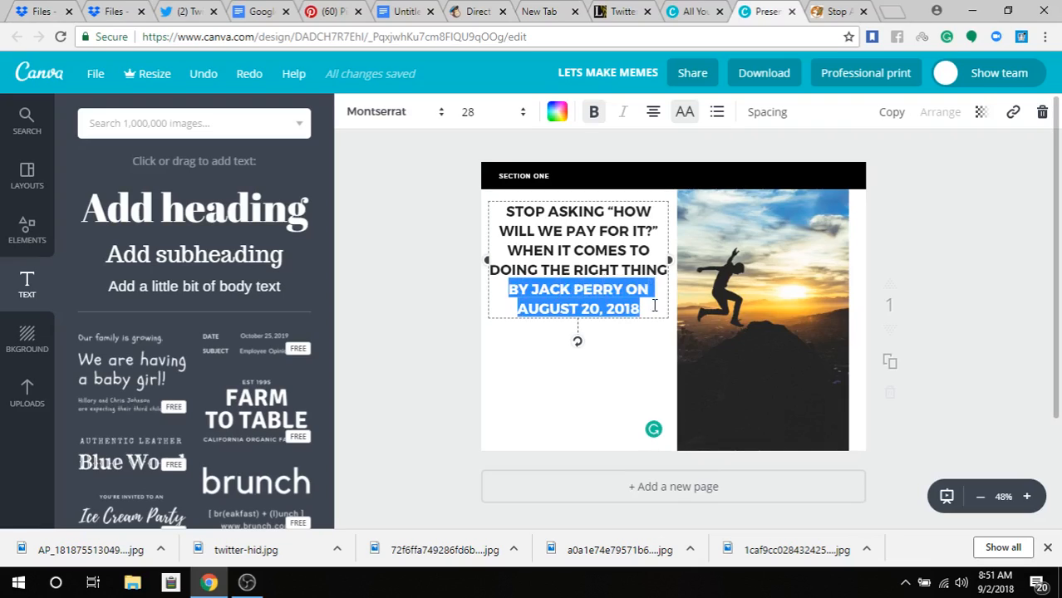
pyautogui.rightClick(615, 309)
pyautogui.click(644, 88)
pyautogui.click(500, 357)
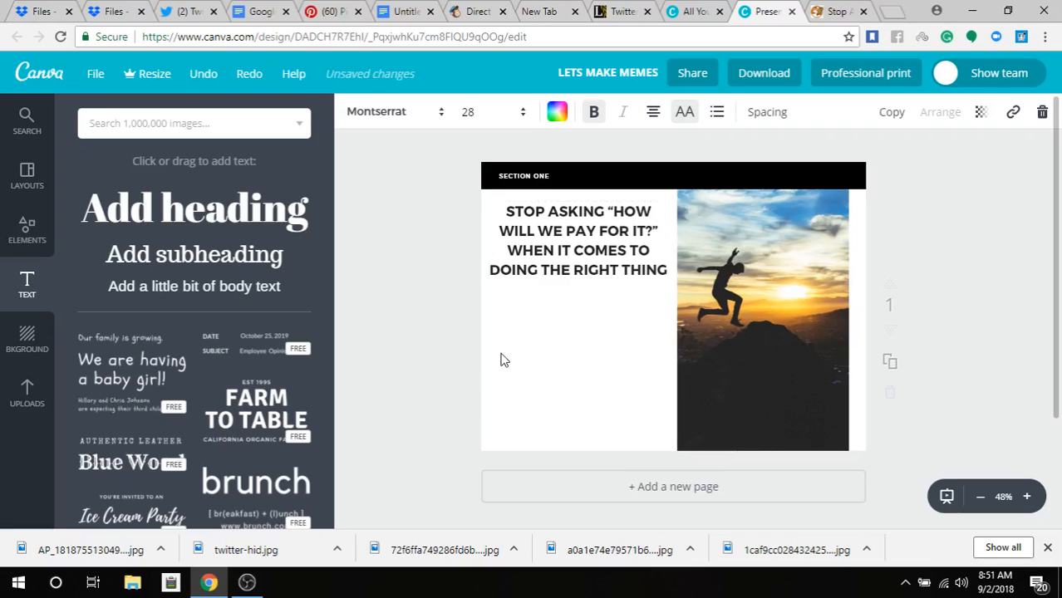
# Step: Duplicate the headline text box and place the copy directly below the original
pyautogui.click(540, 233)
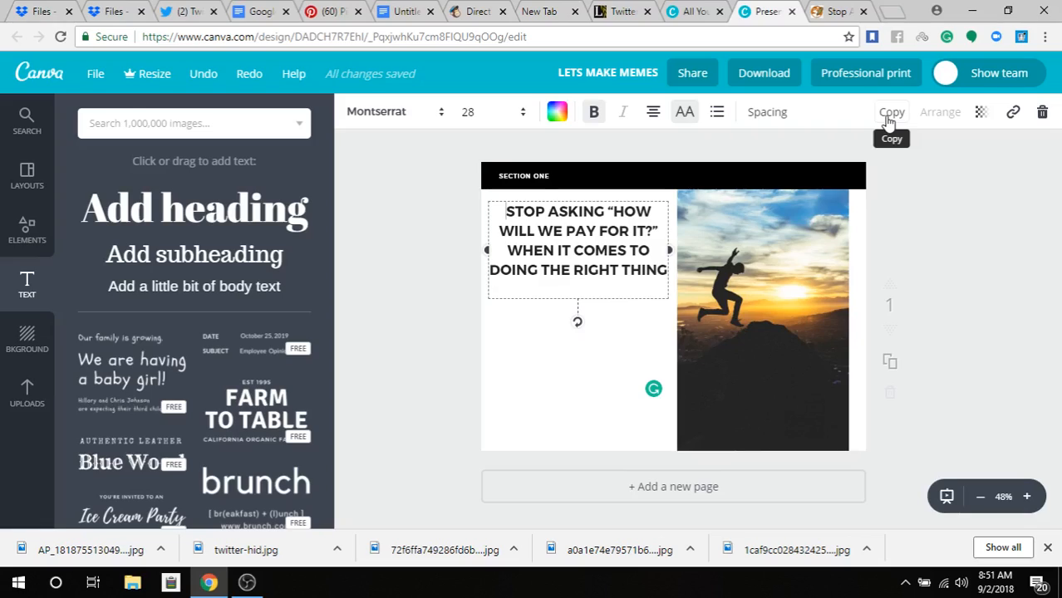
pyautogui.click(888, 123)
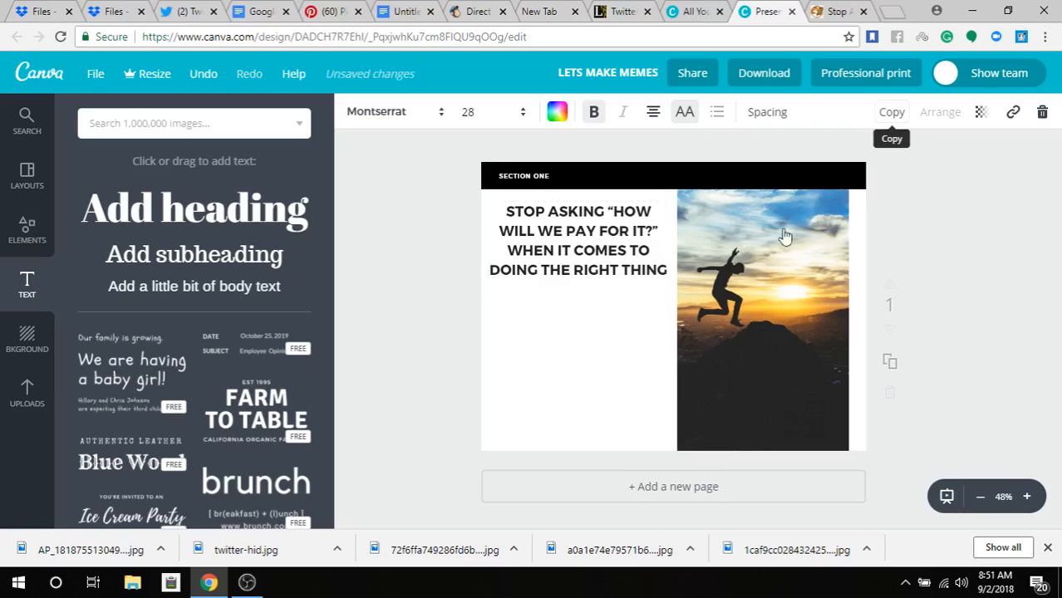
pyautogui.moveTo(577, 275); pyautogui.dragTo(561, 373)
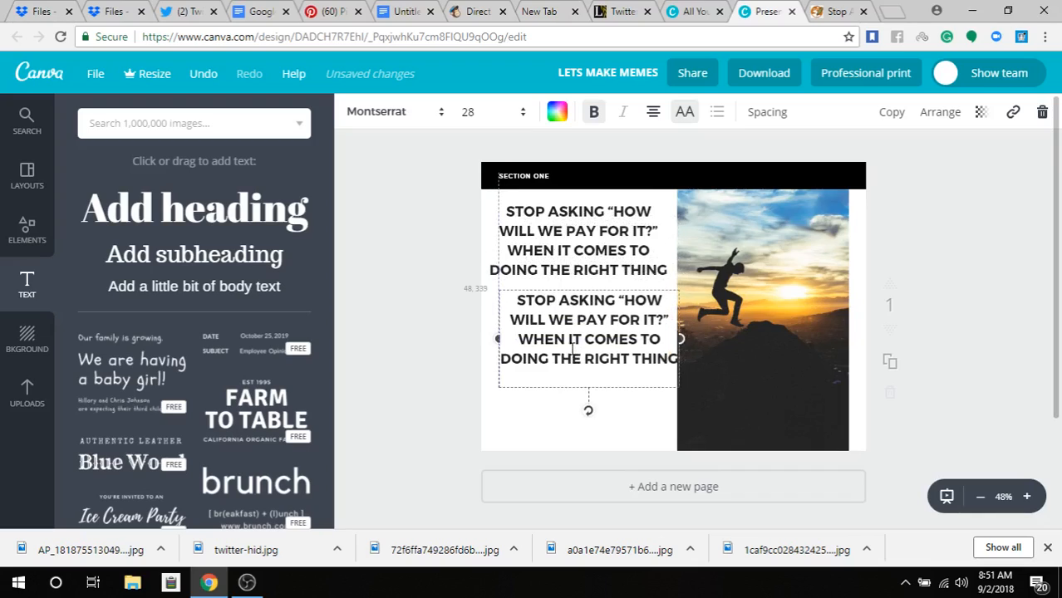
# Step: Replace all the text in the duplicated box with the cut author and date line
pyautogui.click(565, 341)
pyautogui.click(568, 353)
pyautogui.rightClick(565, 347)
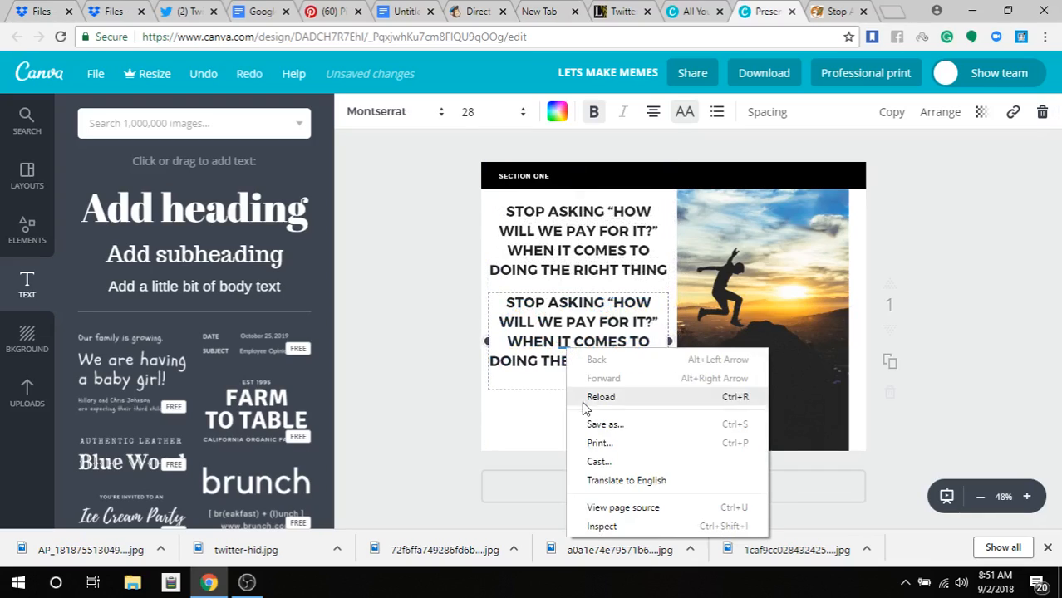
pyautogui.press('Escape')
pyautogui.hotkey('ctrl', 'a')
pyautogui.rightClick(636, 352)
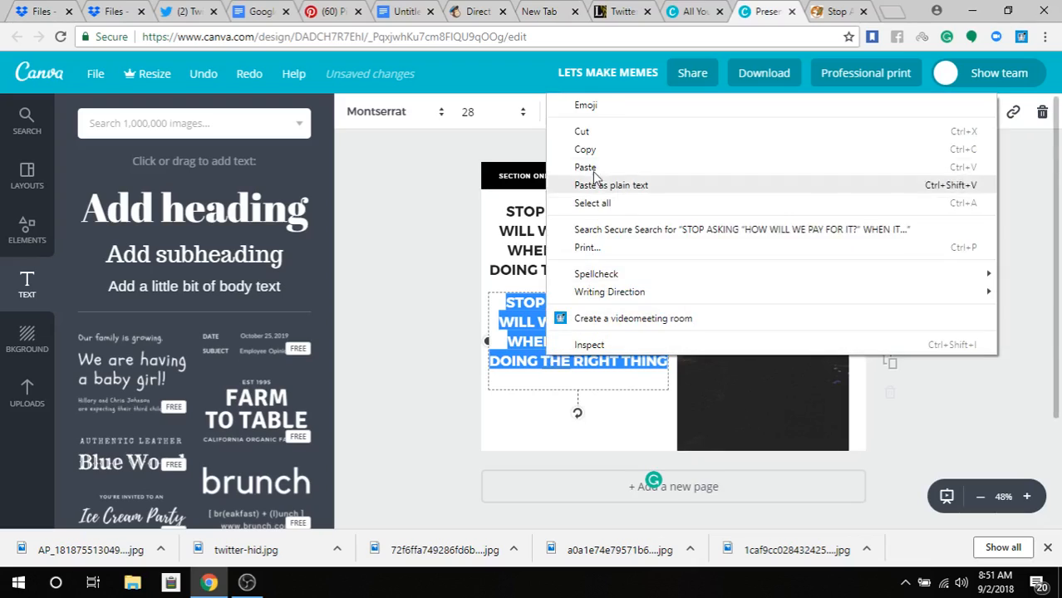
pyautogui.click(656, 164)
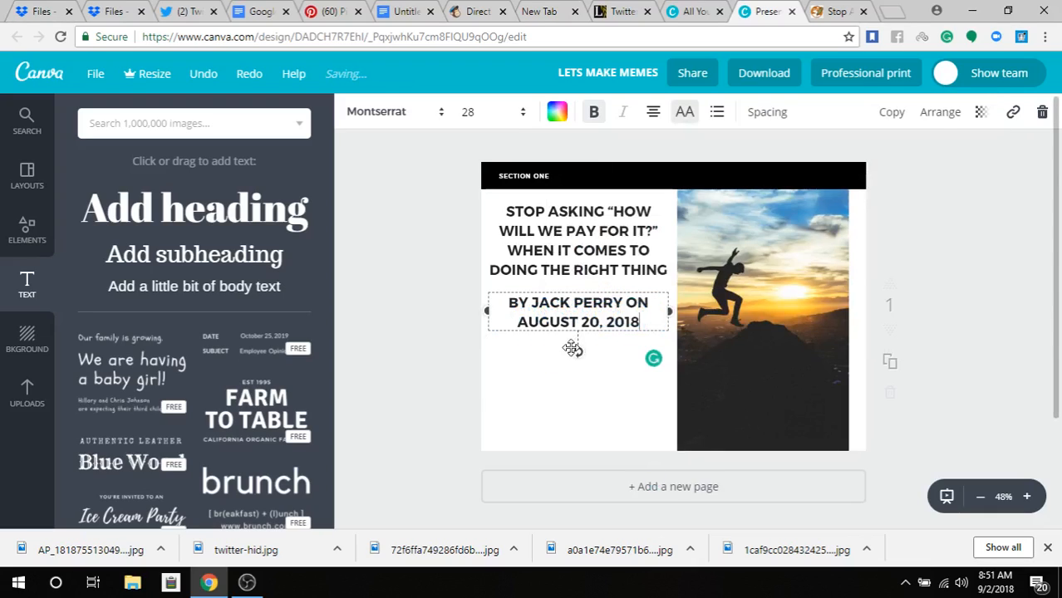
# Step: Set the author and date line's font size to 21
pyautogui.click(490, 111)
pyautogui.click(472, 272)
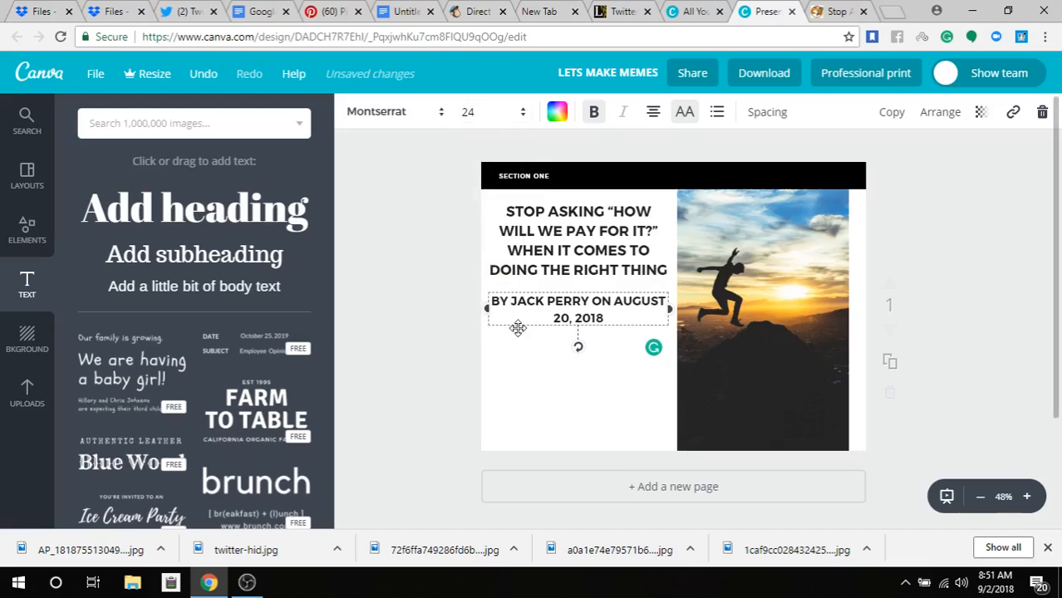
pyautogui.click(470, 111)
pyautogui.click(471, 249)
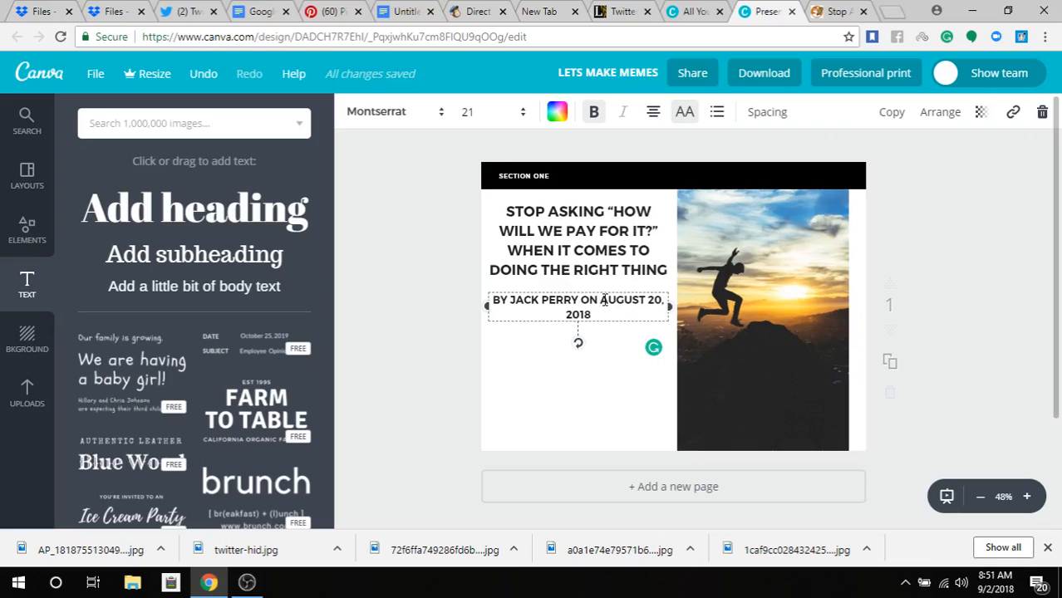
# Step: Trim the byline to just the author's name by deleting the date wording and the leading "BY"
pyautogui.press('Return')
pyautogui.moveTo(626, 315); pyautogui.dragTo(540, 313)
pyautogui.moveTo(540, 313); pyautogui.dragTo(617, 302)
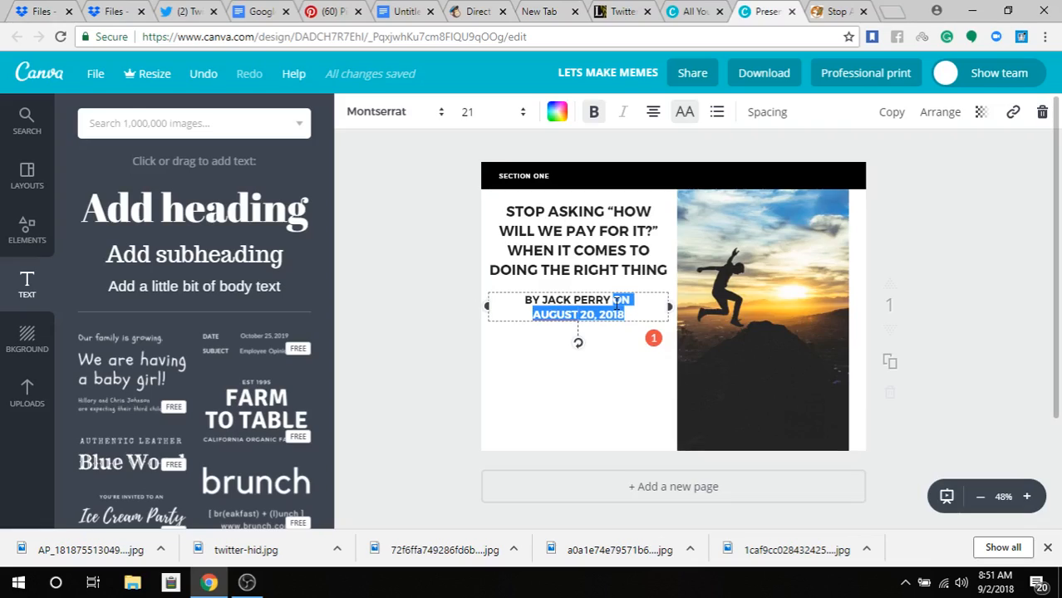
pyautogui.rightClick(617, 302)
pyautogui.click(635, 337)
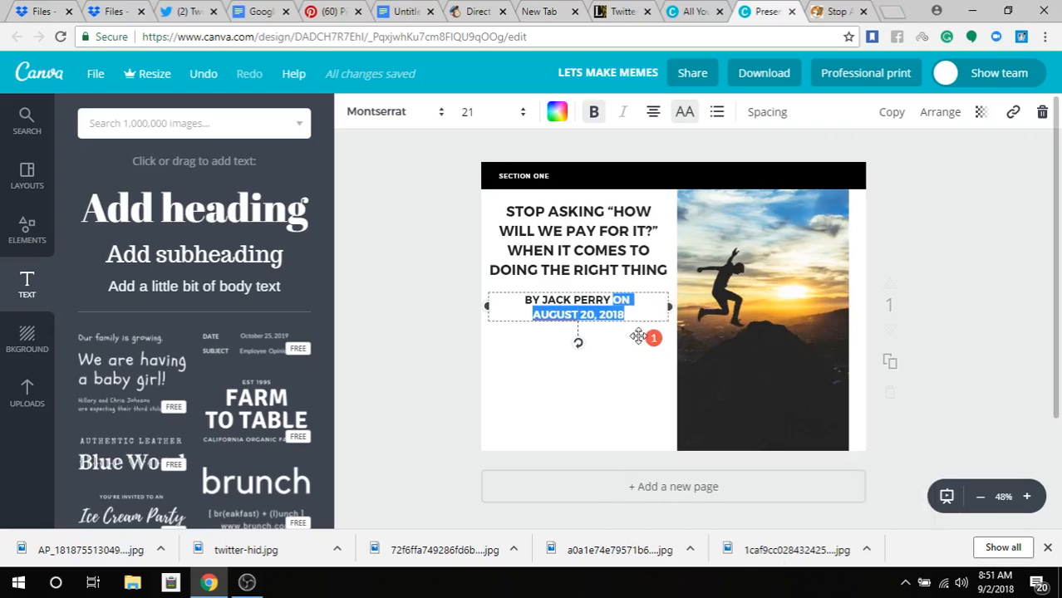
pyautogui.click(554, 304)
pyautogui.press('BackSpace')
pyautogui.press('BackSpace')
pyautogui.press('BackSpace')
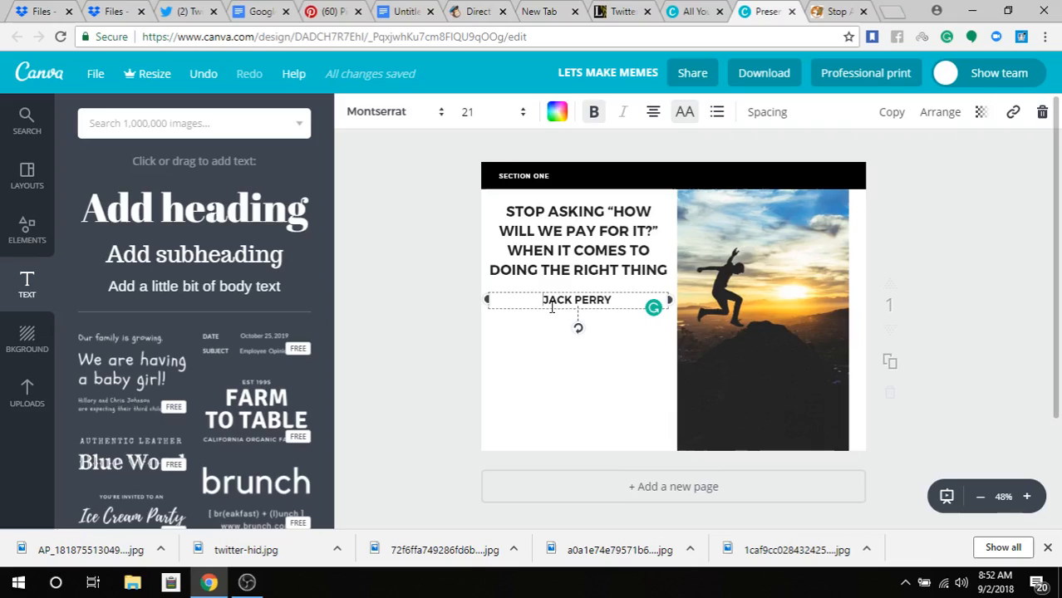
# Step: Insert "ARTICLE BY" before the author's name and move the byline close beneath the headline, slightly to the right
pyautogui.moveTo(555, 318); pyautogui.dragTo(598, 309)
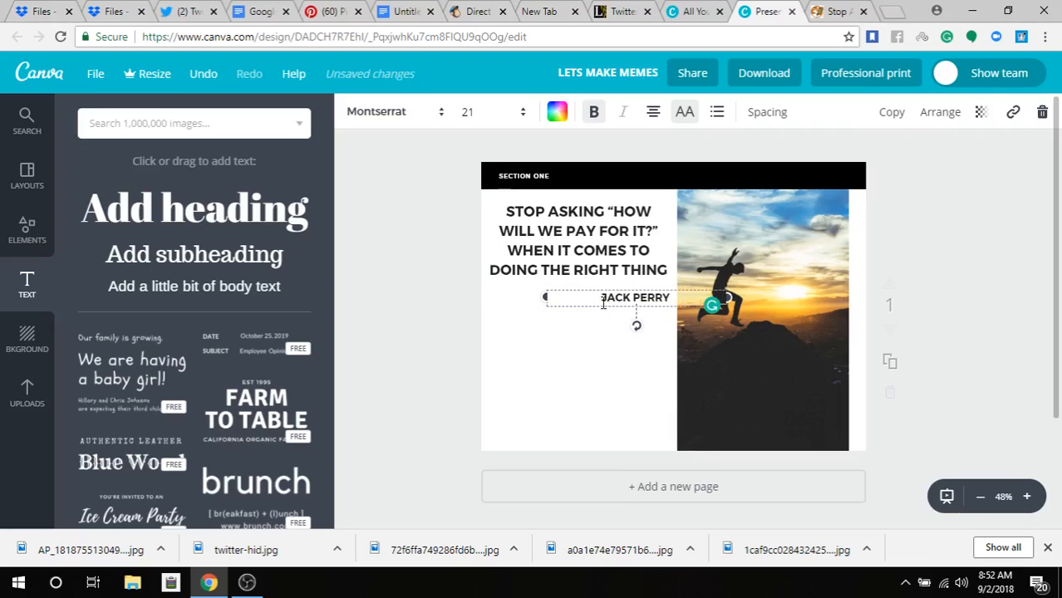
pyautogui.write('ARTICLE BY')
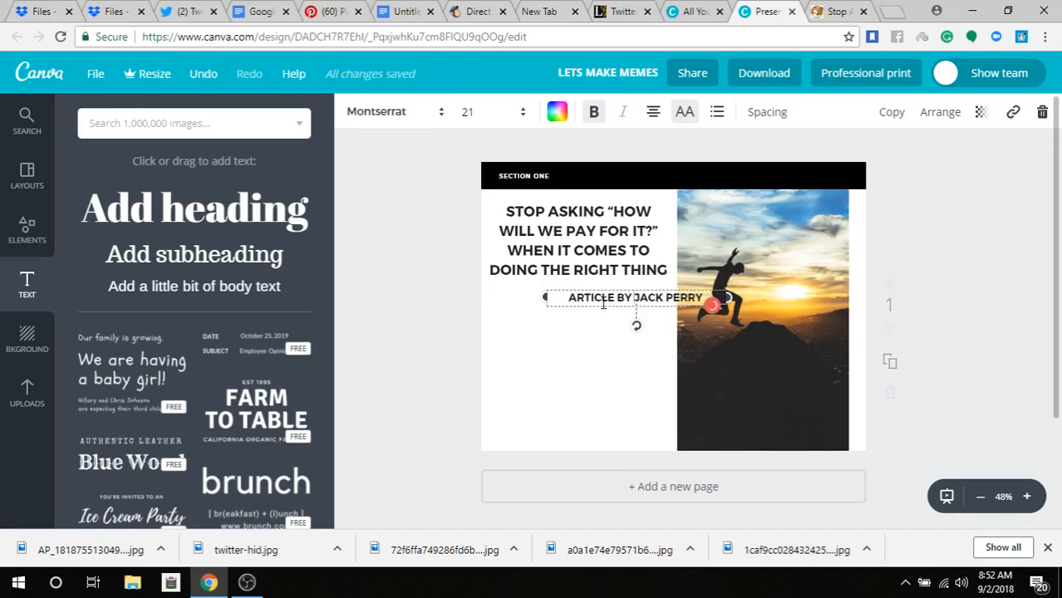
pyautogui.moveTo(580, 312); pyautogui.dragTo(540, 312)
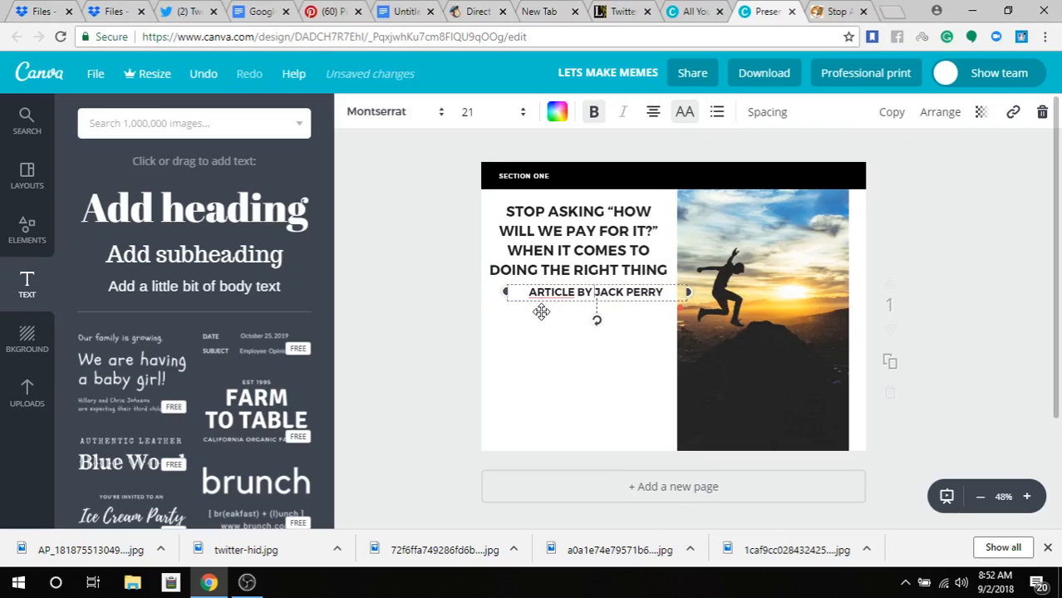
# Step: Replace the "SECTION ONE" text in the black bar with "MEME NEWS"
pyautogui.doubleClick(518, 178)
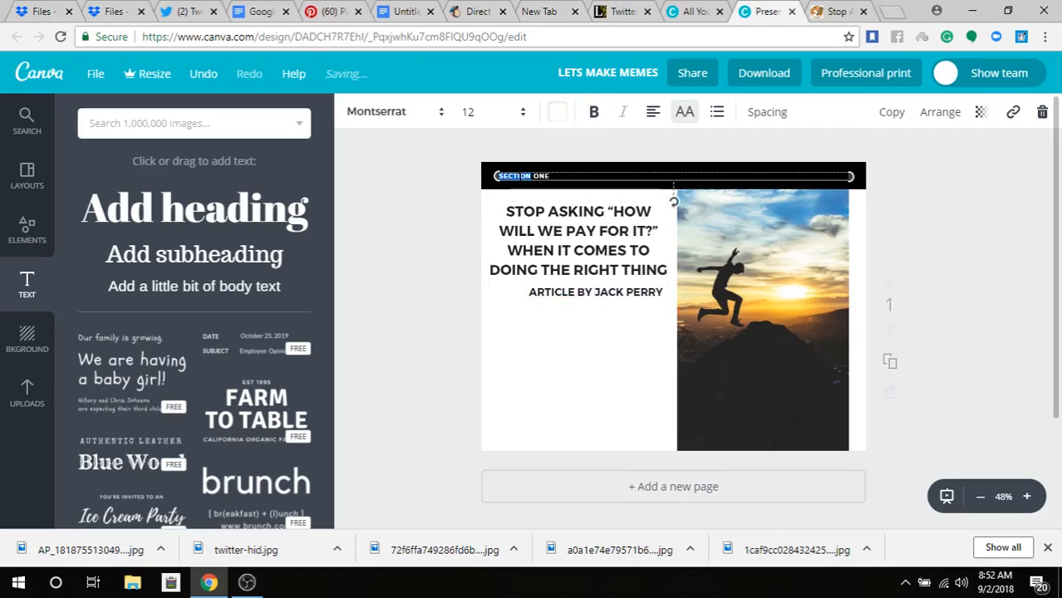
pyautogui.write('MEME N')
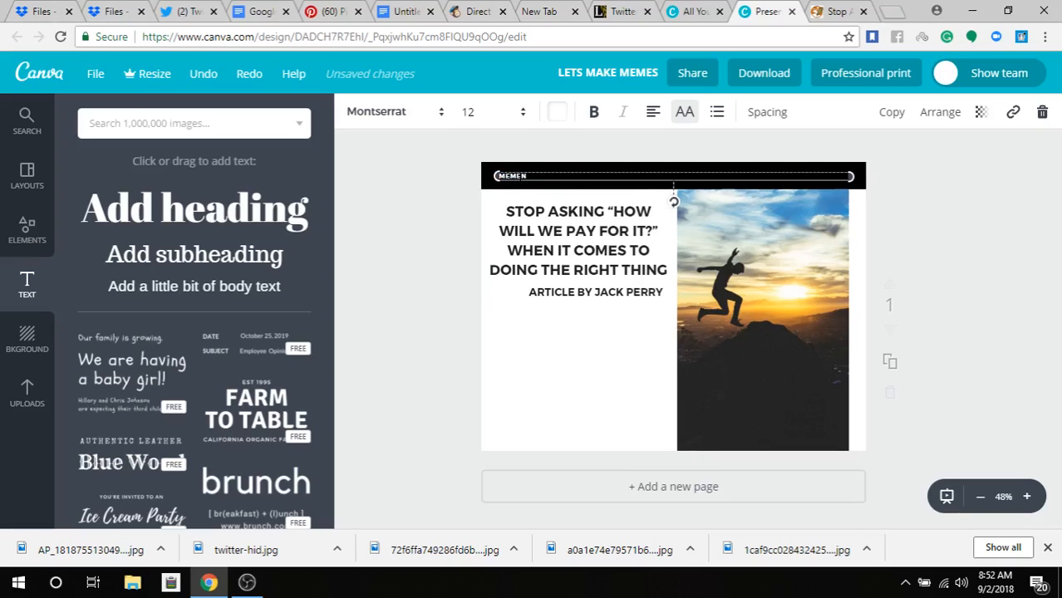
pyautogui.write('EWS')
# Step: Set the "MEME NEWS" text to size 18 and shift it slightly left and up within the black bar
pyautogui.click(468, 113)
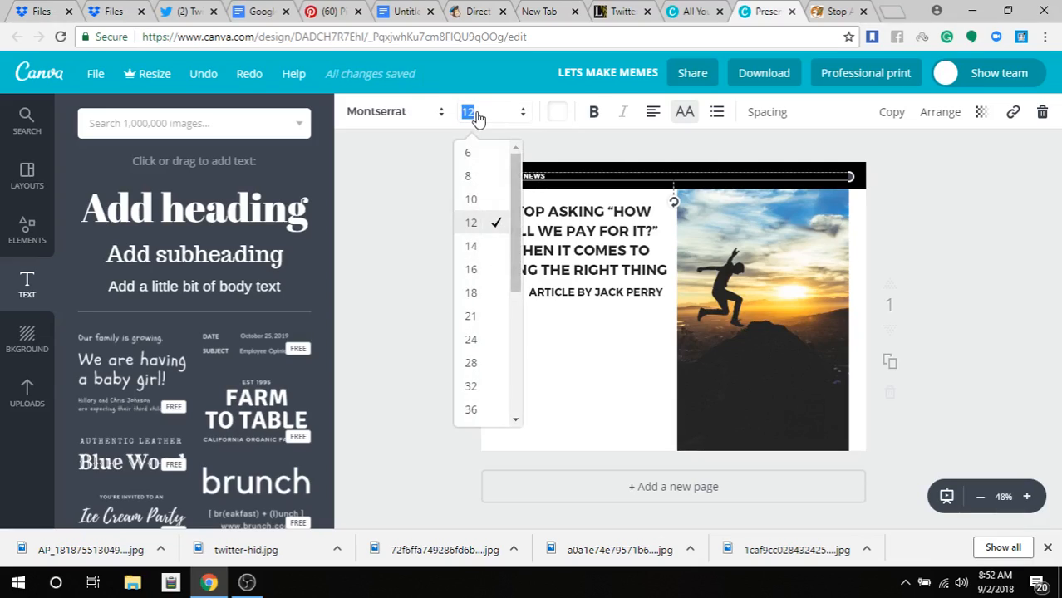
pyautogui.click(472, 249)
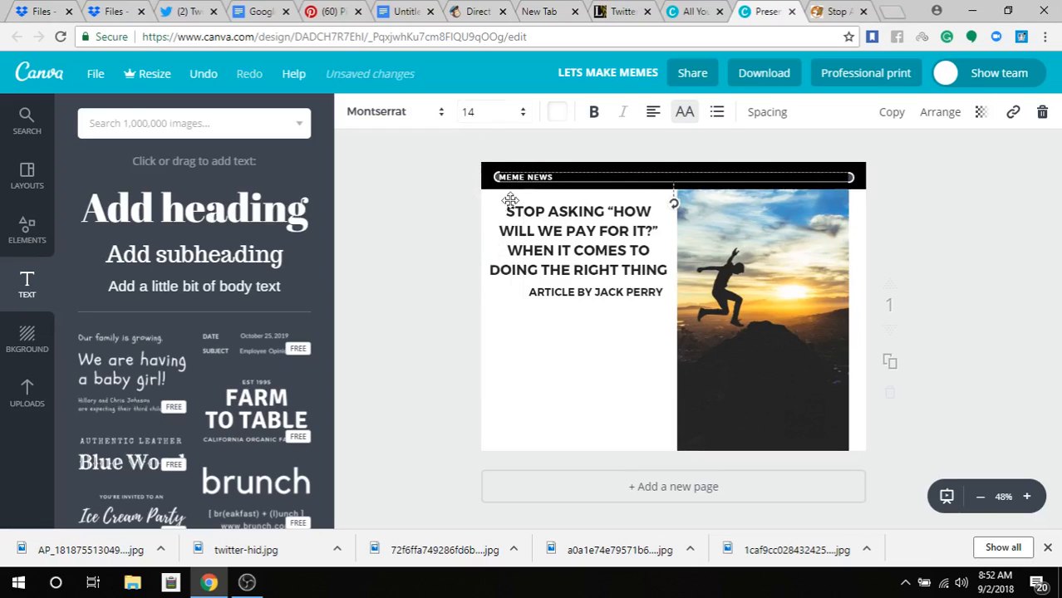
pyautogui.click(468, 113)
pyautogui.click(471, 269)
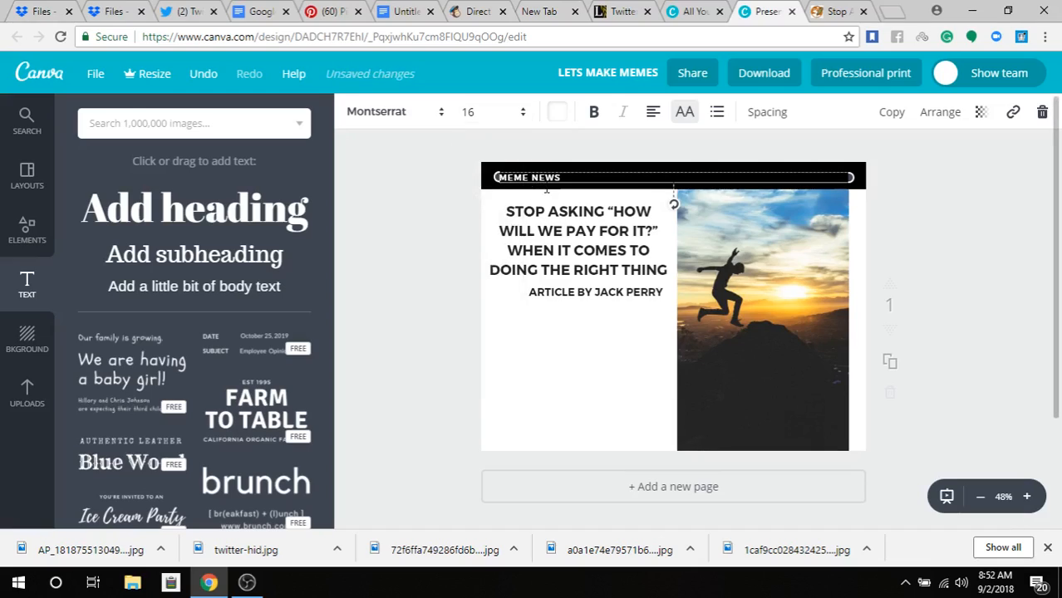
pyautogui.moveTo(548, 177); pyautogui.dragTo(538, 188)
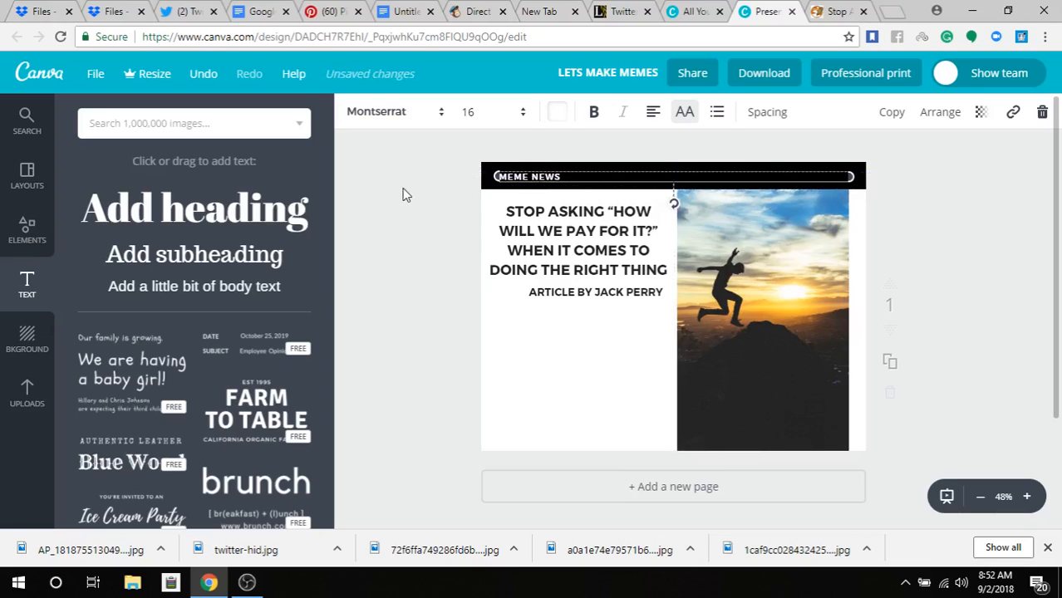
pyautogui.click(489, 113)
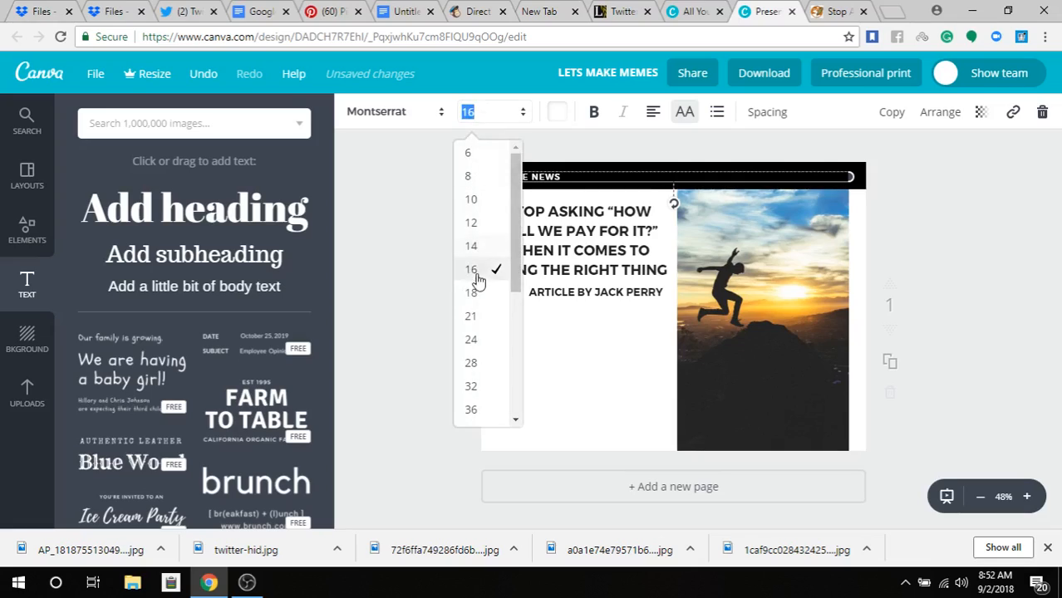
pyautogui.click(483, 291)
pyautogui.click(458, 244)
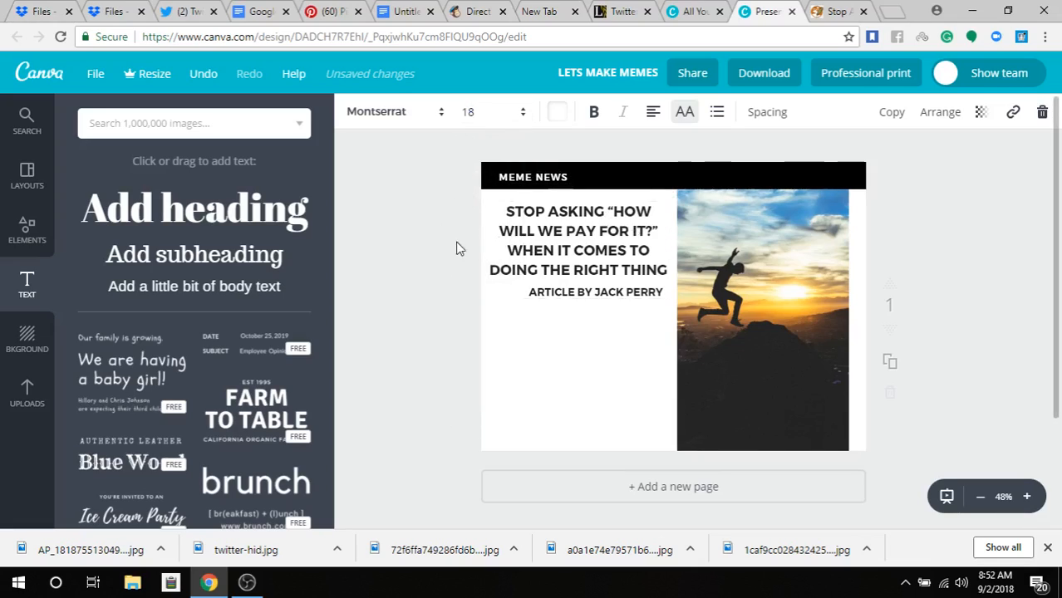
pyautogui.moveTo(538, 175); pyautogui.dragTo(537, 175)
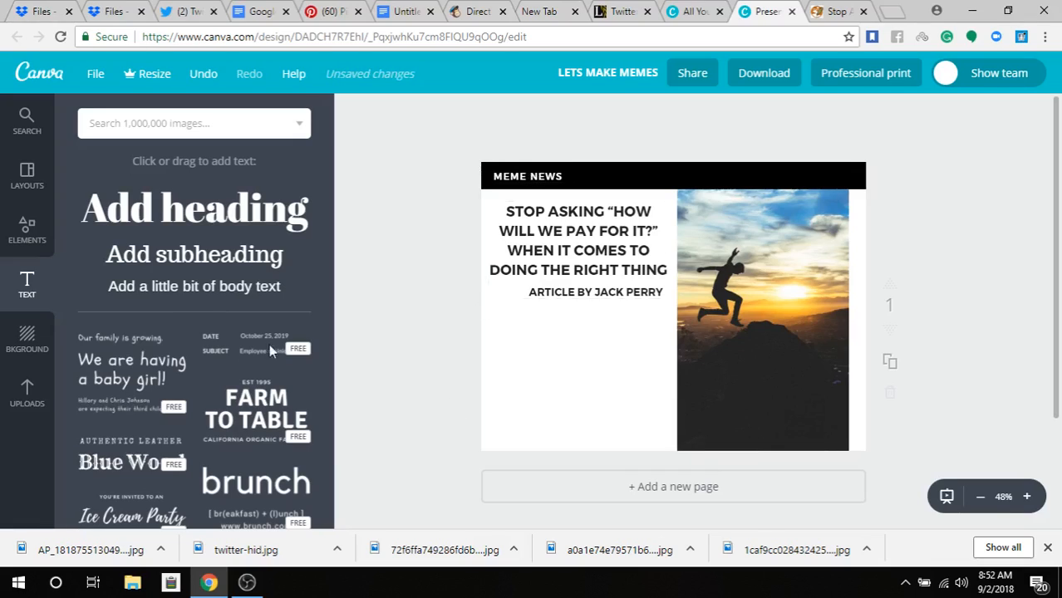
pyautogui.click(200, 287)
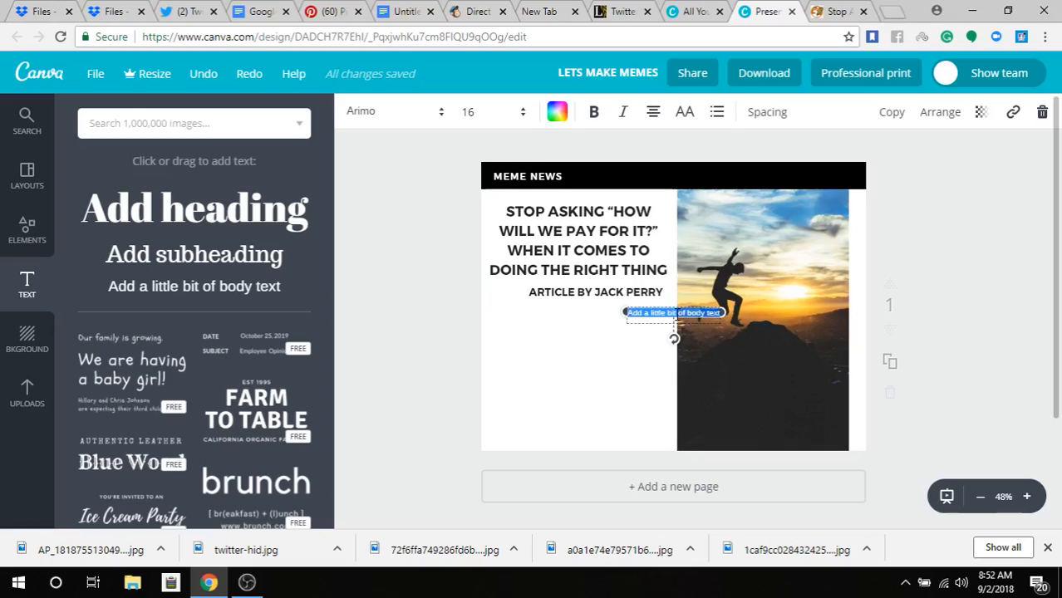
pyautogui.press('BackSpace')
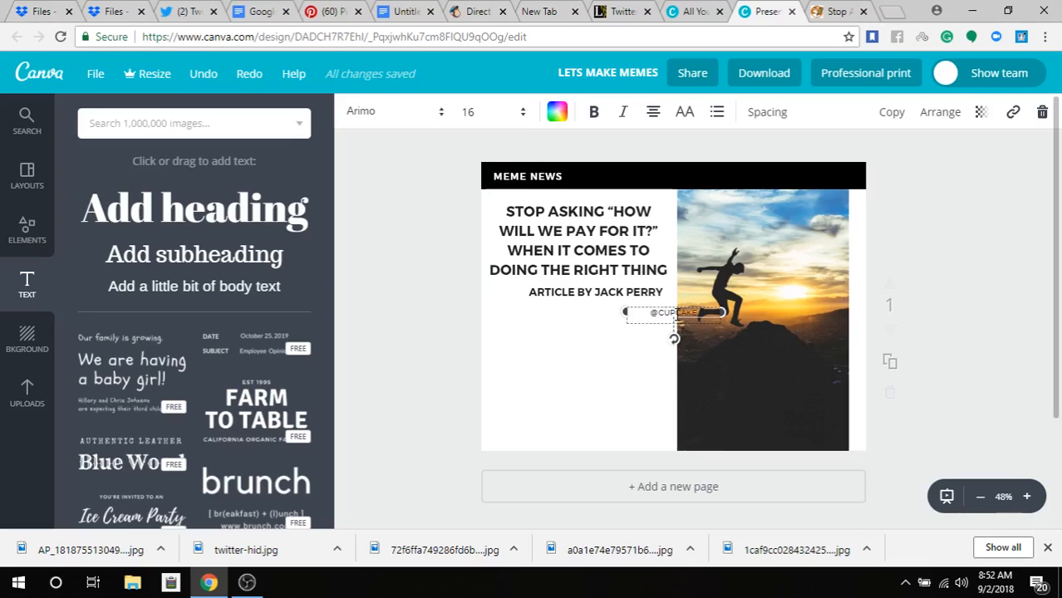
pyautogui.moveTo(664, 328); pyautogui.dragTo(752, 441)
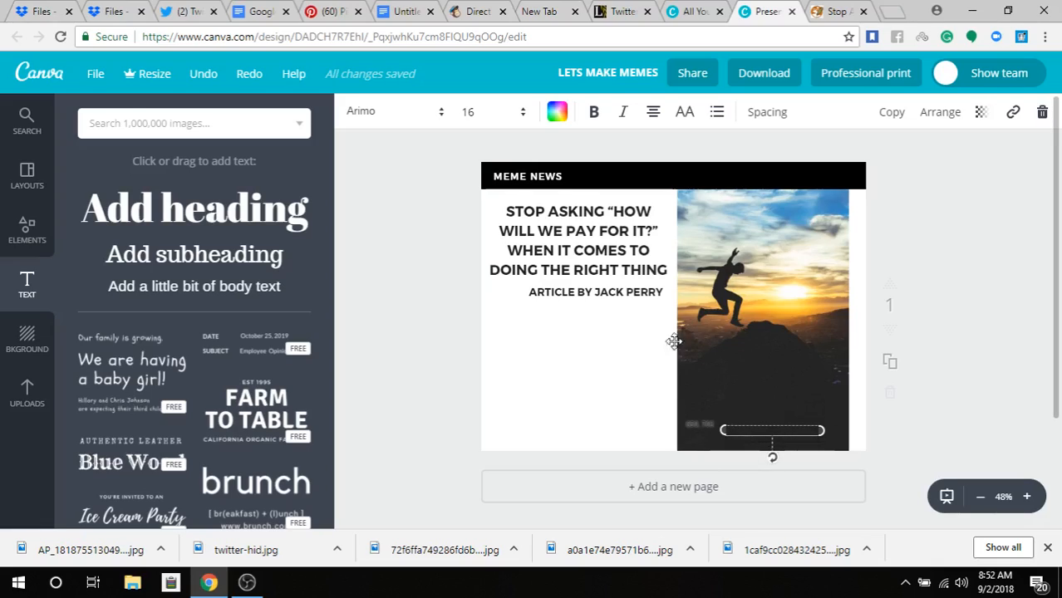
pyautogui.click(557, 112)
pyautogui.click(696, 327)
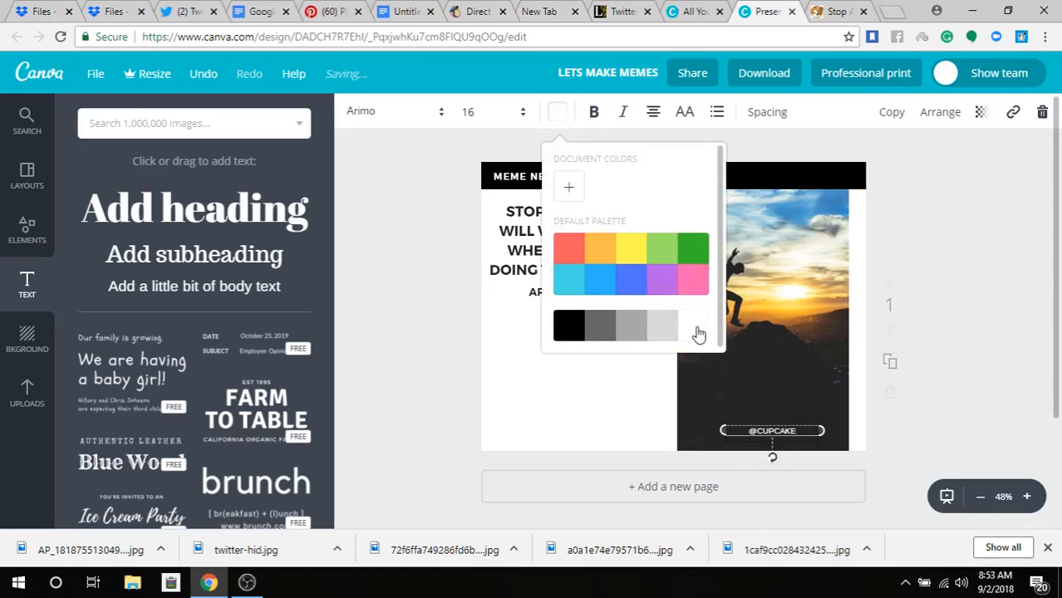
pyautogui.click(385, 116)
pyautogui.scroll(-4, 406, 282)
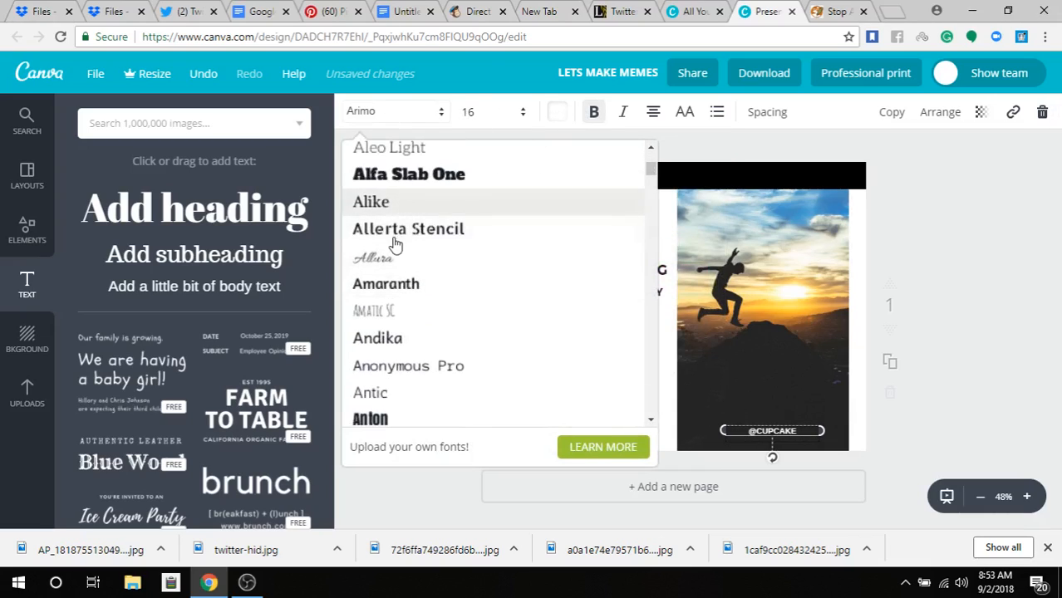
pyautogui.scroll(1, 397, 274)
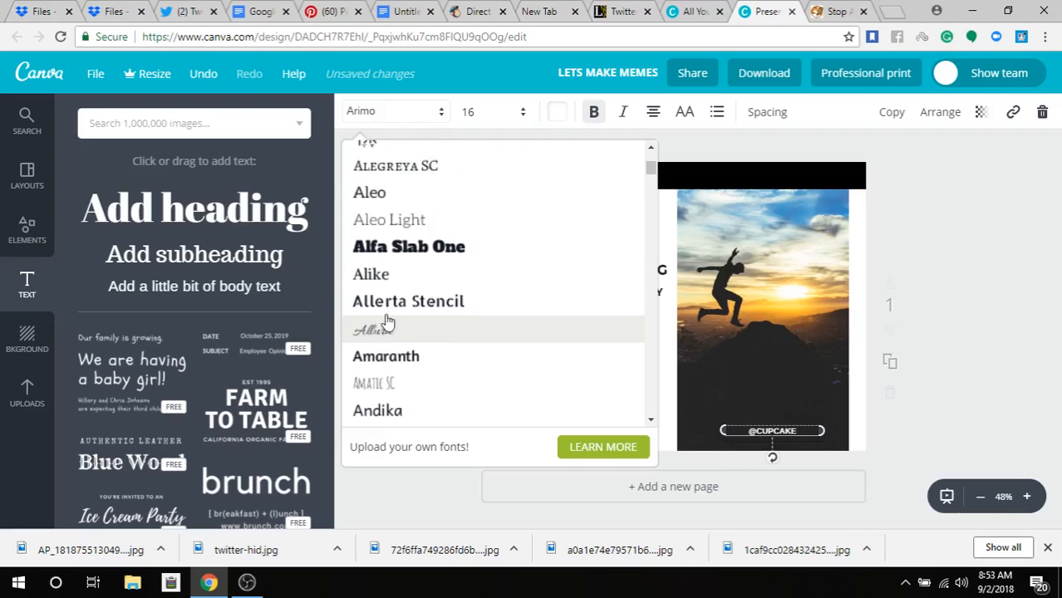
pyautogui.click(388, 419)
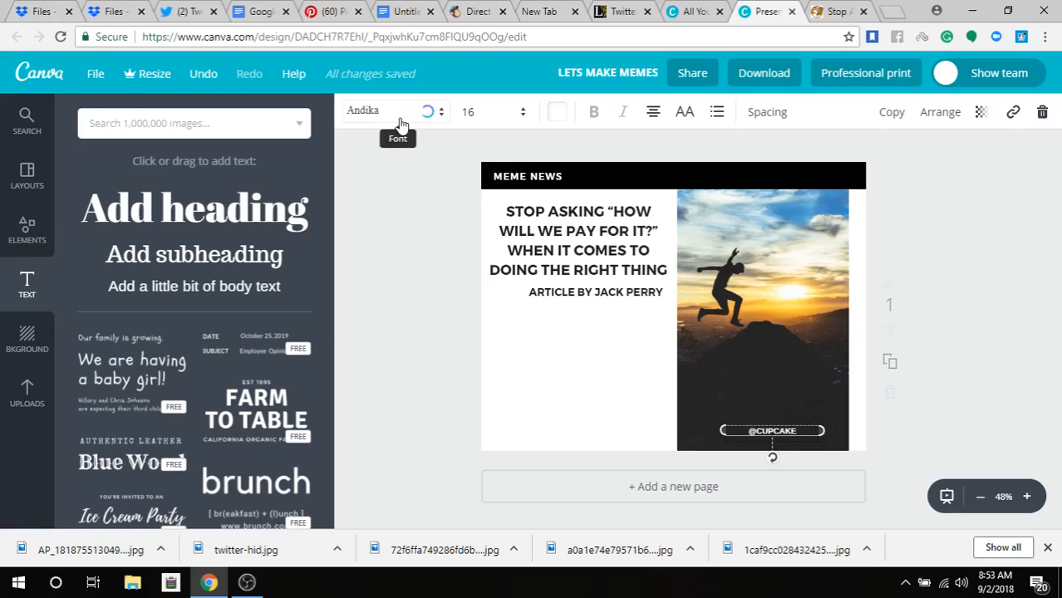
pyautogui.click(398, 122)
pyautogui.scroll(-3, 402, 320)
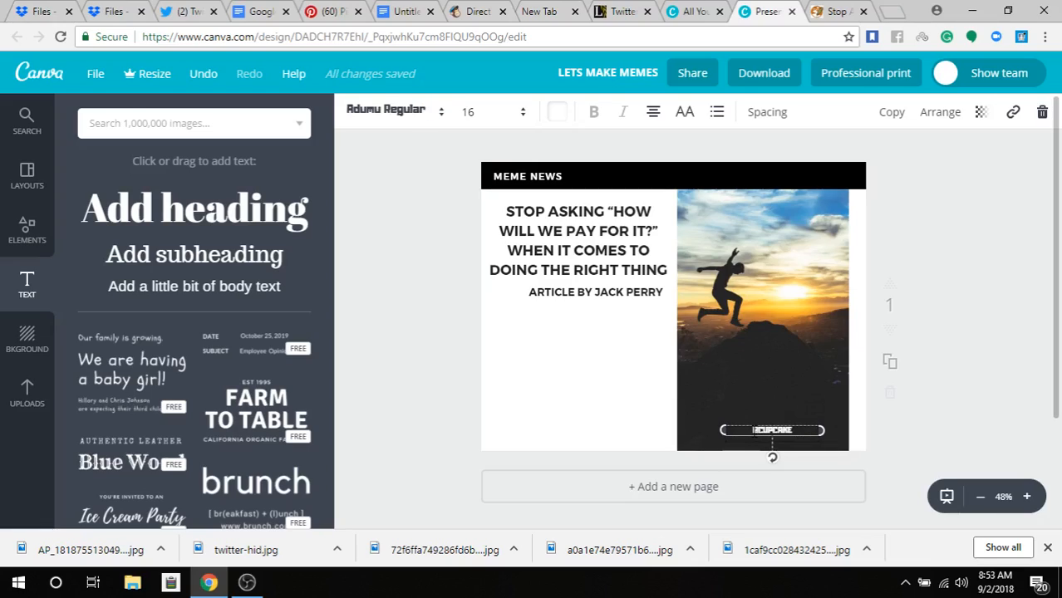
pyautogui.click(486, 111)
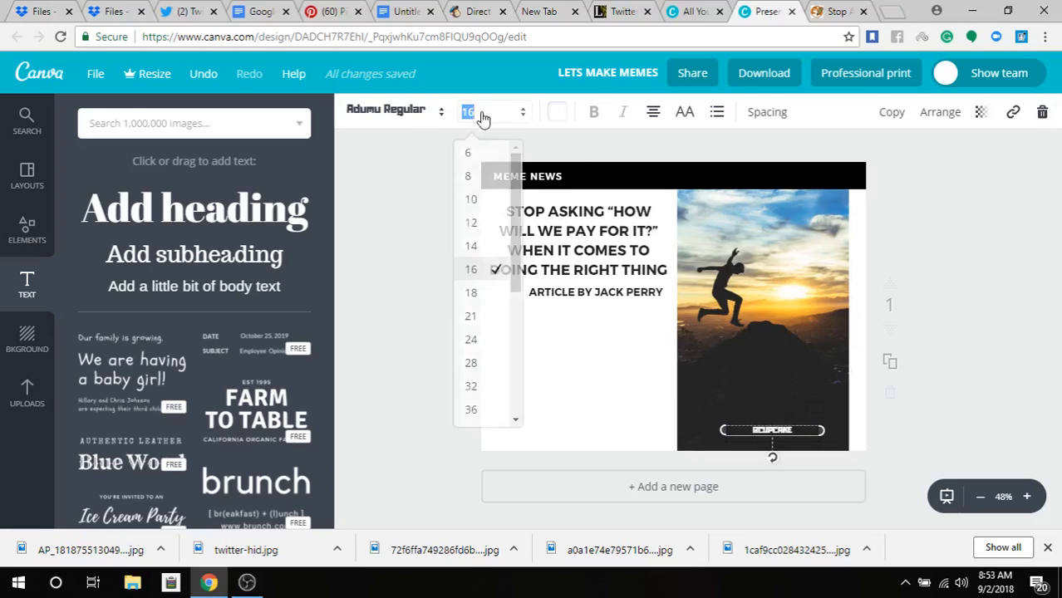
pyautogui.click(474, 315)
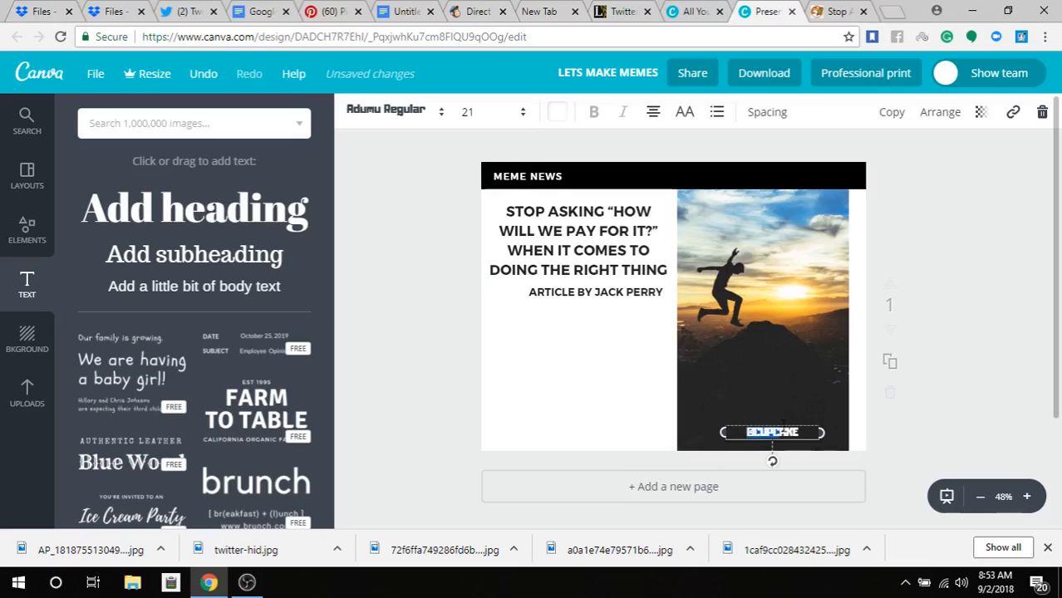
pyautogui.click(763, 117)
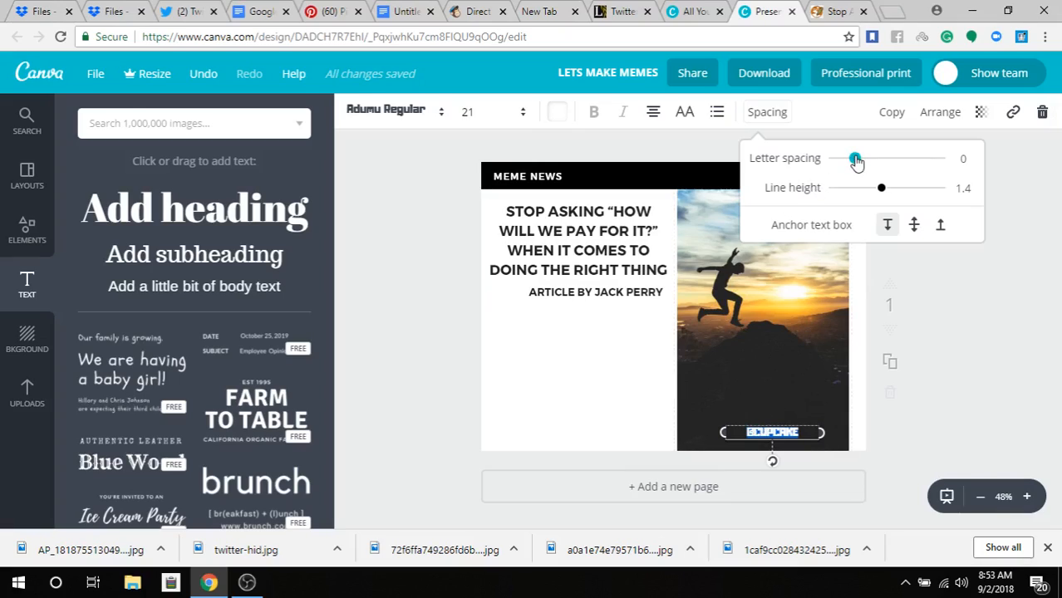
pyautogui.moveTo(856, 162); pyautogui.dragTo(883, 159)
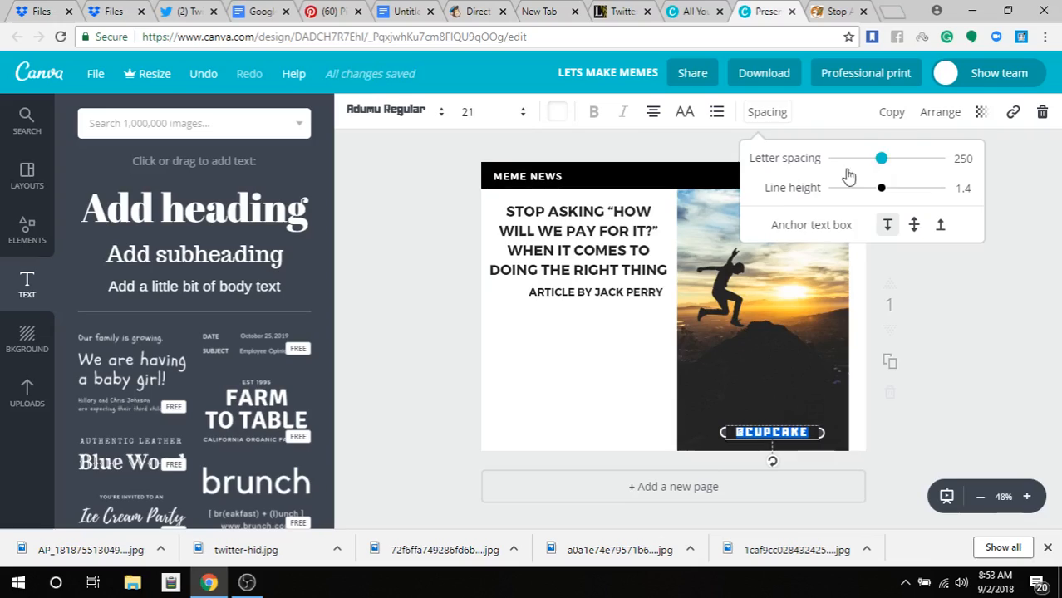
pyautogui.click(377, 373)
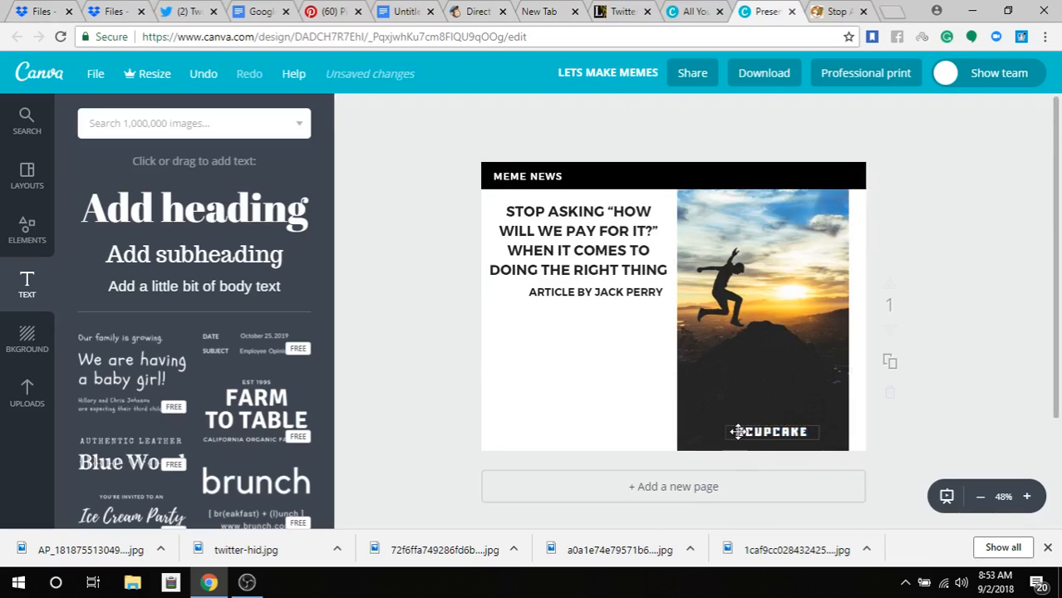
pyautogui.click(737, 432)
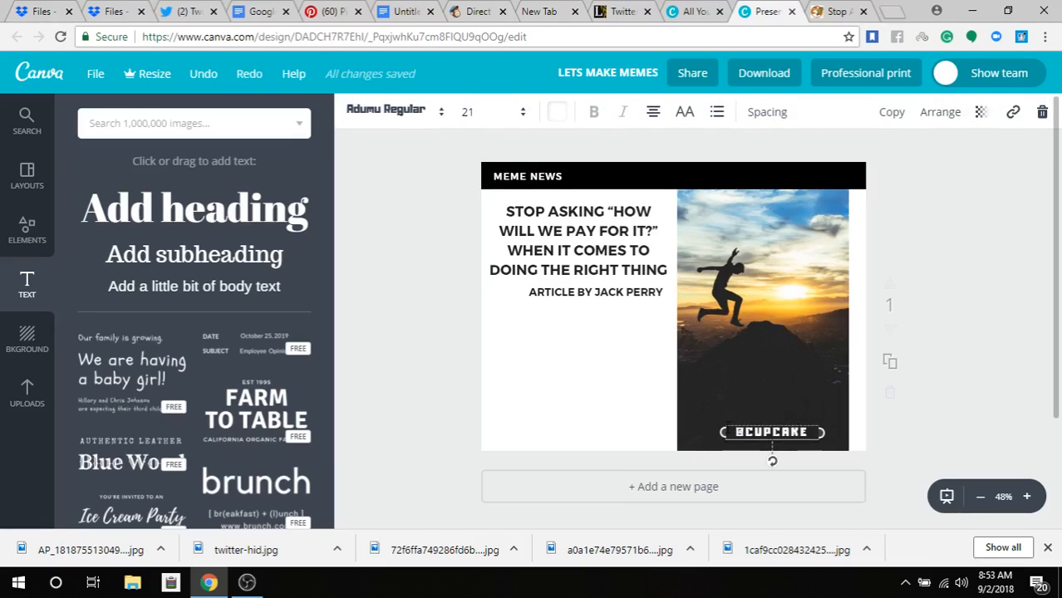
pyautogui.moveTo(736, 432); pyautogui.dragTo(807, 432)
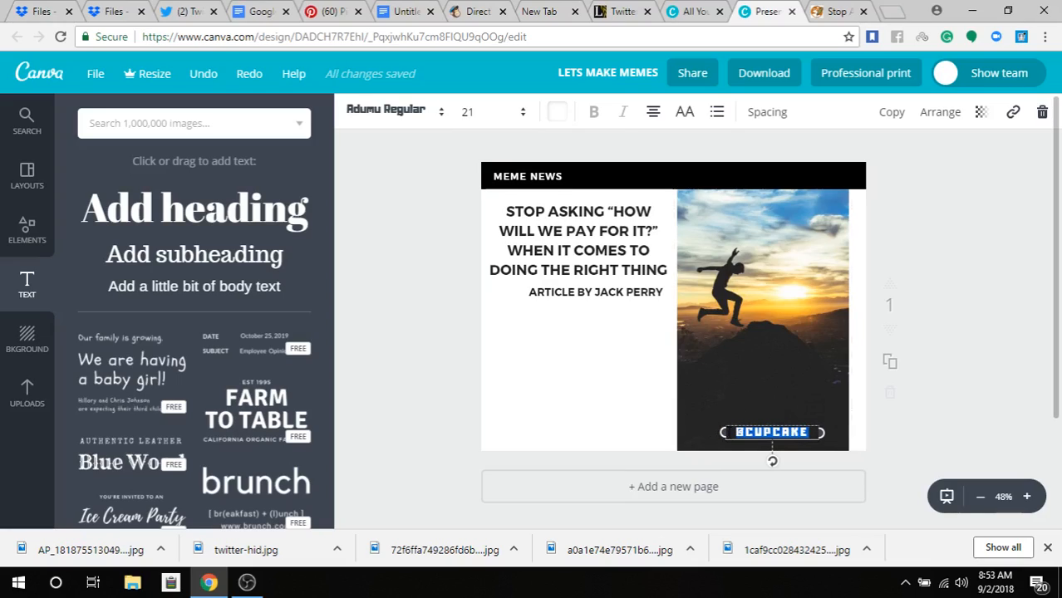
pyautogui.click(737, 432)
pyautogui.click(417, 316)
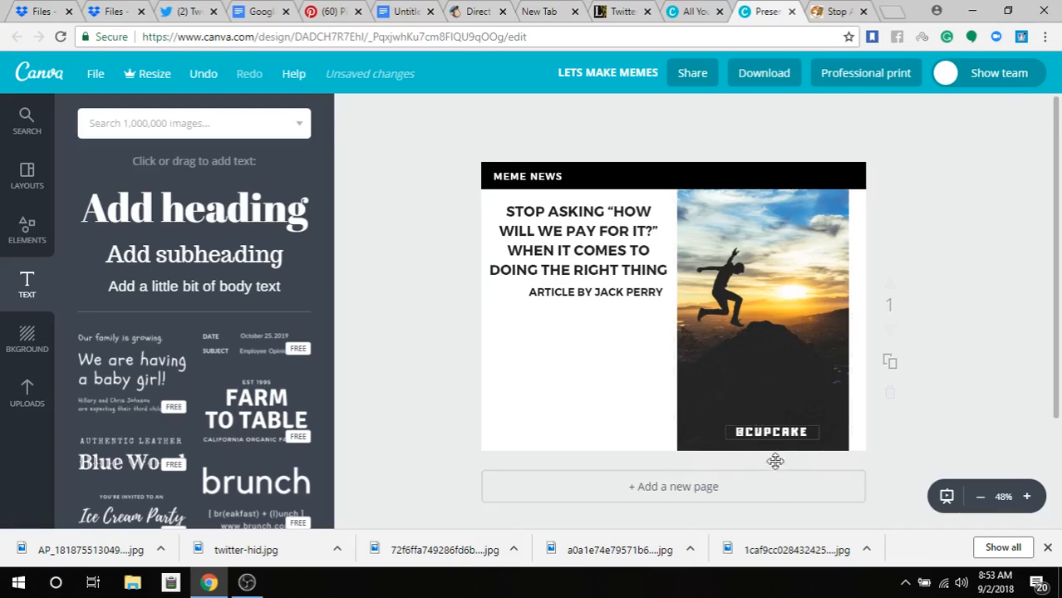
pyautogui.hotkey('ctrl', 'z')
pyautogui.moveTo(772, 465); pyautogui.dragTo(795, 456)
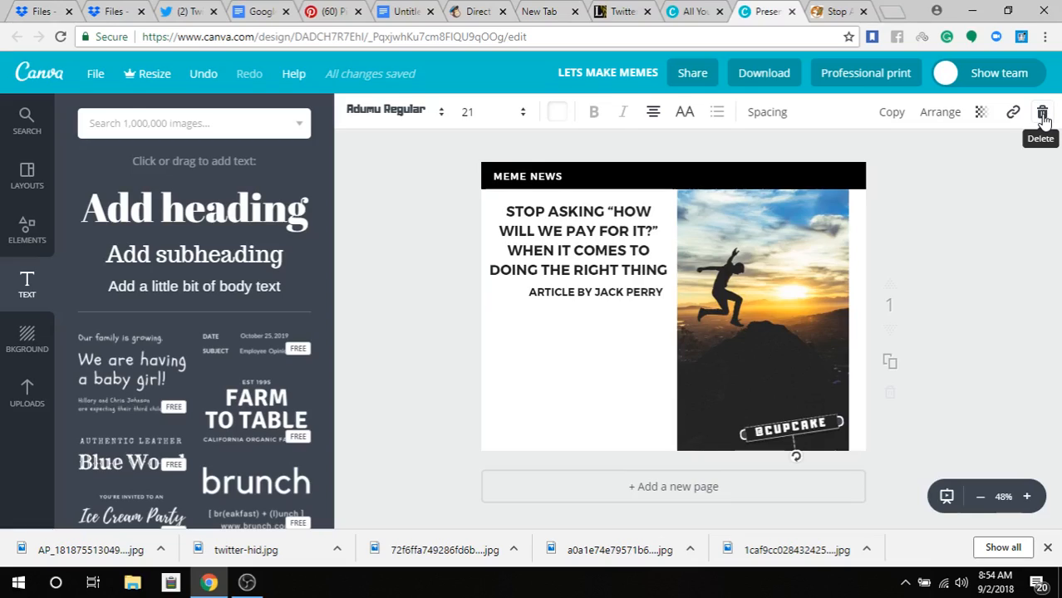
pyautogui.click(1041, 114)
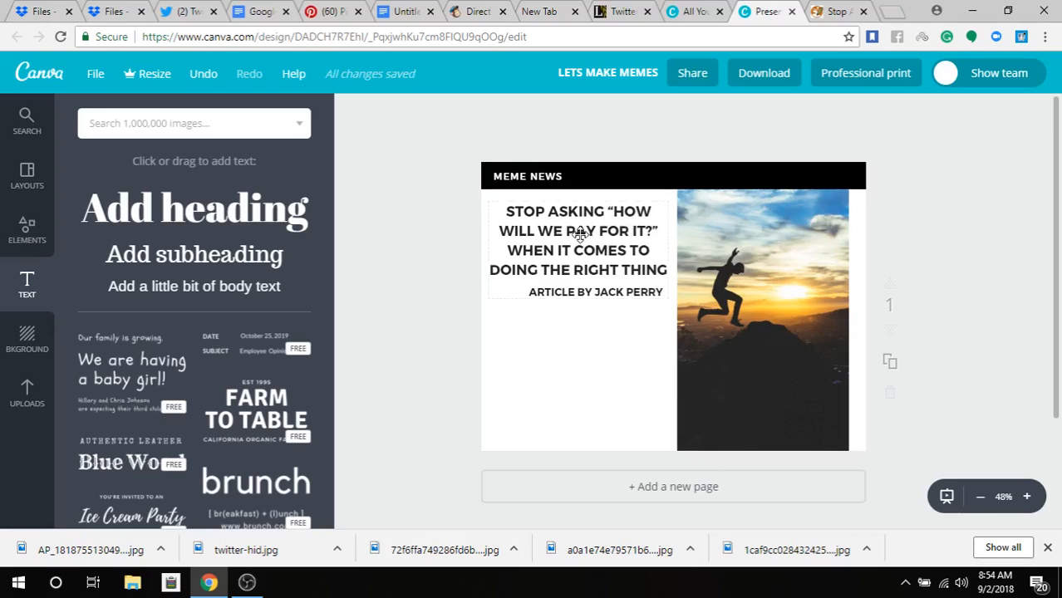
# Step: Nudge the headline slightly left and get the publication date from the Ghion Journal article's byline
pyautogui.moveTo(580, 232)
pyautogui.mouseDown()
pyautogui.moveTo(576, 217)
pyautogui.moveTo(578, 237)
pyautogui.mouseUp()
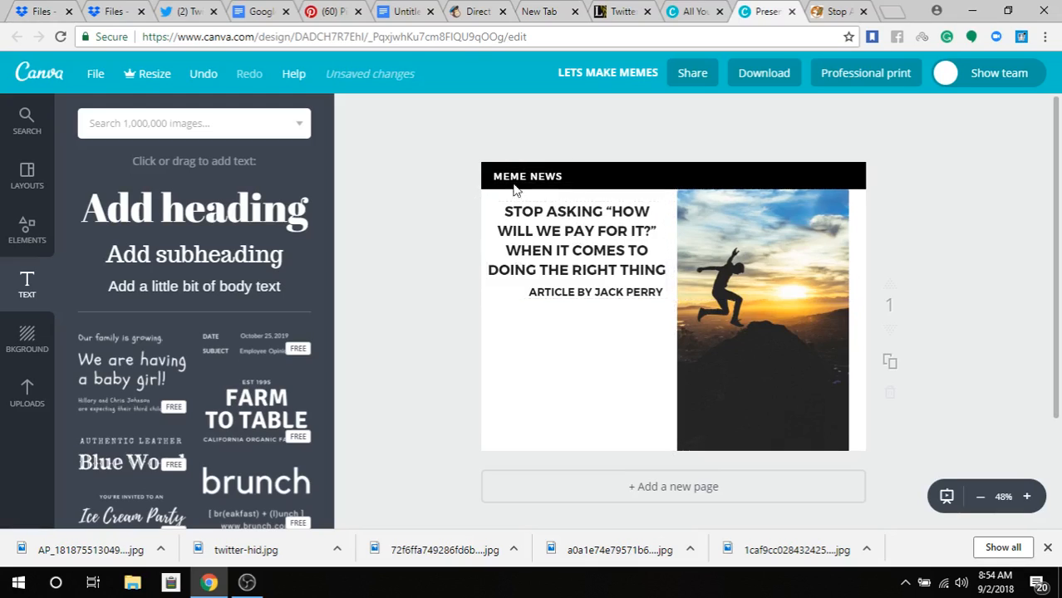
pyautogui.click(835, 11)
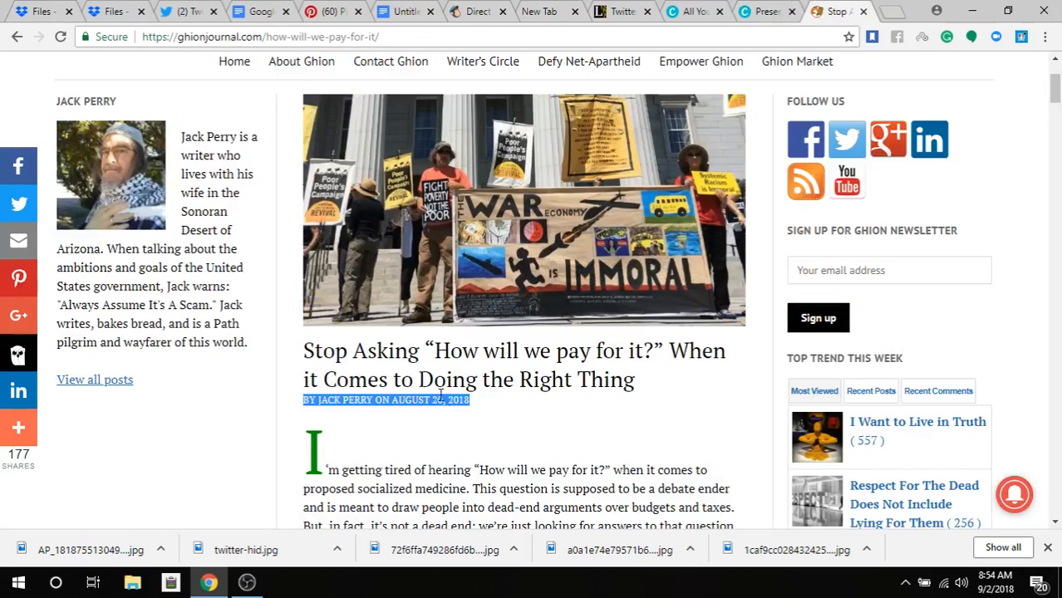
pyautogui.click(706, 11)
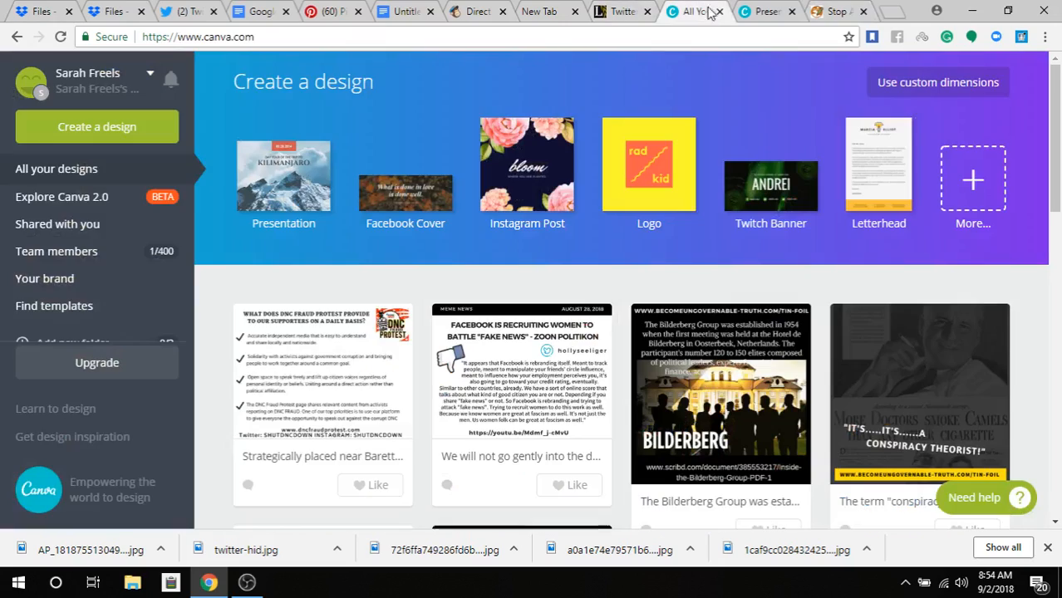
pyautogui.click(776, 10)
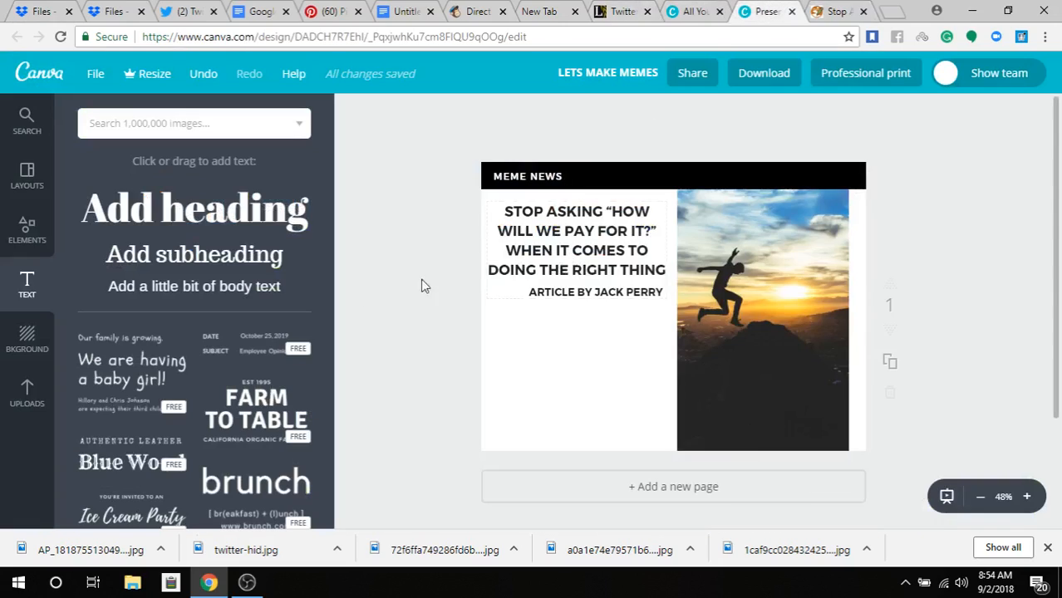
# Step: Add a body text box in the black bar opposite "MEME NEWS" and paste "ON AUGUST 20, 2018" into it
pyautogui.moveTo(204, 292); pyautogui.dragTo(619, 325)
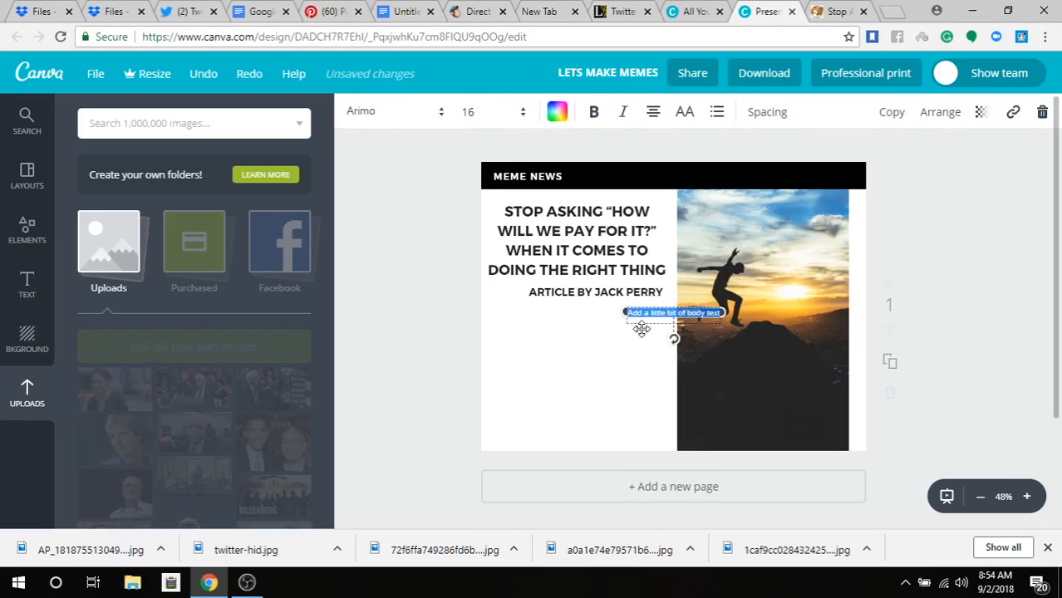
pyautogui.moveTo(641, 329); pyautogui.dragTo(595, 358)
pyautogui.click(561, 411)
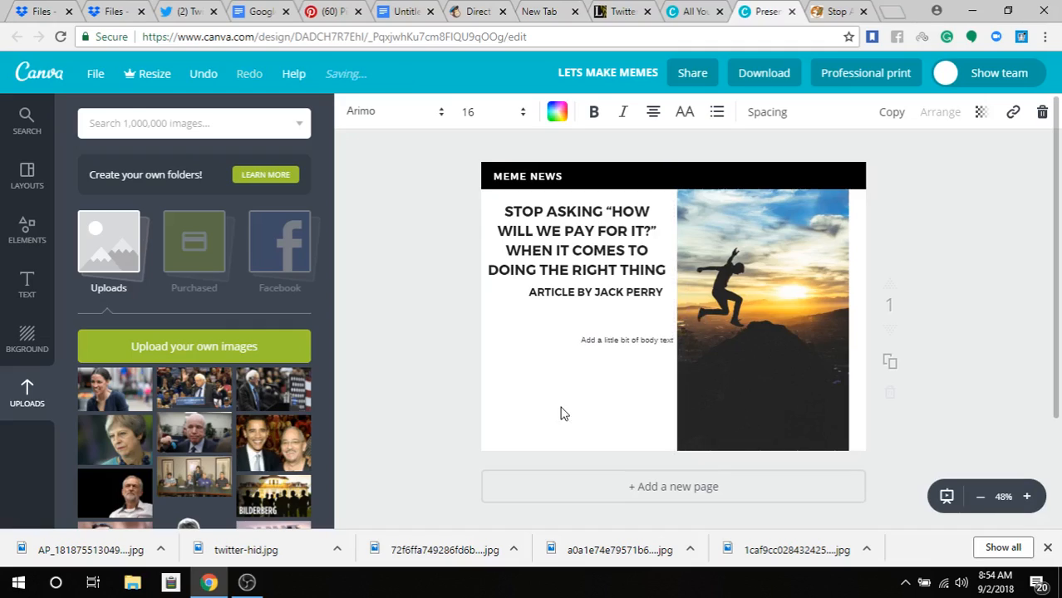
pyautogui.click(600, 353)
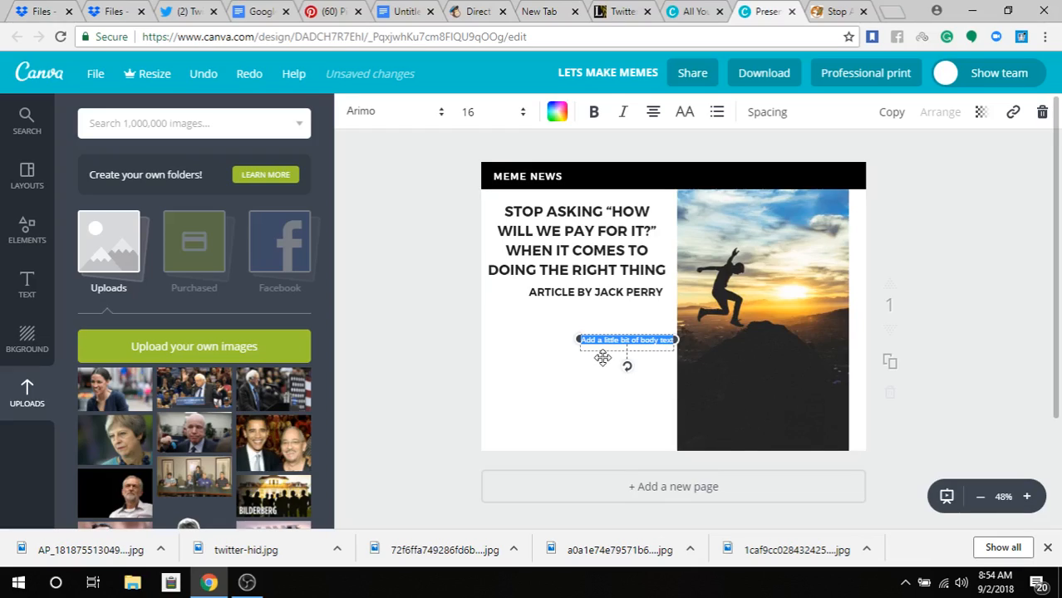
pyautogui.moveTo(602, 358); pyautogui.dragTo(769, 196)
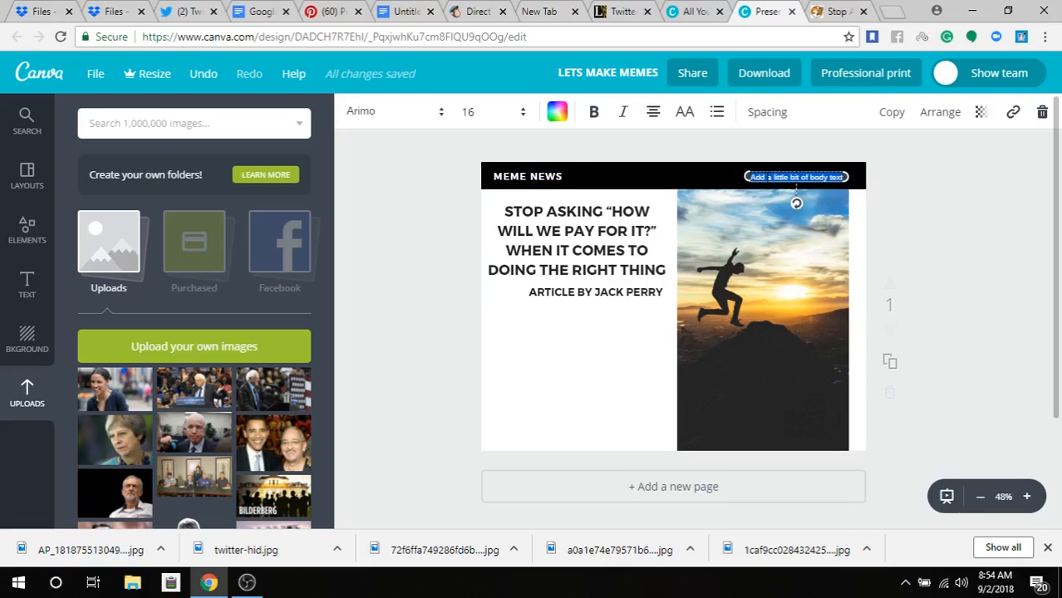
pyautogui.rightClick(796, 177)
pyautogui.click(781, 246)
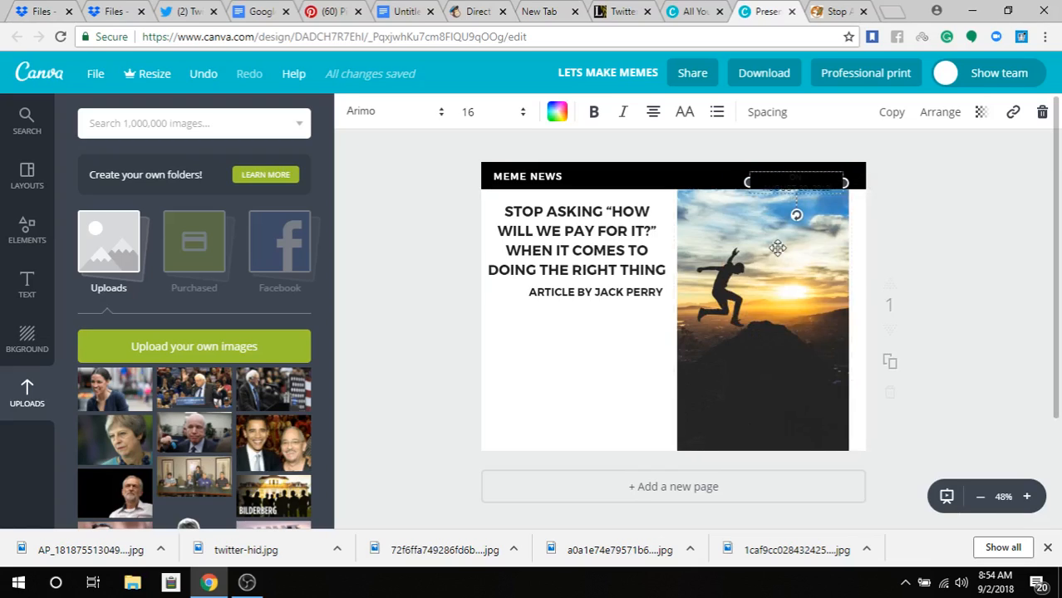
# Step: Color the pasted date text white and widen its text box toward the left
pyautogui.click(556, 112)
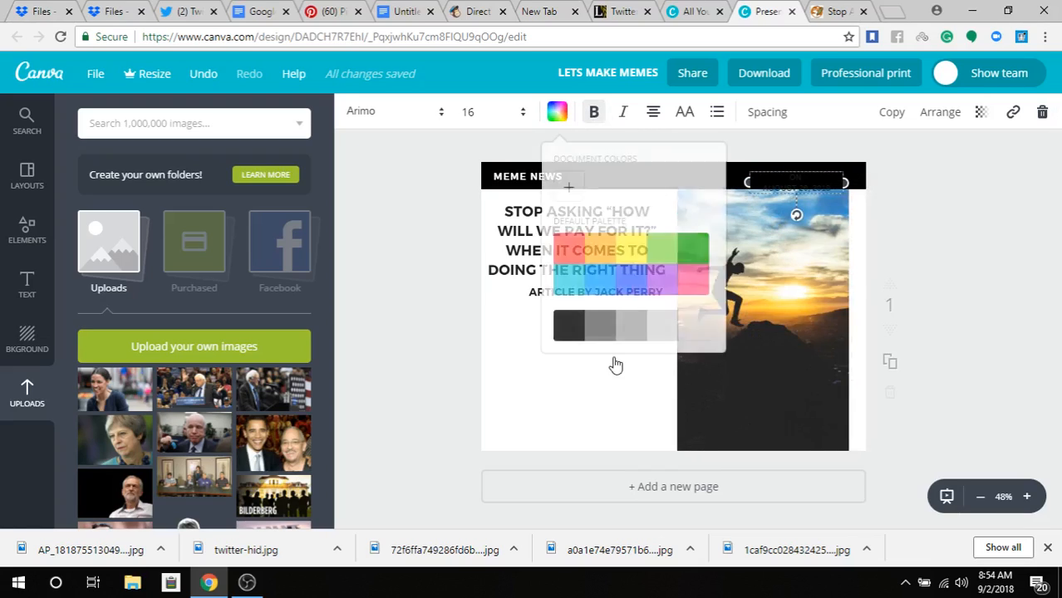
pyautogui.click(696, 330)
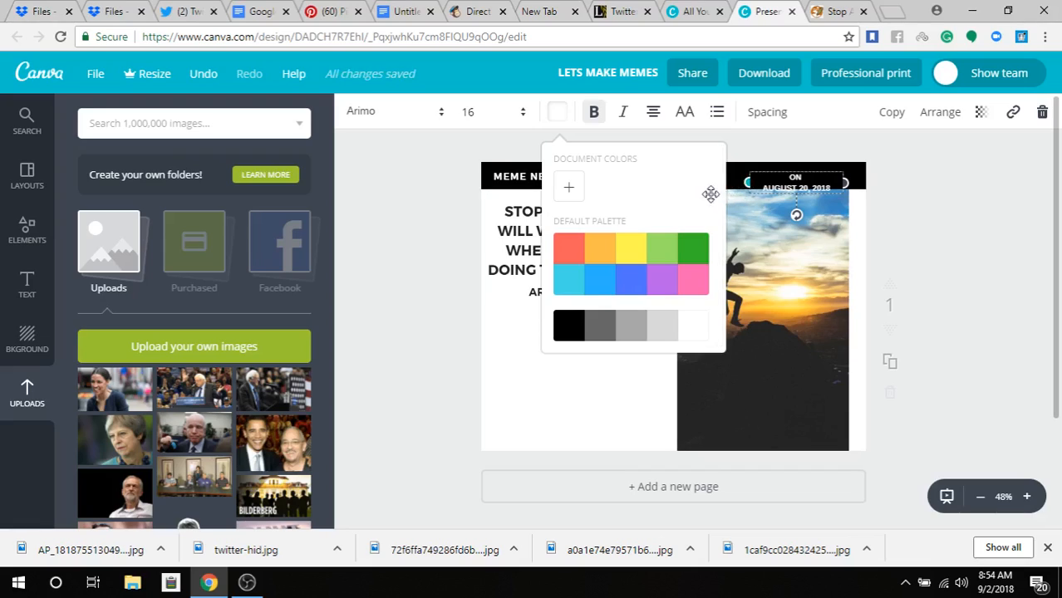
pyautogui.click(710, 194)
# Step: Remove the leading "ON" and its line break so the text reads "AUGUST 20, 2018"
pyautogui.click(770, 177)
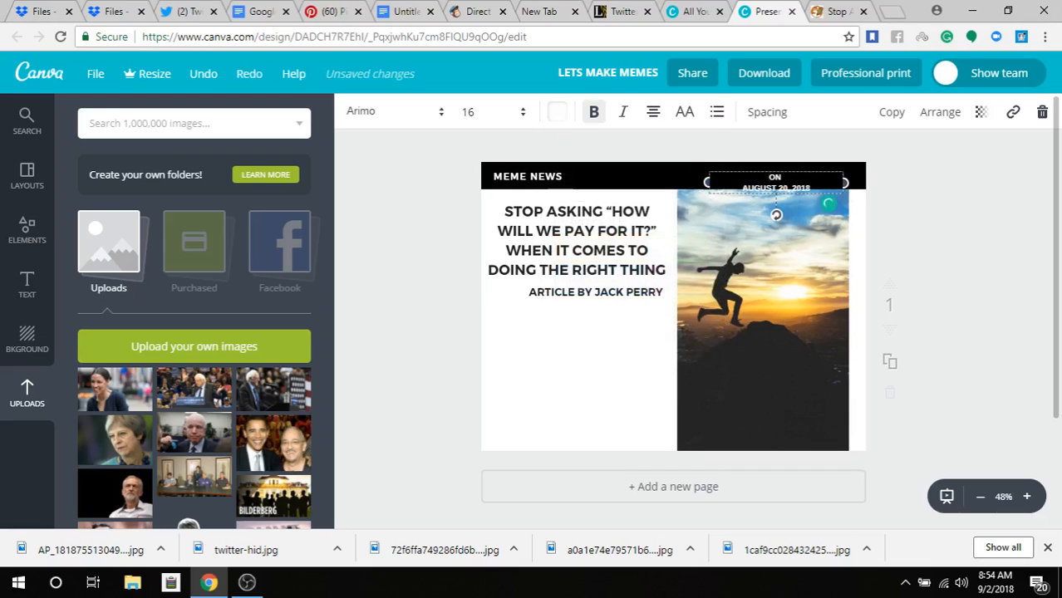
pyautogui.press('BackSpace')
pyautogui.press('BackSpace')
pyautogui.press('BackSpace')
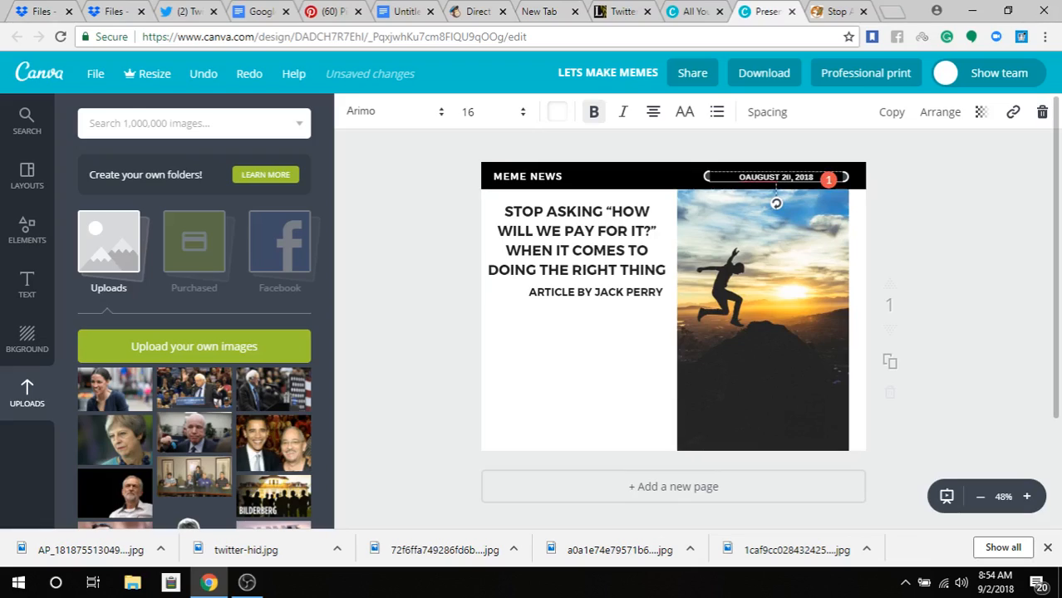
pyautogui.press('BackSpace')
# Step: Format the date text in Montserrat at size 21
pyautogui.click(468, 111)
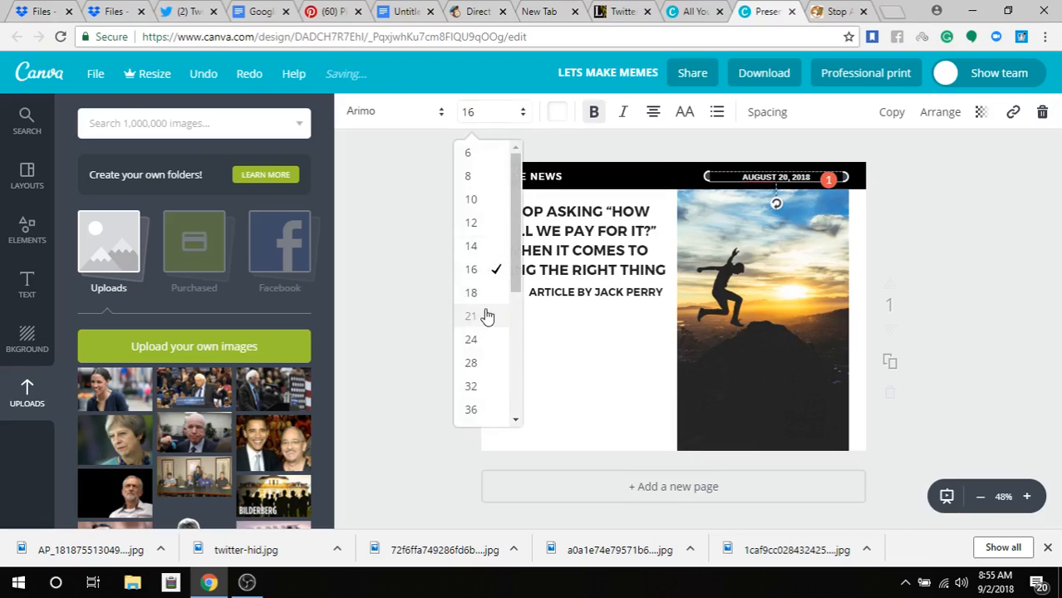
pyautogui.click(487, 317)
pyautogui.click(392, 111)
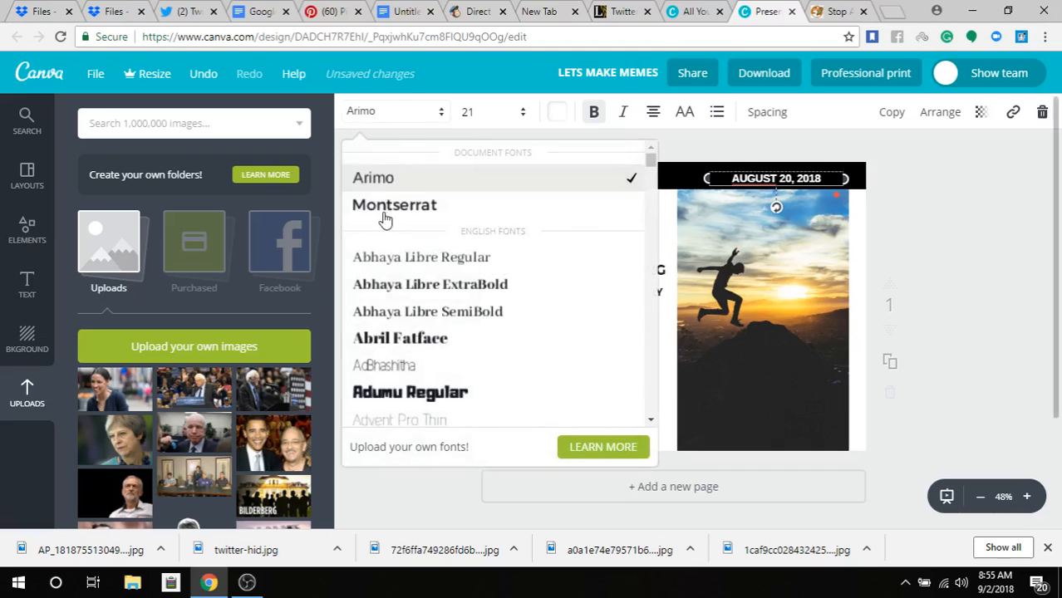
pyautogui.click(366, 212)
# Step: Shift the date text slightly right and up within the black bar
pyautogui.doubleClick(733, 184)
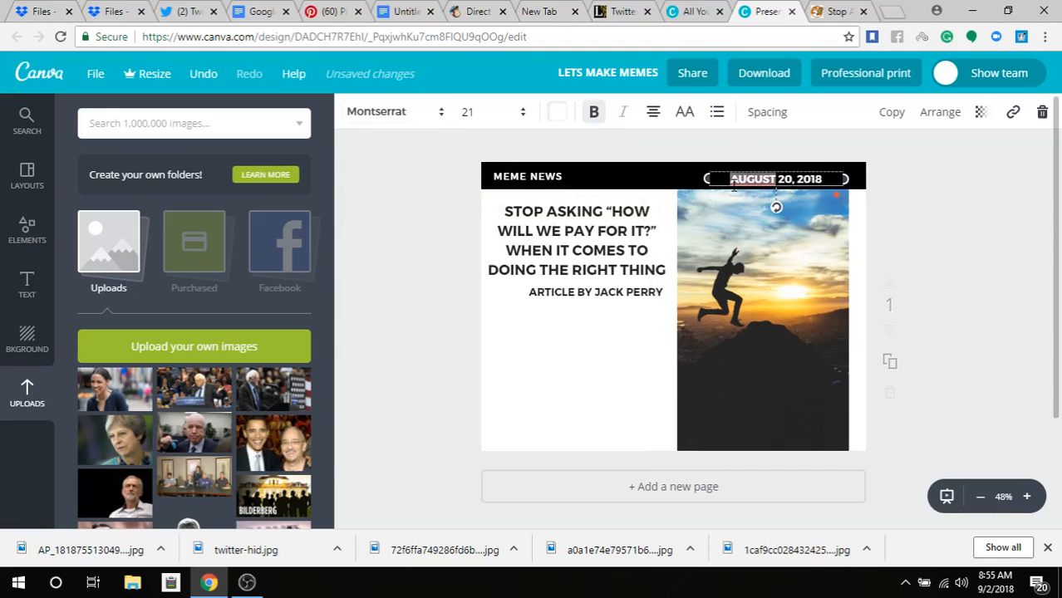
pyautogui.moveTo(717, 190); pyautogui.dragTo(730, 190)
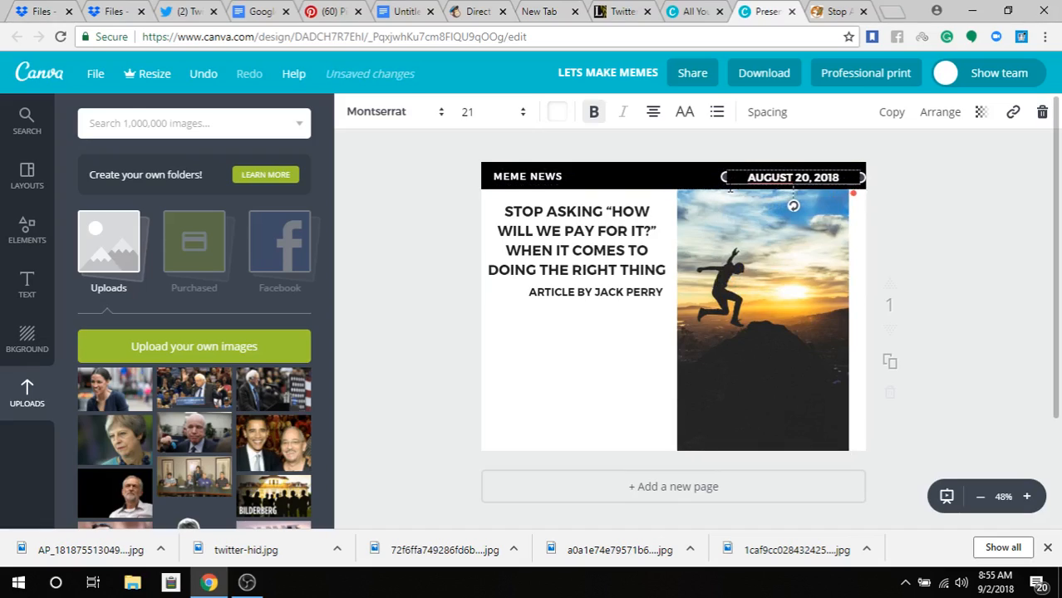
pyautogui.click(353, 251)
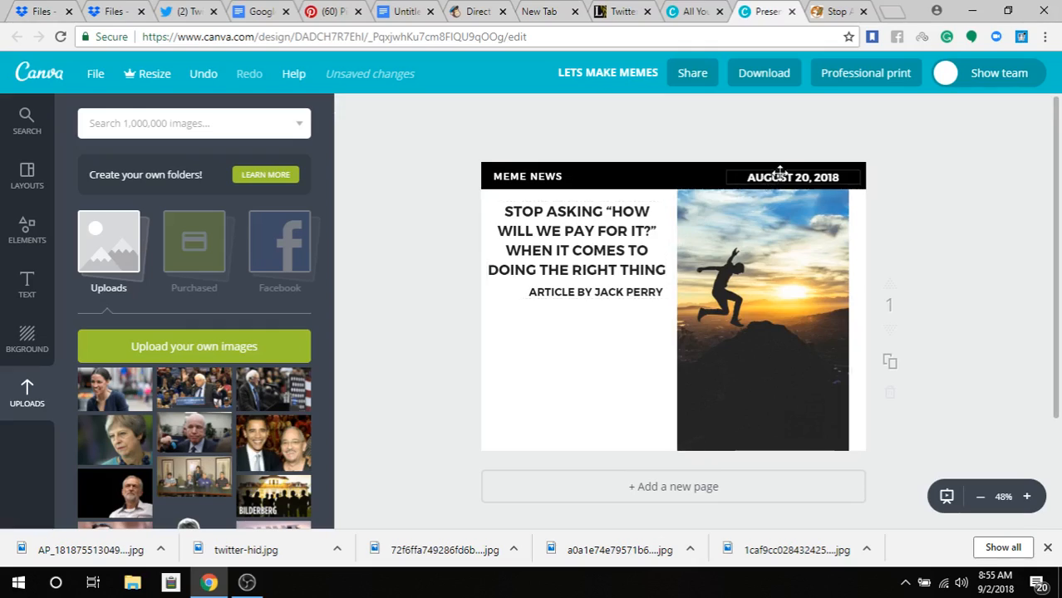
pyautogui.click(407, 222)
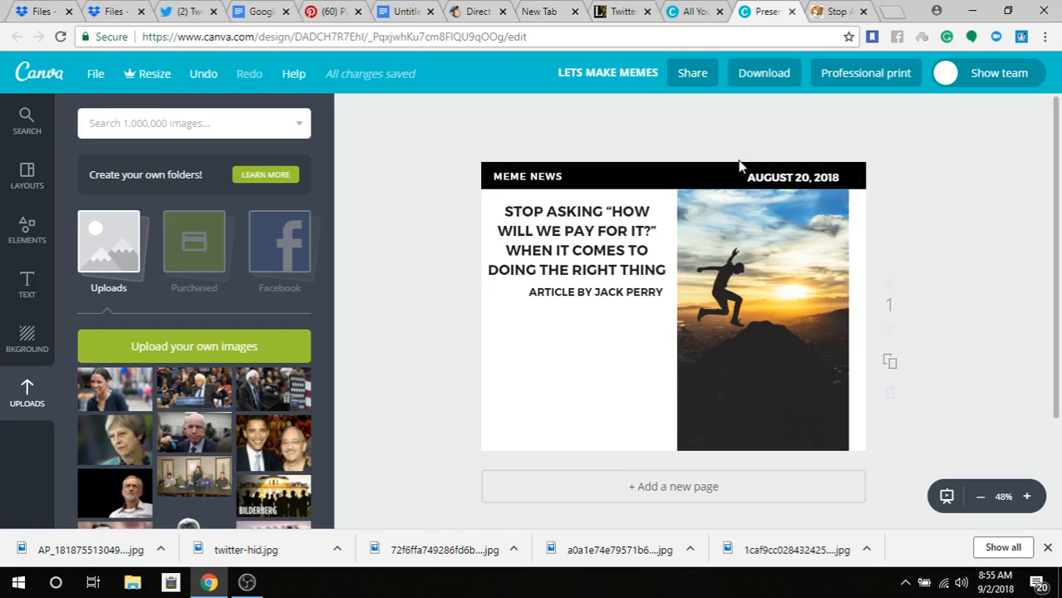
# Step: Make the black header bar slightly taller by extending its lower edge downward
pyautogui.click(654, 166)
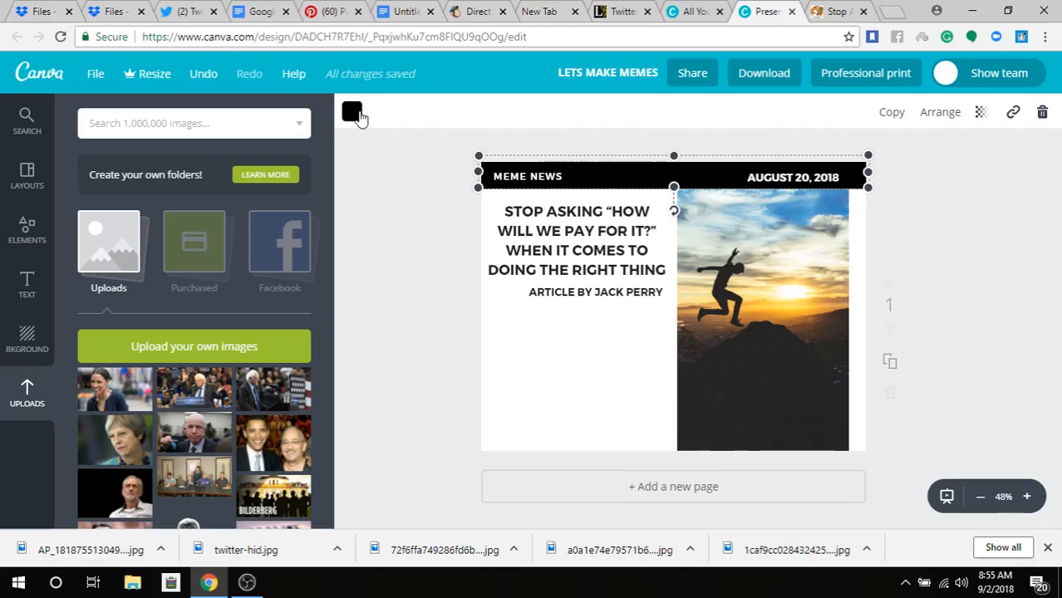
pyautogui.moveTo(674, 189); pyautogui.dragTo(674, 194)
pyautogui.click(374, 278)
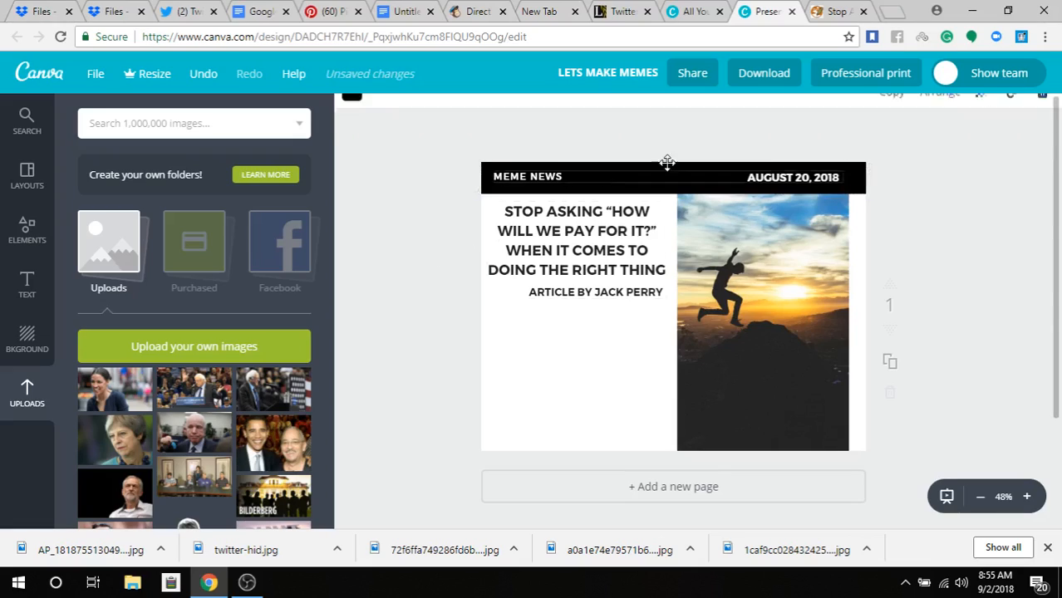
# Step: Set the "MEME NEWS" text to size 21
pyautogui.click(555, 178)
pyautogui.click(483, 118)
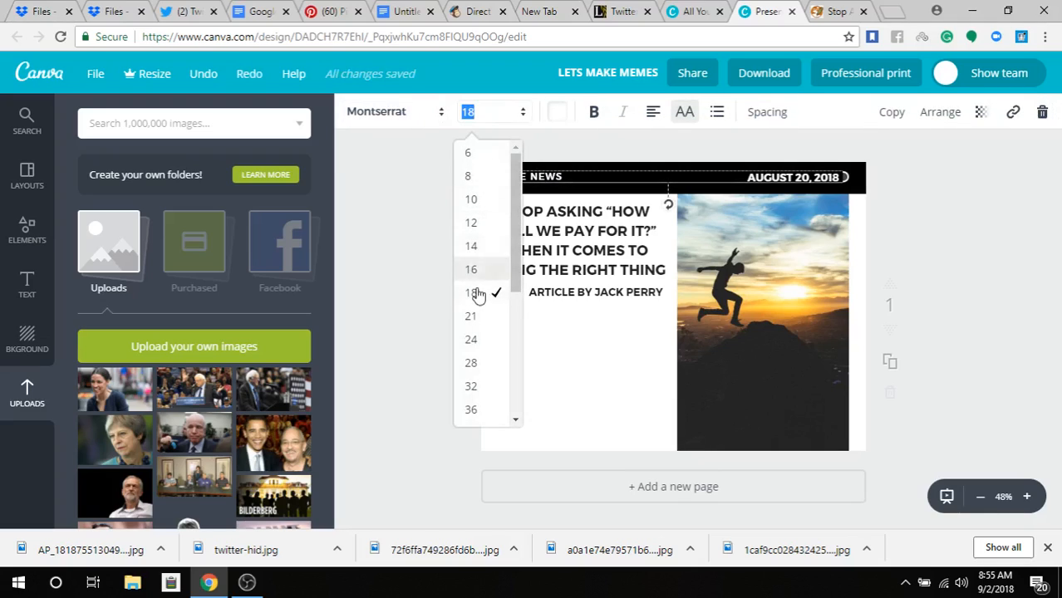
pyautogui.click(471, 315)
pyautogui.click(424, 198)
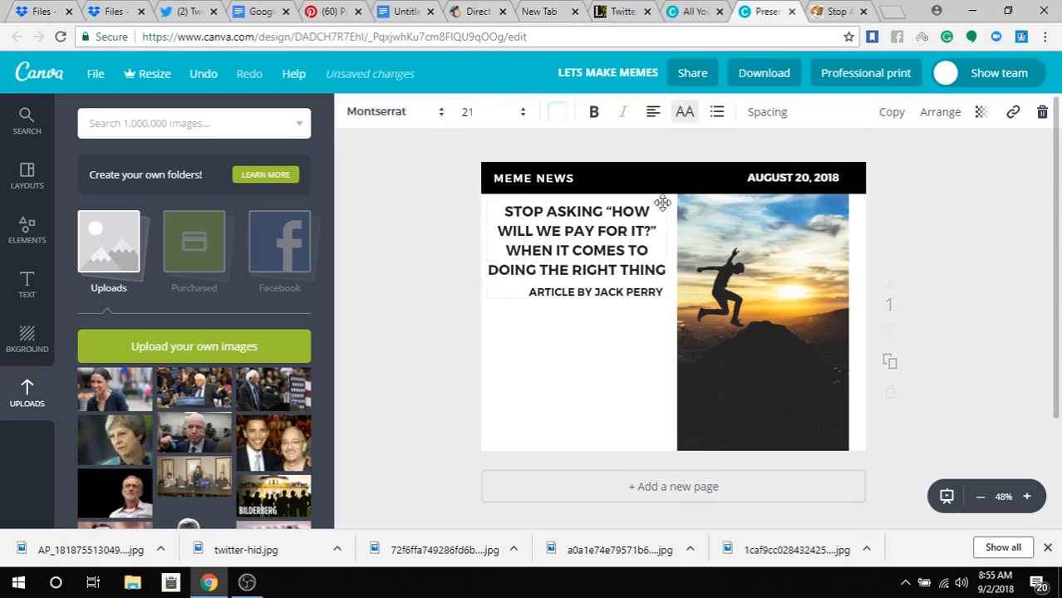
# Step: Set the date text to size 24 and nudge it slightly upward in the black bar
pyautogui.click(770, 178)
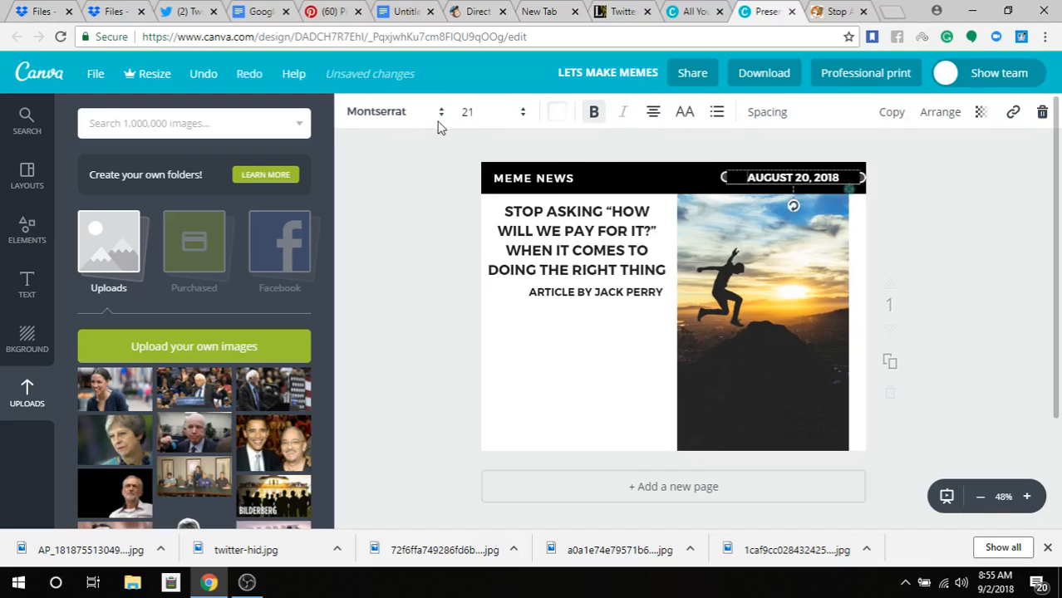
pyautogui.click(492, 112)
pyautogui.click(485, 320)
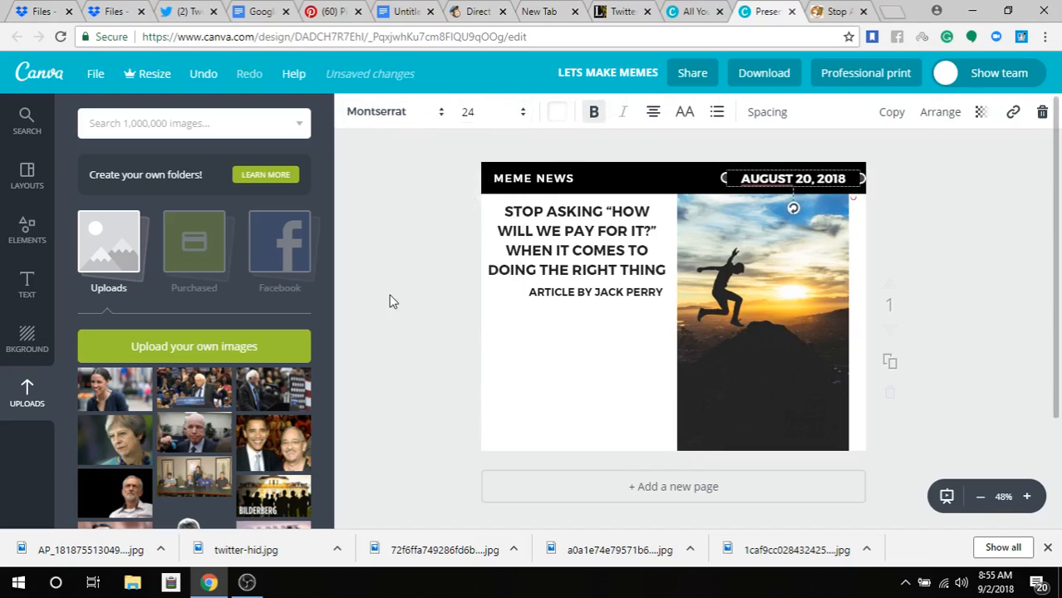
pyautogui.click(358, 302)
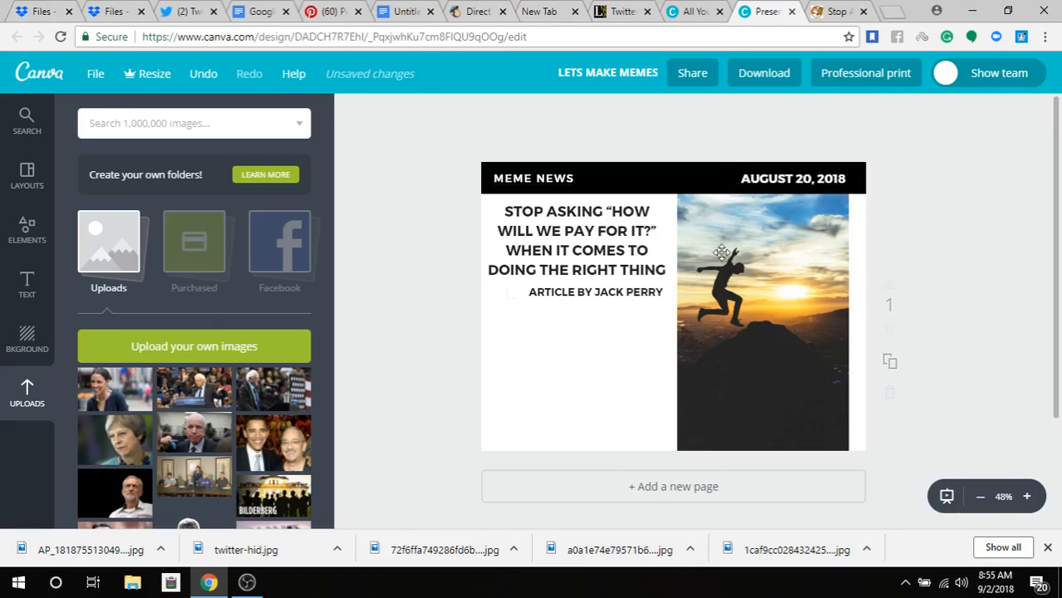
pyautogui.moveTo(762, 179); pyautogui.dragTo(763, 182)
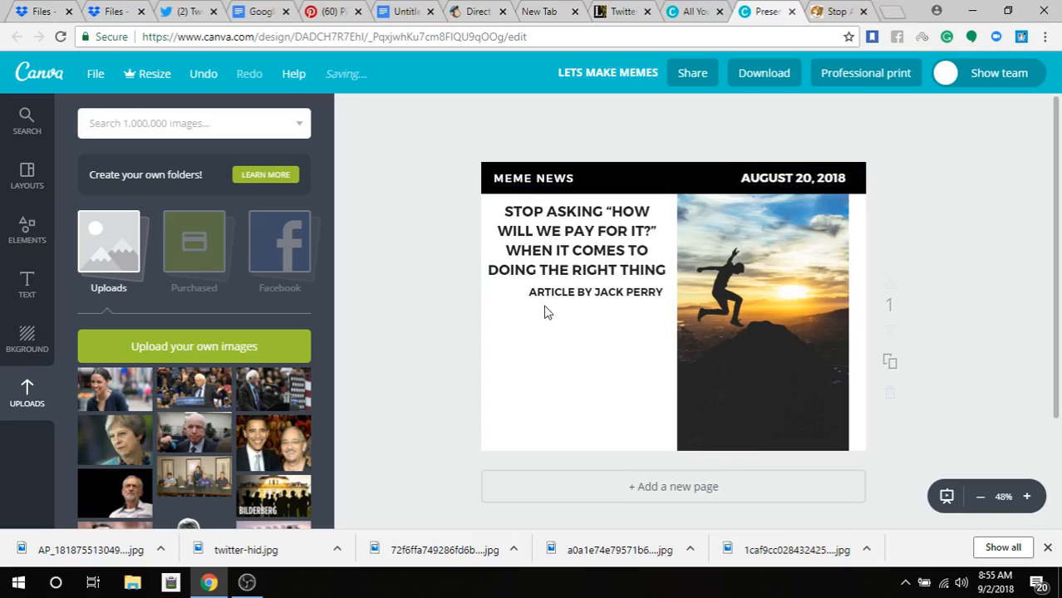
# Step: Nudge the byline slightly right, and switch to the Ghion Journal article to copy its opening paragraph
pyautogui.moveTo(545, 296); pyautogui.dragTo(550, 306)
pyautogui.click(837, 12)
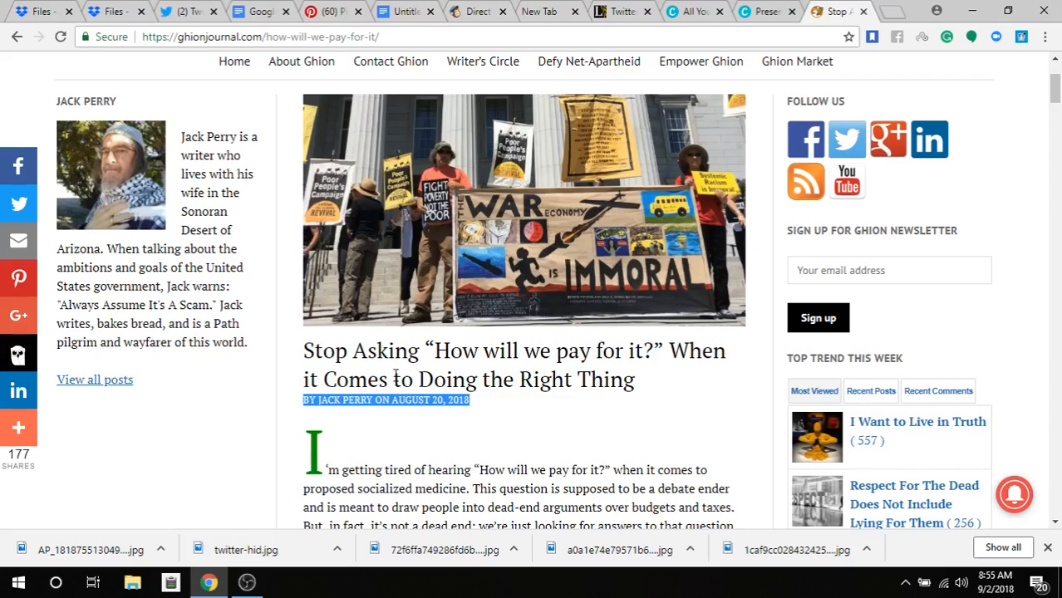
pyautogui.scroll(-4, 395, 375)
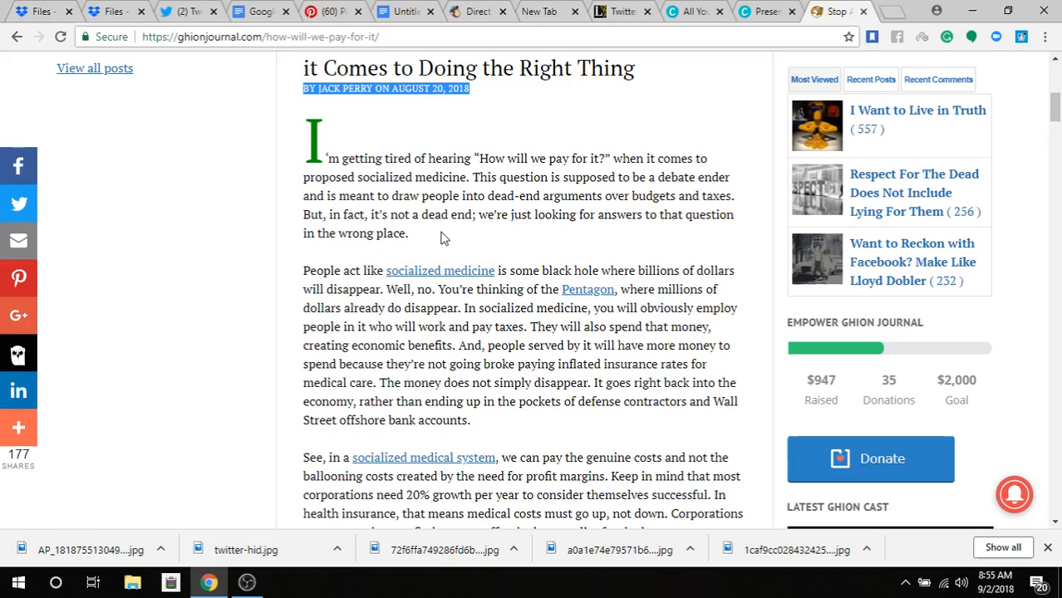
pyautogui.moveTo(407, 233); pyautogui.dragTo(296, 154)
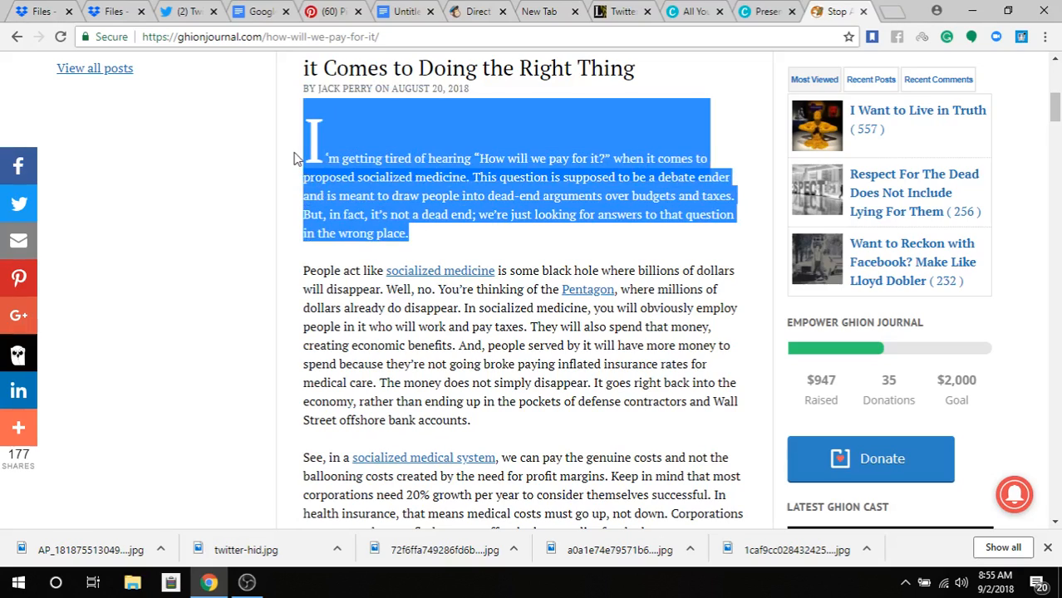
pyautogui.rightClick(354, 174)
pyautogui.click(387, 186)
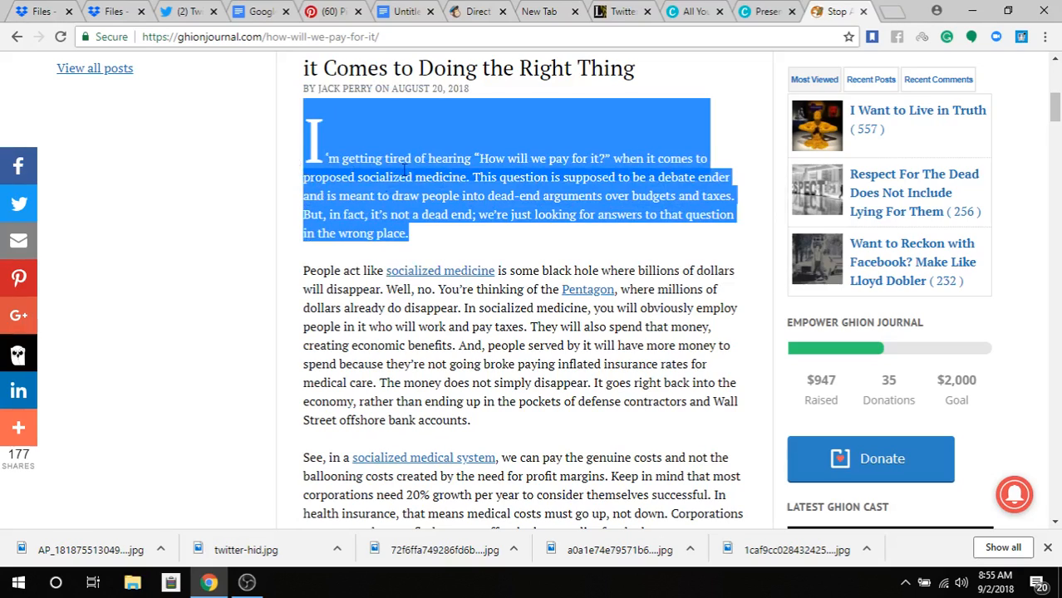
# Step: Return to the Canva design and add one body text box in the white area below the byline, deleting the duplicate text box
pyautogui.click(742, 12)
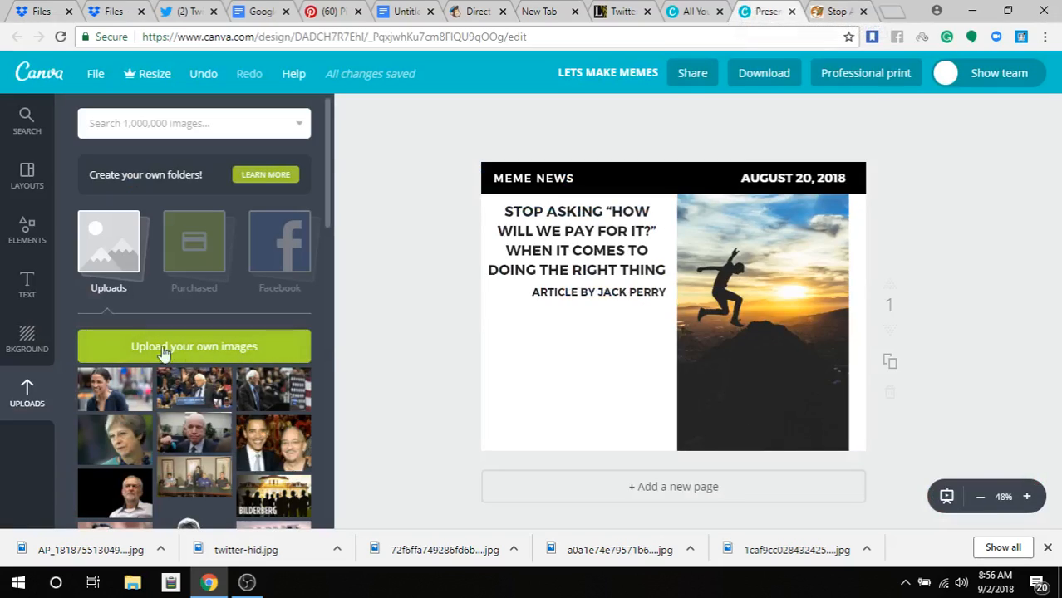
pyautogui.click(27, 282)
pyautogui.click(195, 287)
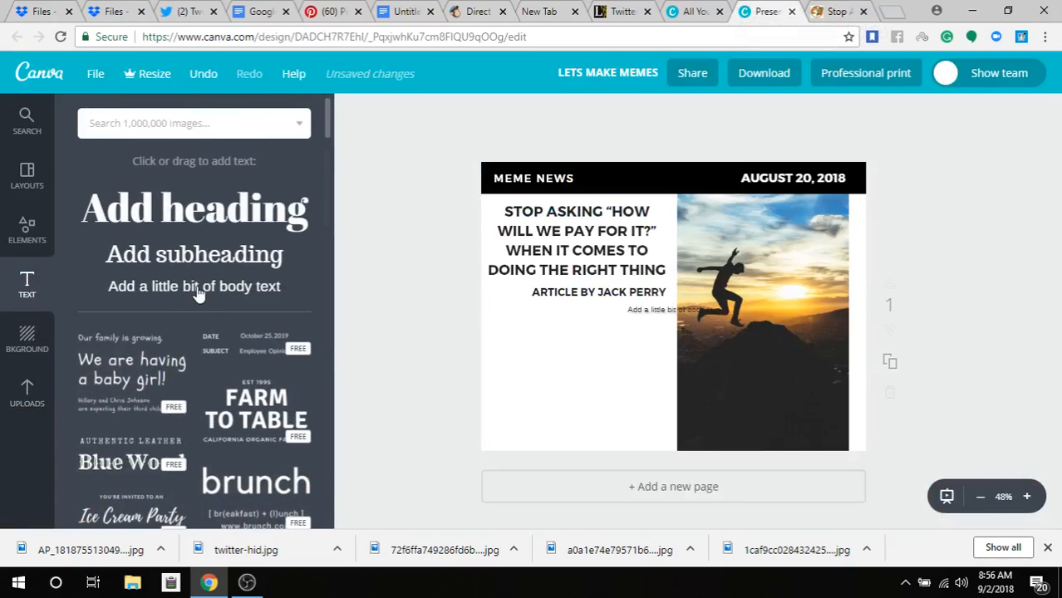
pyautogui.click(665, 312)
pyautogui.click(662, 316)
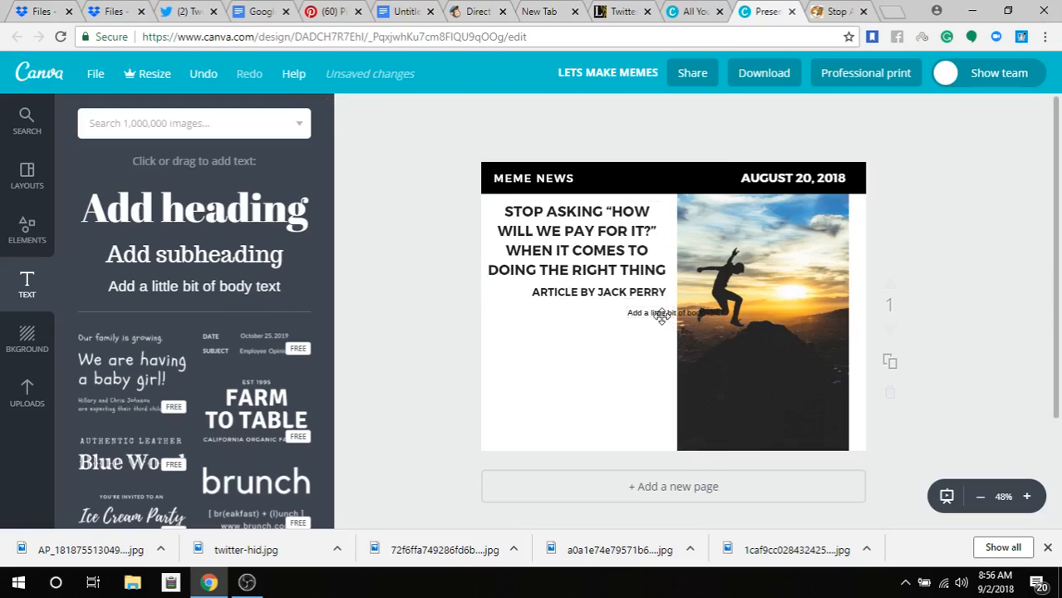
pyautogui.click(635, 333)
pyautogui.moveTo(659, 327); pyautogui.dragTo(549, 368)
pyautogui.click(976, 171)
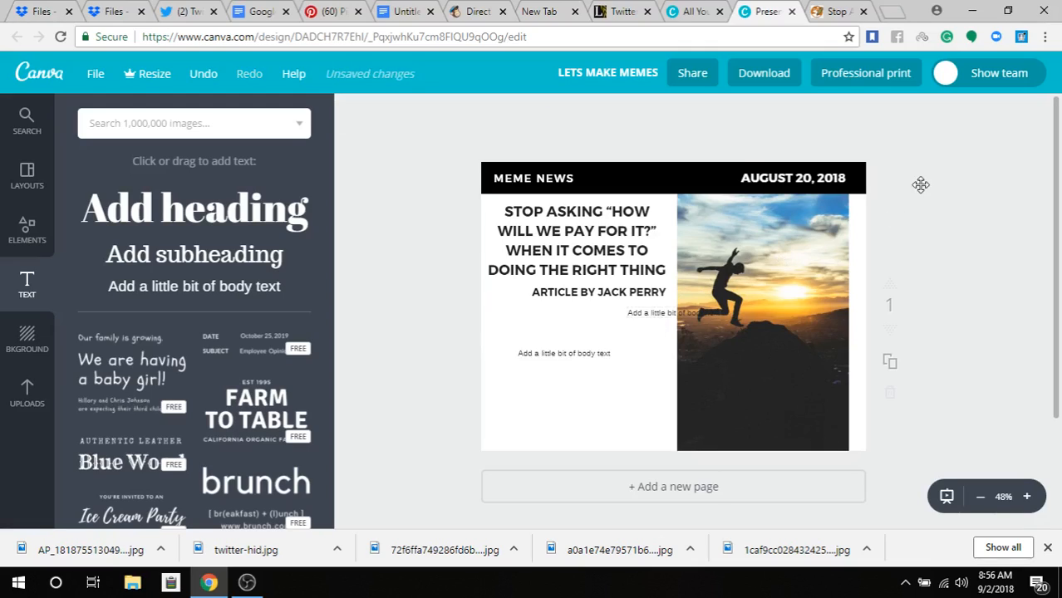
pyautogui.click(655, 319)
pyautogui.press('Delete')
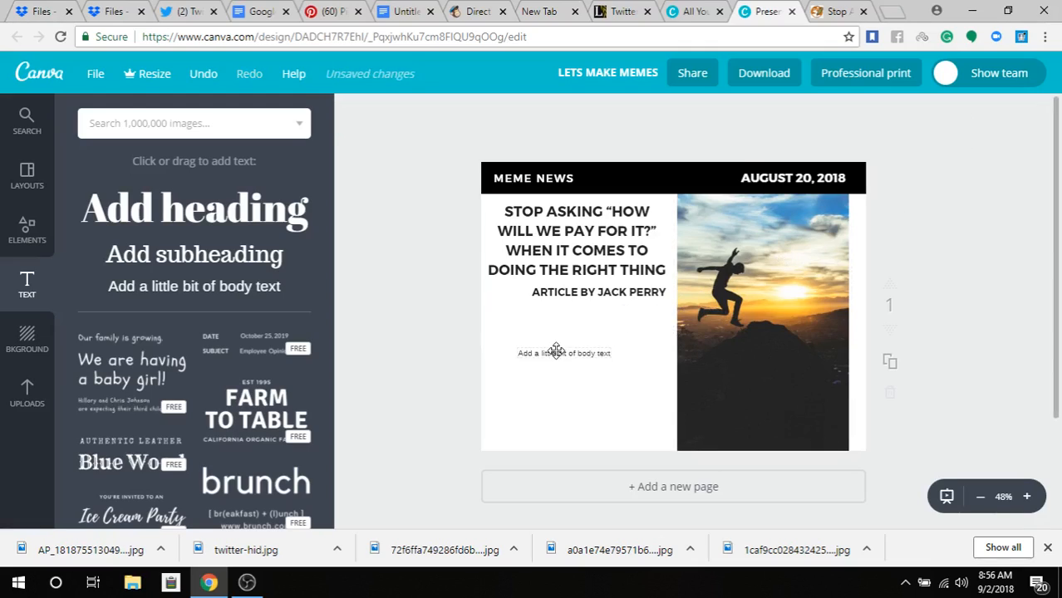
# Step: Replace the placeholder with the copied paragraph in quotation marks, widening its text box and moving it up beneath the byline
pyautogui.click(559, 353)
pyautogui.click(558, 353)
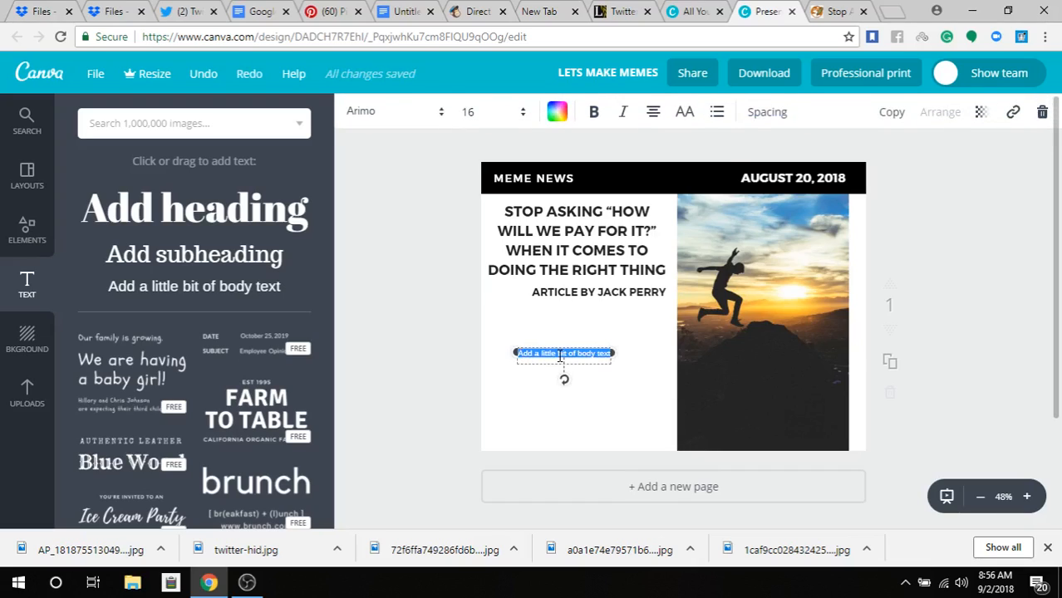
pyautogui.rightClick(558, 353)
pyautogui.click(598, 168)
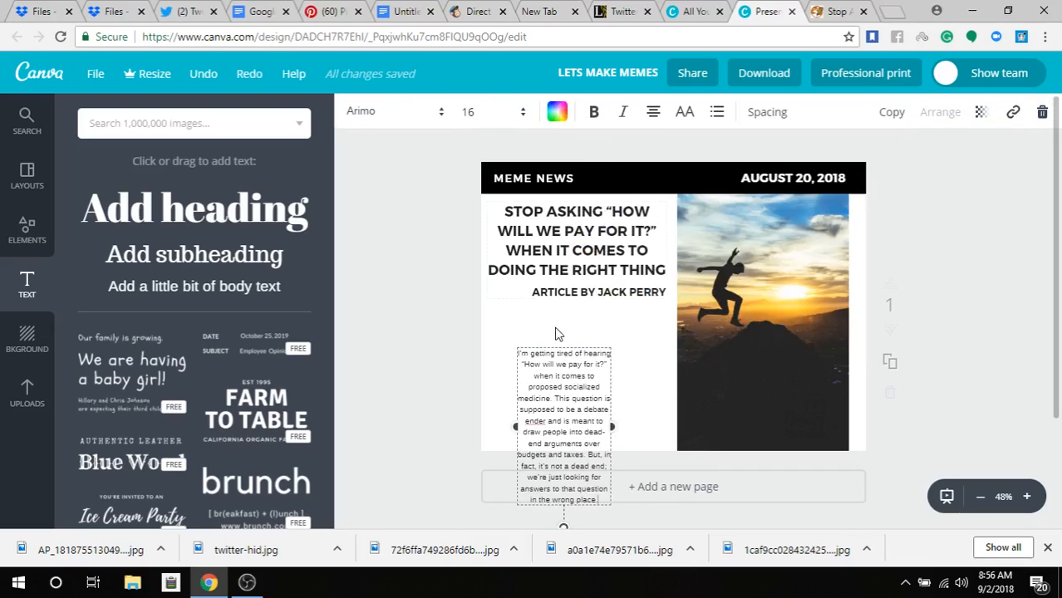
pyautogui.moveTo(615, 415); pyautogui.dragTo(665, 405)
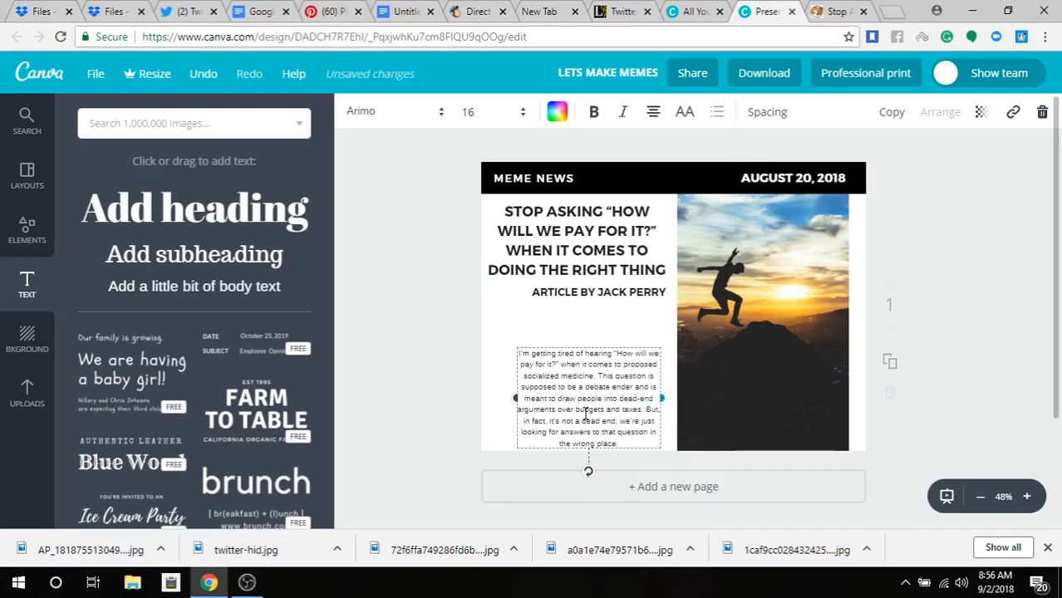
pyautogui.moveTo(586, 413); pyautogui.dragTo(586, 385)
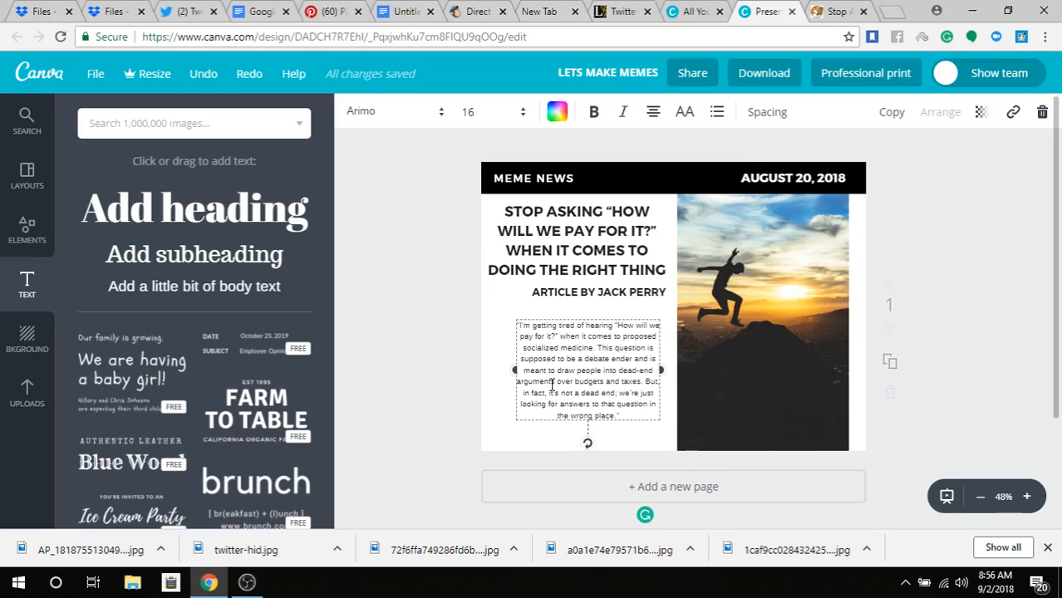
# Step: Make the article excerpt bold
pyautogui.rightClick(599, 109)
pyautogui.click(597, 112)
pyautogui.click(598, 111)
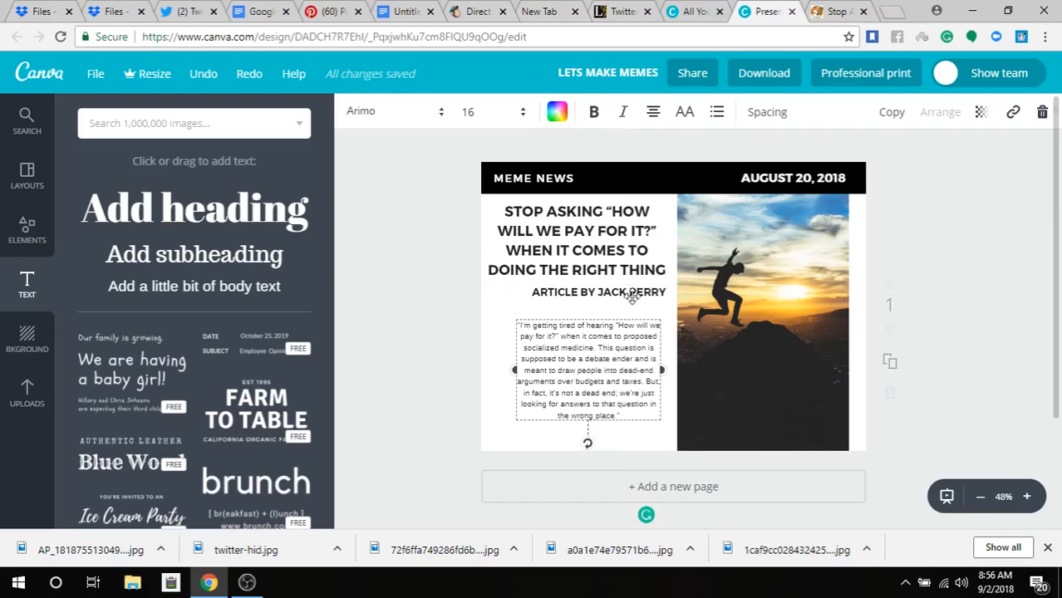
pyautogui.click(597, 111)
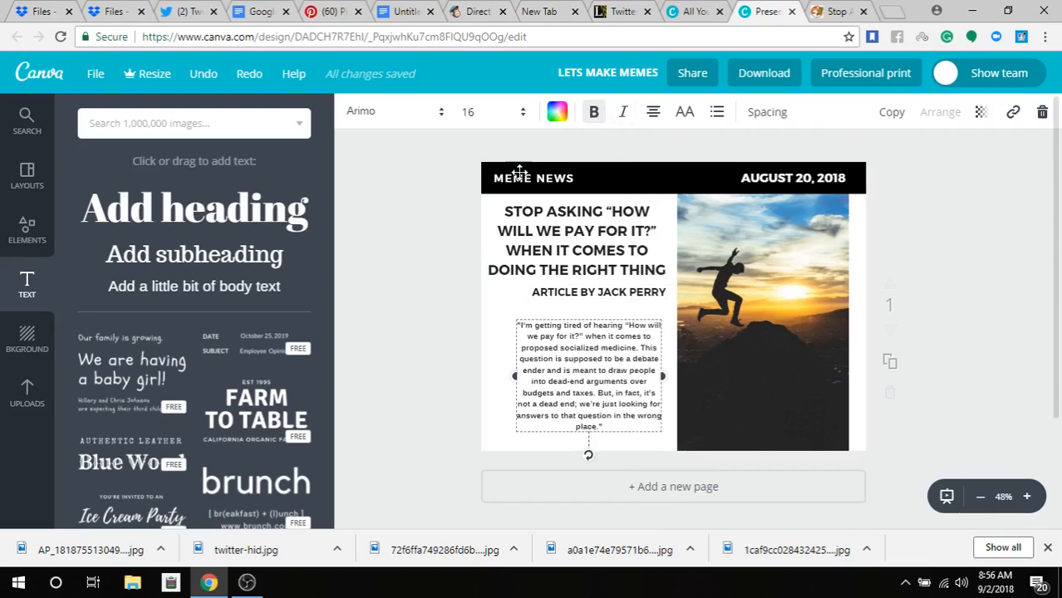
# Step: Change the article excerpt's font to Alike
pyautogui.click(384, 114)
pyautogui.scroll(-2, 385, 249)
pyautogui.scroll(-4, 385, 263)
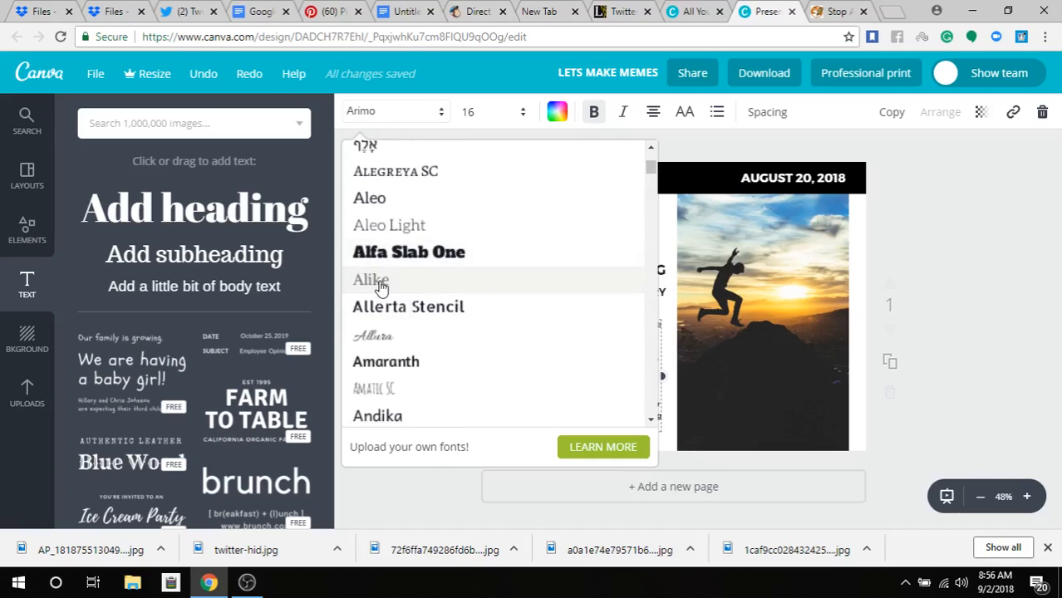
pyautogui.click(380, 282)
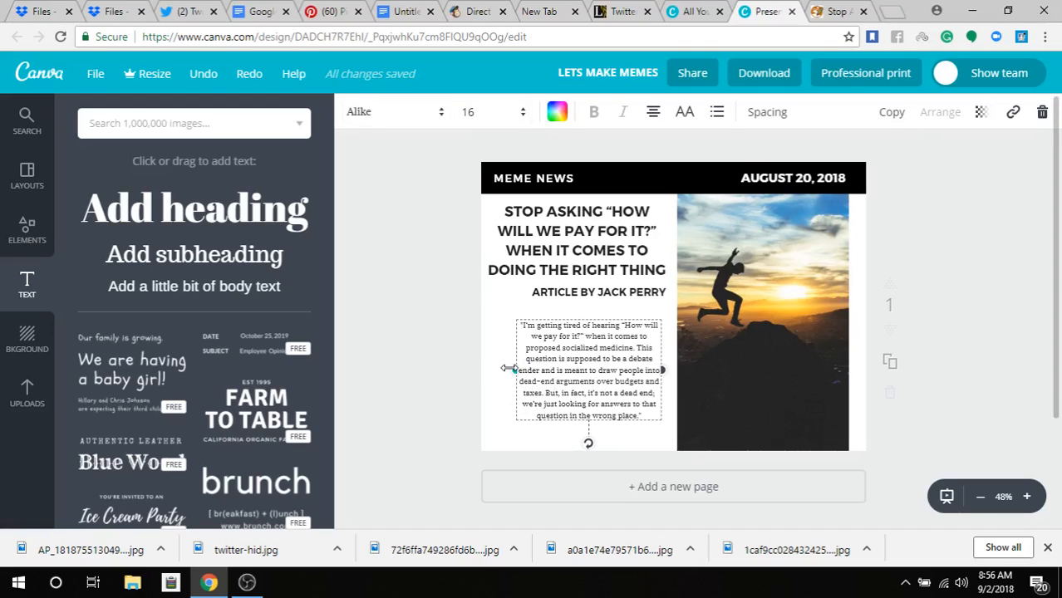
# Step: Set the article excerpt to size 18 and widen its text box to line up with the byline's right edge
pyautogui.moveTo(509, 368); pyautogui.dragTo(481, 367)
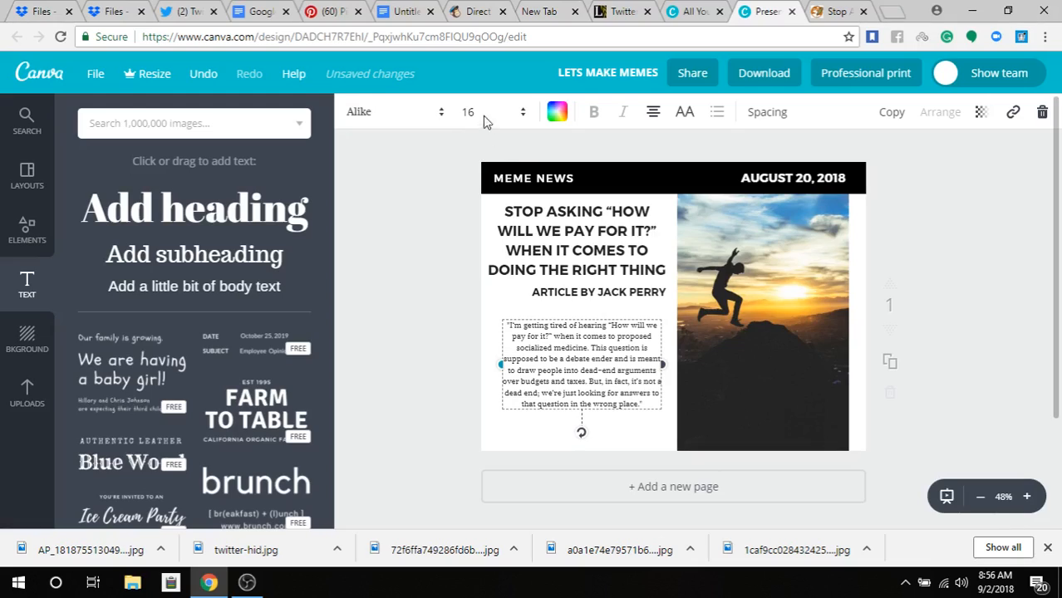
pyautogui.click(483, 114)
pyautogui.click(472, 294)
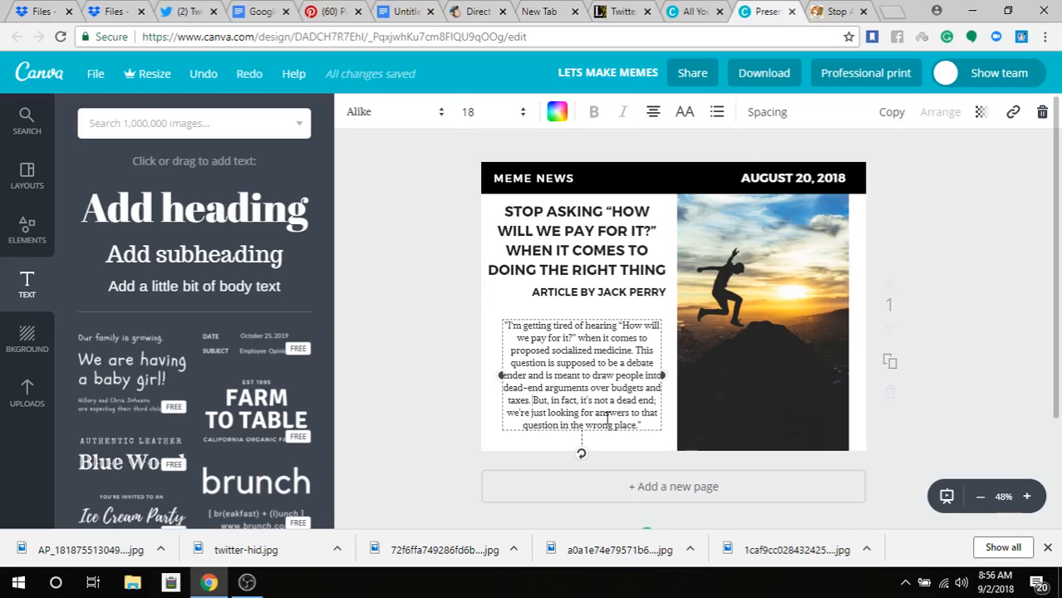
pyautogui.moveTo(665, 373); pyautogui.dragTo(630, 374)
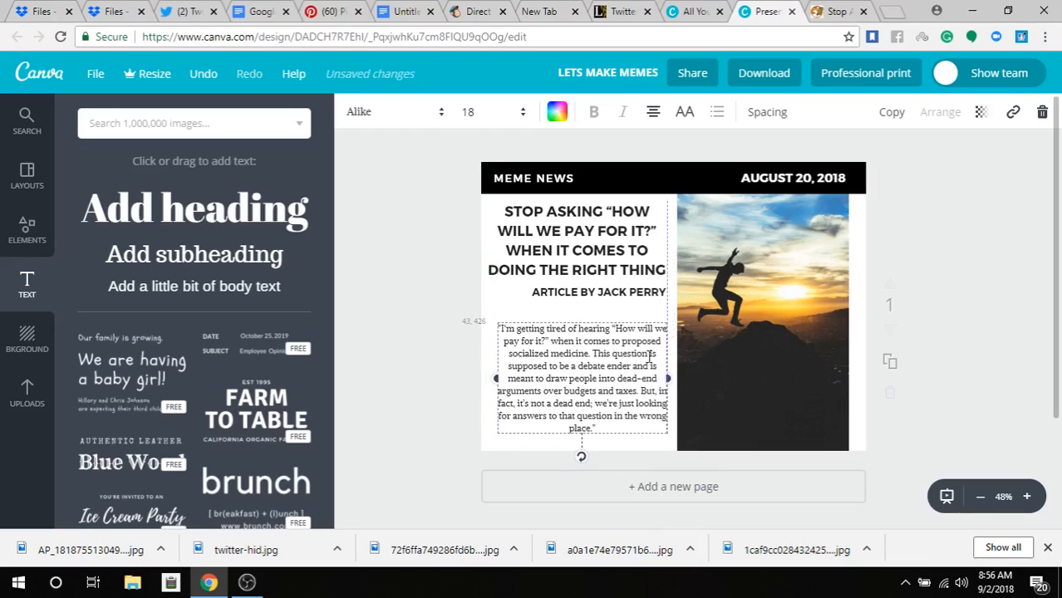
# Step: Save the lead photo from the Ghion Journal article to the Desktop as the JPEG image pay-for-it
pyautogui.click(839, 11)
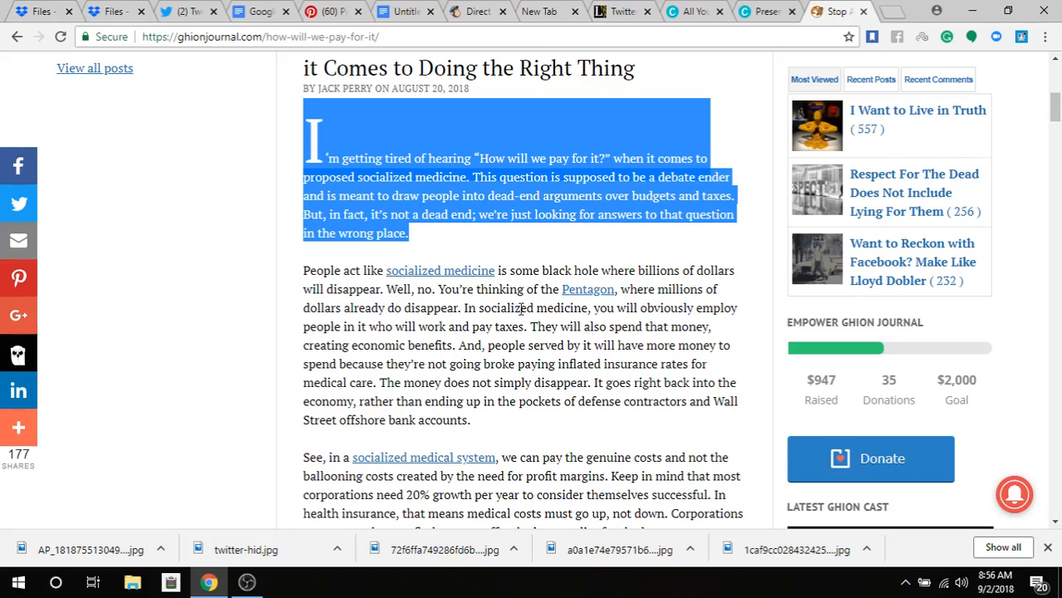
pyautogui.scroll(5, 355, 374)
pyautogui.scroll(-1, 431, 350)
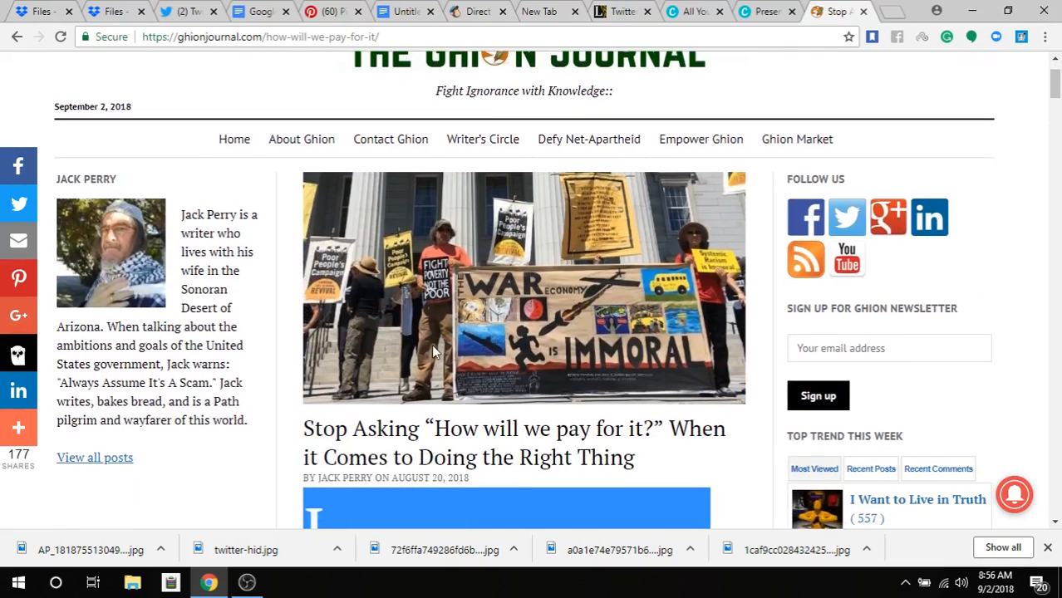
pyautogui.rightClick(403, 272)
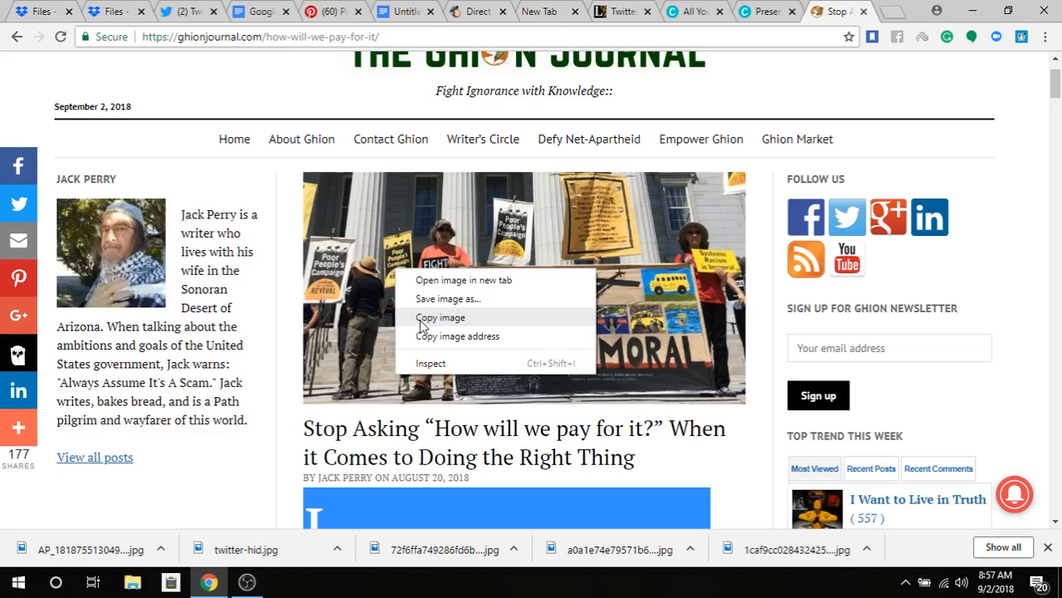
pyautogui.click(432, 299)
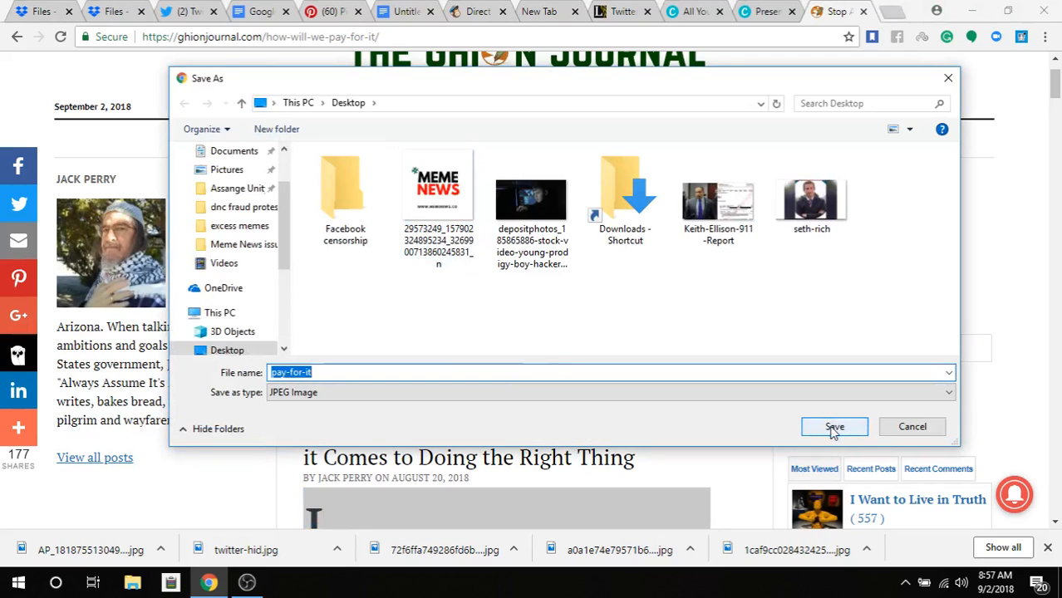
pyautogui.click(833, 427)
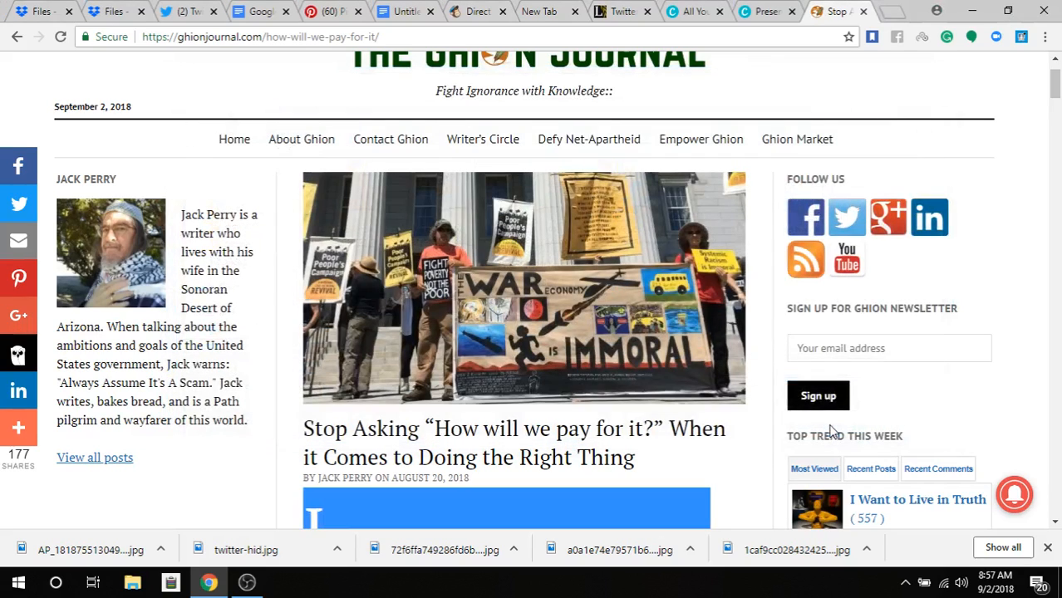
# Step: Upload the pay-for-it image from the Desktop to the Canva image uploads
pyautogui.click(769, 12)
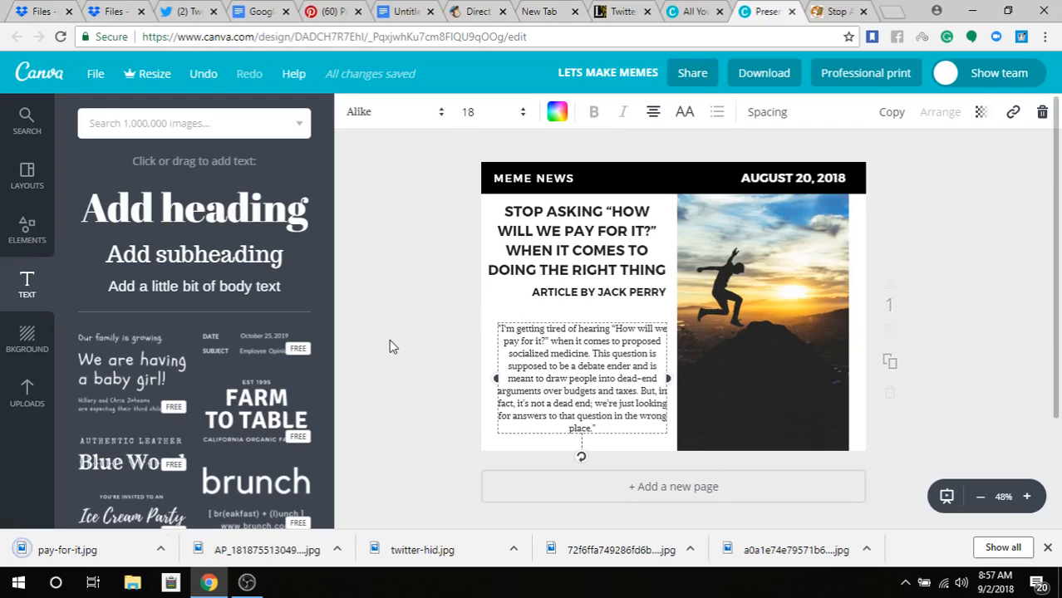
pyautogui.click(17, 397)
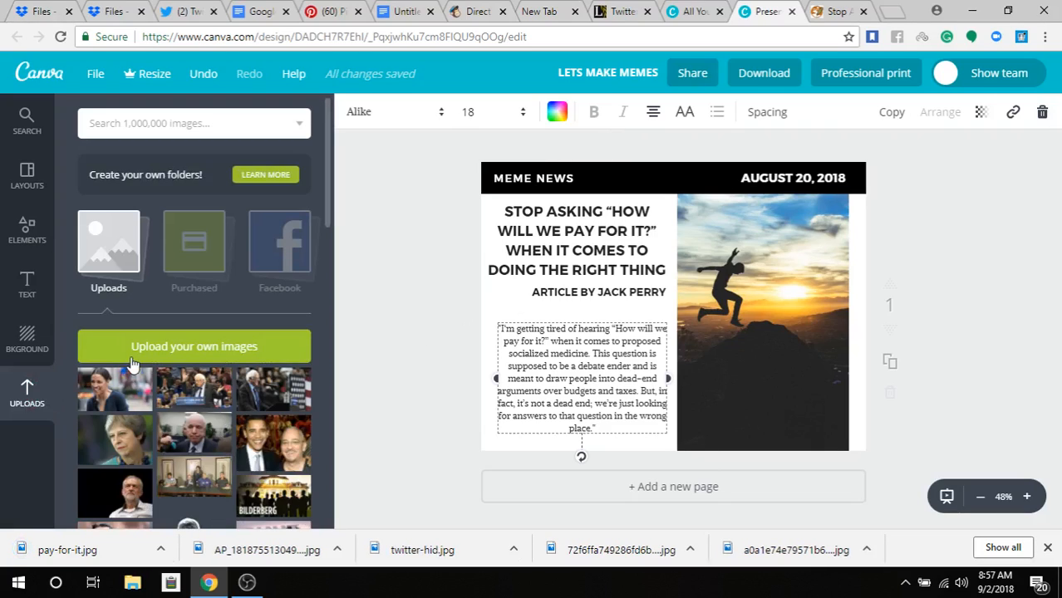
pyautogui.click(131, 357)
pyautogui.scroll(2, 248, 201)
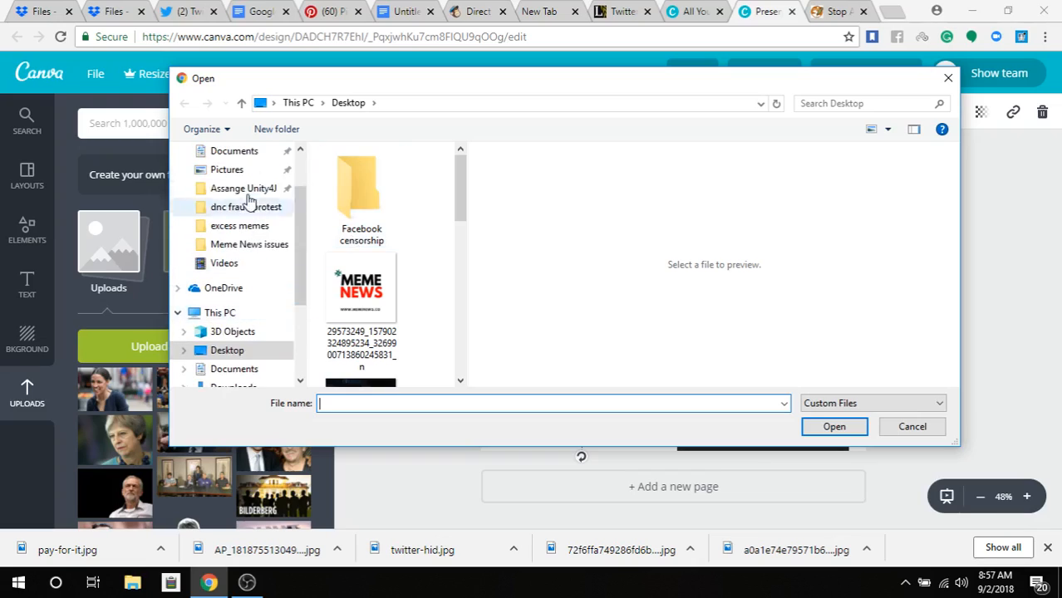
pyautogui.scroll(2, 248, 201)
pyautogui.click(237, 202)
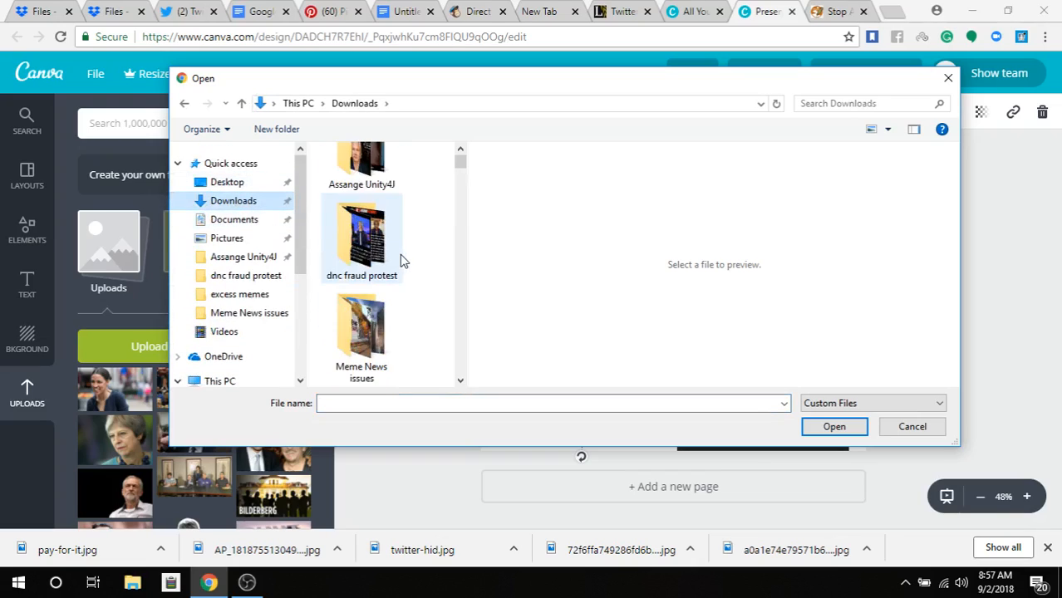
pyautogui.scroll(-4, 401, 260)
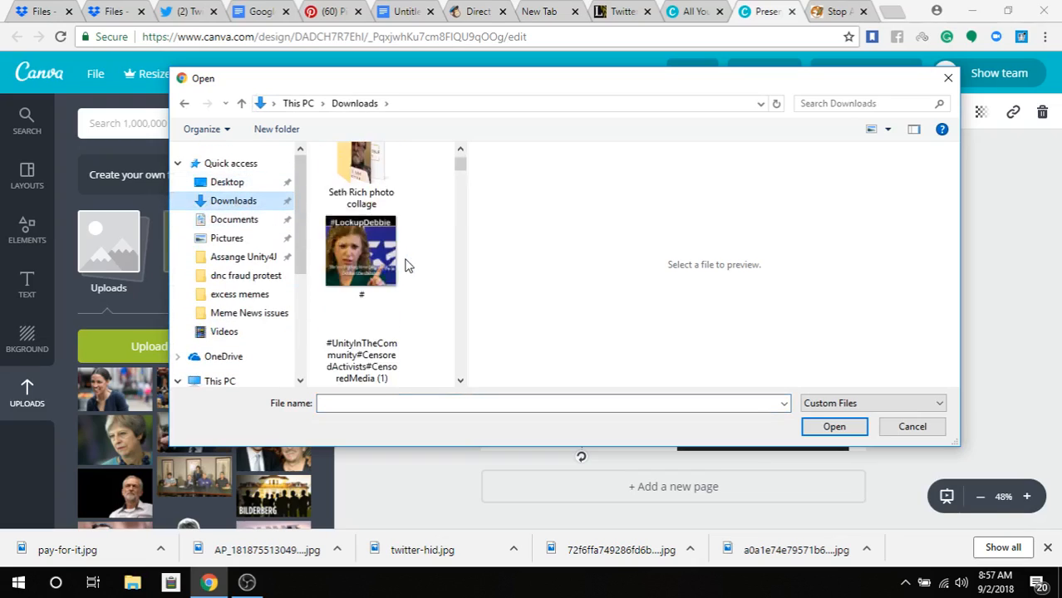
pyautogui.click(241, 185)
pyautogui.scroll(-5, 421, 263)
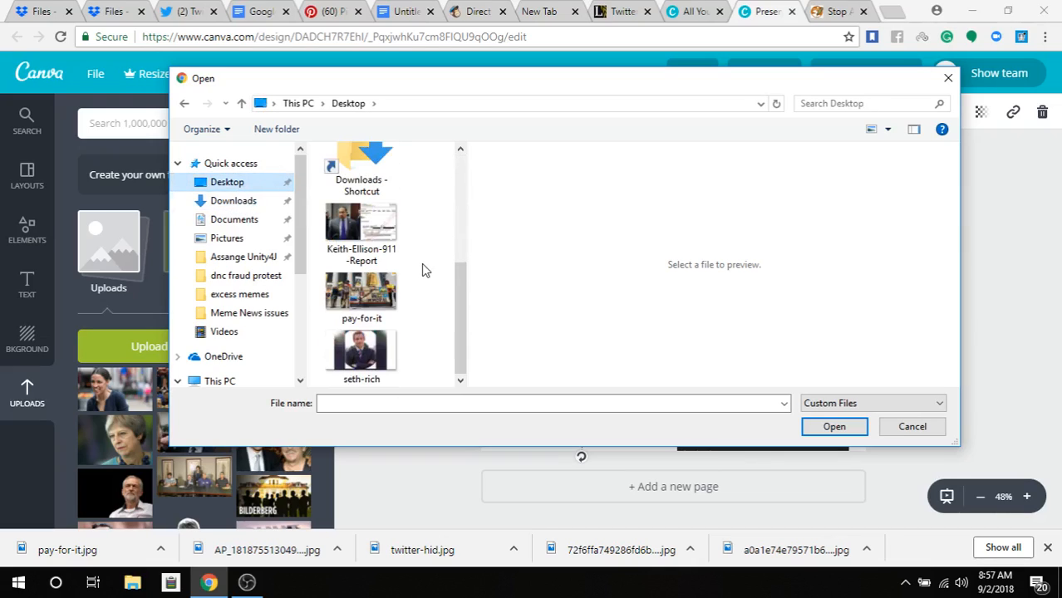
pyautogui.click(362, 295)
pyautogui.click(834, 426)
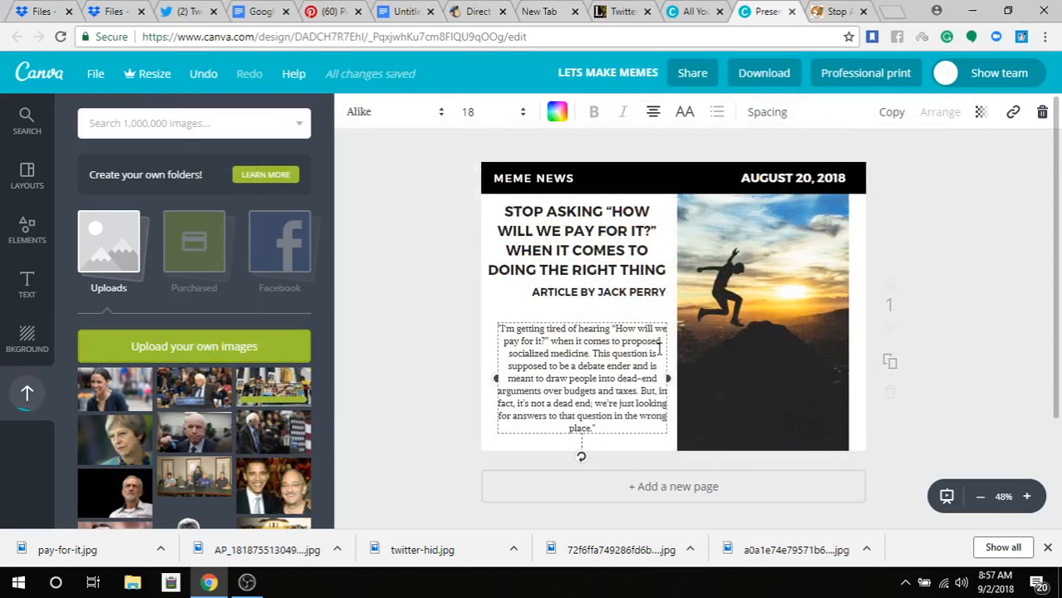
# Step: Skim further down the Ghion Journal article, and return to the uploaded images in the Canva design
pyautogui.click(836, 11)
pyautogui.scroll(-3, 351, 308)
pyautogui.scroll(-5, 324, 316)
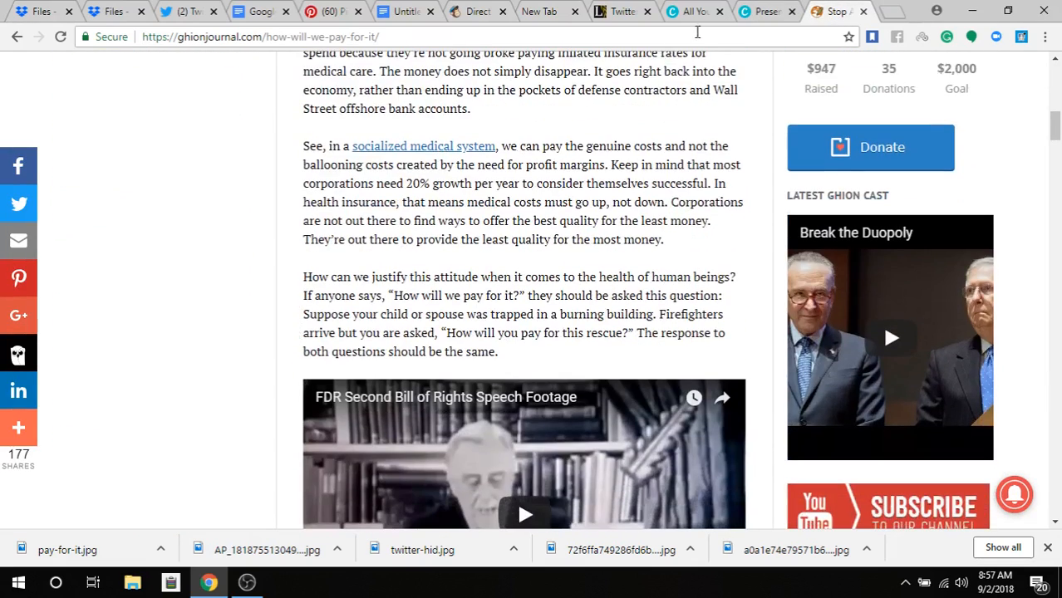
pyautogui.click(758, 11)
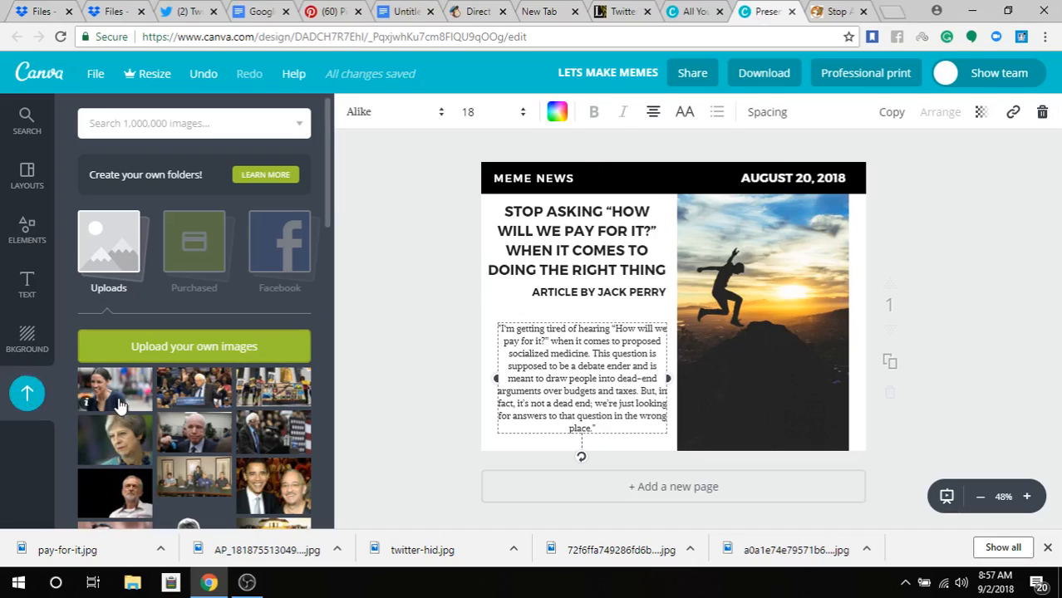
pyautogui.click(30, 408)
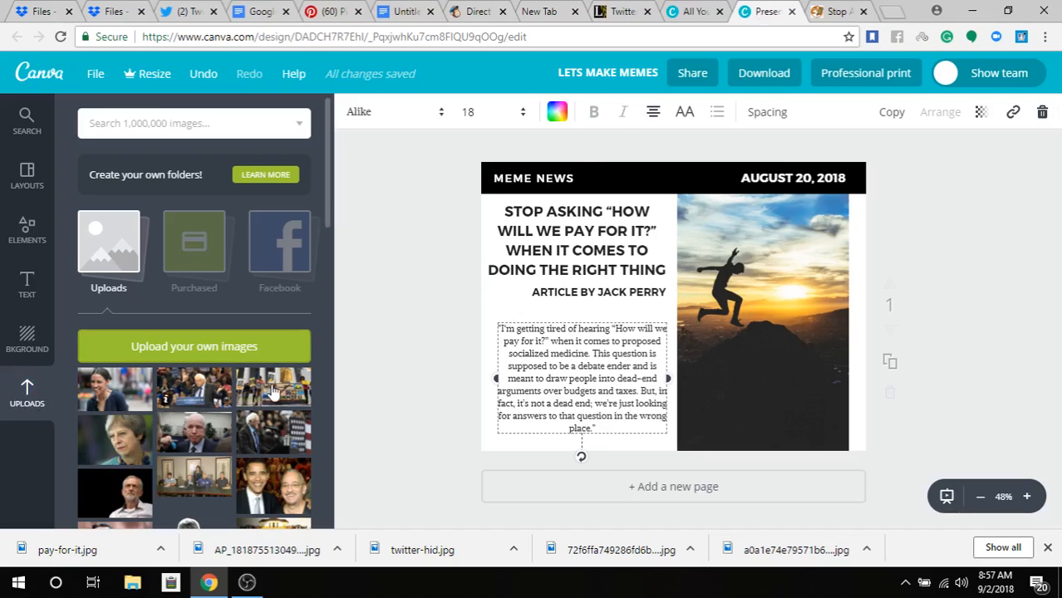
# Step: Add the uploaded protest banner photo to the page and move it aside over the headline, clear of the jumping-man picture
pyautogui.click(670, 432)
pyautogui.moveTo(721, 268); pyautogui.dragTo(474, 276)
pyautogui.click(777, 293)
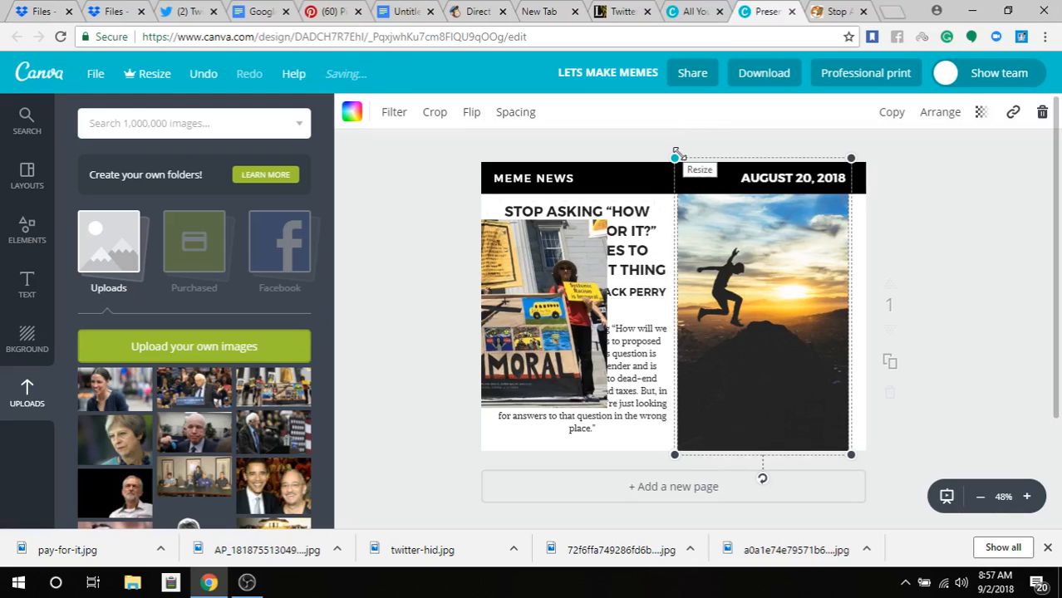
pyautogui.click(384, 242)
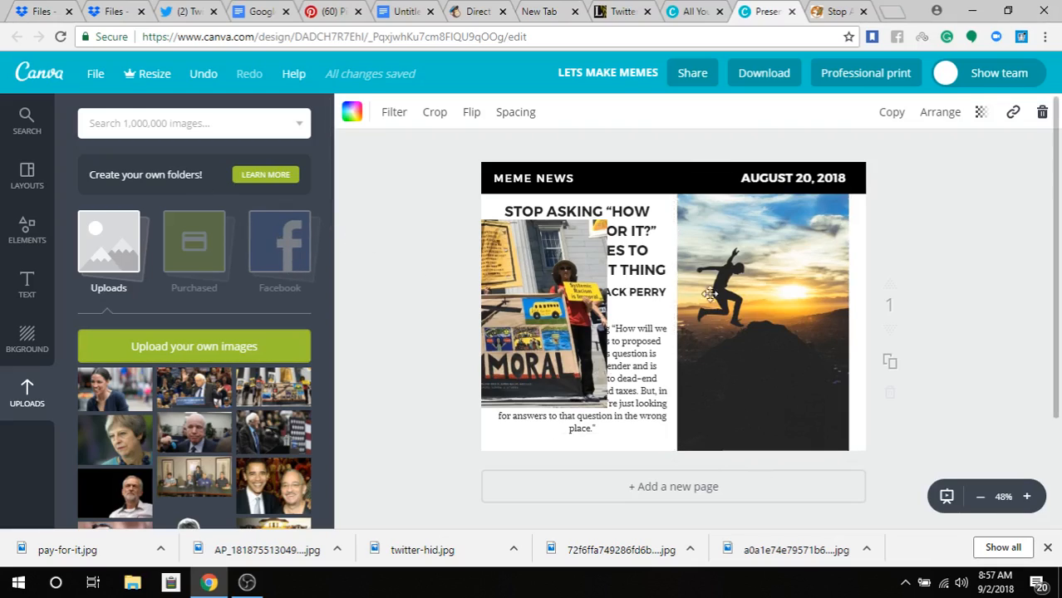
# Step: Reshape the jumping-man picture frame into a wide strip across the bottom of the page, starting just below the byline
pyautogui.click(718, 292)
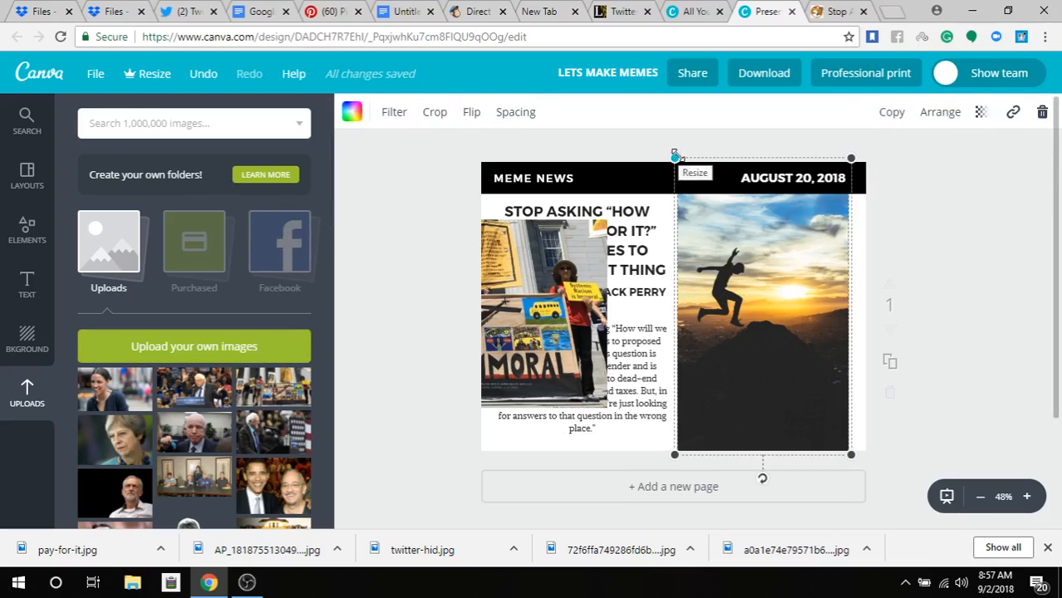
pyautogui.moveTo(674, 156); pyautogui.dragTo(814, 193)
pyautogui.moveTo(829, 300); pyautogui.dragTo(497, 201)
pyautogui.moveTo(515, 287); pyautogui.dragTo(468, 271)
pyautogui.moveTo(676, 353); pyautogui.dragTo(681, 348)
pyautogui.moveTo(468, 268); pyautogui.dragTo(470, 308)
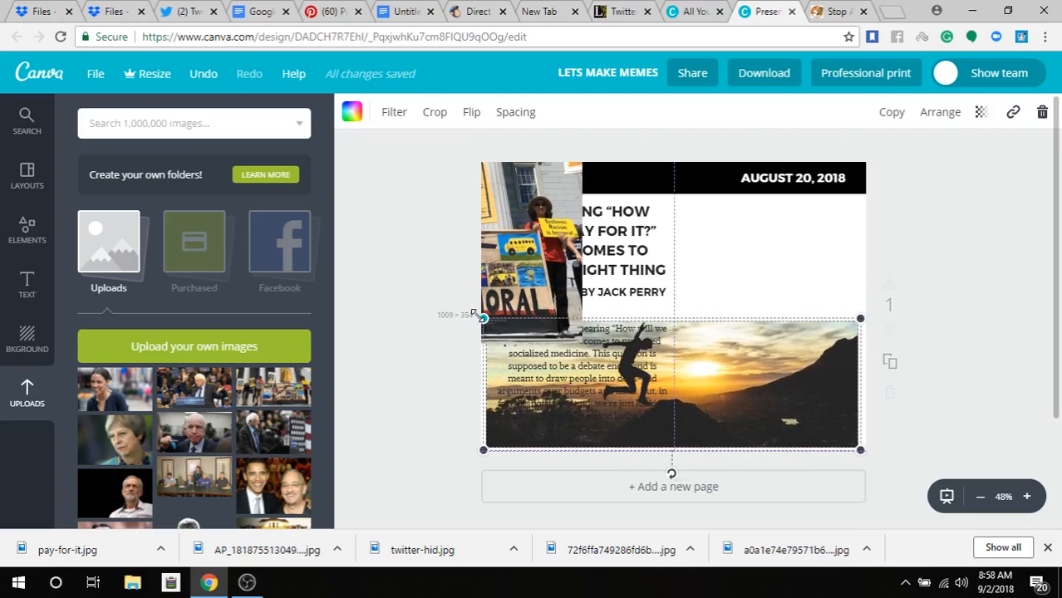
# Step: Move the article excerpt beside the headline and place the protest photo inside the wide picture frame
pyautogui.click(414, 377)
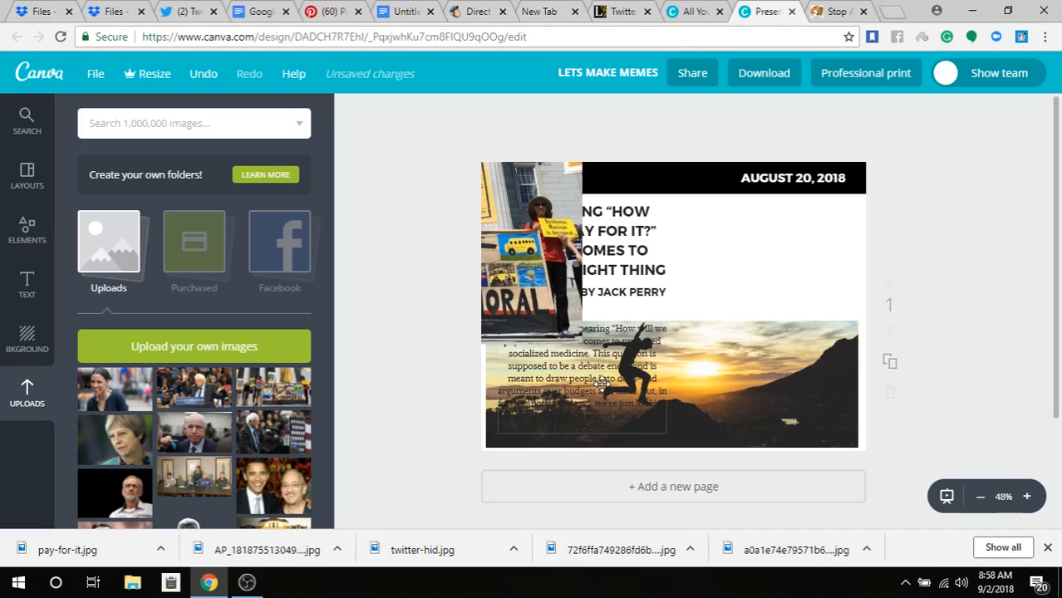
pyautogui.moveTo(602, 384); pyautogui.dragTo(769, 271)
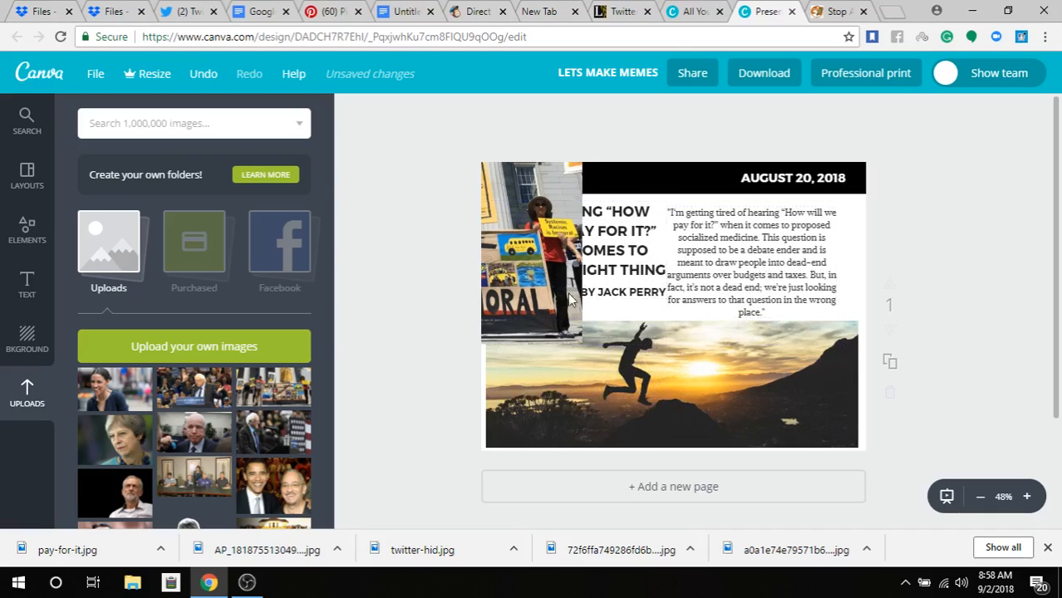
pyautogui.moveTo(556, 250); pyautogui.dragTo(679, 366)
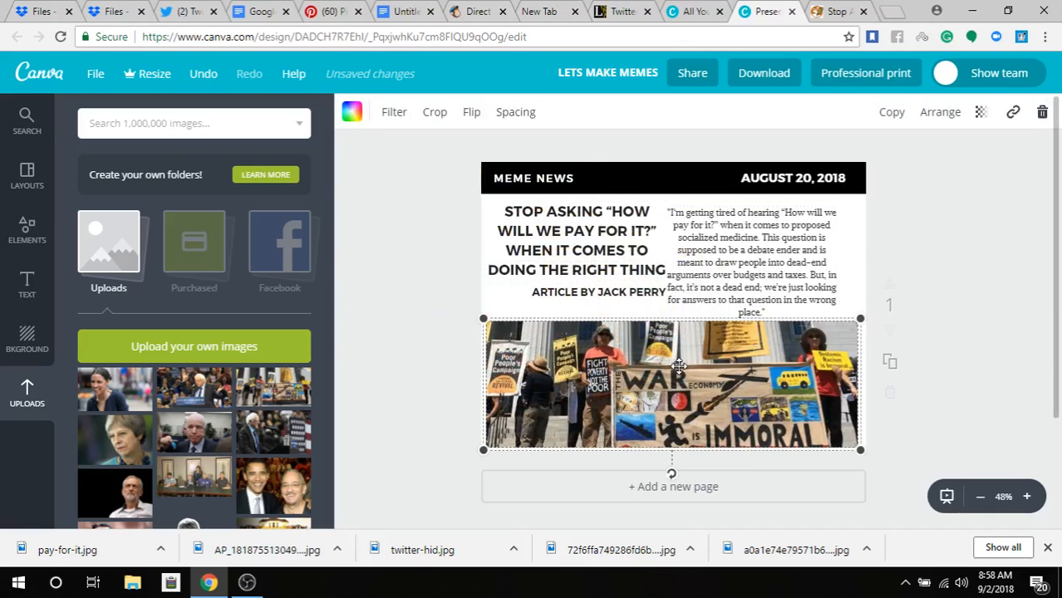
pyautogui.click(204, 74)
pyautogui.moveTo(526, 236); pyautogui.dragTo(707, 368)
# Step: Shift the headline and byline slightly down, and widen the excerpt's text box to reach the photo's right edge
pyautogui.moveTo(571, 249); pyautogui.dragTo(580, 304)
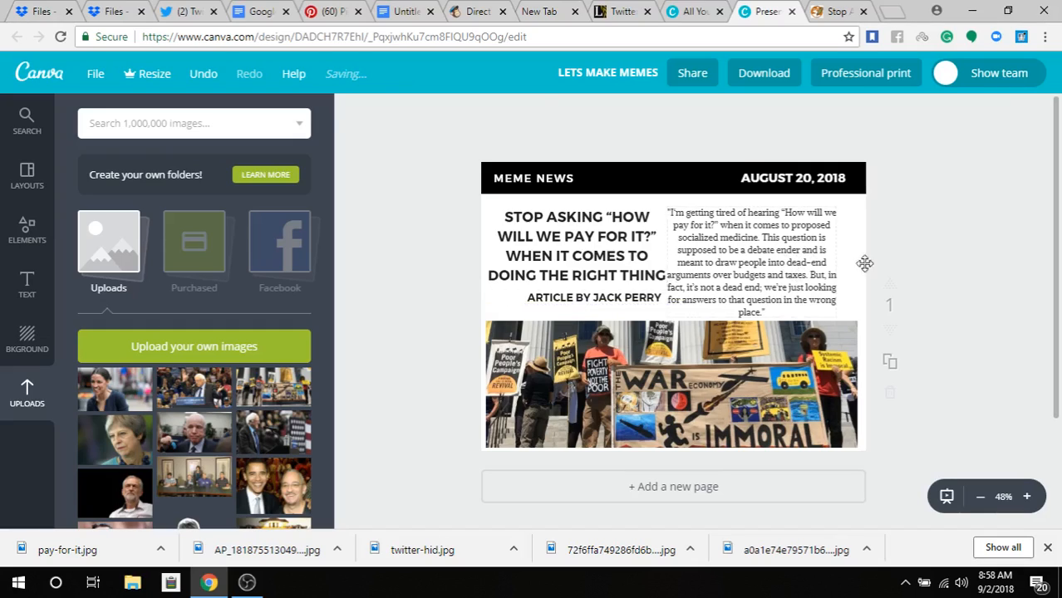
pyautogui.click(834, 264)
pyautogui.moveTo(838, 256); pyautogui.dragTo(807, 259)
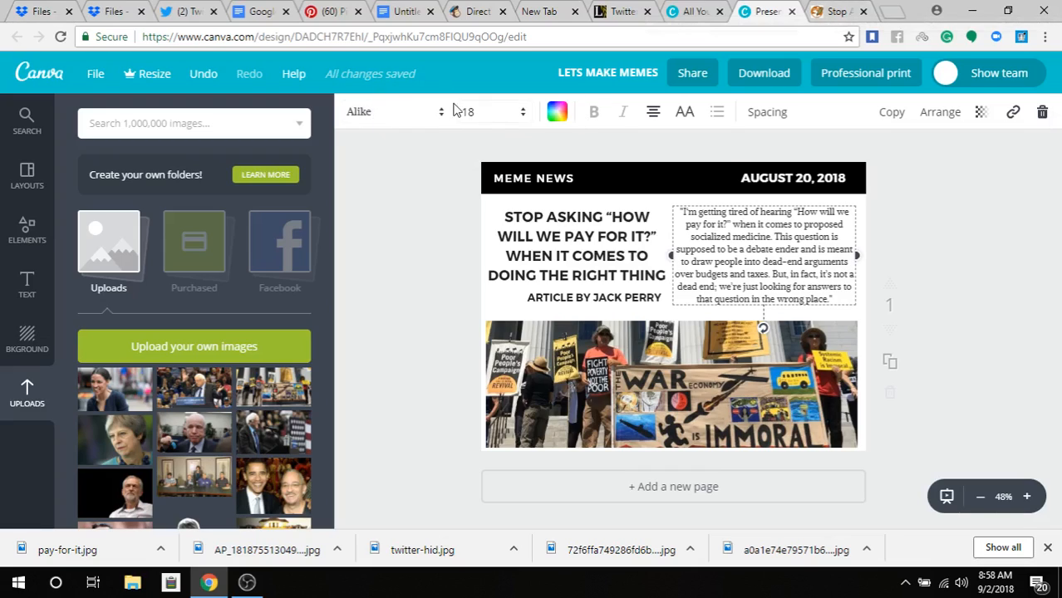
# Step: Try the Advent Pro Bold font on the article excerpt and narrow its text box slightly
pyautogui.click(359, 121)
pyautogui.scroll(-4, 417, 289)
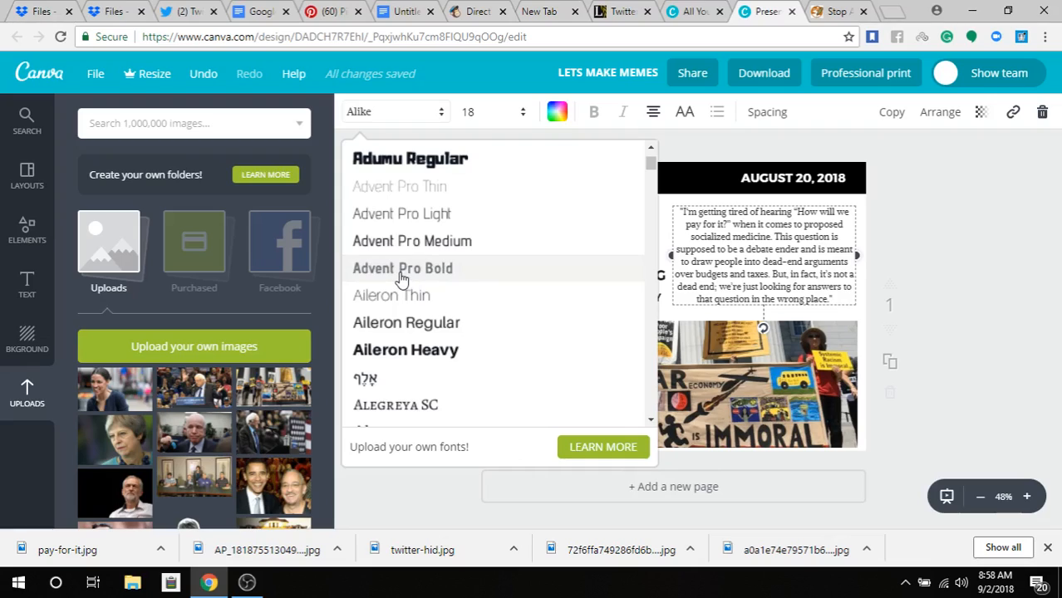
pyautogui.click(401, 269)
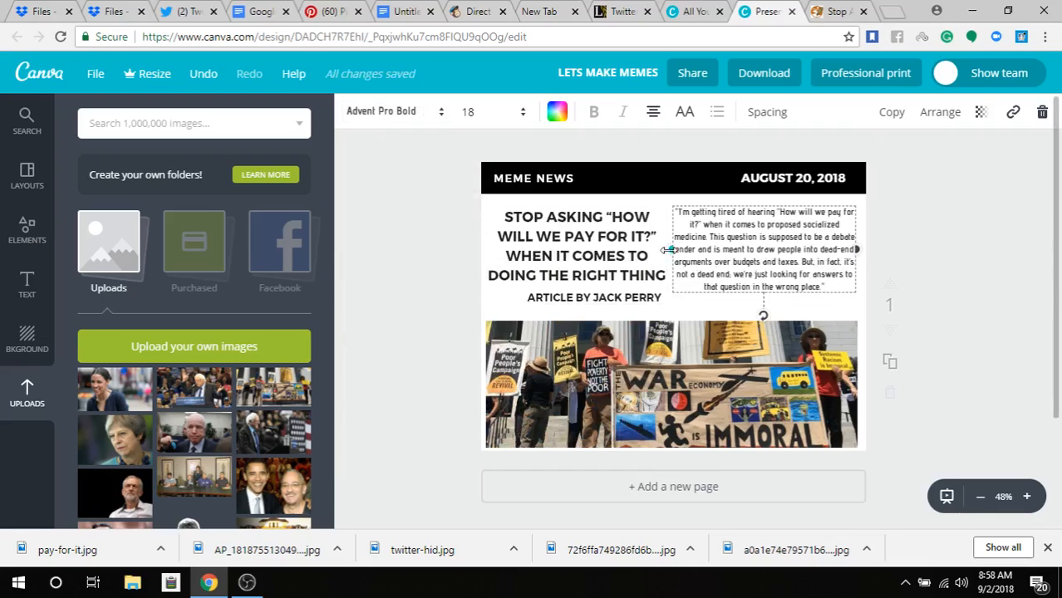
pyautogui.moveTo(671, 249); pyautogui.dragTo(684, 251)
# Step: Set the excerpt's font to Assistant Bold, turn off the extra bold formatting, and refit its text box beside the headline
pyautogui.click(373, 117)
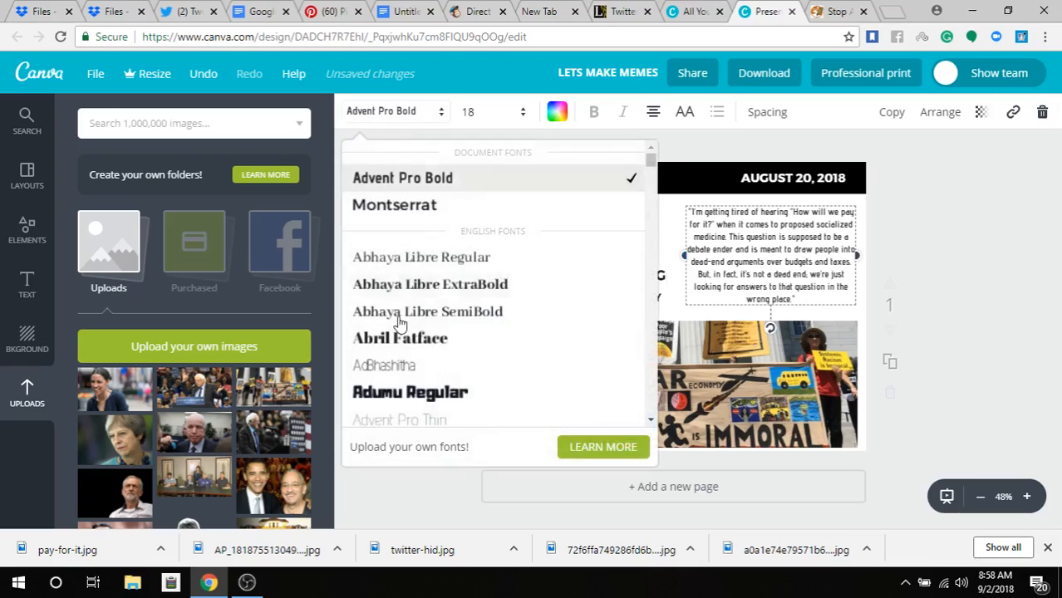
pyautogui.scroll(-6, 398, 328)
pyautogui.scroll(-7, 399, 328)
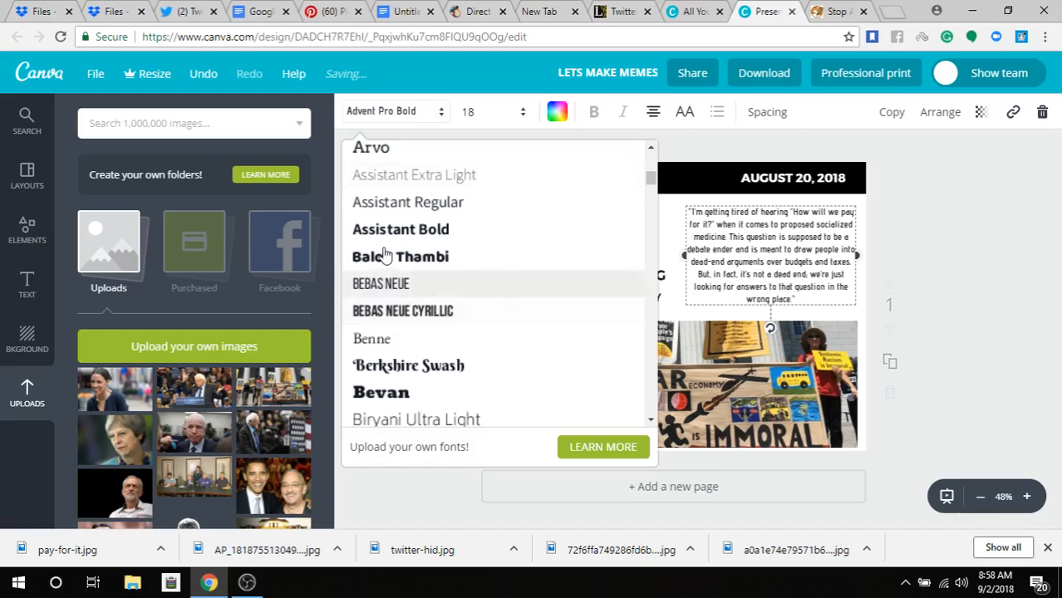
pyautogui.click(419, 235)
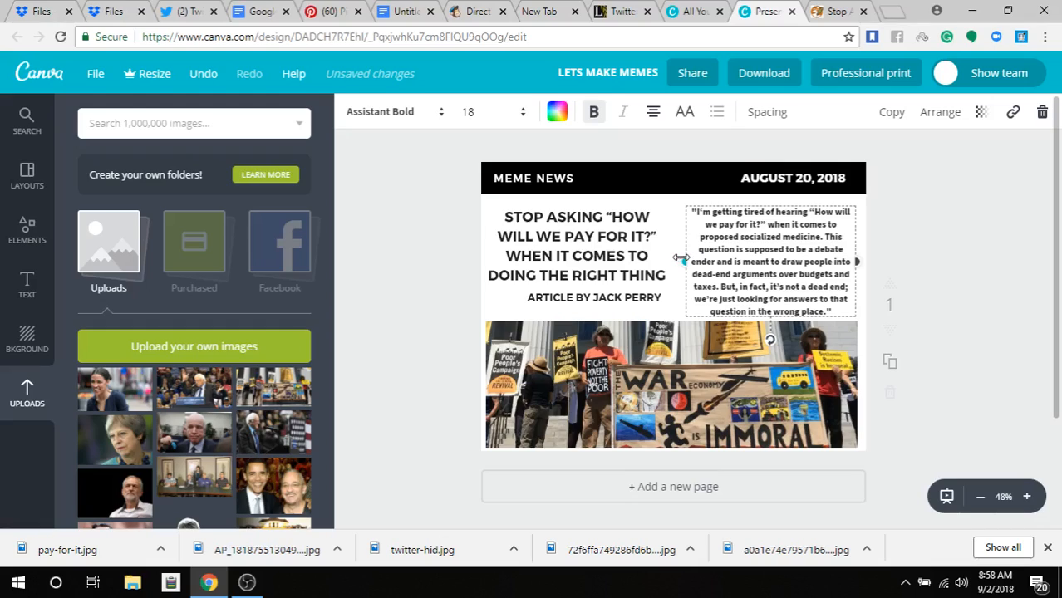
pyautogui.moveTo(680, 257); pyautogui.dragTo(674, 256)
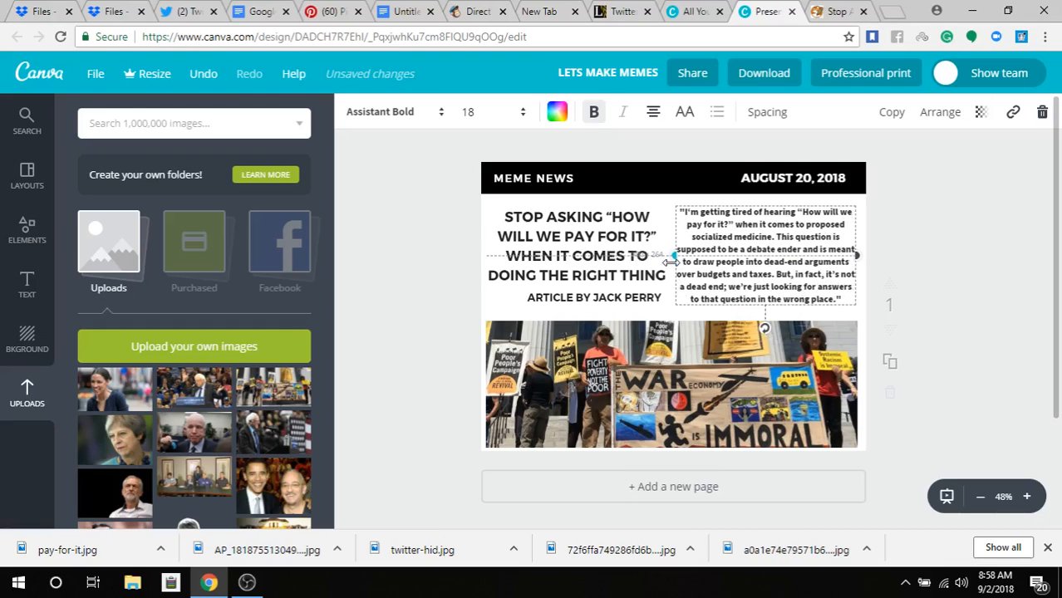
pyautogui.click(596, 112)
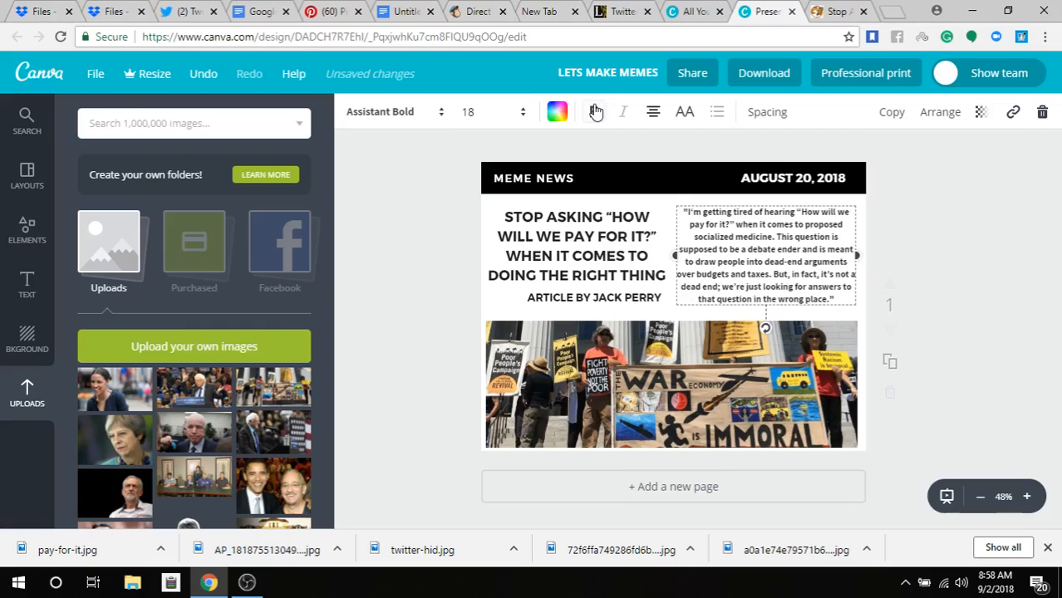
pyautogui.moveTo(673, 255); pyautogui.dragTo(717, 246)
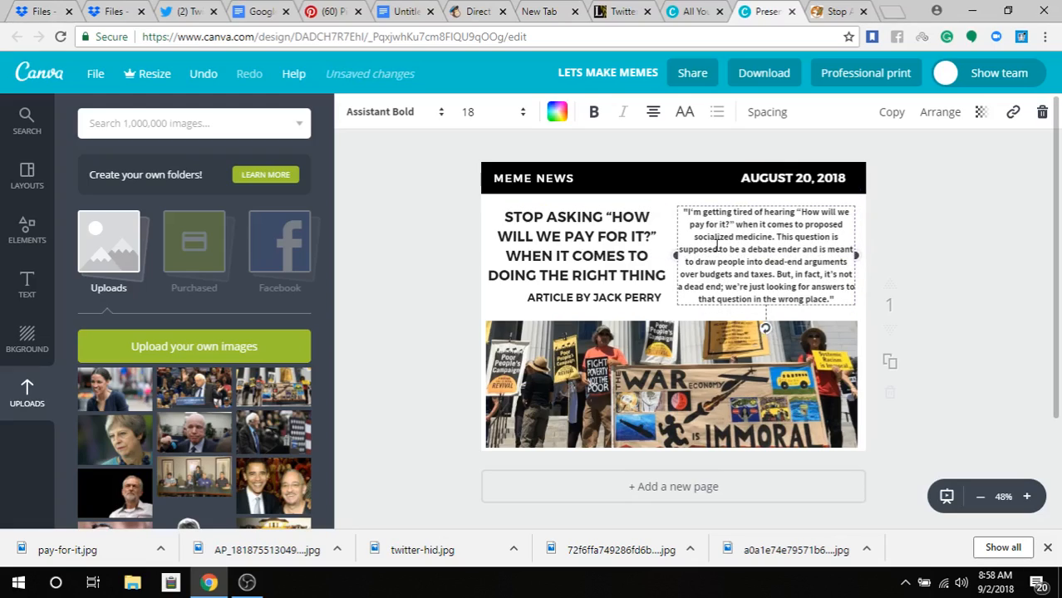
# Step: Undo the last edit in the excerpt text and nudge the byline slightly under the headline
pyautogui.hotkey('ctrl', 'z')
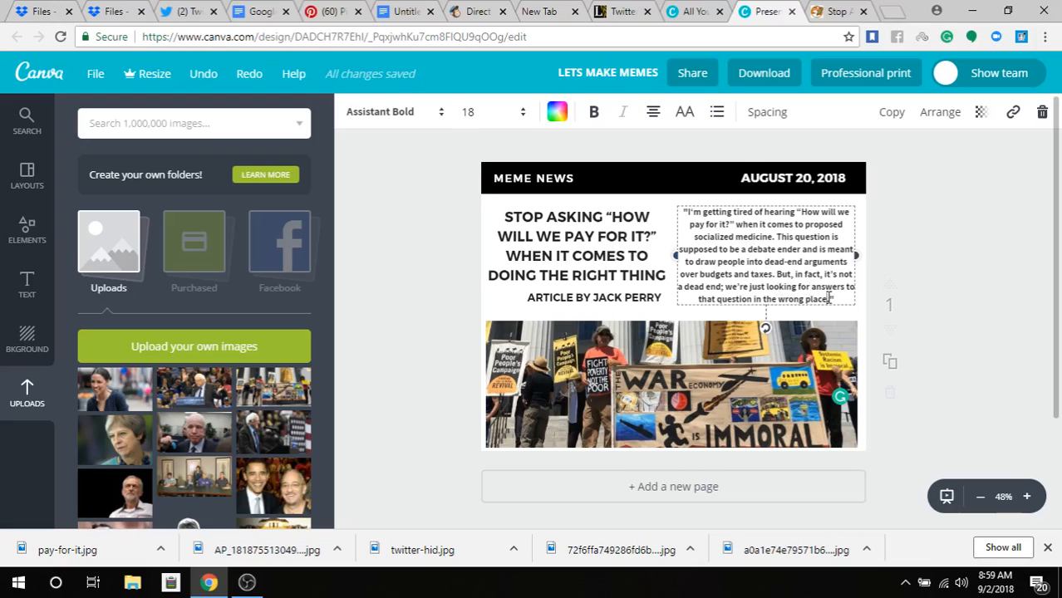
pyautogui.moveTo(828, 299); pyautogui.dragTo(814, 274)
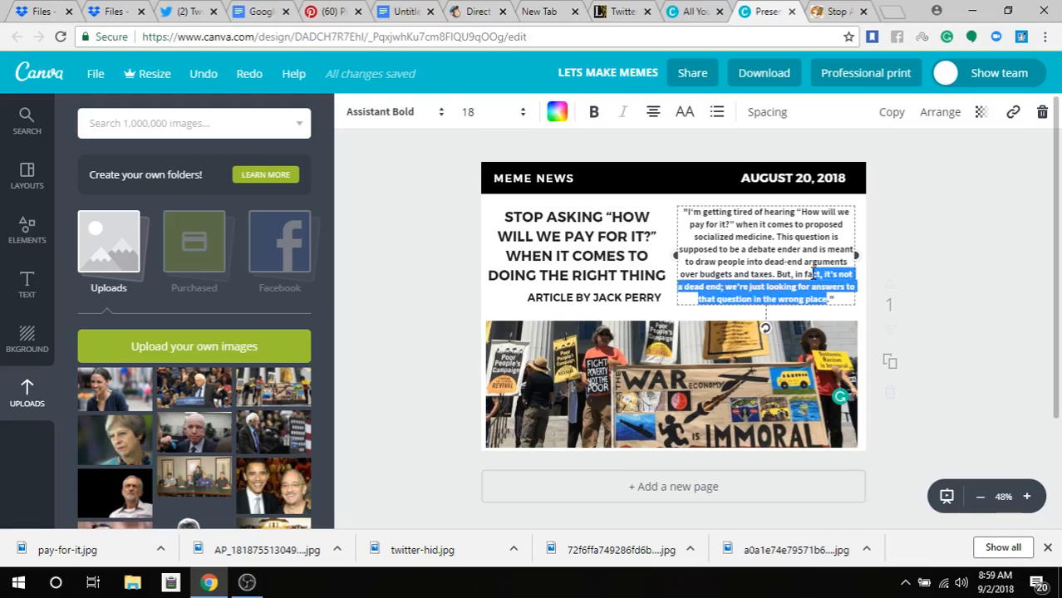
pyautogui.click(418, 274)
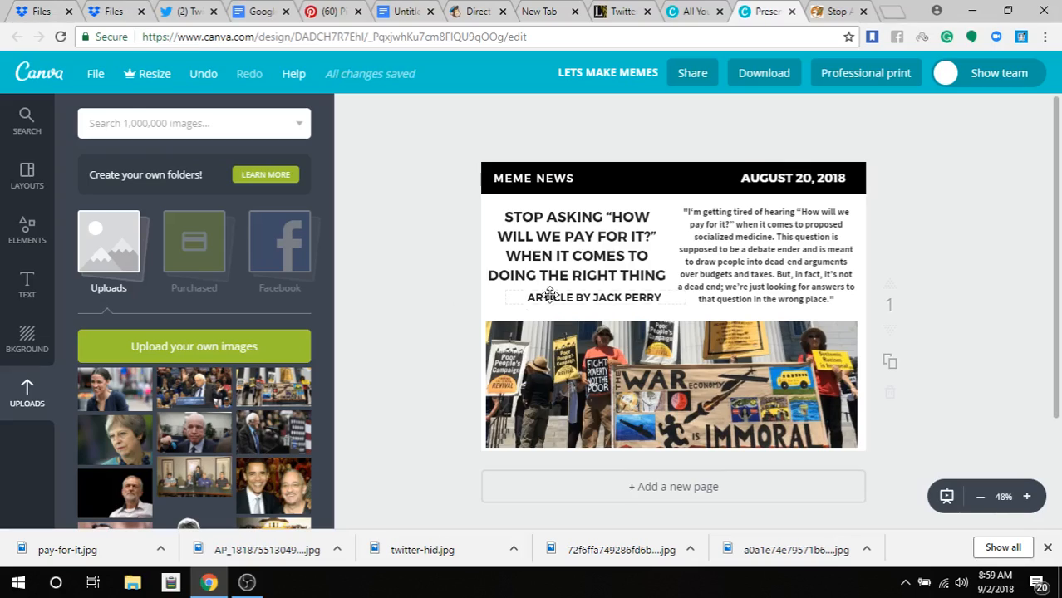
pyautogui.moveTo(550, 296); pyautogui.dragTo(550, 298)
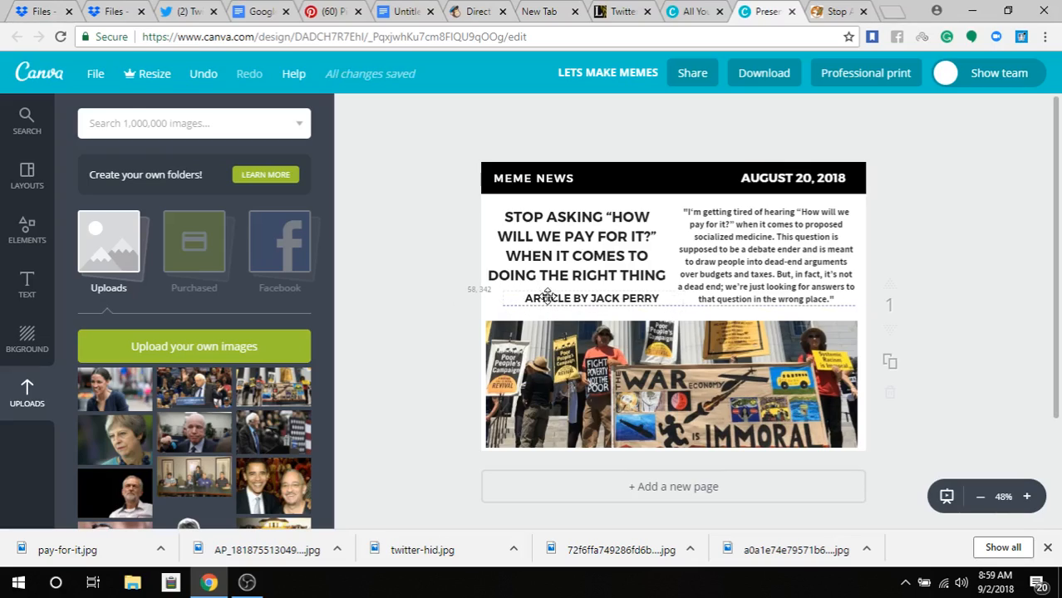
# Step: Try several page backgrounds, including plain black, plain orange, the green circle pattern and the purple stripes
pyautogui.click(29, 344)
pyautogui.click(86, 327)
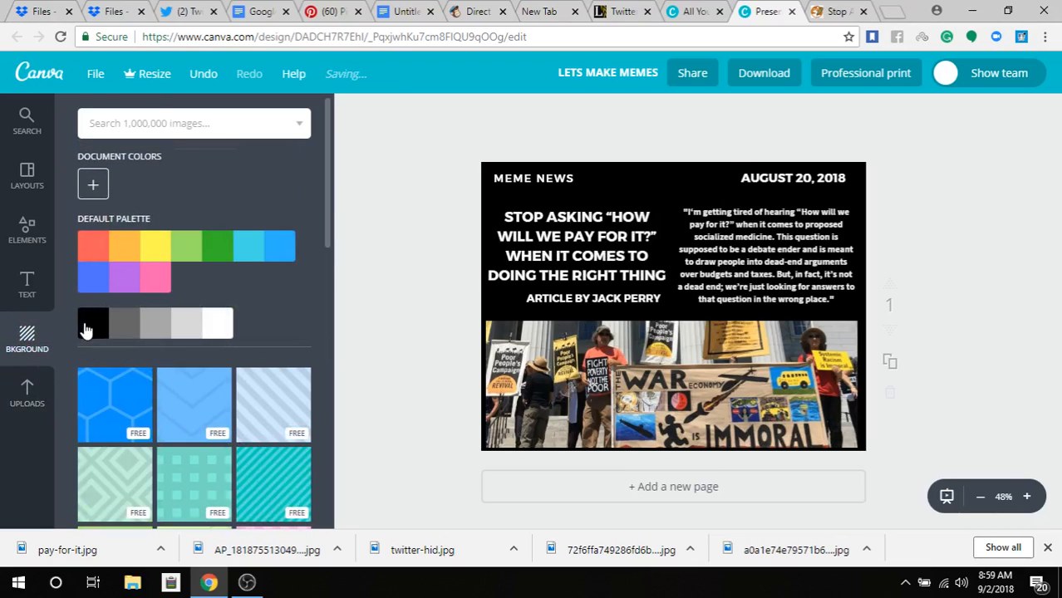
pyautogui.click(158, 282)
pyautogui.click(128, 257)
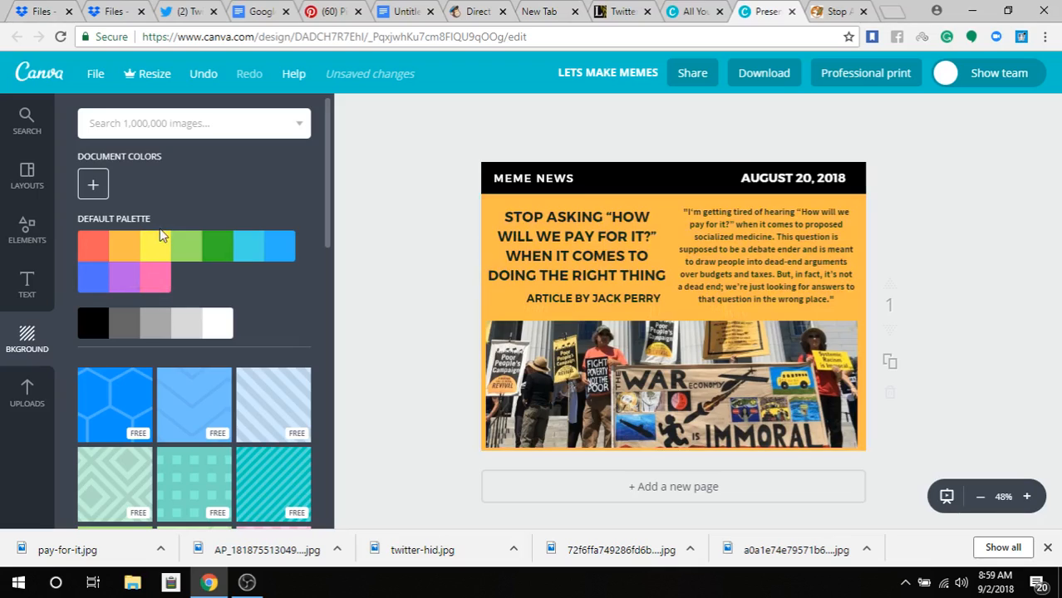
pyautogui.click(213, 249)
pyautogui.click(261, 255)
pyautogui.scroll(-2, 232, 358)
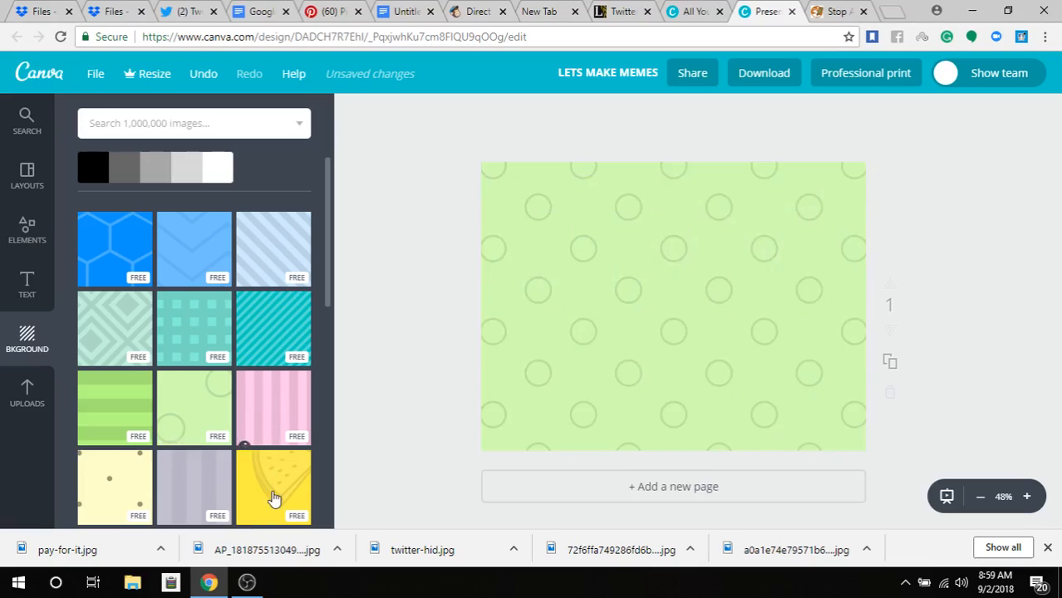
# Step: Search the image library for AMERICAN FLAG and add the free weathered flag with orange-red stripes to the page
pyautogui.click(179, 123)
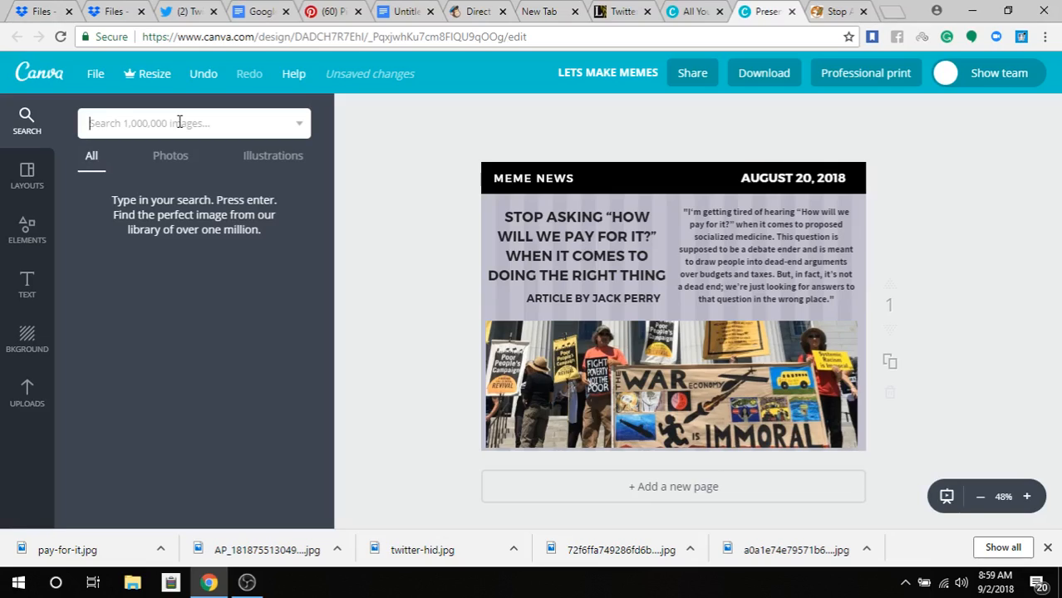
pyautogui.write('AMERICAN')
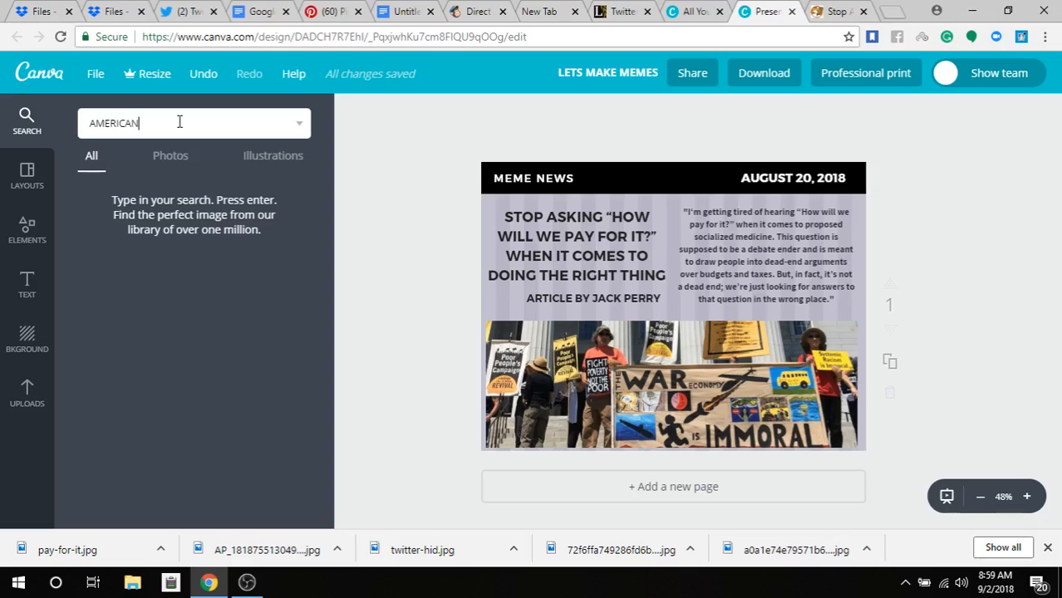
pyautogui.write(' FLAG')
pyautogui.press('Return')
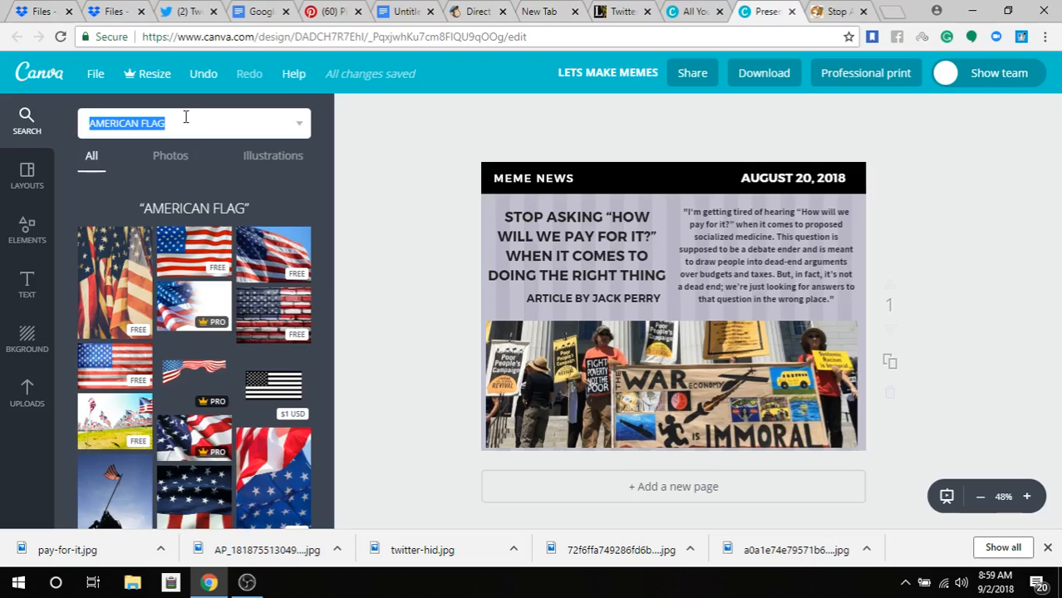
pyautogui.scroll(-4, 237, 353)
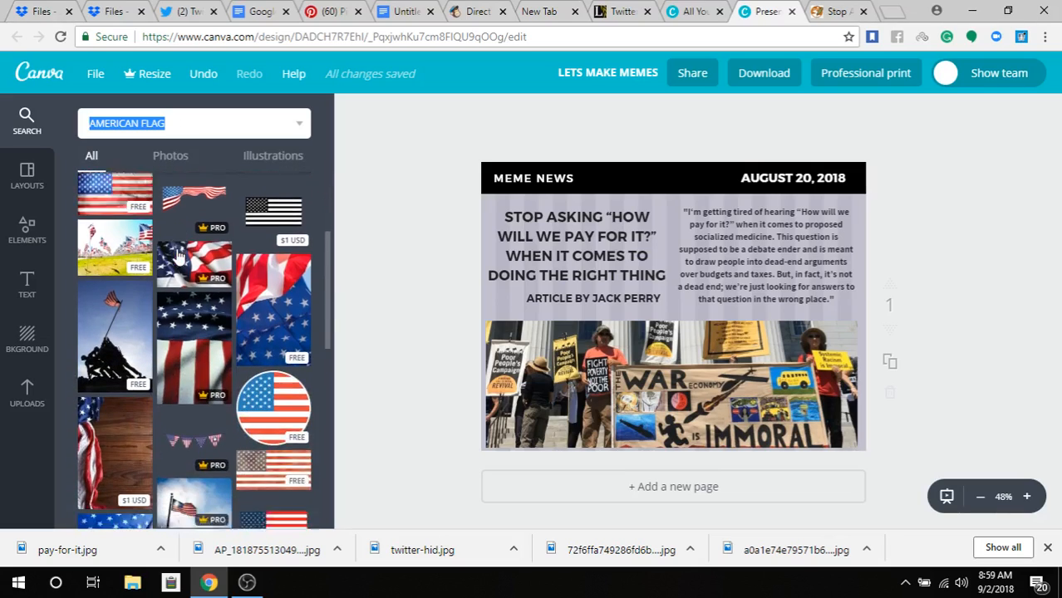
pyautogui.click(245, 340)
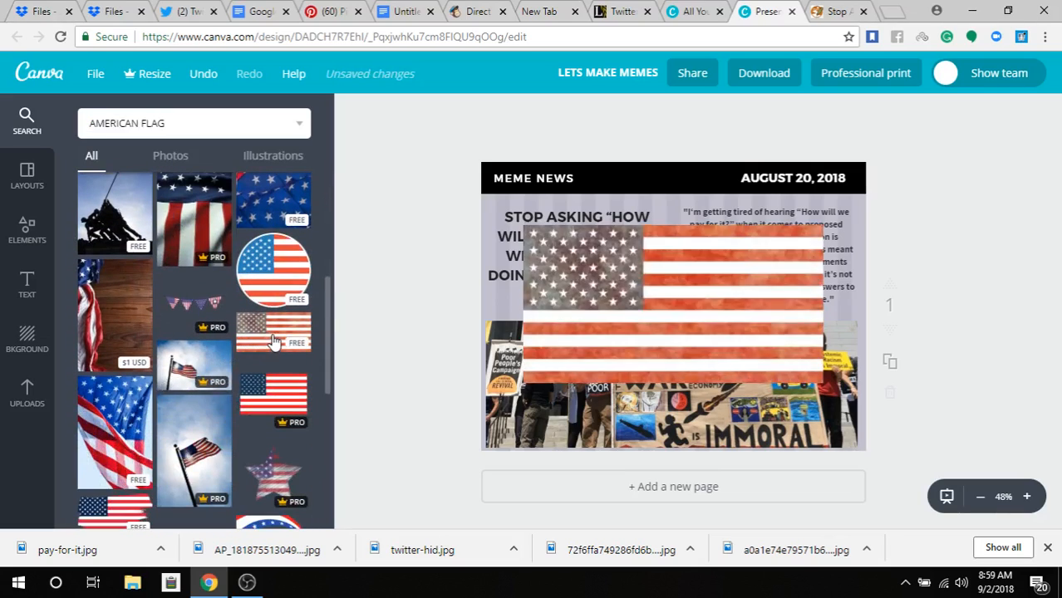
# Step: Try the flag as a full-page backdrop, enlarged and turned upside down behind the text and photo
pyautogui.moveTo(640, 232); pyautogui.dragTo(559, 195)
pyautogui.moveTo(726, 304); pyautogui.dragTo(979, 437)
pyautogui.moveTo(965, 523); pyautogui.dragTo(978, 523)
pyautogui.moveTo(728, 481); pyautogui.dragTo(716, 256)
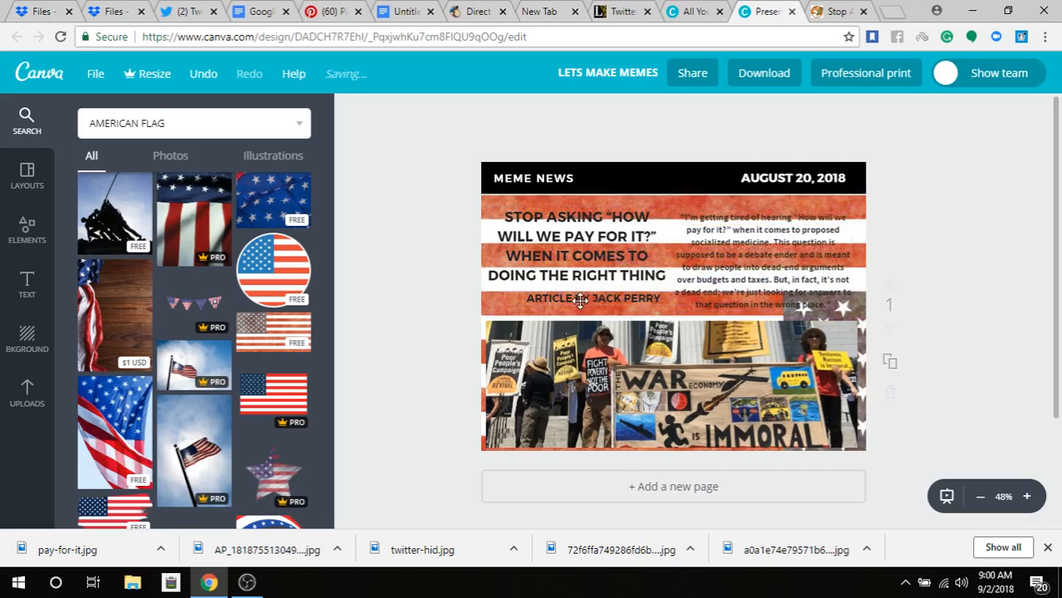
pyautogui.moveTo(679, 219); pyautogui.dragTo(692, 218)
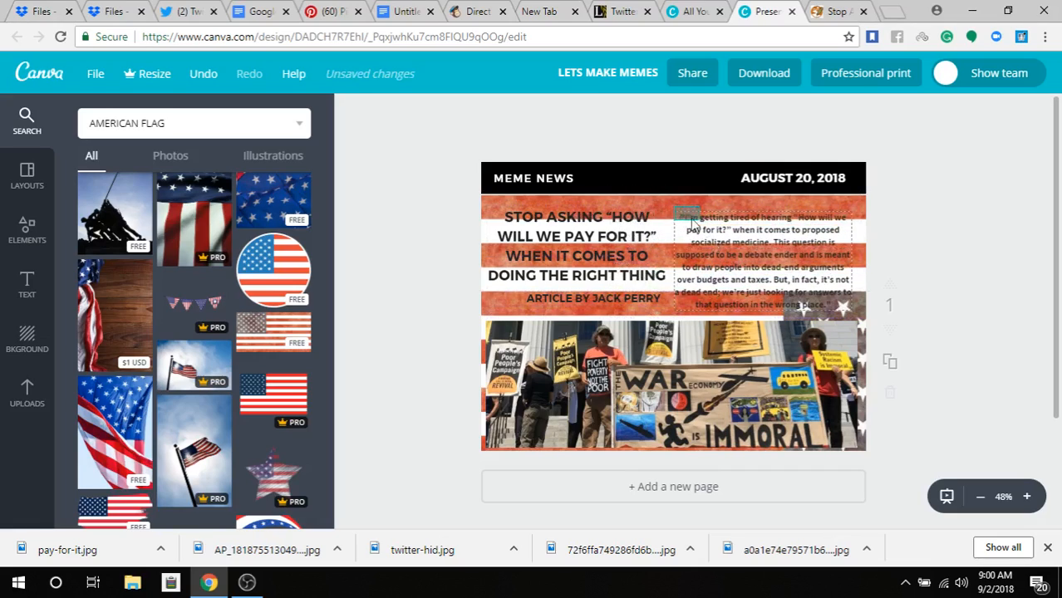
# Step: Shrink the flag backdrop to about the page's width and delete it from the design
pyautogui.click(454, 254)
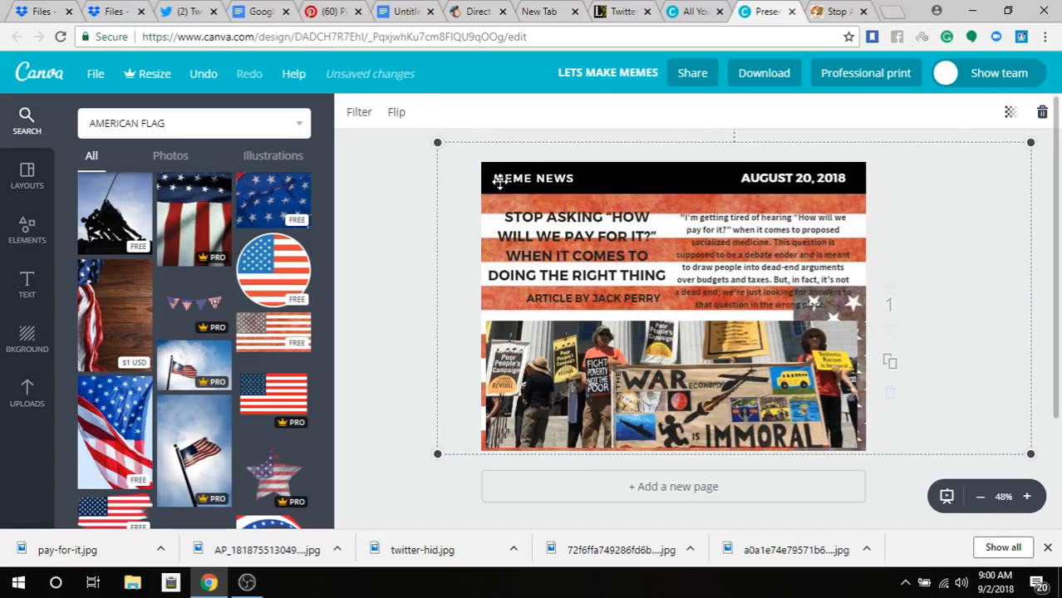
pyautogui.moveTo(1030, 143); pyautogui.dragTo(729, 236)
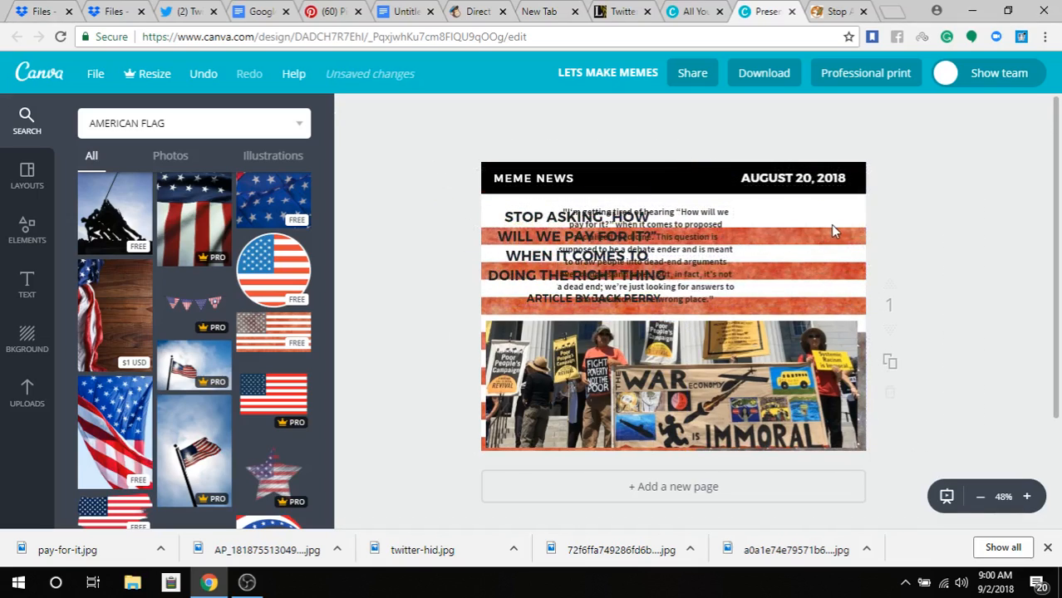
pyautogui.click(815, 281)
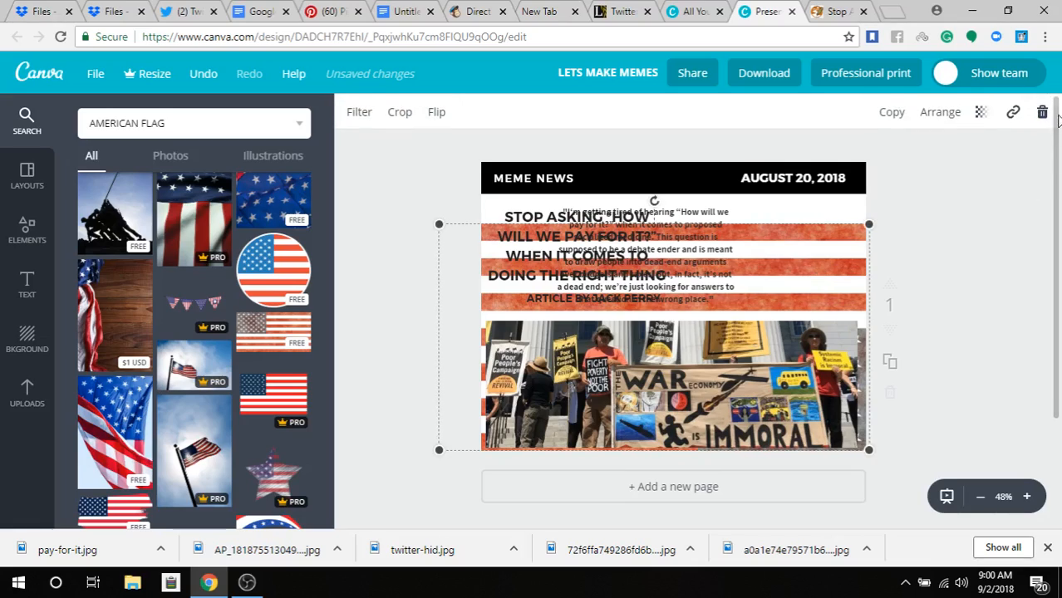
pyautogui.press('Delete')
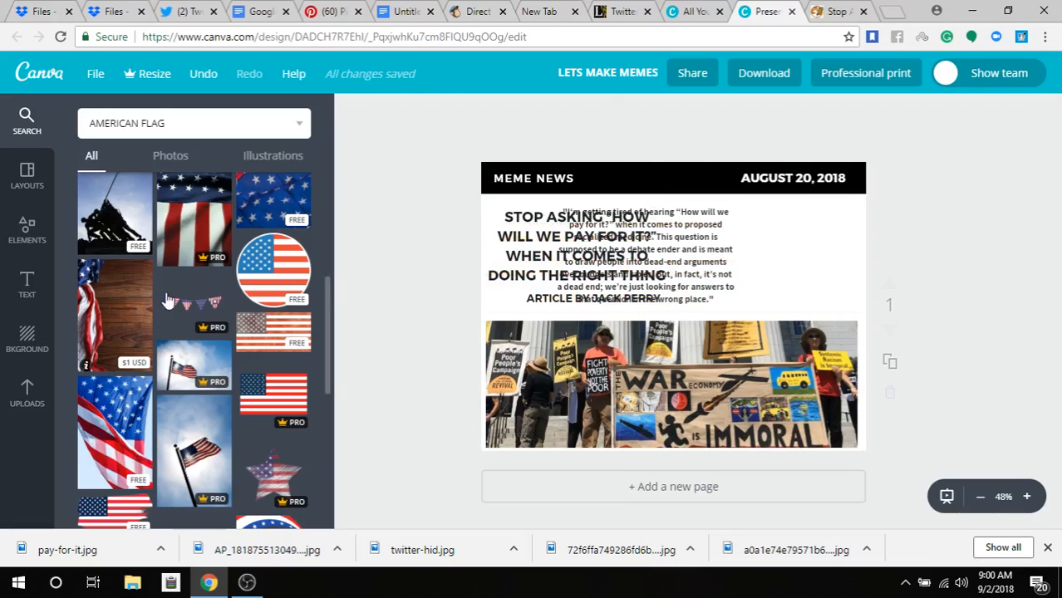
# Step: Add the photo of an American flag draped on wood and send it behind the text, header and protest photo
pyautogui.scroll(1, 166, 301)
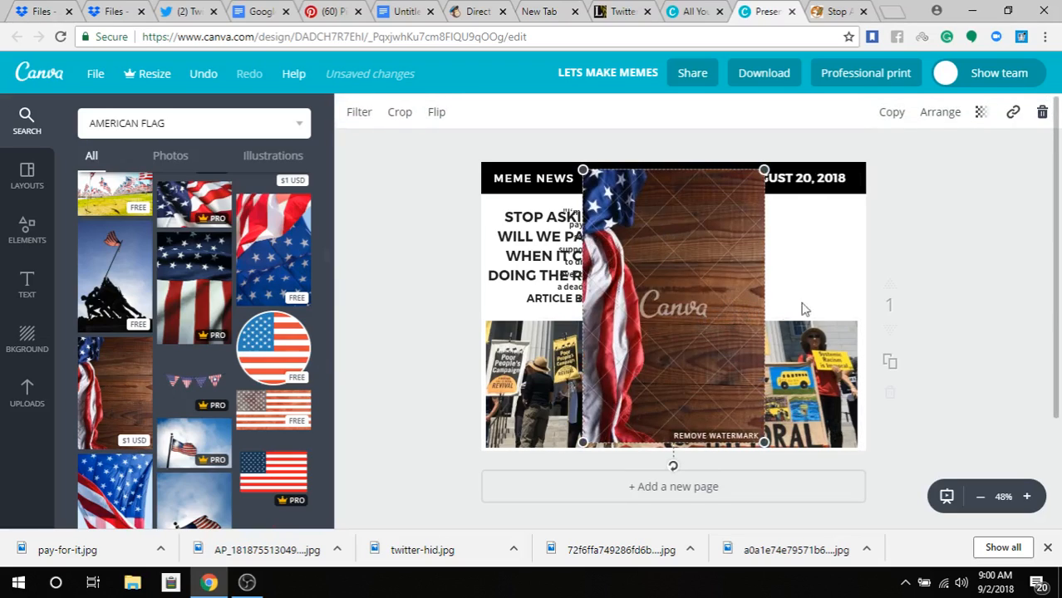
pyautogui.click(934, 118)
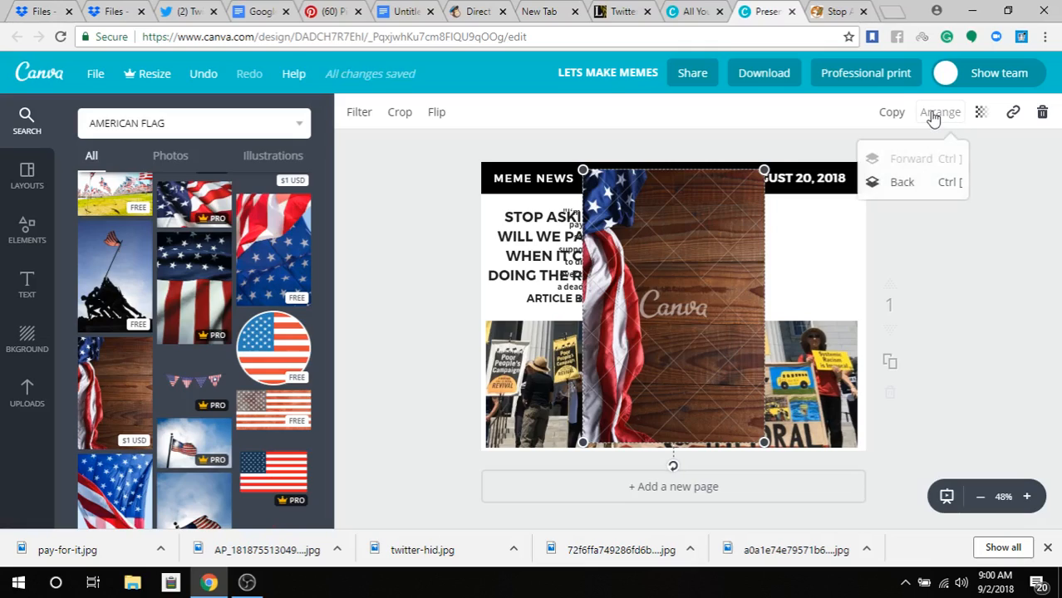
pyautogui.click(889, 189)
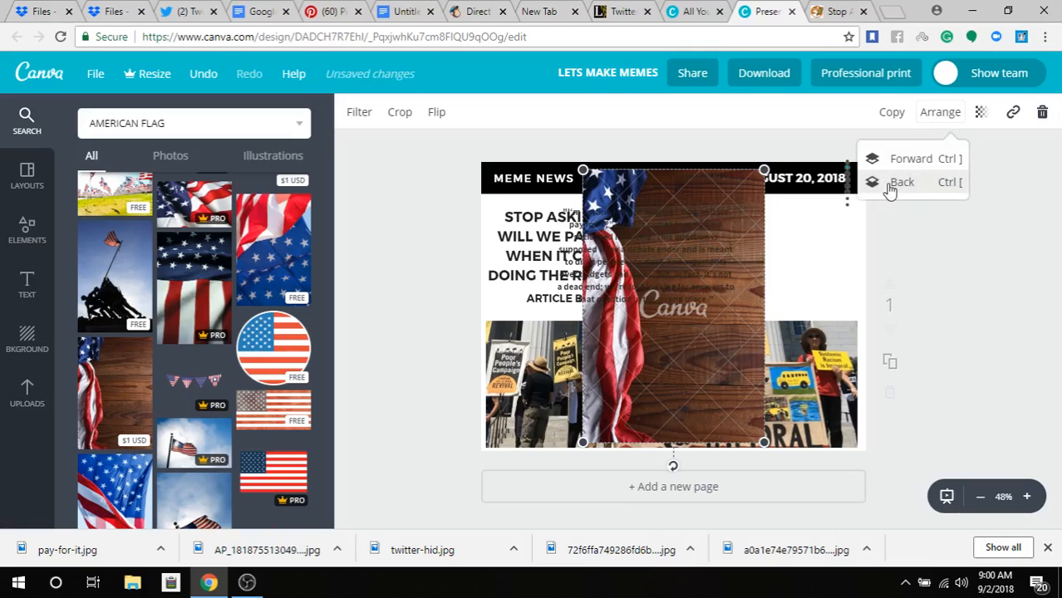
pyautogui.click(890, 189)
pyautogui.click(890, 190)
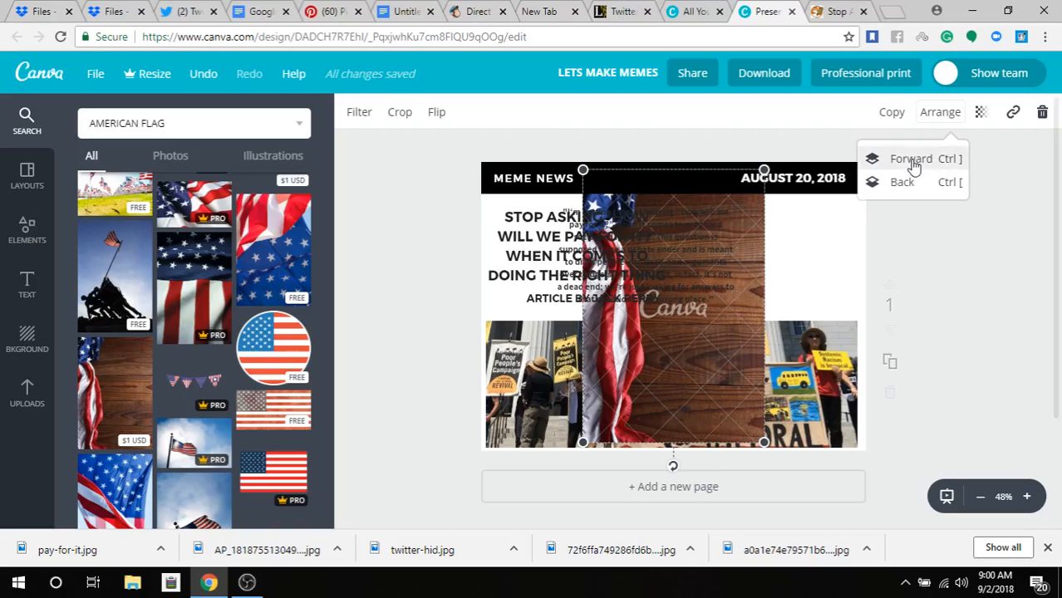
pyautogui.click(904, 185)
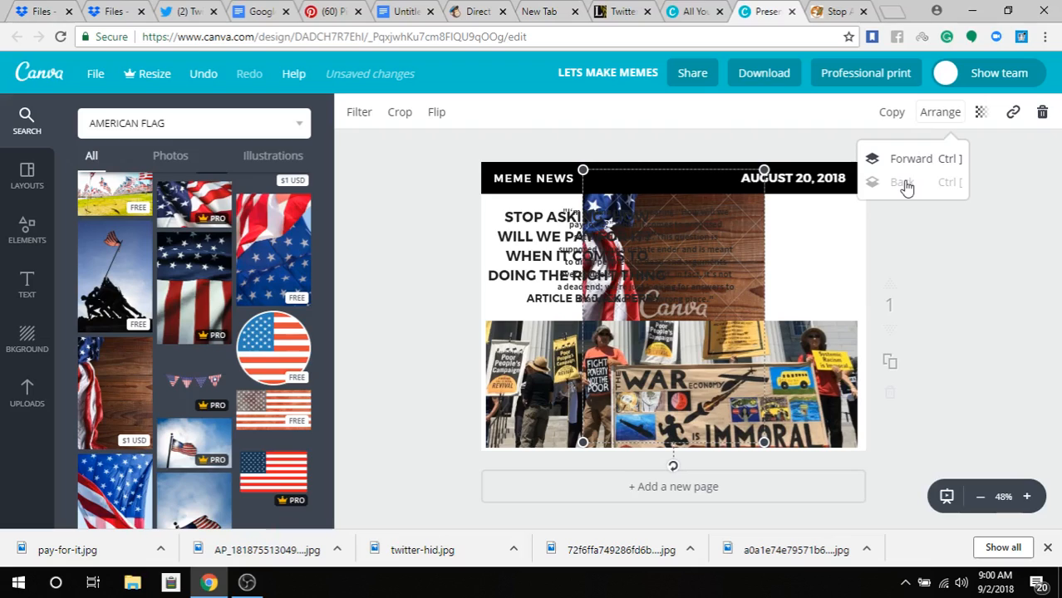
# Step: Try the flag-on-wood photo as a backdrop, enlarging it and repositioning it behind the headline and excerpt
pyautogui.moveTo(763, 169); pyautogui.dragTo(1053, 15)
pyautogui.moveTo(839, 291); pyautogui.dragTo(726, 293)
pyautogui.click(744, 275)
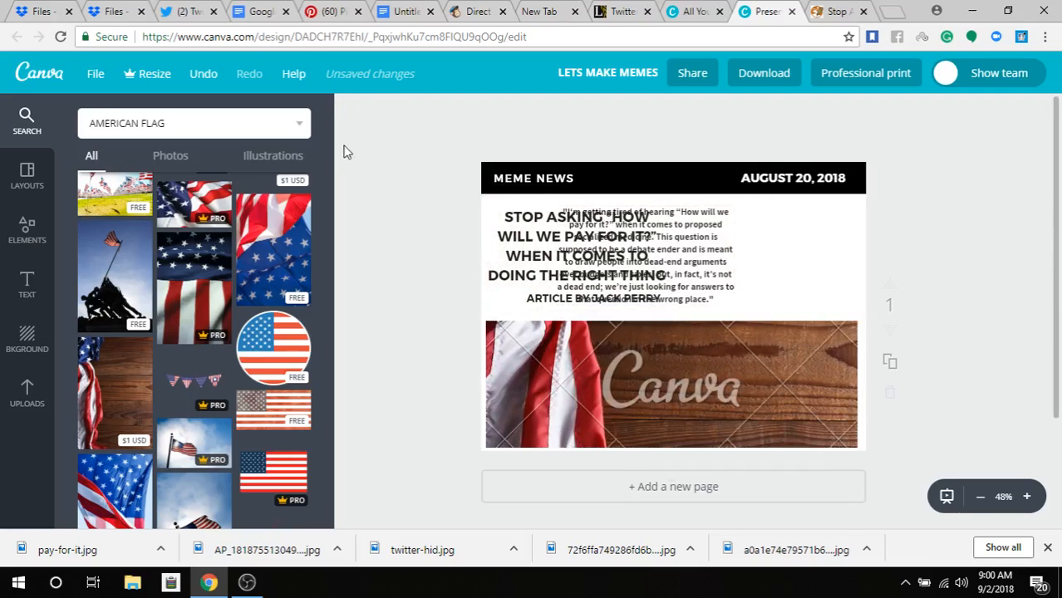
pyautogui.click(200, 75)
pyautogui.moveTo(771, 262); pyautogui.dragTo(682, 229)
pyautogui.moveTo(753, 225); pyautogui.dragTo(773, 268)
pyautogui.click(760, 411)
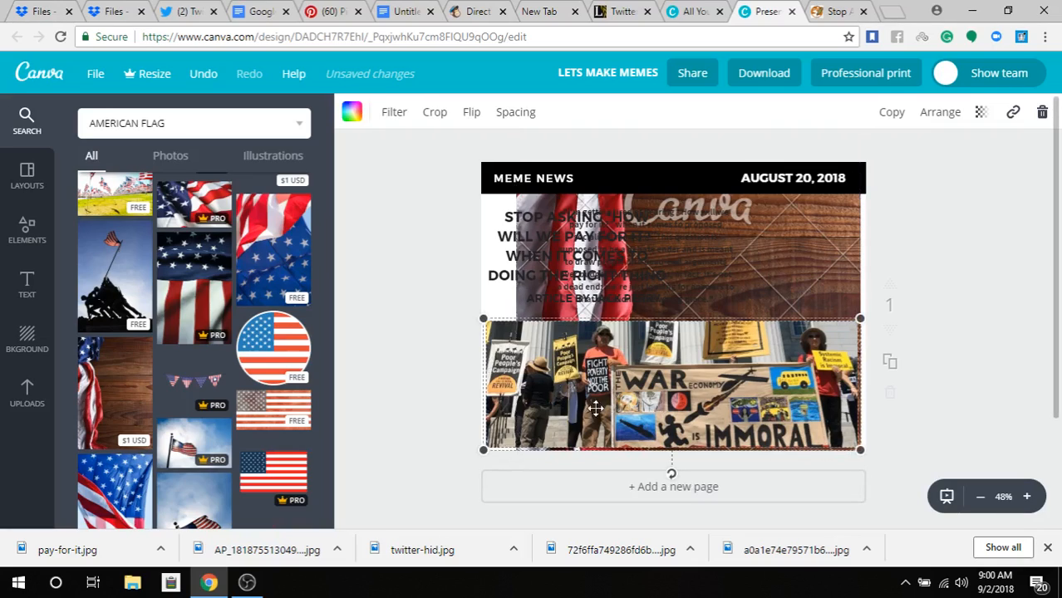
# Step: Undo placing the flag-on-wood photo in the protest picture's frame and delete the flag from the page
pyautogui.click(1042, 111)
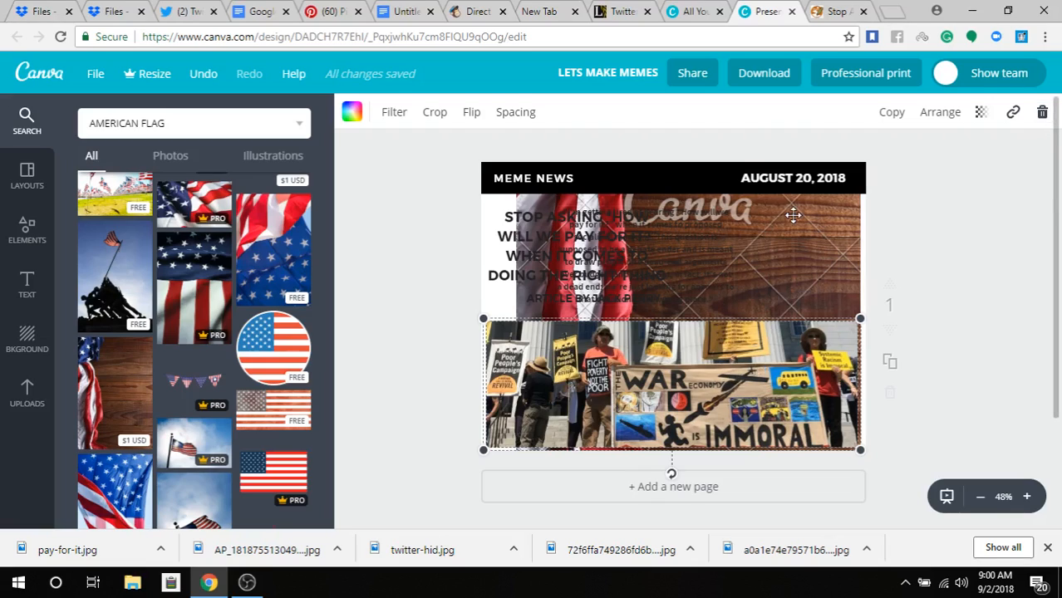
pyautogui.moveTo(792, 215); pyautogui.dragTo(698, 373)
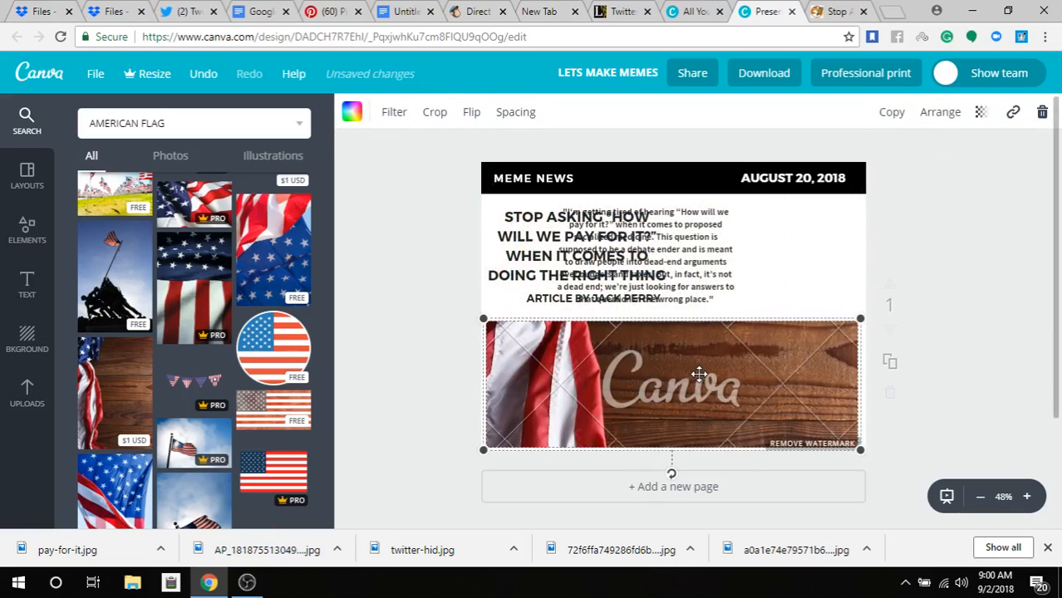
pyautogui.click(200, 79)
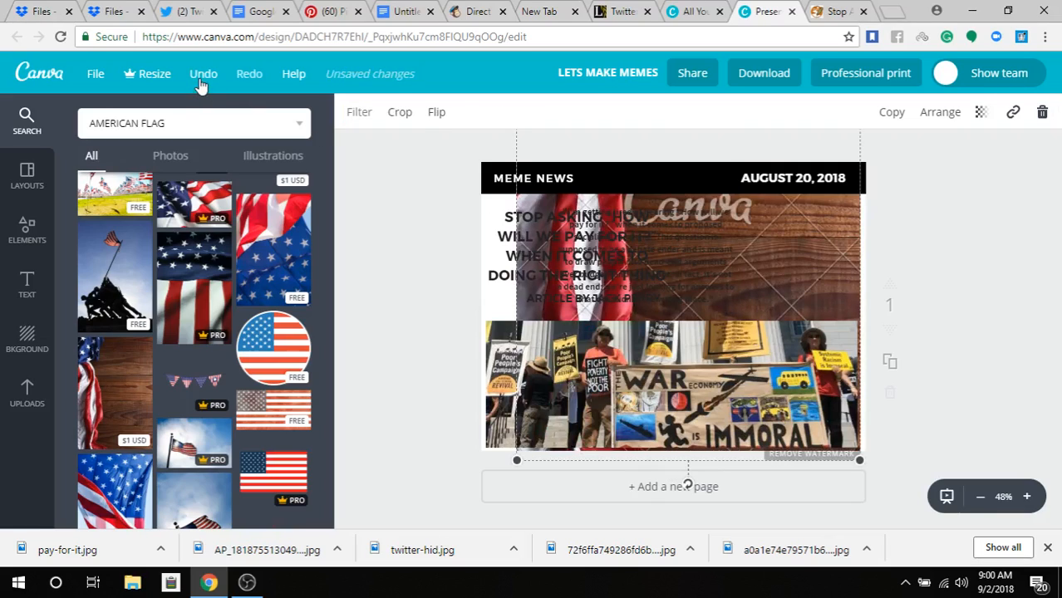
pyautogui.click(1040, 115)
# Step: Move the excerpt beside the headline, clear of its text, and download the design as a JPG
pyautogui.moveTo(683, 285); pyautogui.dragTo(810, 239)
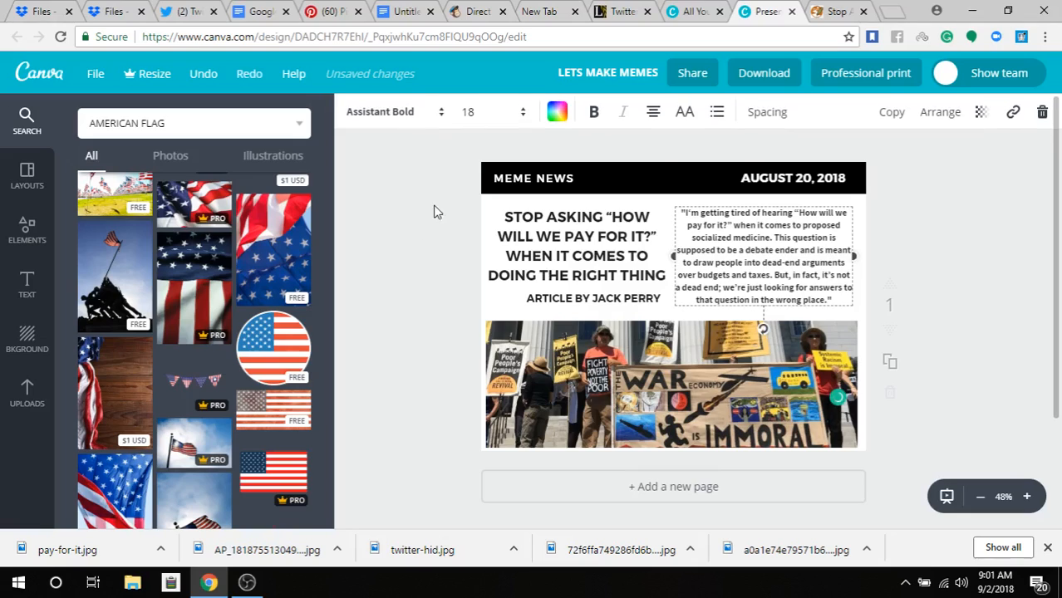
pyautogui.click(765, 75)
pyautogui.click(707, 164)
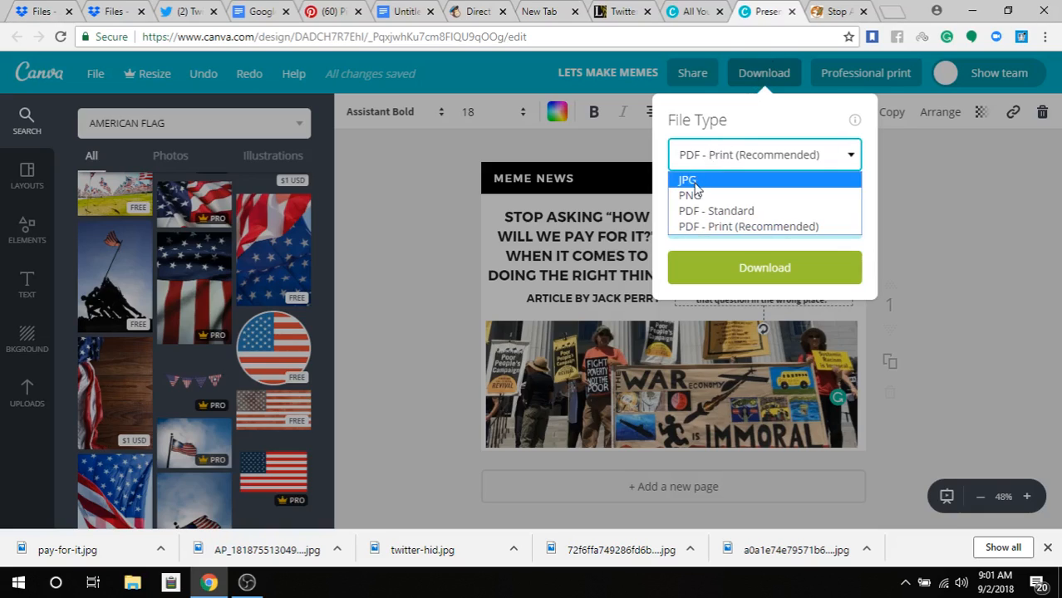
pyautogui.click(694, 186)
pyautogui.click(707, 251)
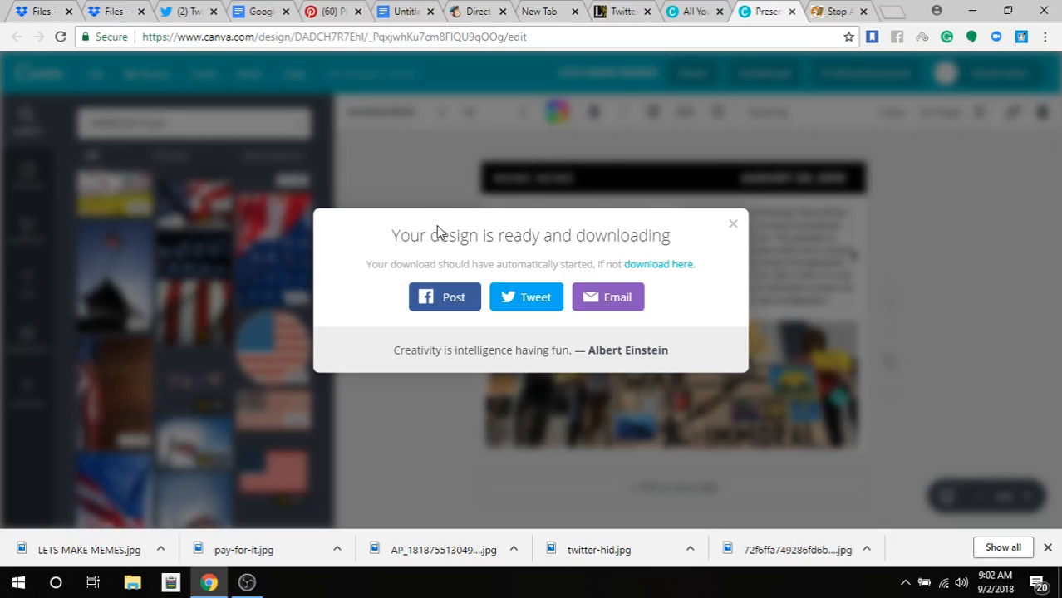
pyautogui.click(420, 180)
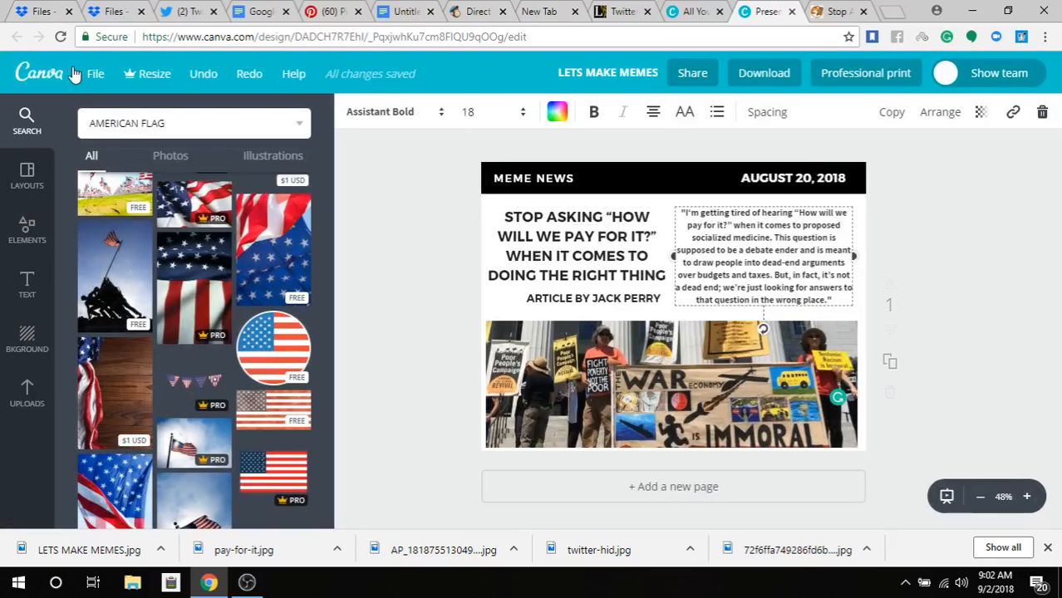
# Step: Return to the Canva home page and start a new 7 in × 5 in Card design from the full list of design types
pyautogui.click(46, 79)
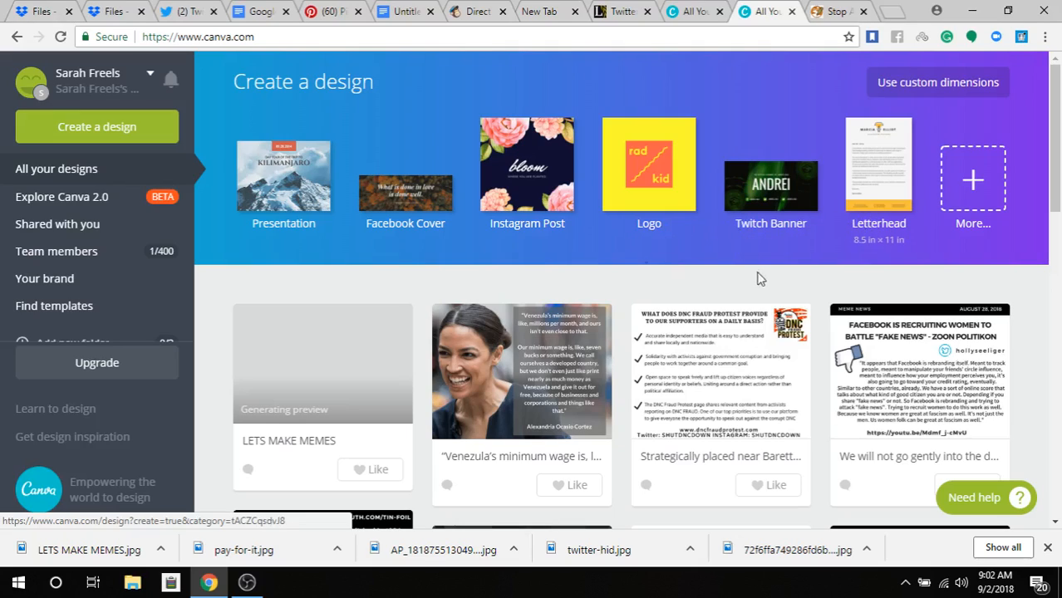
pyautogui.click(973, 198)
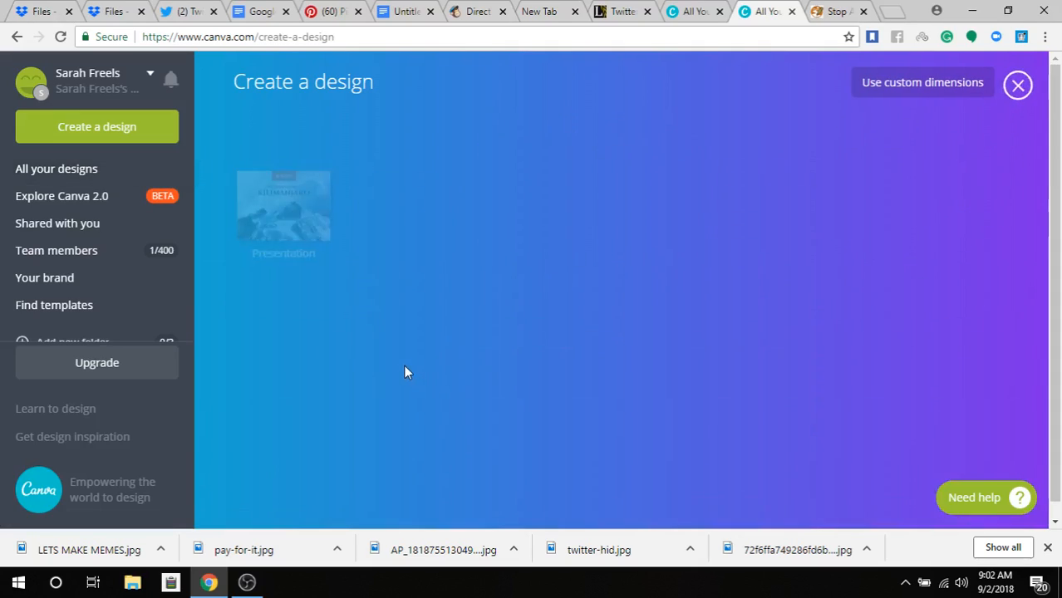
pyautogui.scroll(-3, 385, 246)
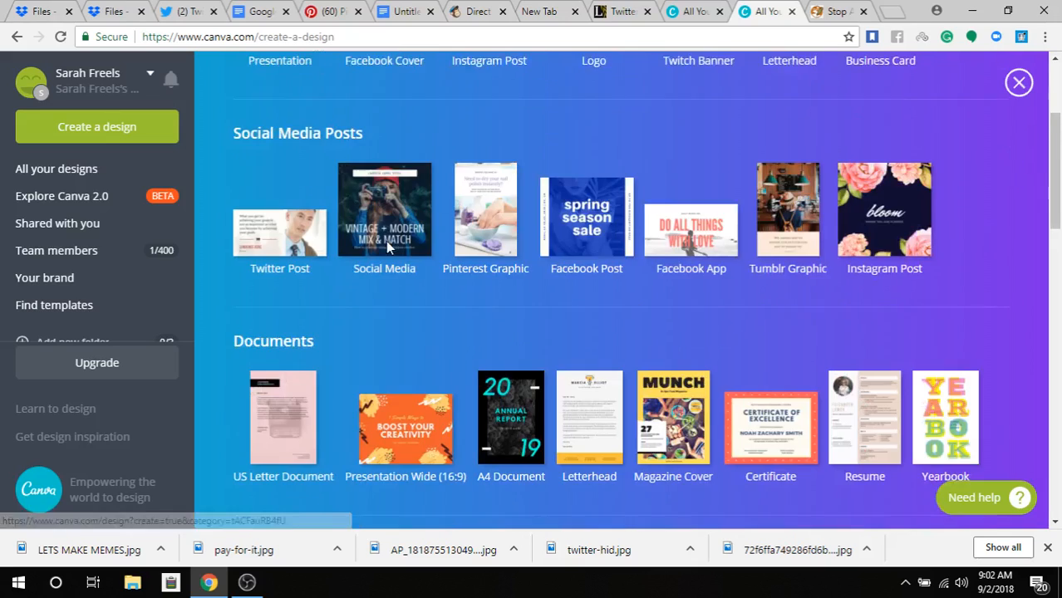
pyautogui.scroll(-3, 365, 304)
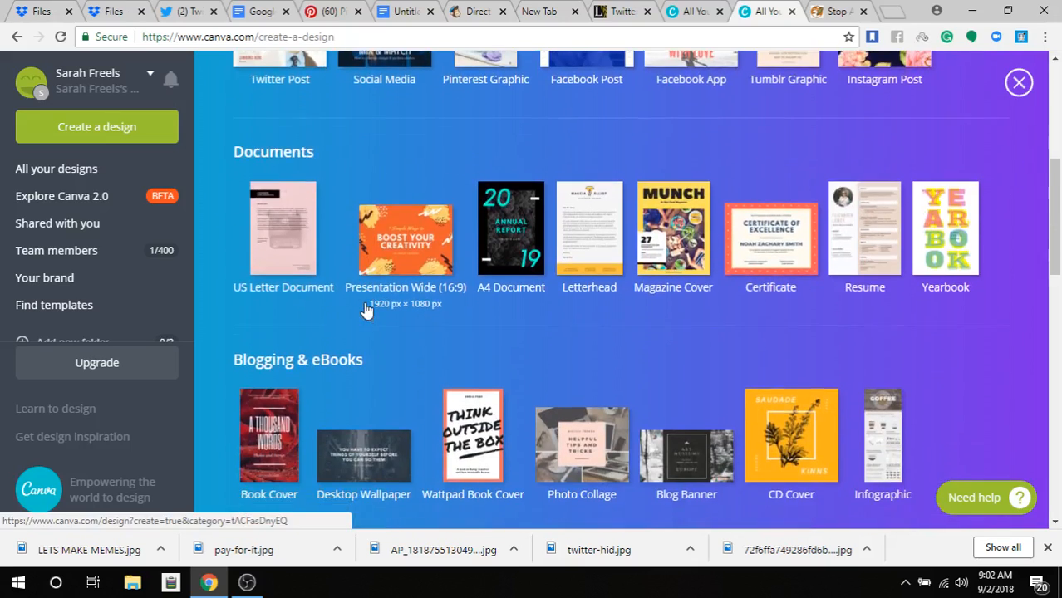
pyautogui.scroll(-3, 364, 305)
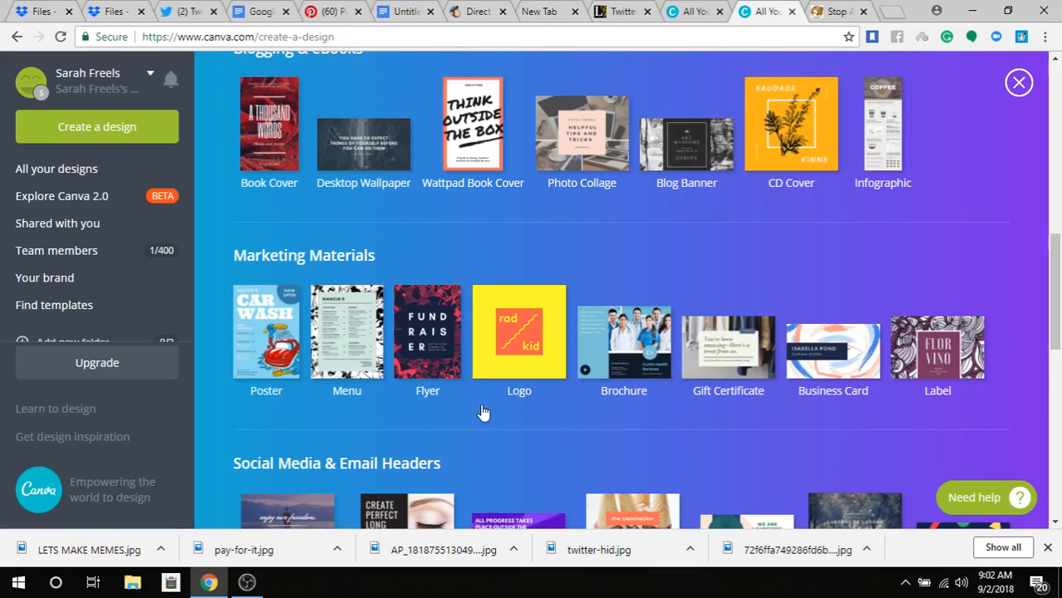
pyautogui.scroll(-2, 479, 408)
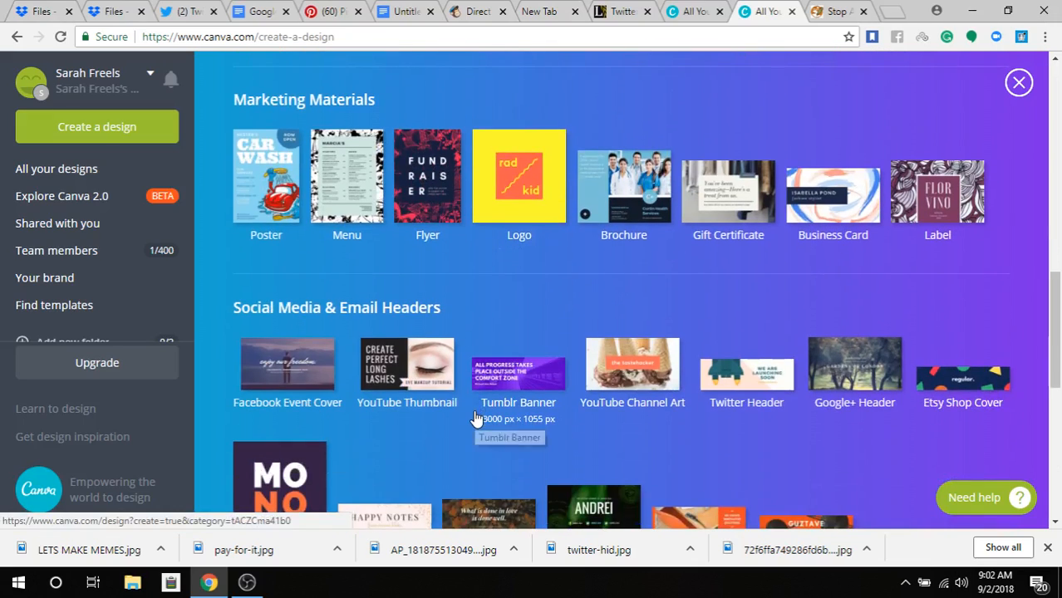
pyautogui.scroll(-3, 465, 416)
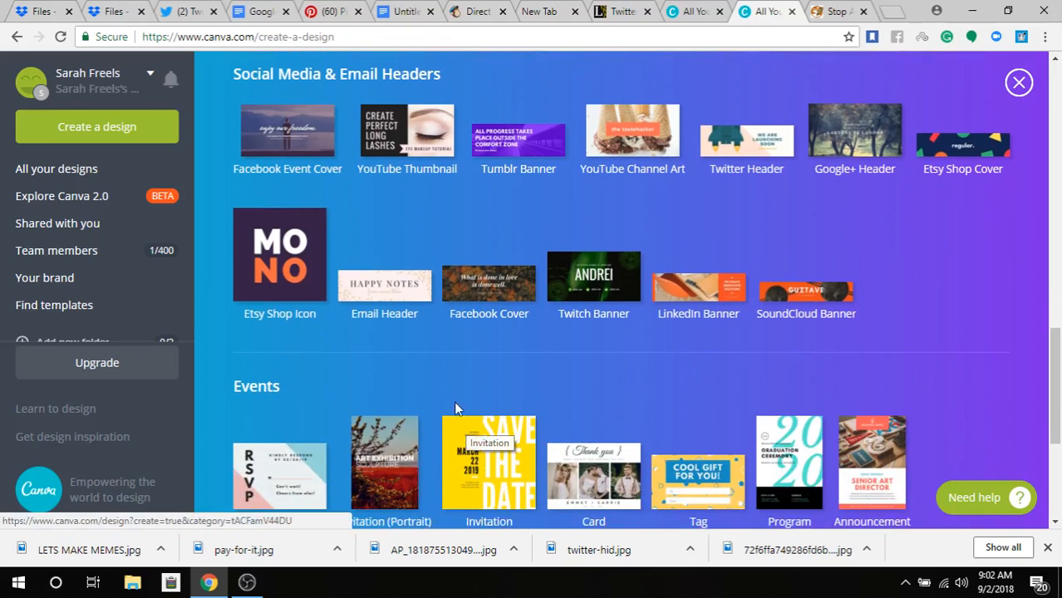
pyautogui.scroll(-3, 433, 359)
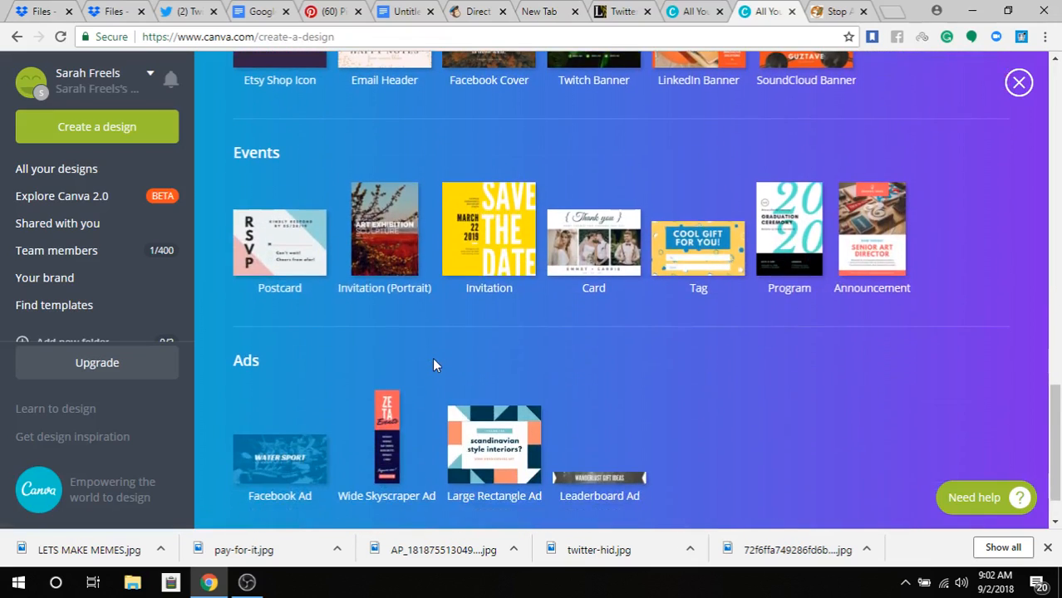
pyautogui.scroll(-1, 434, 364)
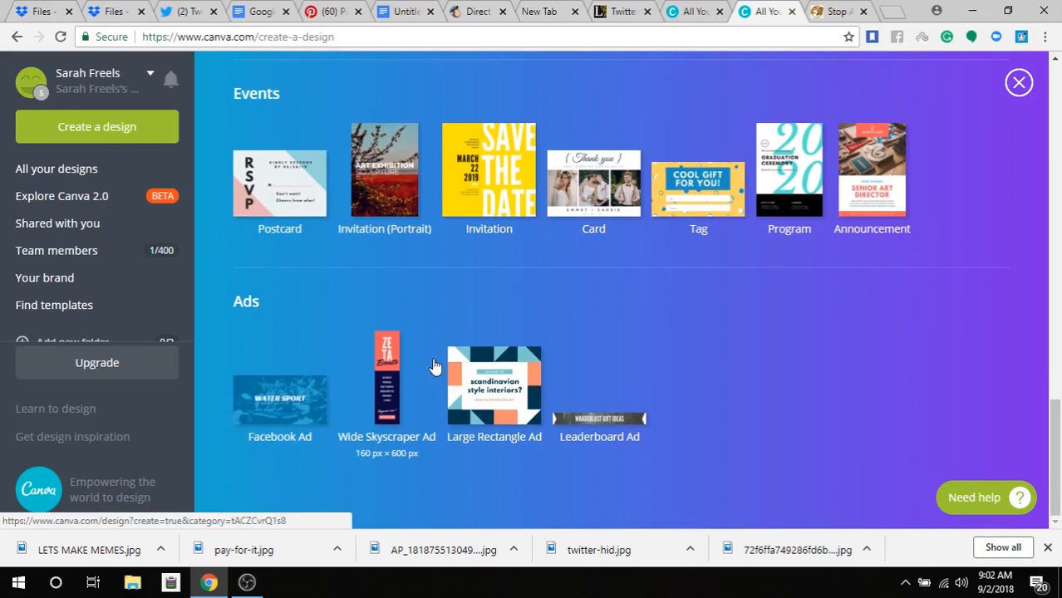
pyautogui.scroll(1, 322, 307)
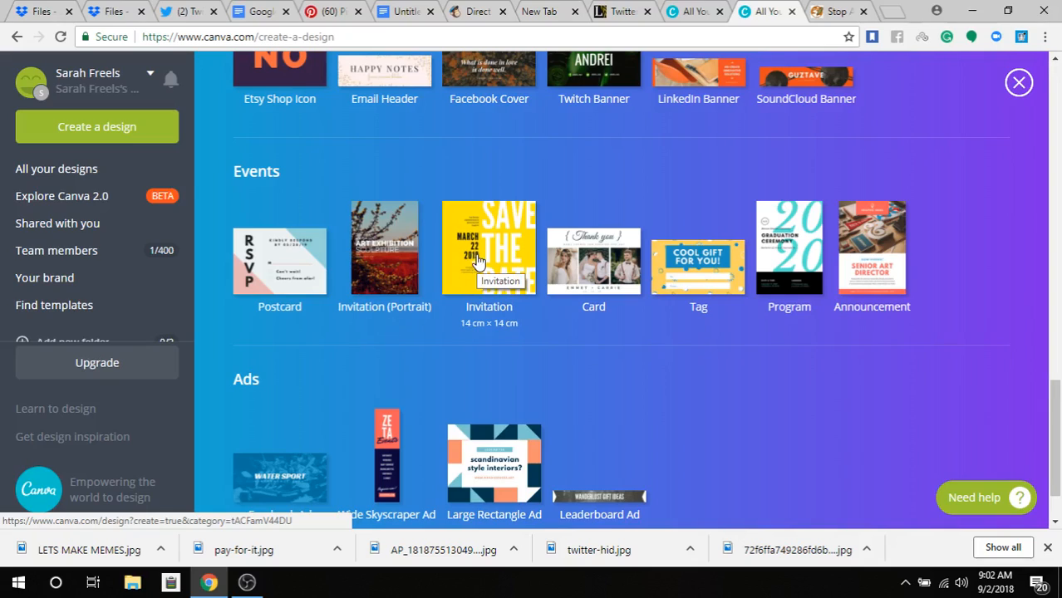
pyautogui.scroll(2, 477, 260)
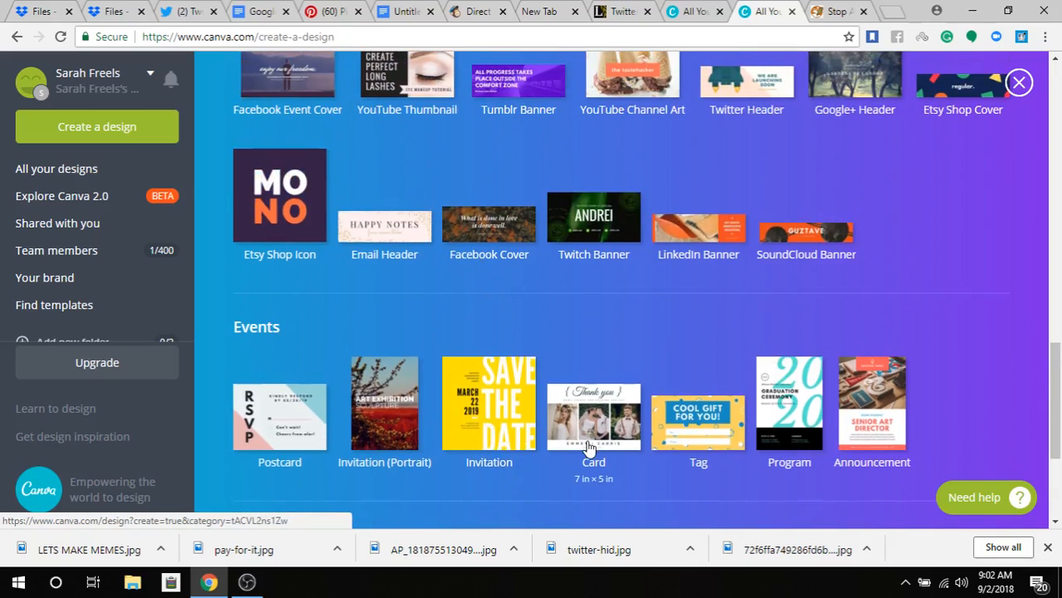
pyautogui.click(589, 447)
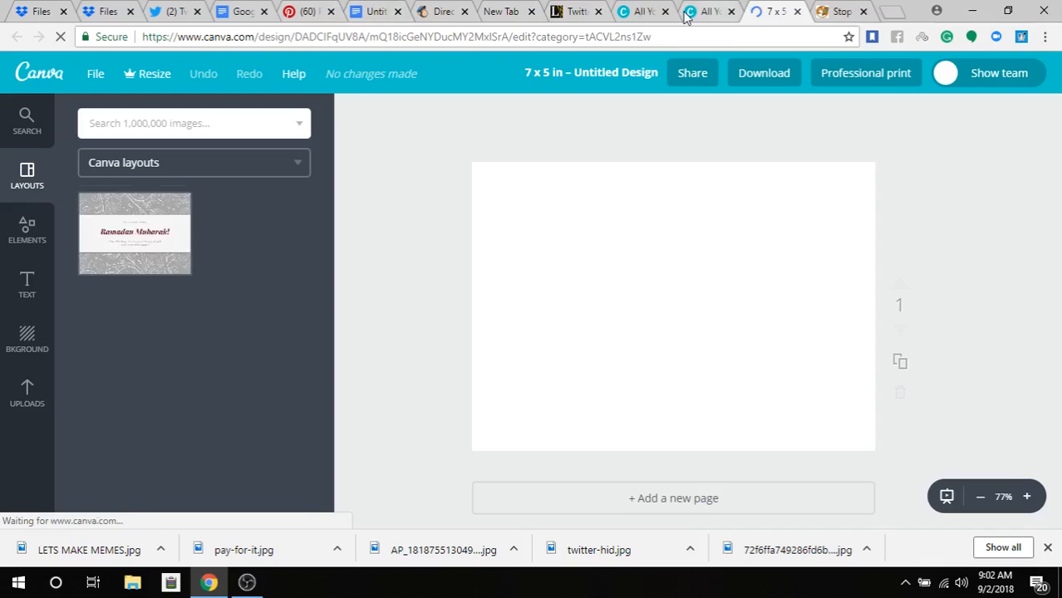
# Step: Switch to the Google Docs link list, open the bullshit_hero tweet and read its Facebook employees' quote and New York Times source
pyautogui.click(371, 11)
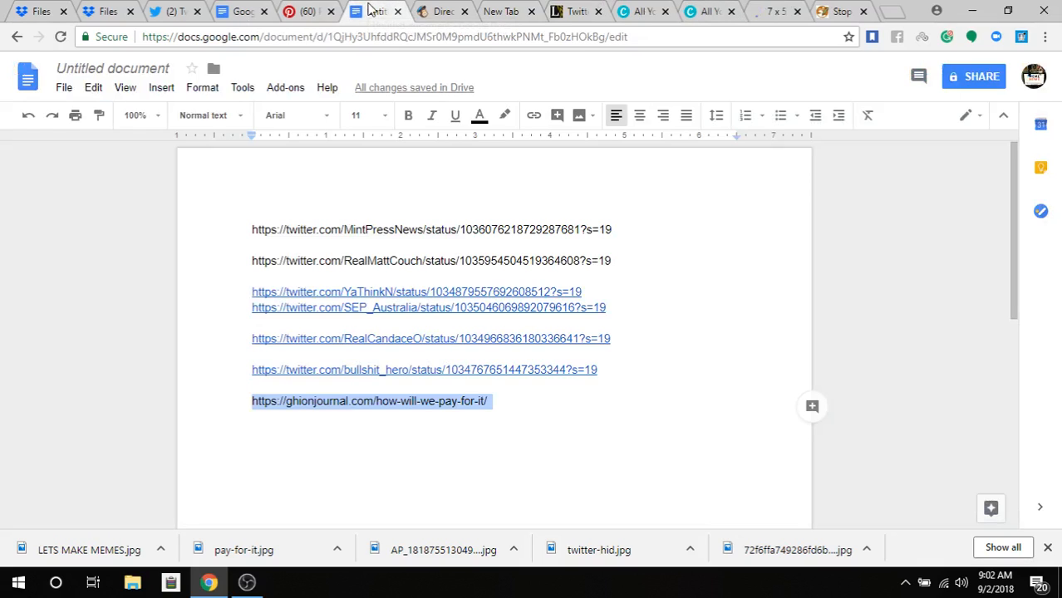
pyautogui.doubleClick(330, 371)
pyautogui.click(289, 392)
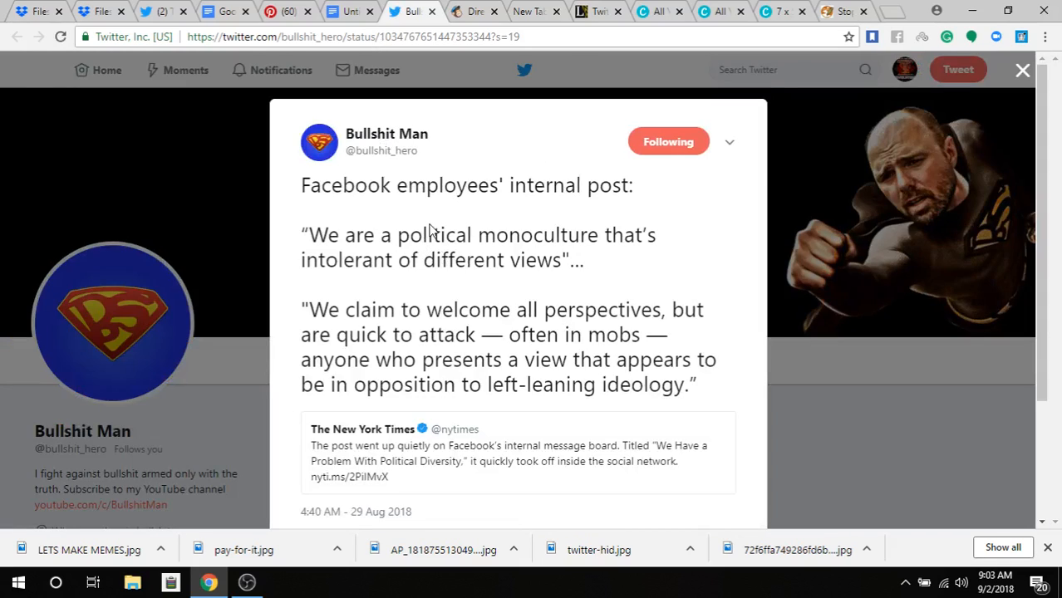
pyautogui.scroll(-3, 371, 390)
pyautogui.scroll(1, 365, 270)
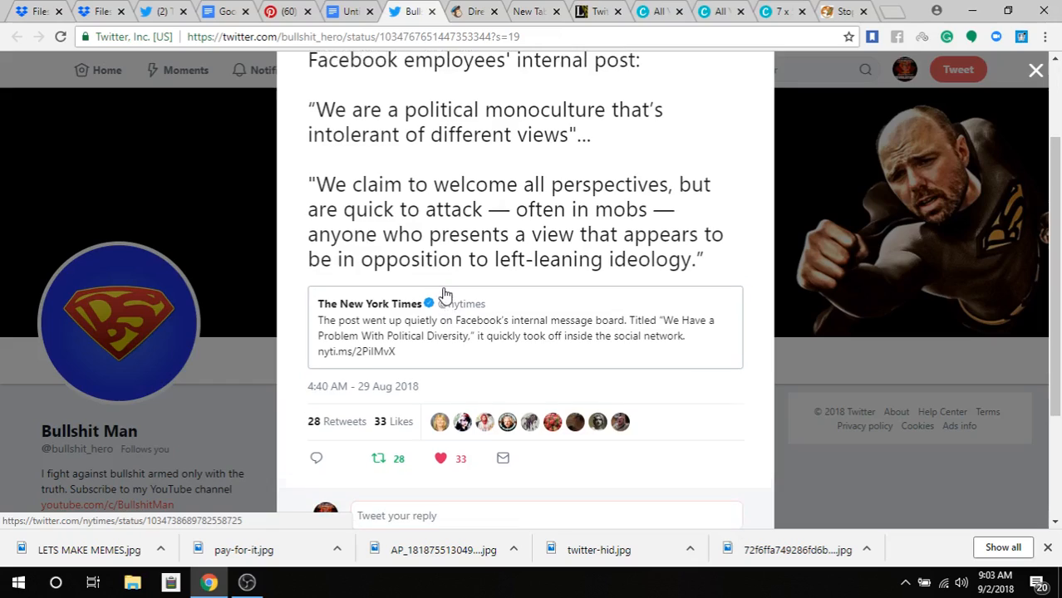
pyautogui.scroll(2, 438, 278)
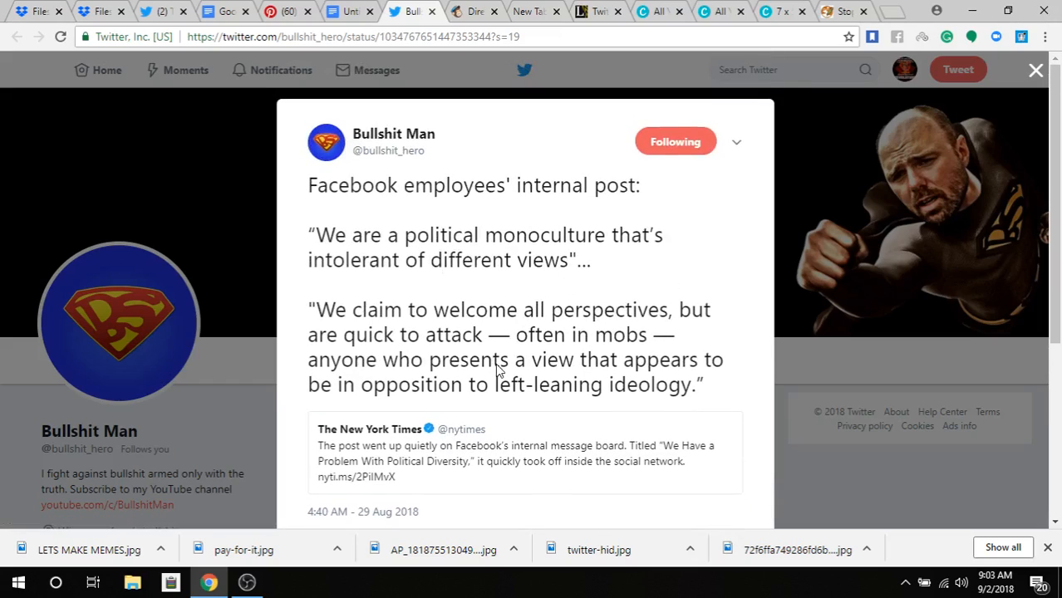
pyautogui.scroll(-2, 495, 363)
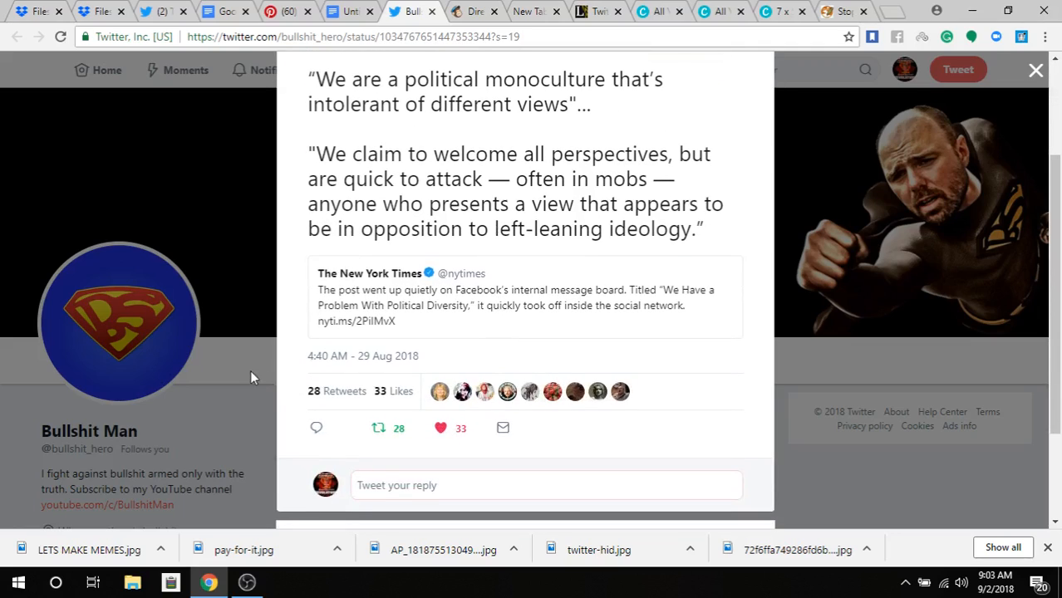
# Step: Leave the tweet, search Twitter for "me" and open the suggested Disobedient Media profile
pyautogui.click(250, 370)
pyautogui.click(761, 73)
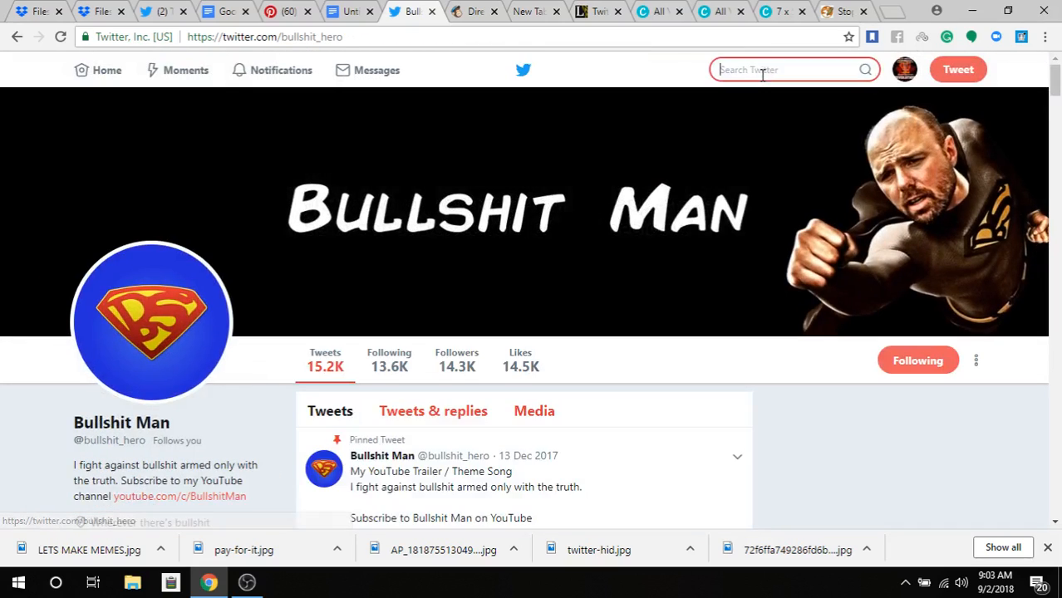
pyautogui.write('m')
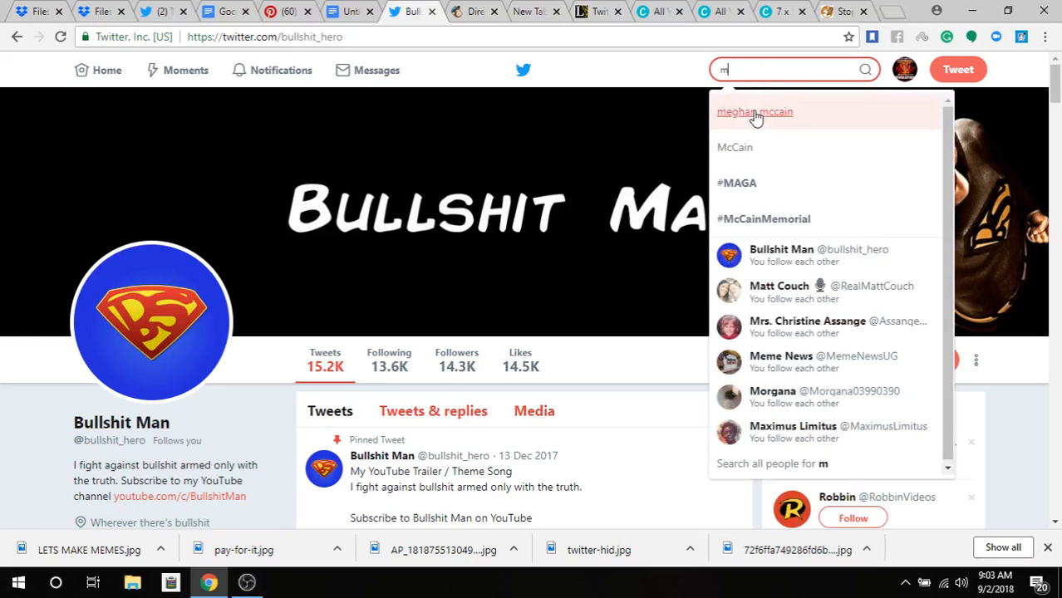
pyautogui.write('e')
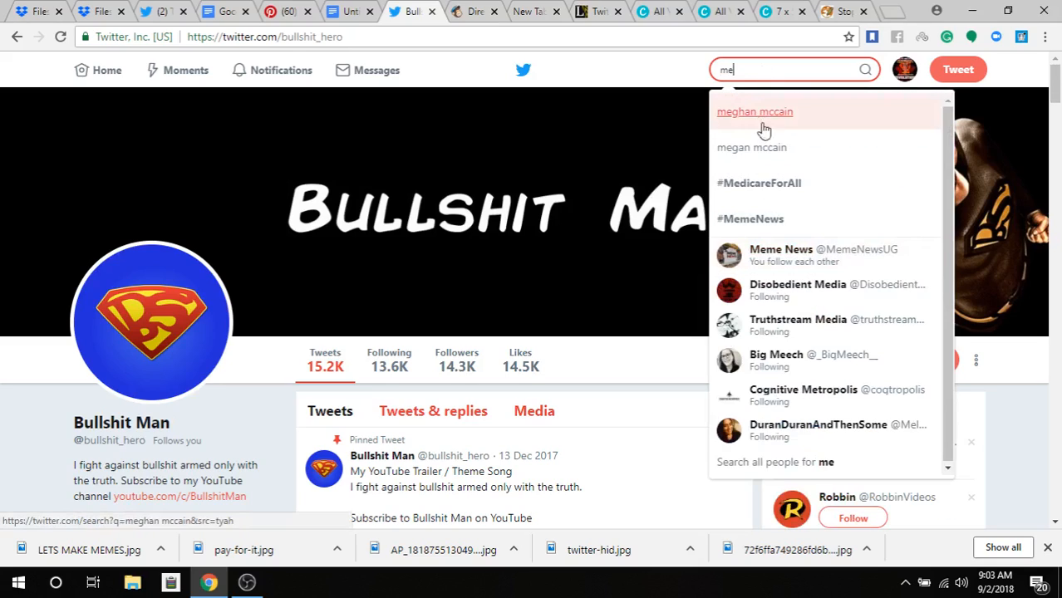
pyautogui.click(796, 286)
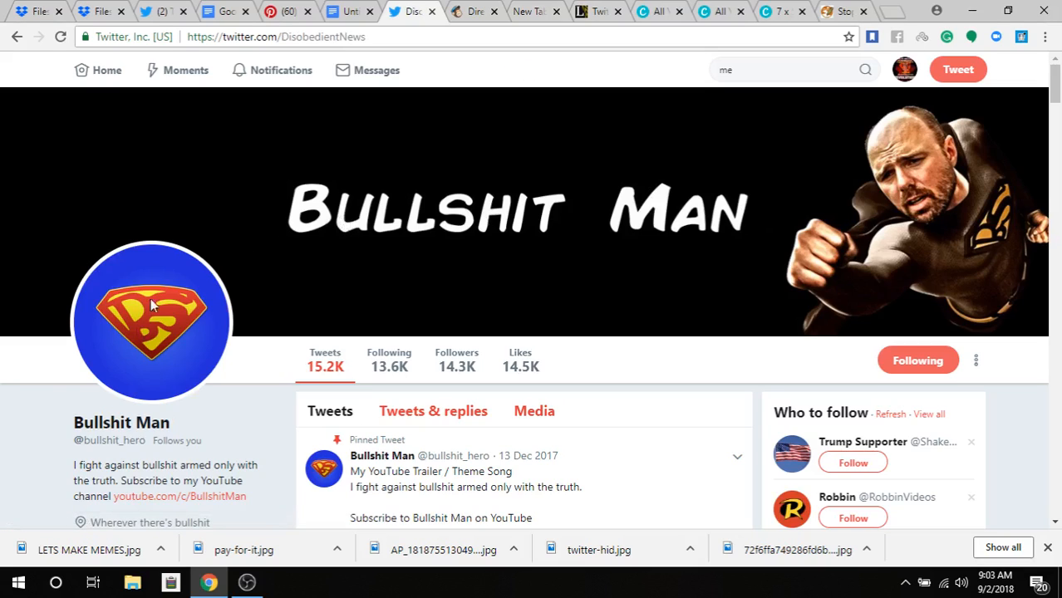
# Step: Find the Disobedient Media tweet about the Russian-Collusion Narrative and open its "Evolution of the Russian-Collusion Narrative — Part Two" article
pyautogui.scroll(-4, 158, 315)
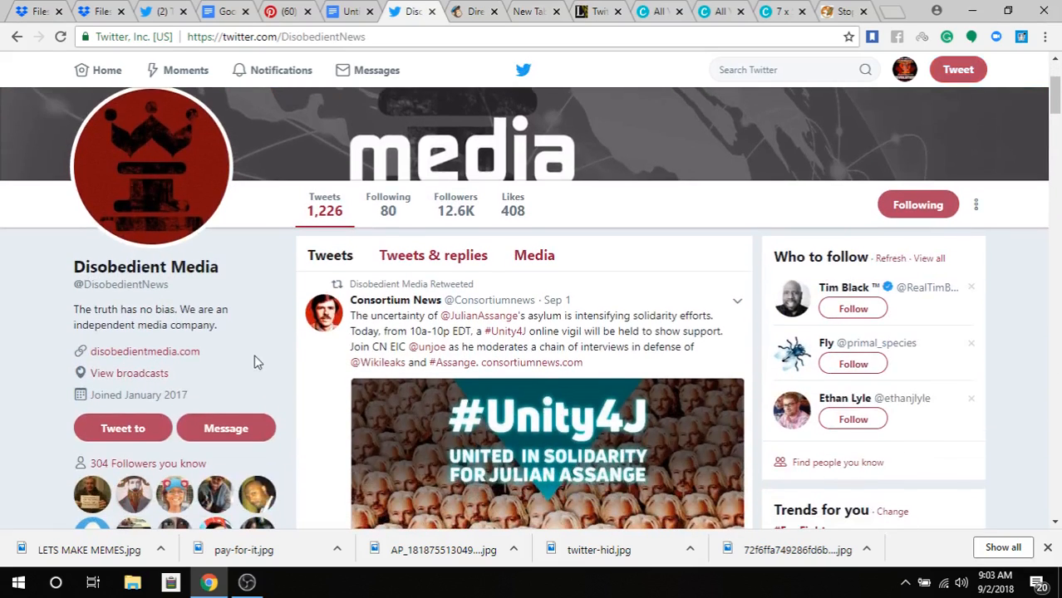
pyautogui.scroll(-3, 258, 359)
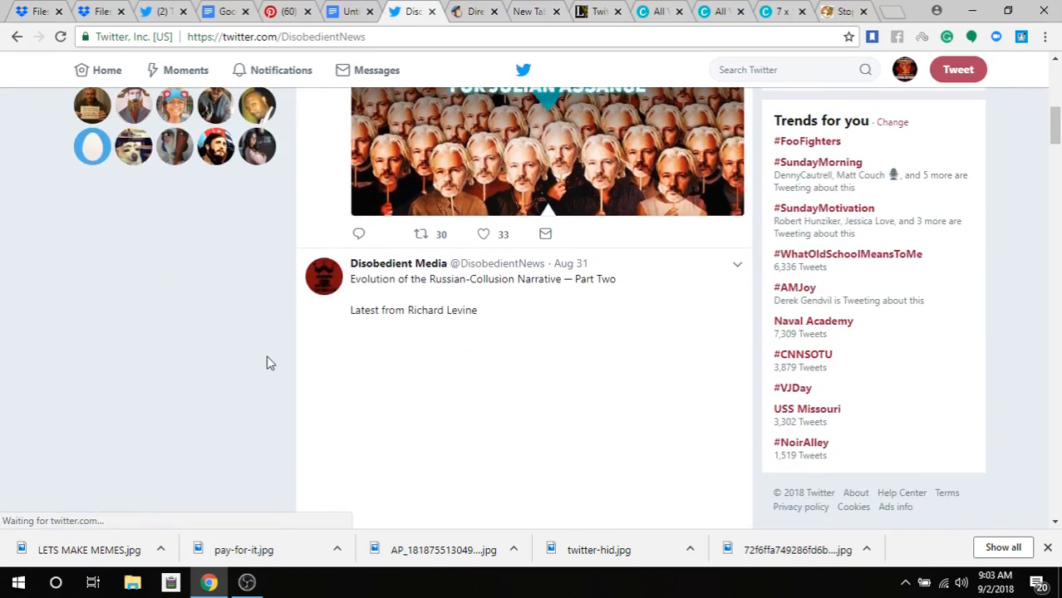
pyautogui.scroll(-2, 268, 363)
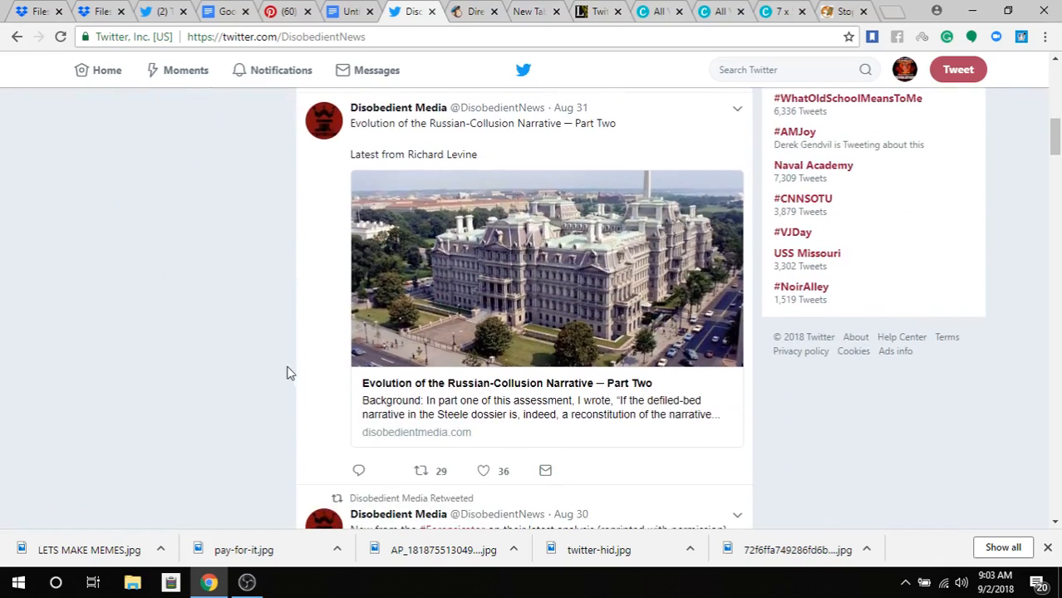
pyautogui.click(415, 387)
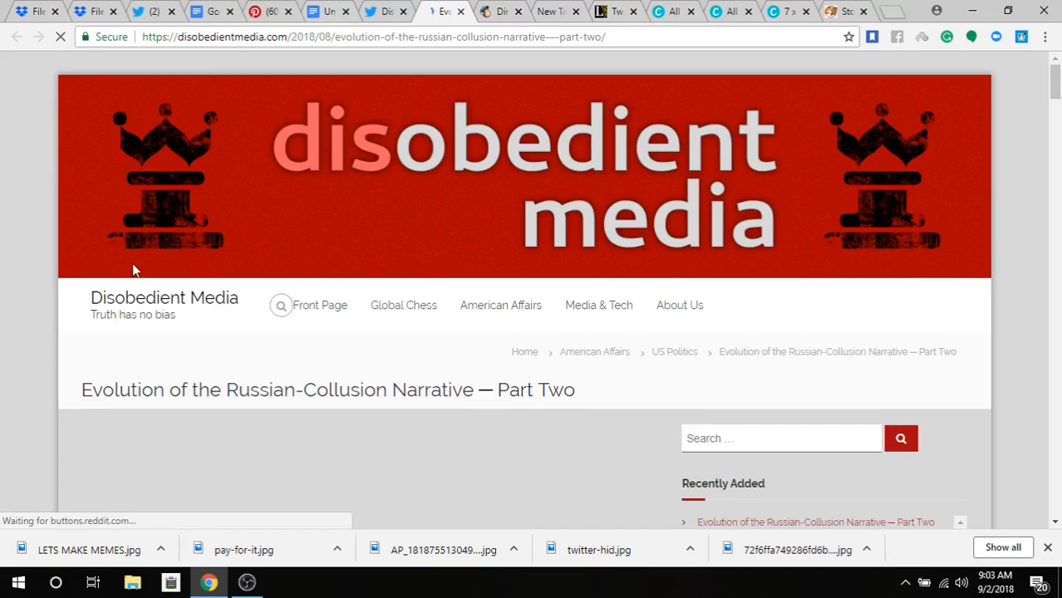
# Step: Copy the article's headline "Evolution of the Russian-Collusion Narrative — Part Two"
pyautogui.scroll(-1, 370, 349)
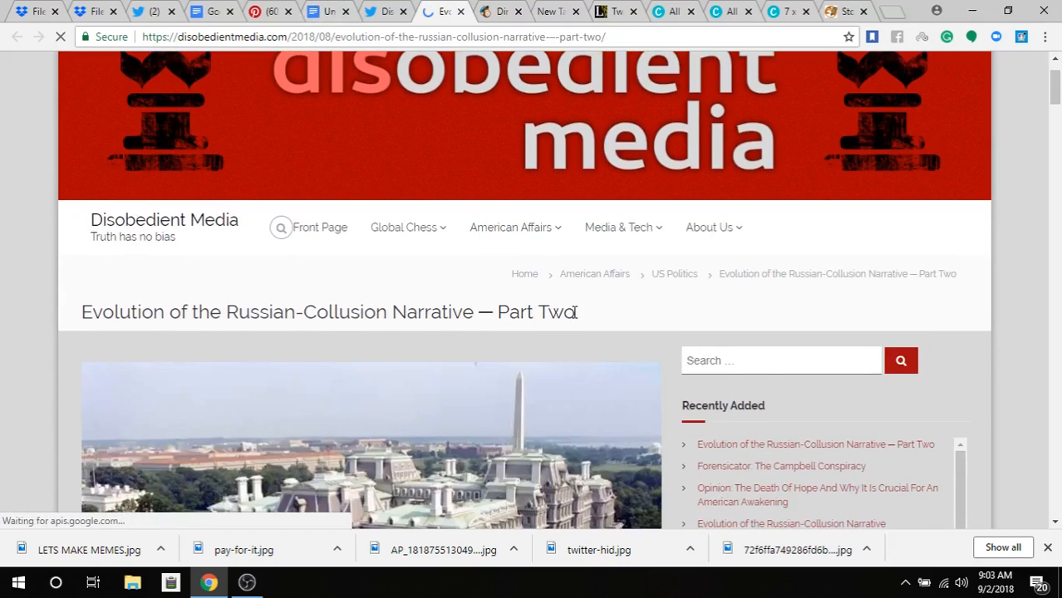
pyautogui.moveTo(577, 311); pyautogui.dragTo(70, 305)
pyautogui.rightClick(120, 309)
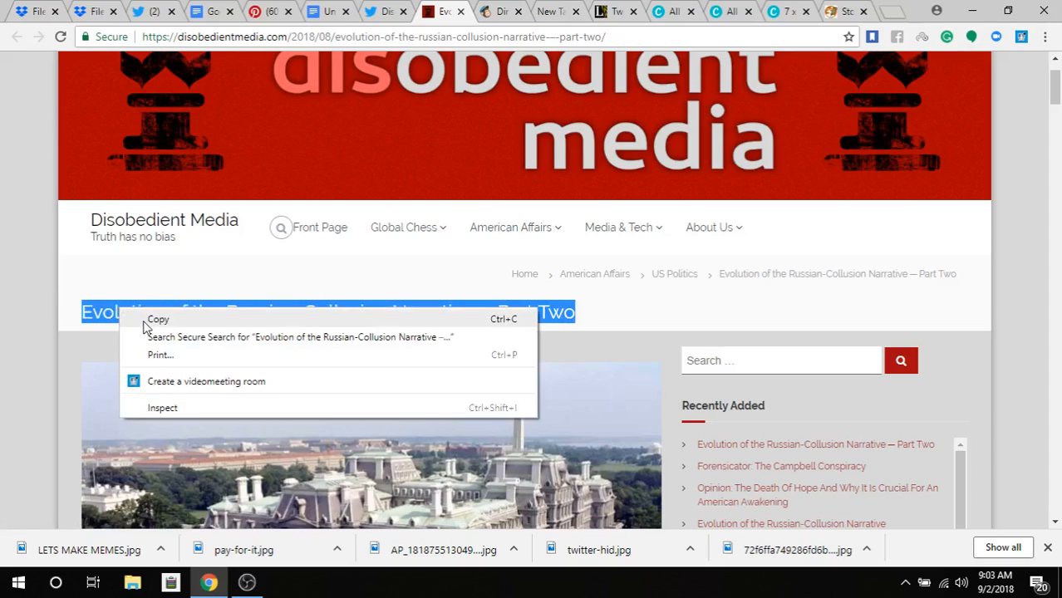
pyautogui.click(146, 322)
# Step: Switch to Canva, return to its home page and start a new Presentation design
pyautogui.click(787, 12)
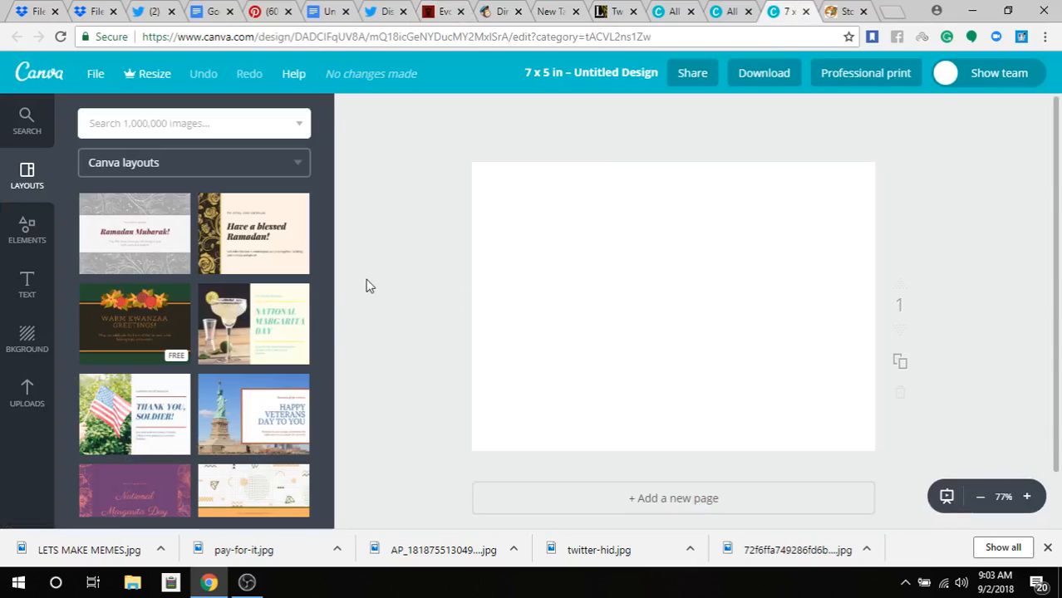
pyautogui.click(38, 83)
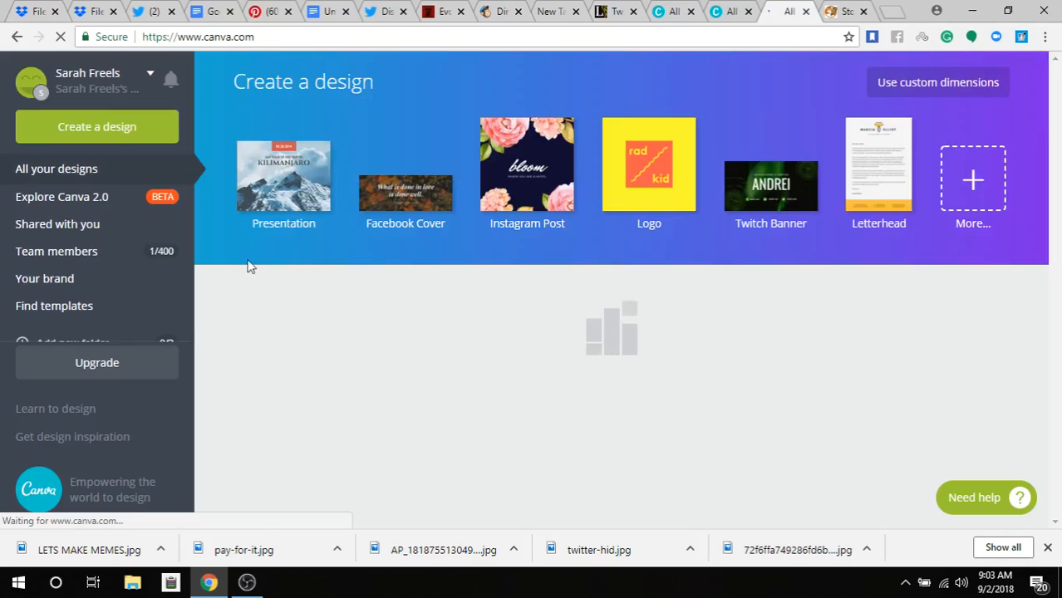
pyautogui.click(302, 180)
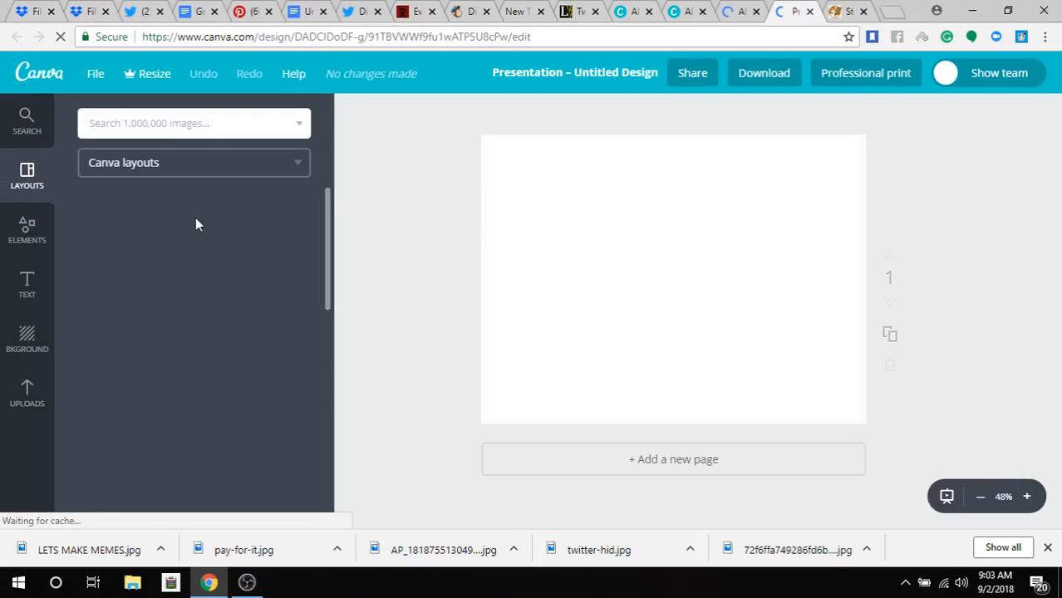
# Step: Browse the presentation layouts and expand the Creating A Sales Pitch Presentation set
pyautogui.scroll(-3, 242, 320)
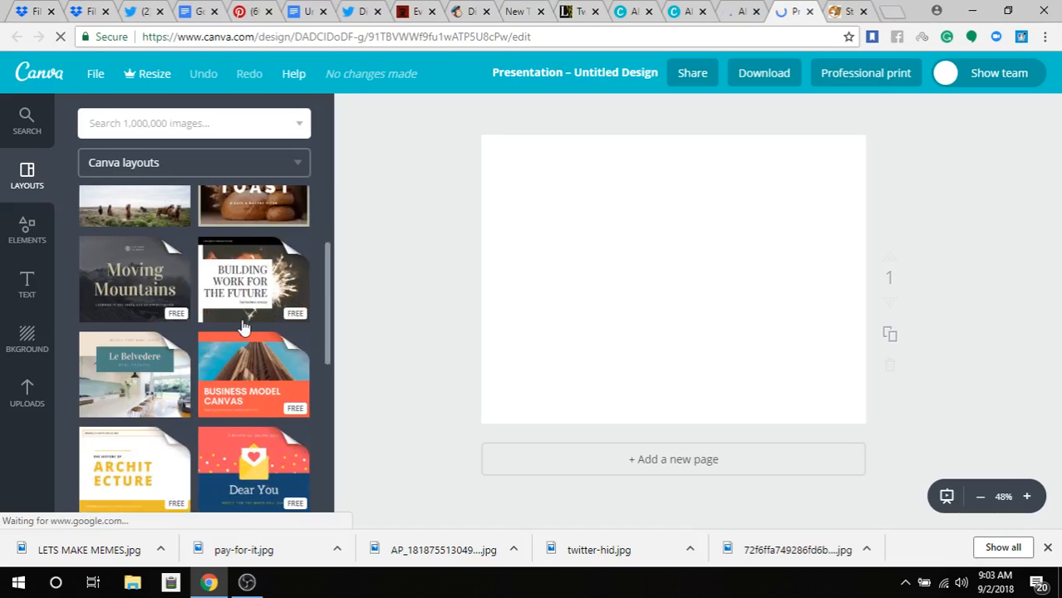
pyautogui.scroll(-2, 241, 324)
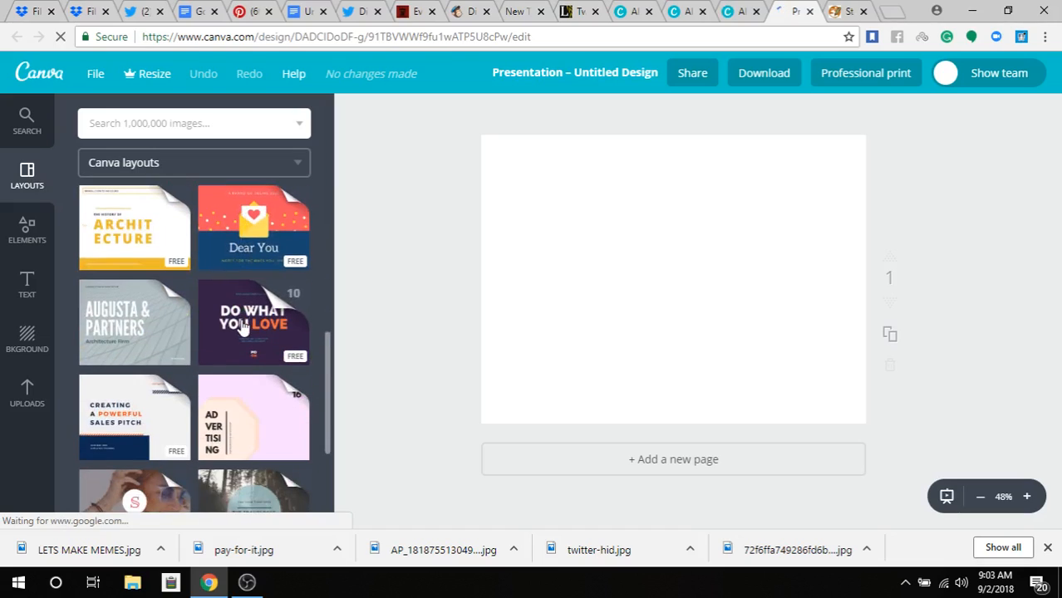
pyautogui.scroll(-2, 131, 341)
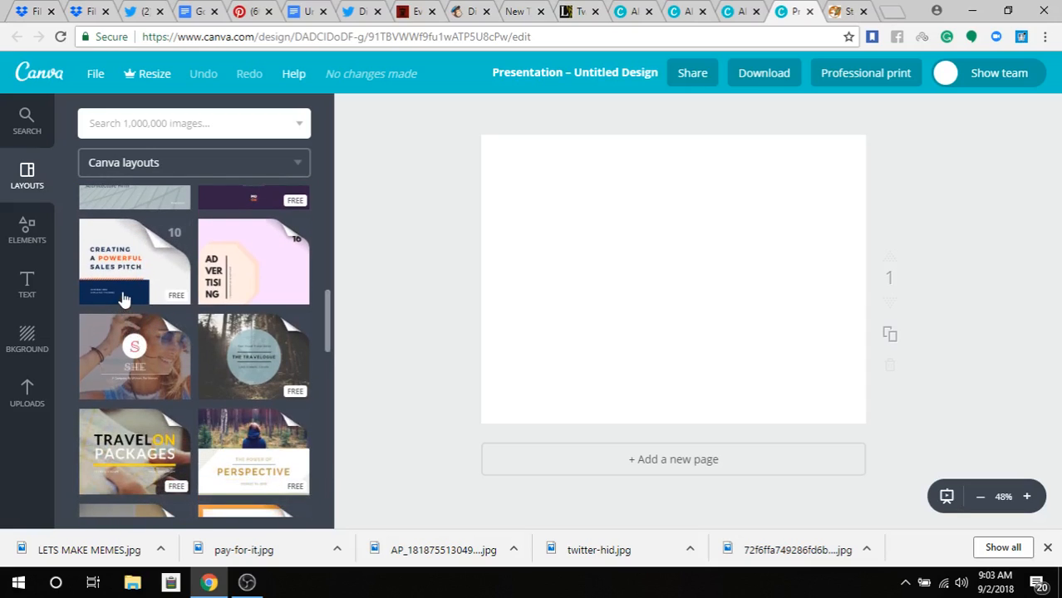
pyautogui.click(123, 299)
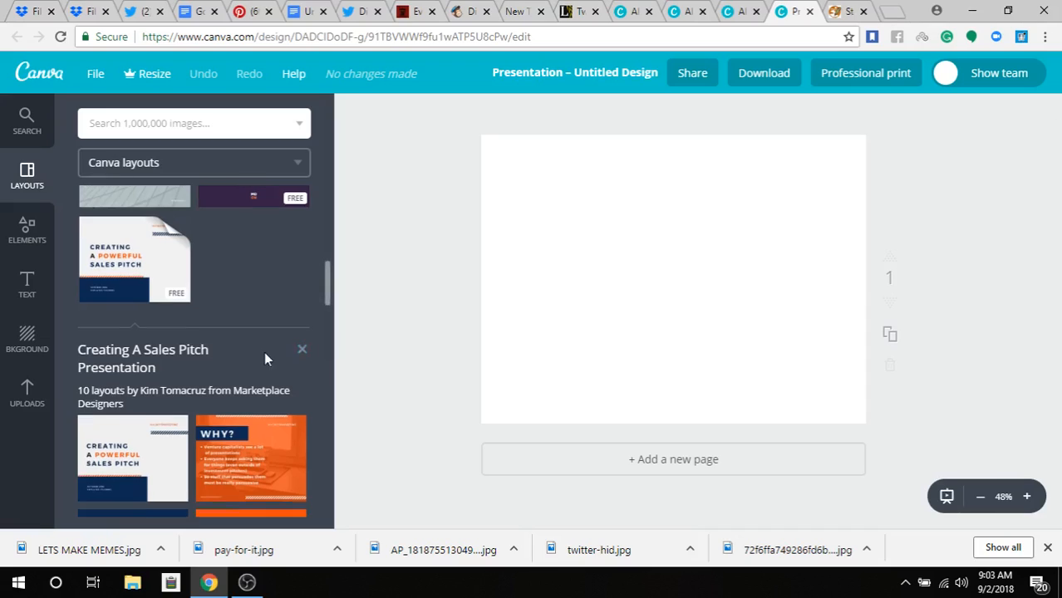
pyautogui.scroll(-2, 265, 351)
pyautogui.scroll(-1, 264, 359)
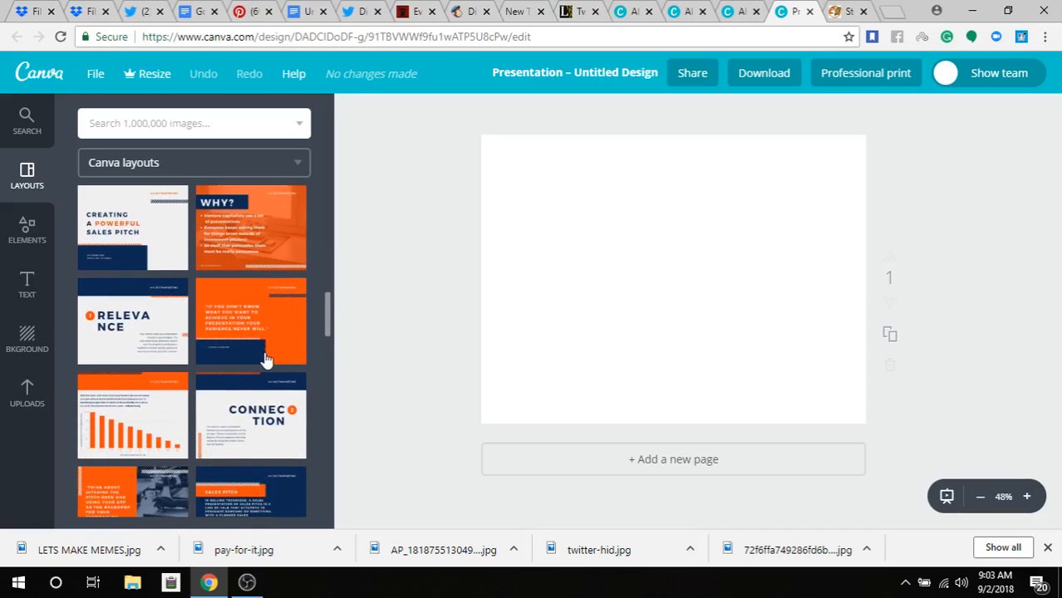
# Step: Apply the orange WHY? layout and replace its background photo with the article's government building photo
pyautogui.click(243, 243)
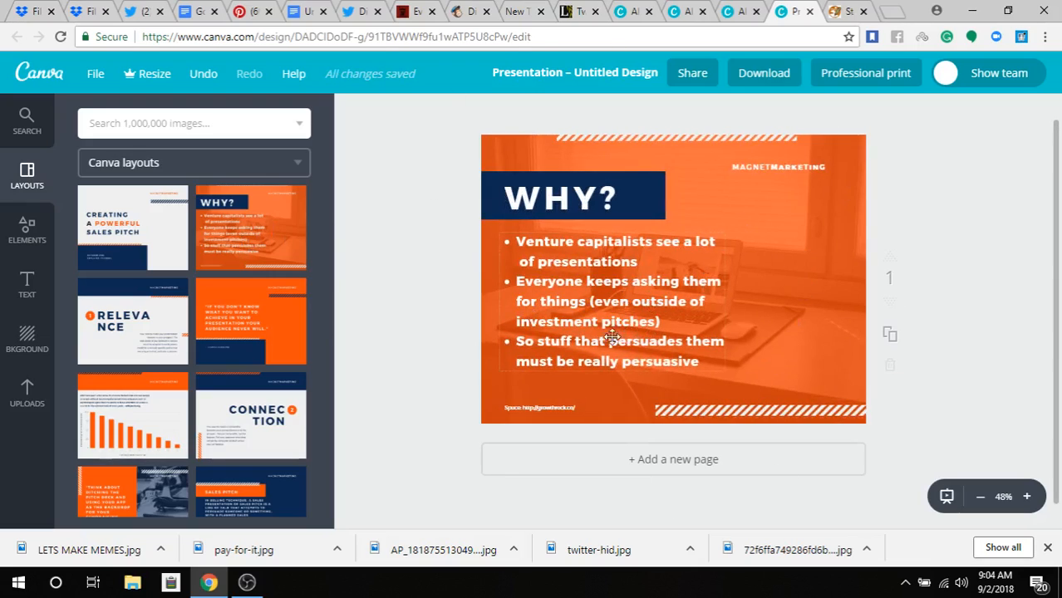
pyautogui.click(799, 220)
pyautogui.click(27, 391)
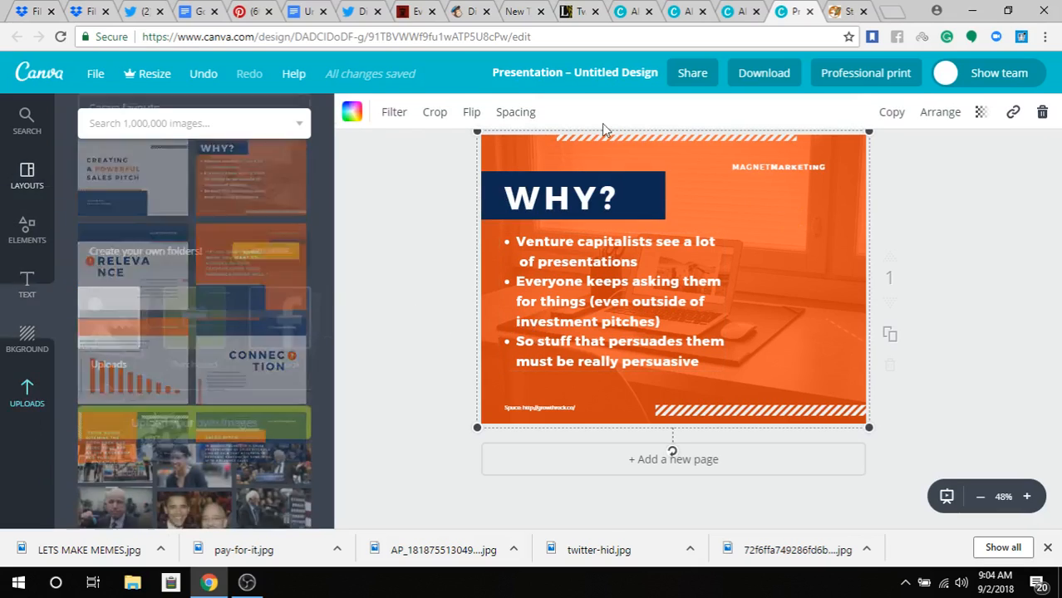
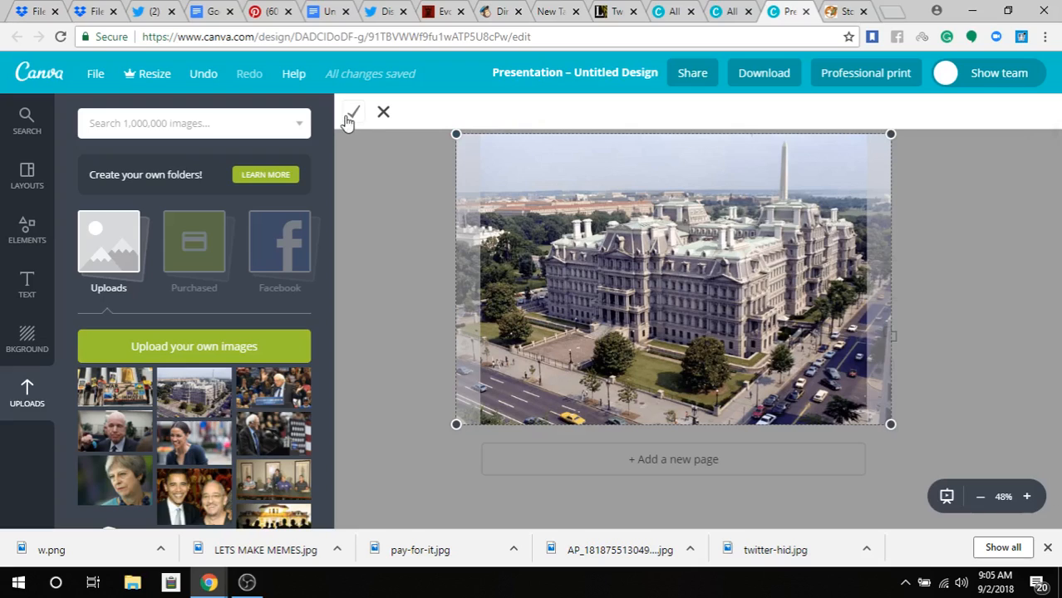
pyautogui.click(27, 178)
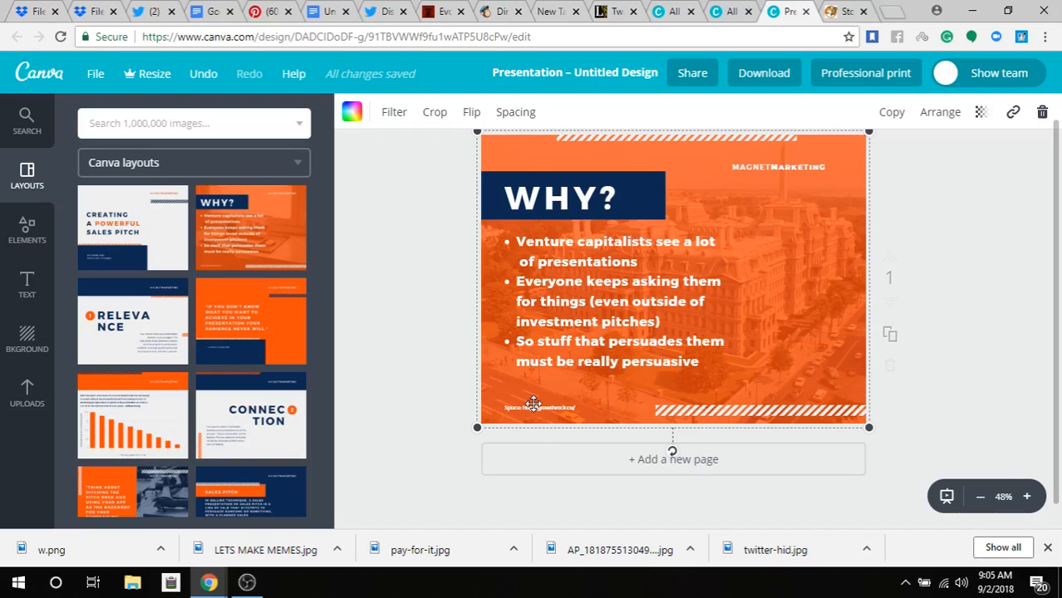
pyautogui.press('Escape')
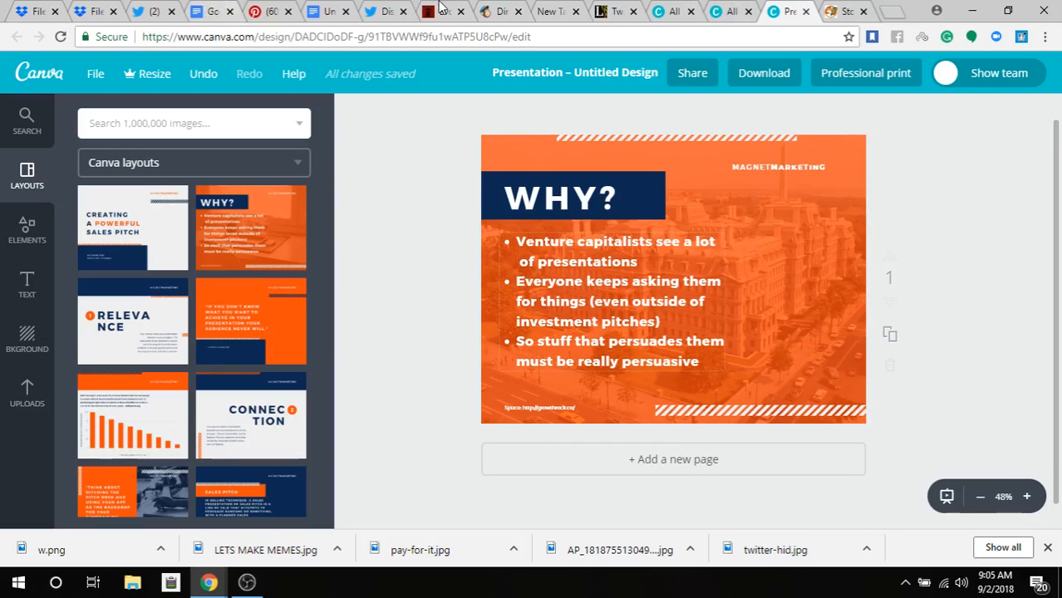
# Step: Return to the Disobedient Media article and copy its opening Background paragraph
pyautogui.scroll(-4, 367, 309)
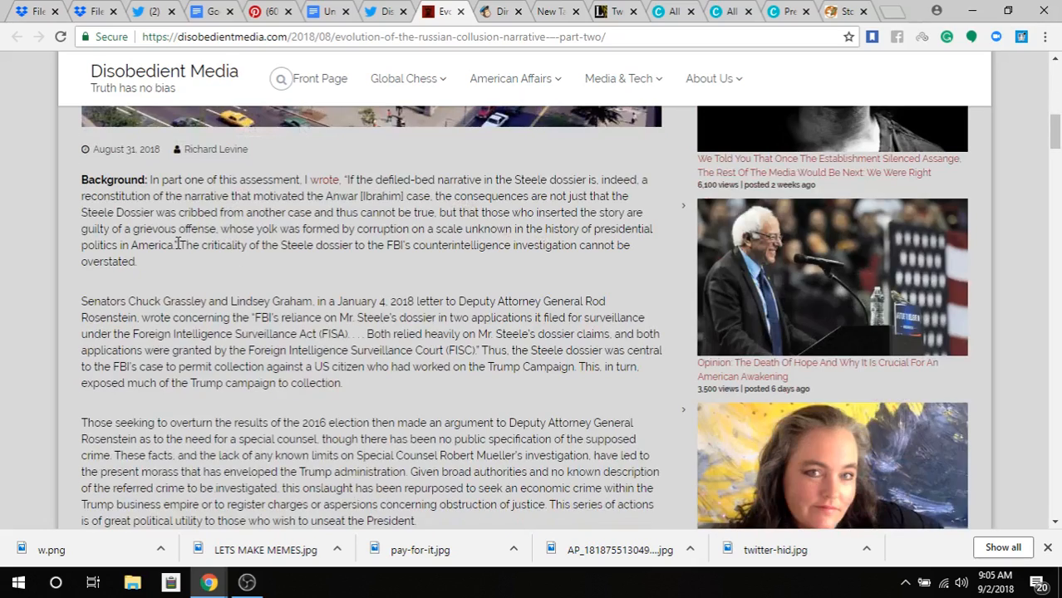
pyautogui.scroll(1, 177, 233)
pyautogui.moveTo(82, 257); pyautogui.dragTo(82, 179)
pyautogui.scroll(-1, 126, 259)
pyautogui.rightClick(118, 192)
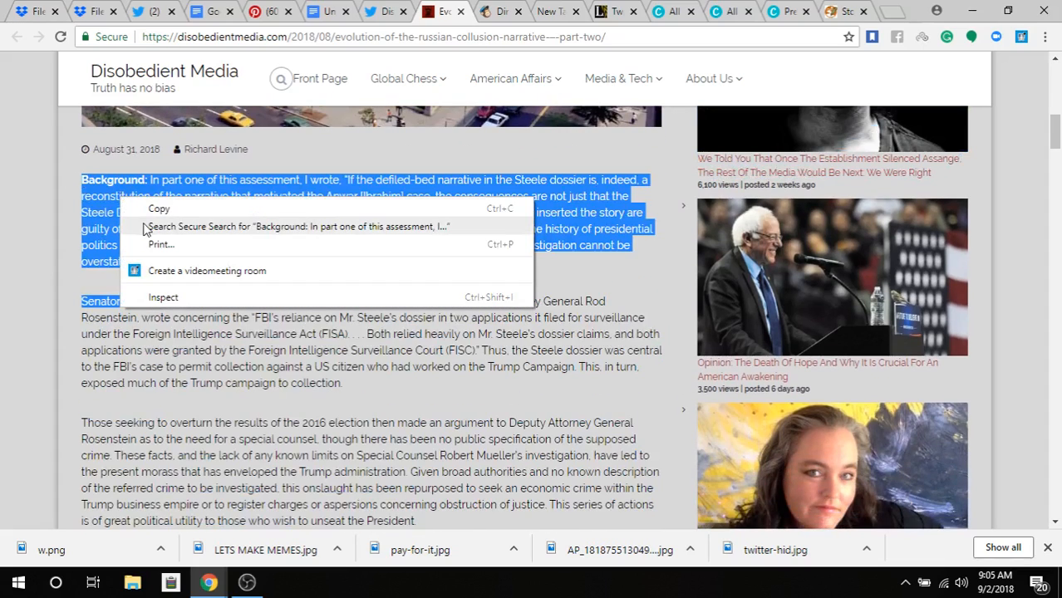
pyautogui.click(151, 212)
# Step: Go back to the Canva presentation and replace the bullet text below WHY? with the copied Background paragraph
pyautogui.click(729, 8)
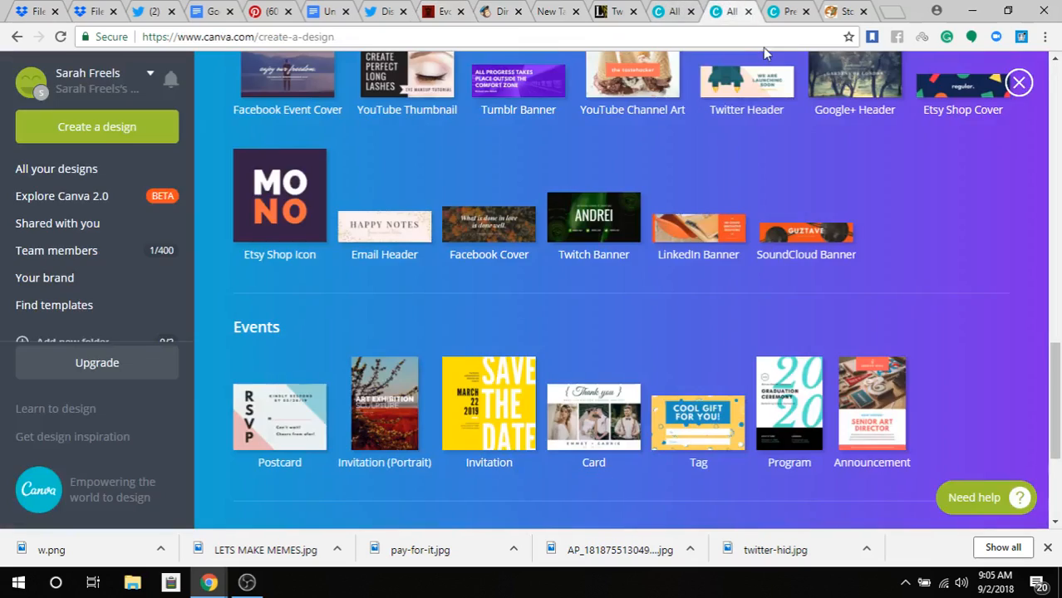
pyautogui.click(780, 10)
pyautogui.moveTo(627, 333); pyautogui.dragTo(512, 240)
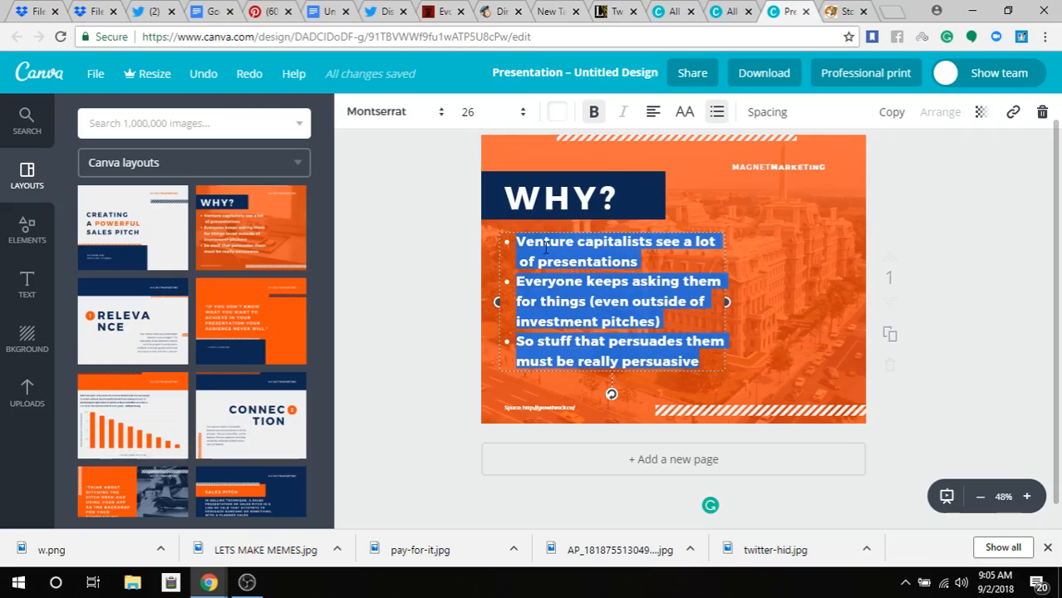
pyautogui.rightClick(540, 245)
pyautogui.click(599, 321)
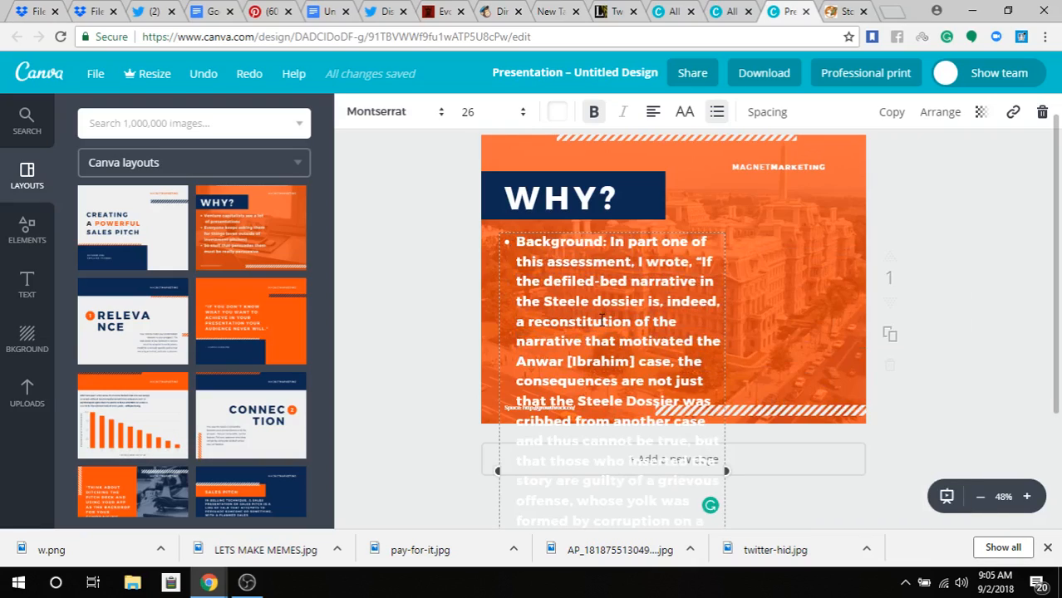
# Step: Widen the pasted paragraph's text box to nearly the slide's width and set its font size to 18
pyautogui.moveTo(829, 391); pyautogui.dragTo(831, 349)
pyautogui.click(497, 110)
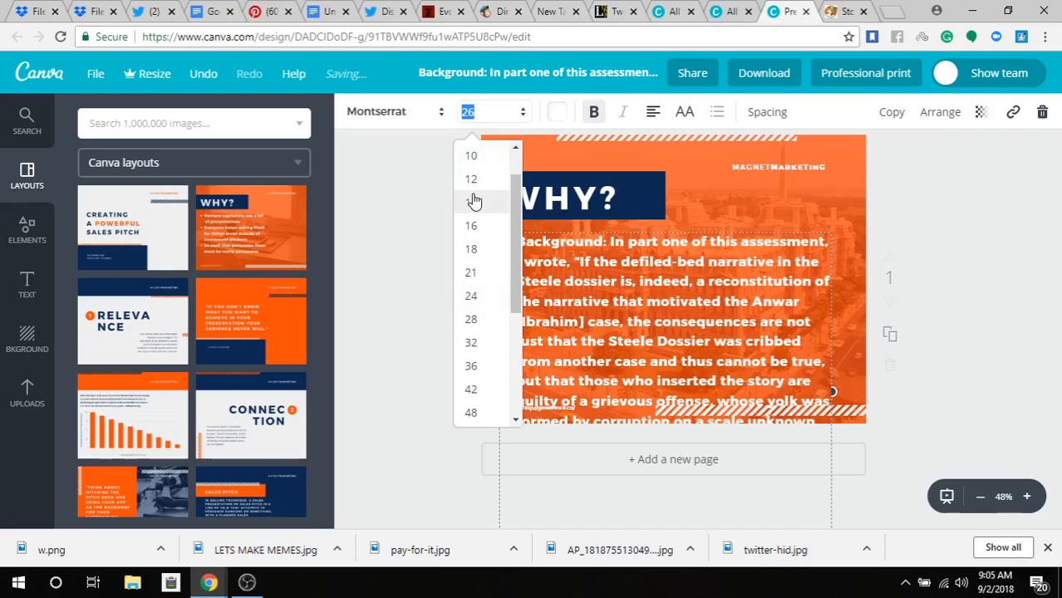
pyautogui.click(471, 202)
pyautogui.click(480, 117)
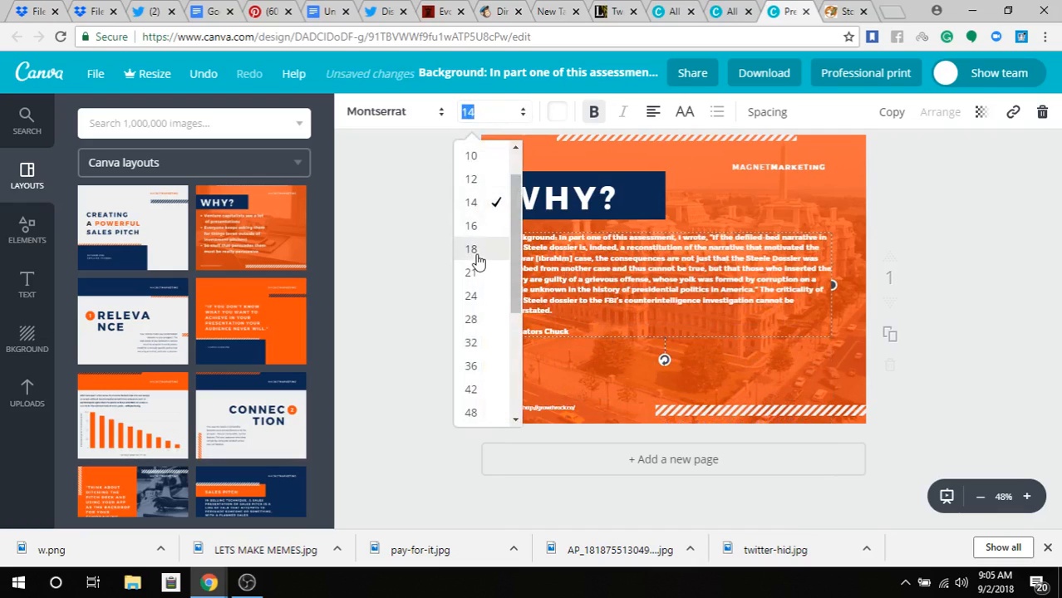
pyautogui.click(476, 249)
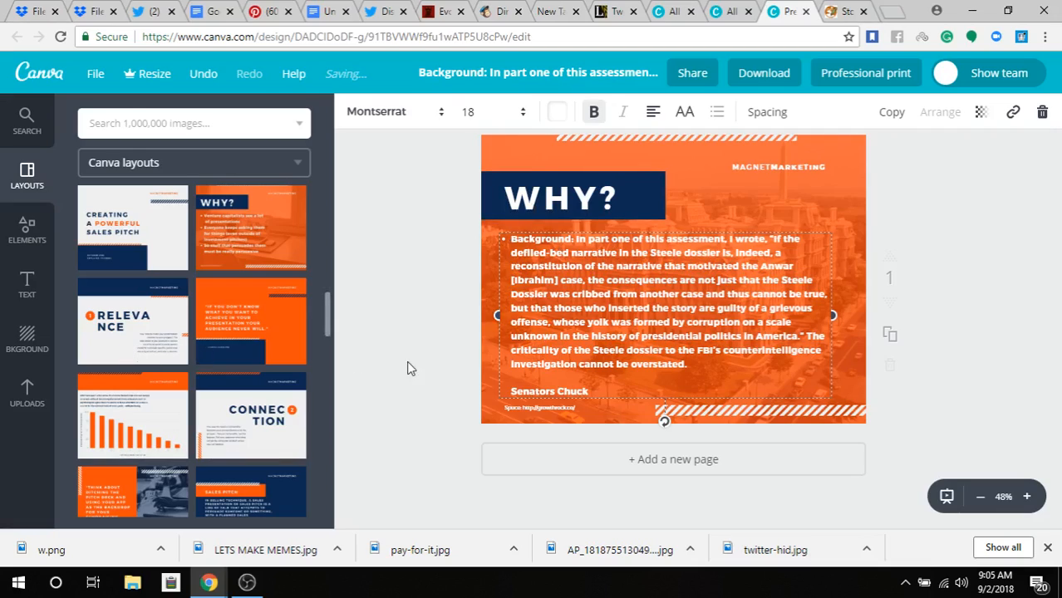
pyautogui.click(356, 322)
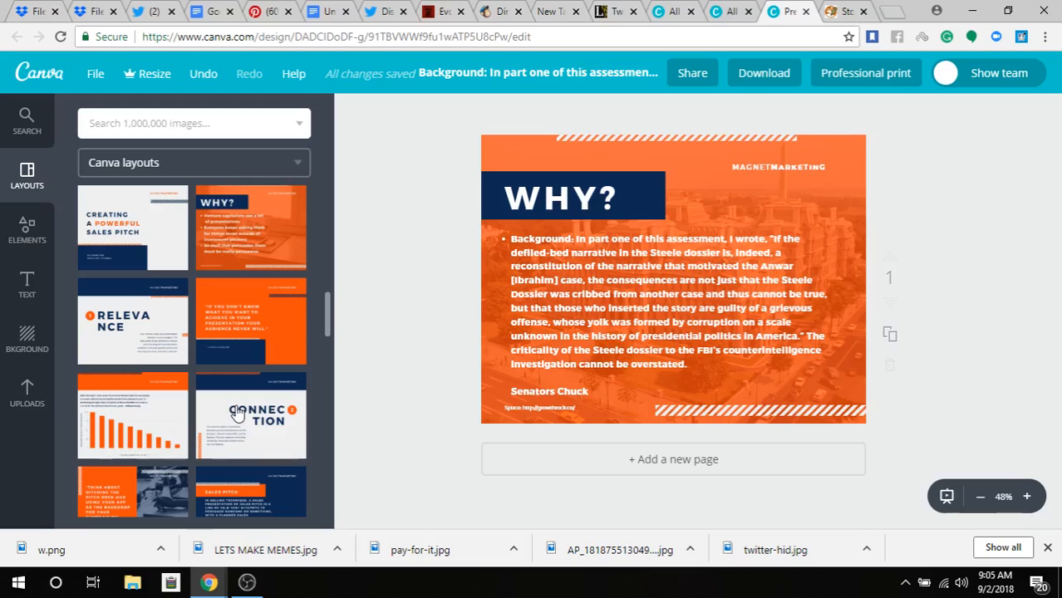
# Step: Replace the page content with the CONNECTION layout and paste the copied Background paragraph over its body text
pyautogui.click(263, 432)
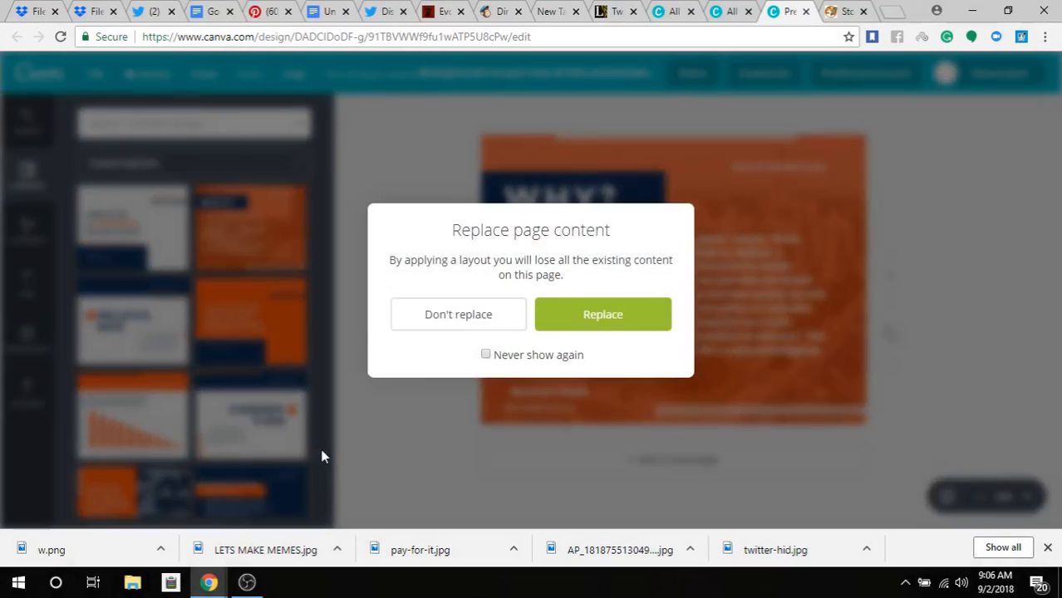
pyautogui.click(568, 319)
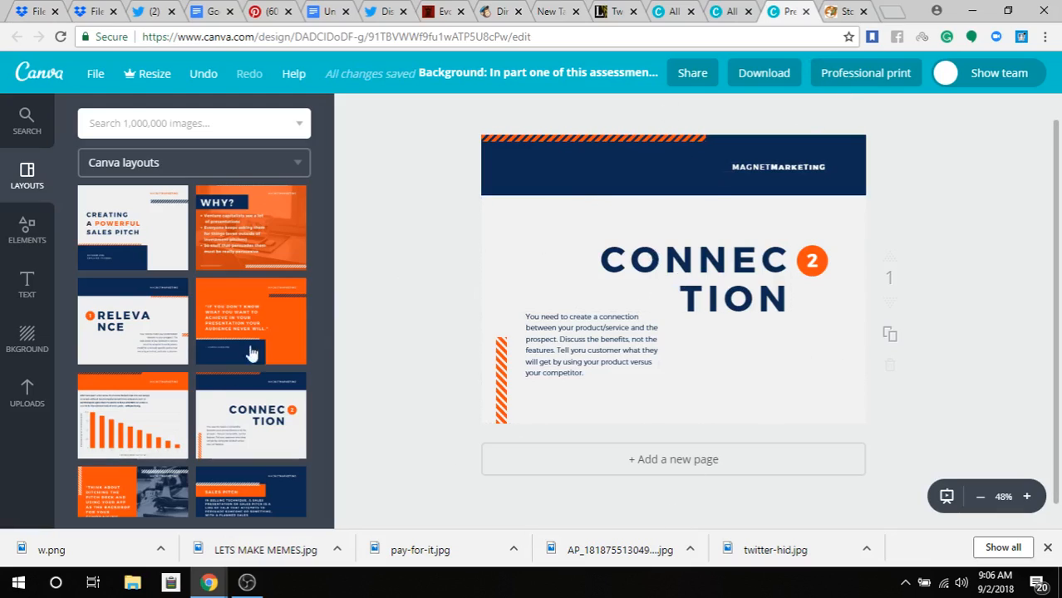
pyautogui.doubleClick(591, 373)
pyautogui.click(591, 373)
pyautogui.moveTo(592, 373); pyautogui.dragTo(520, 311)
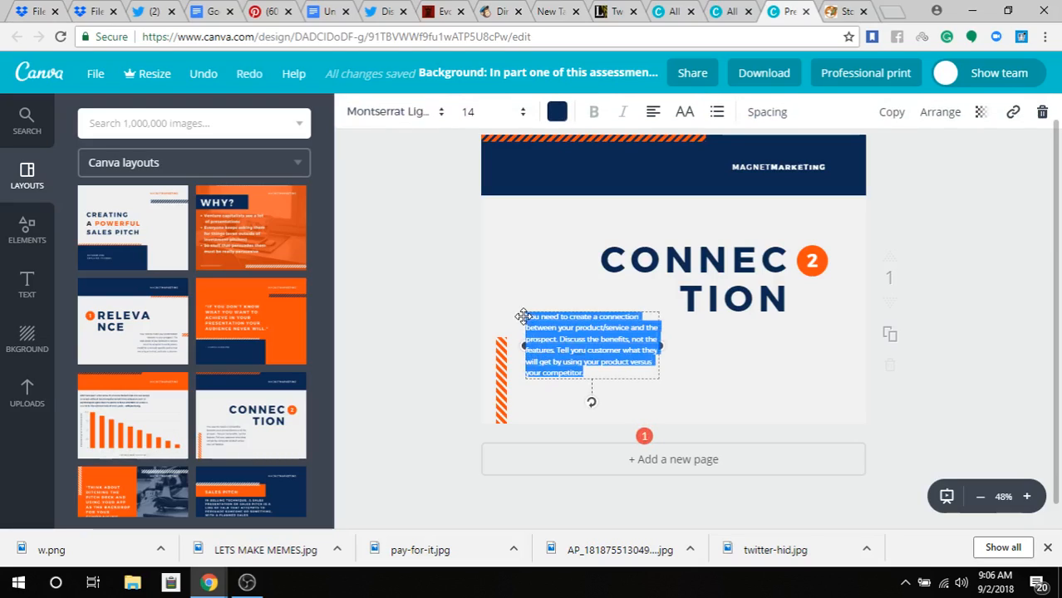
pyautogui.rightClick(557, 328)
pyautogui.click(594, 136)
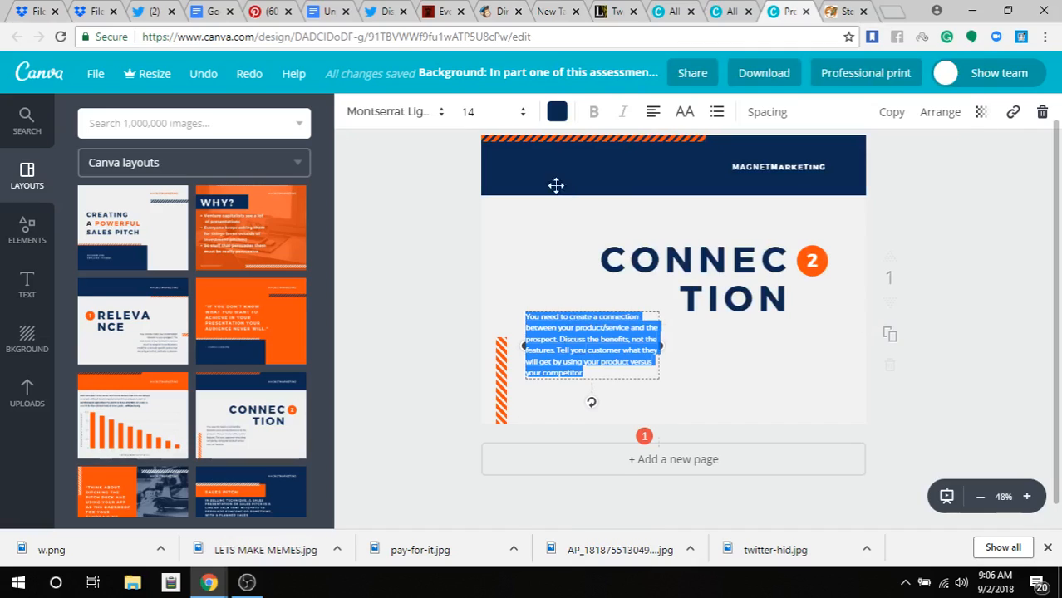
# Step: Widen the pasted paragraph's box, move the CONNECTION heading up under the navy band and centre the paragraph beneath it
pyautogui.moveTo(660, 413); pyautogui.dragTo(813, 371)
pyautogui.moveTo(723, 253); pyautogui.dragTo(722, 247)
pyautogui.moveTo(805, 256)
pyautogui.mouseDown()
pyautogui.moveTo(804, 240)
pyautogui.moveTo(727, 179)
pyautogui.moveTo(606, 156)
pyautogui.moveTo(721, 168)
pyautogui.moveTo(812, 263)
pyautogui.mouseUp()
pyautogui.moveTo(629, 381); pyautogui.dragTo(635, 366)
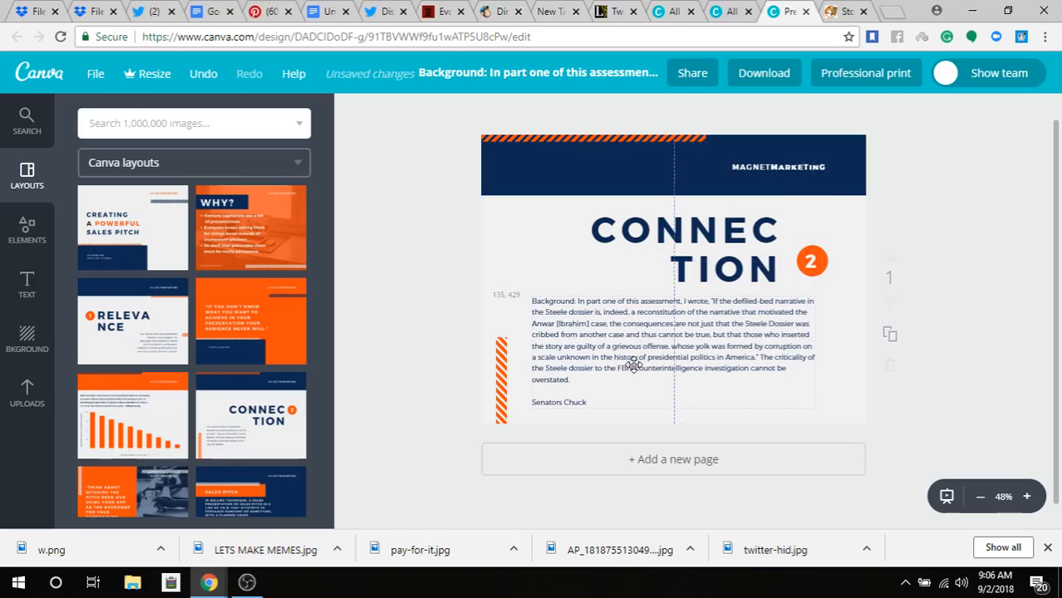
pyautogui.moveTo(692, 243); pyautogui.dragTo(696, 237)
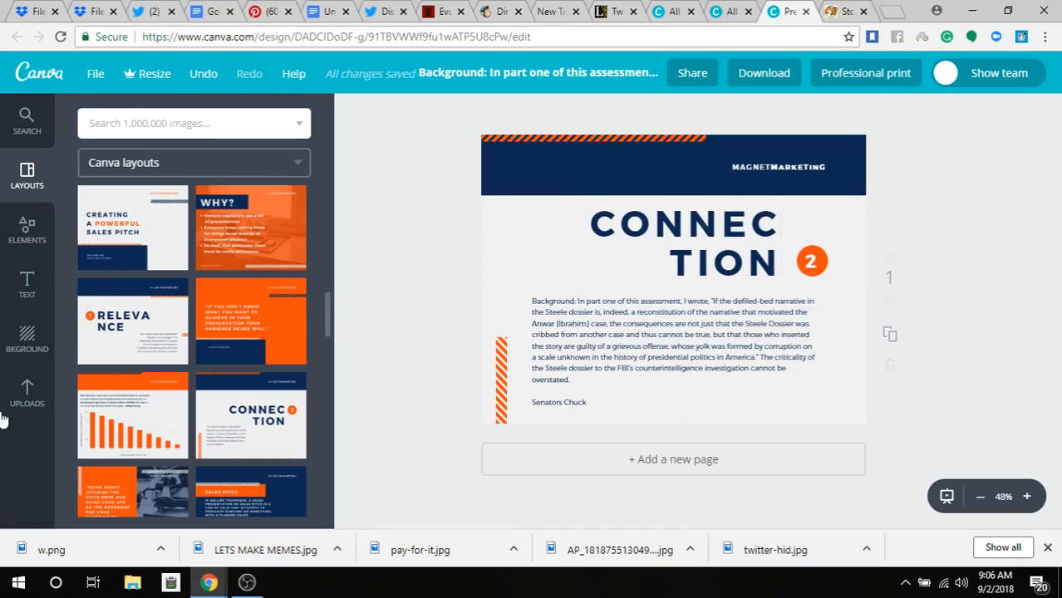
# Step: Search the image library for cherry and examine the illustration and photo results
pyautogui.click(25, 229)
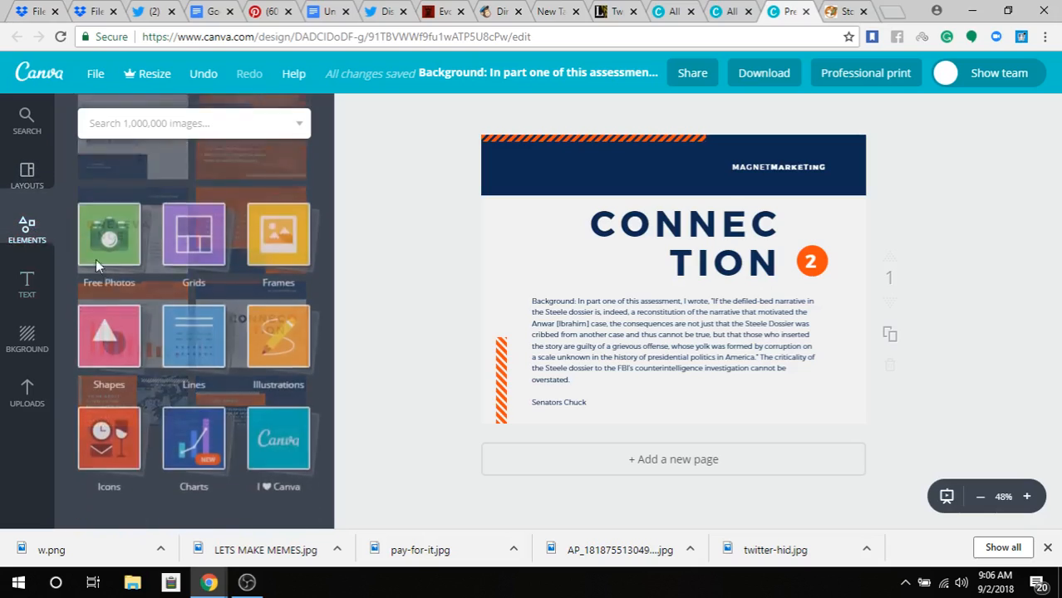
pyautogui.click(91, 199)
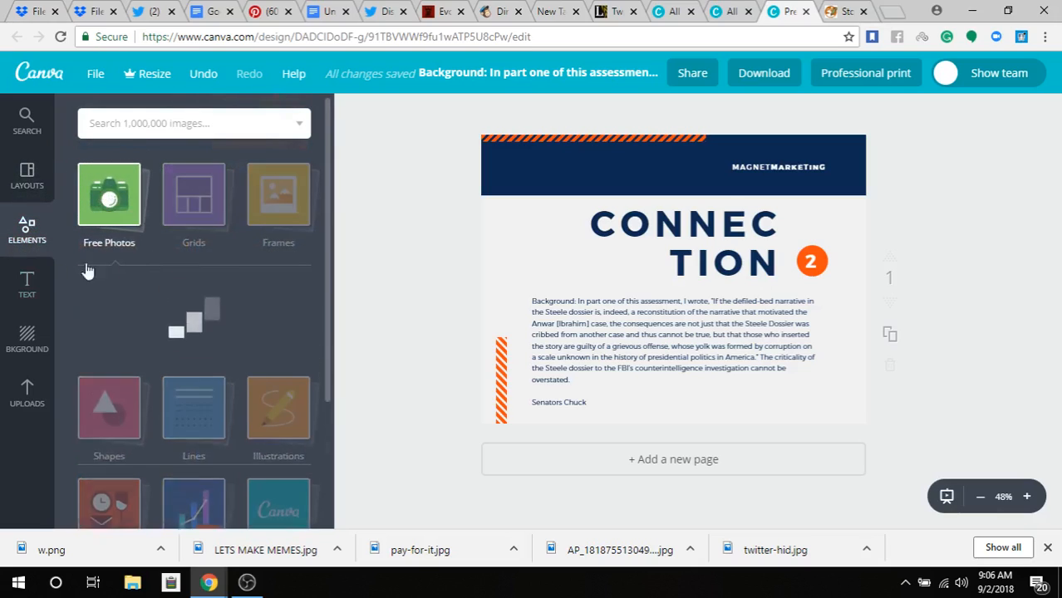
pyautogui.click(127, 121)
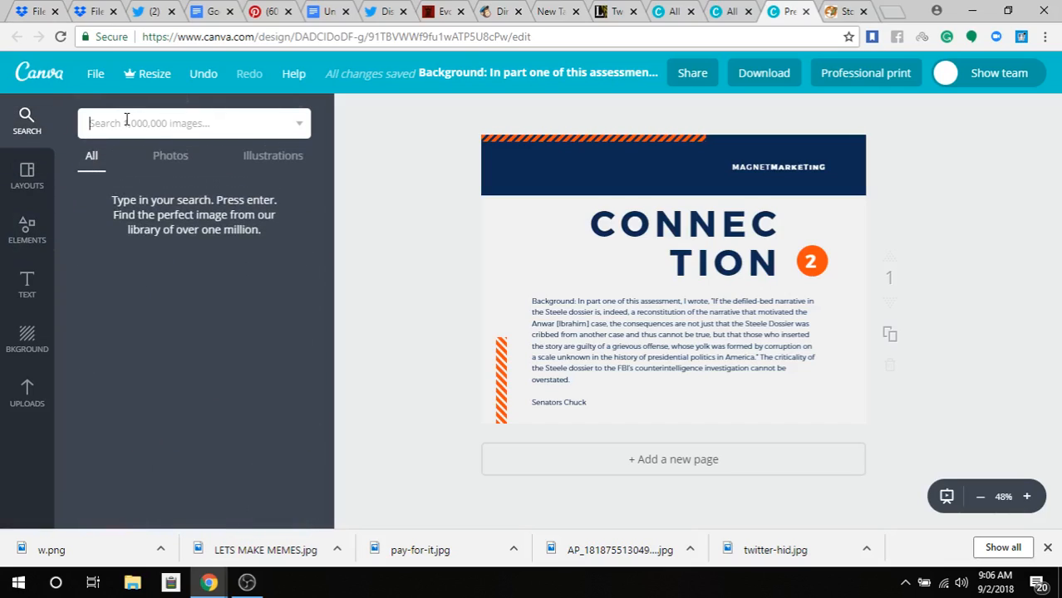
pyautogui.write('cherry')
pyautogui.press('Return')
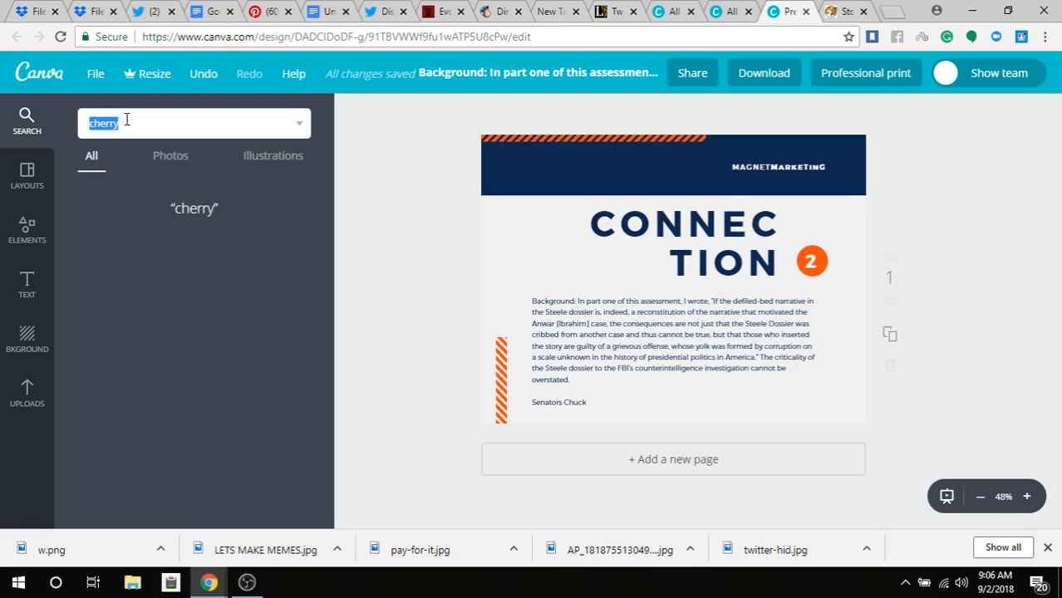
pyautogui.click(268, 169)
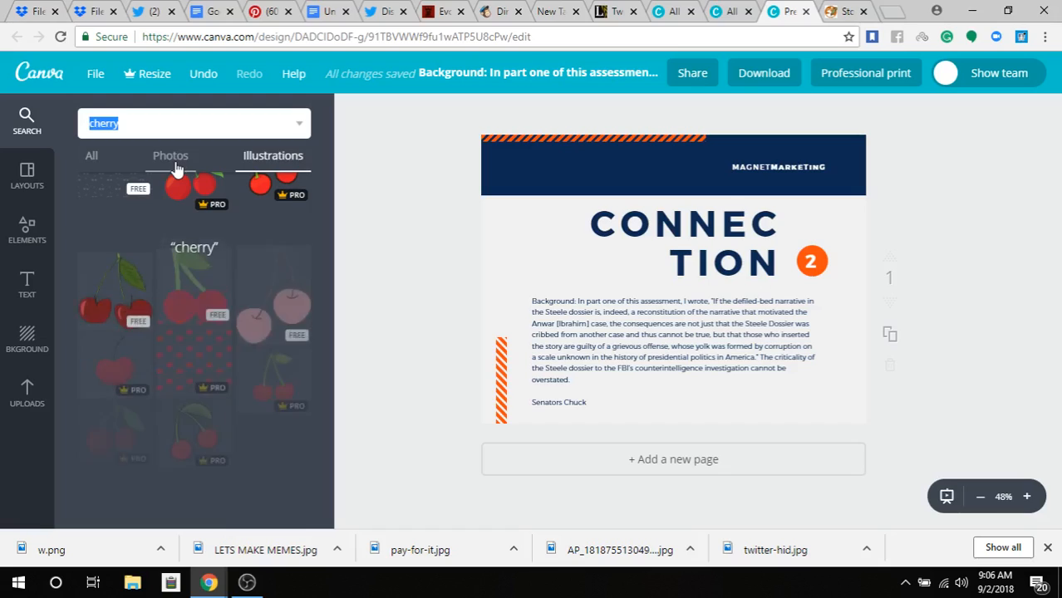
pyautogui.scroll(-6, 224, 424)
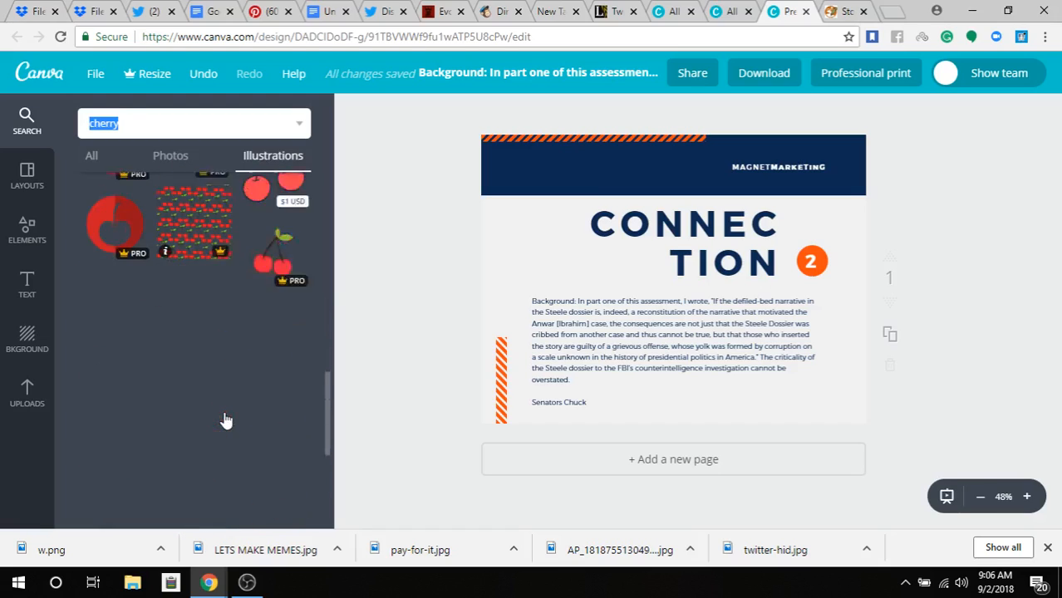
pyautogui.scroll(-3, 208, 391)
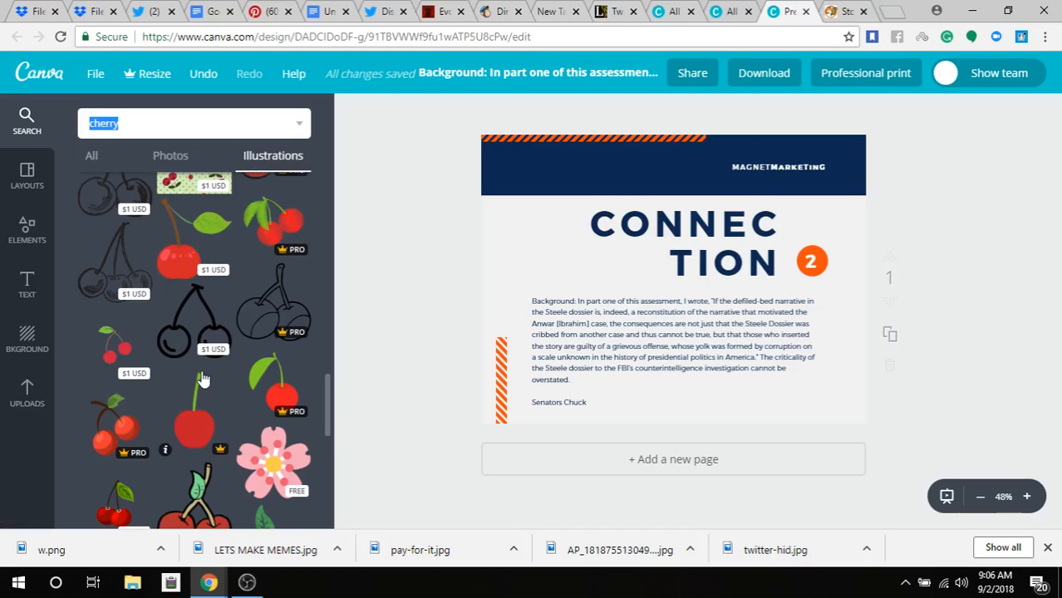
pyautogui.scroll(5, 95, 304)
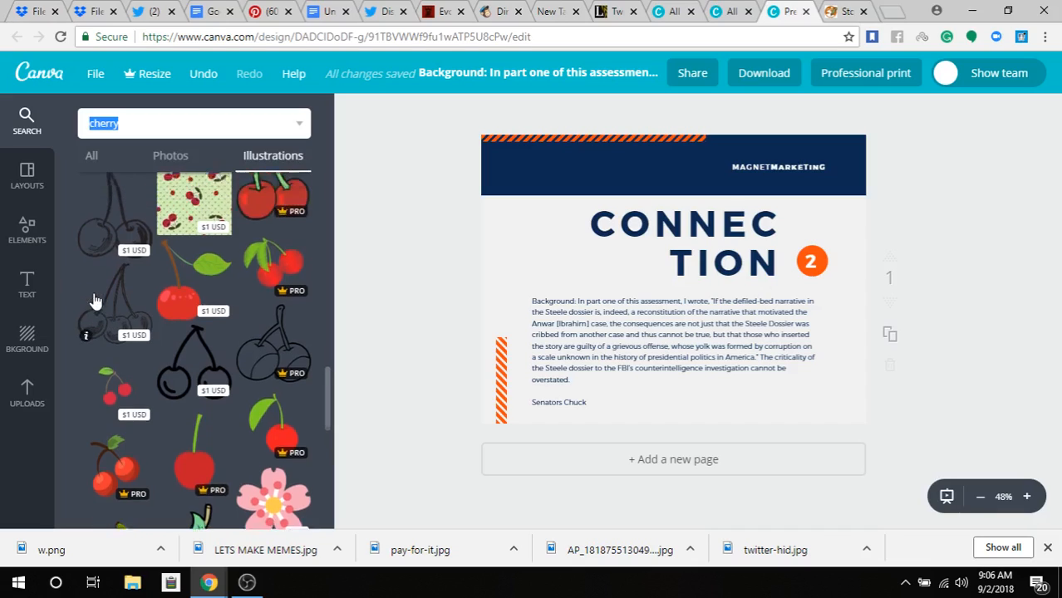
pyautogui.scroll(5, 124, 331)
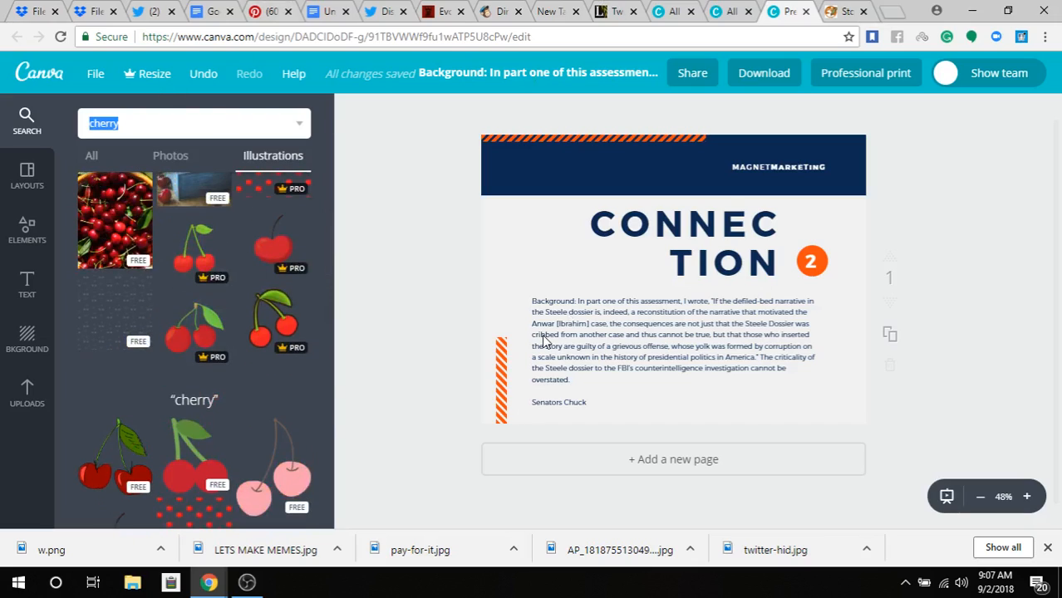
pyautogui.scroll(-3, 168, 174)
pyautogui.click(170, 162)
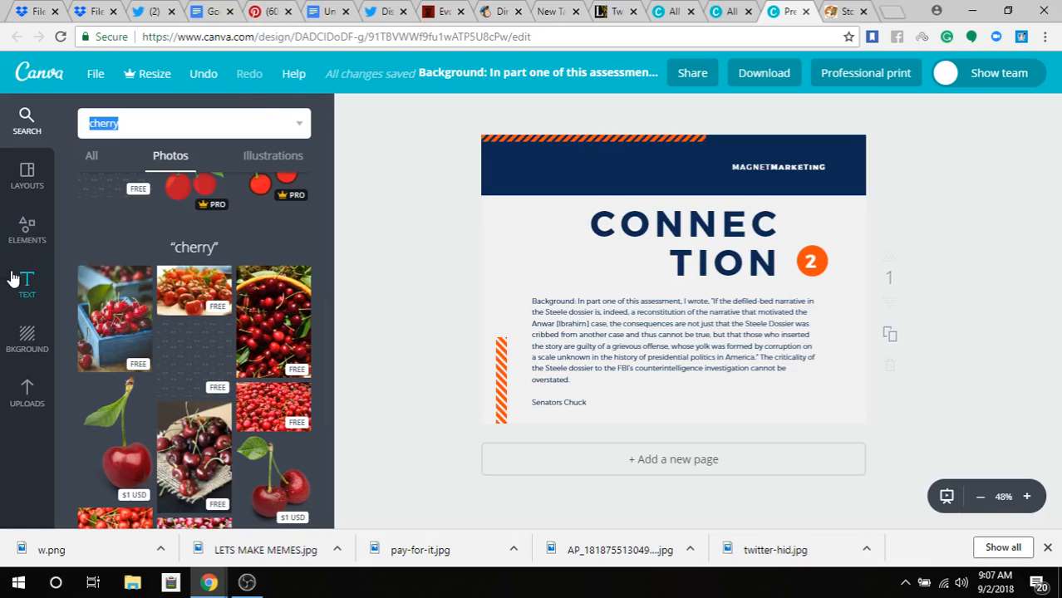
# Step: Add the free sunset pier photo, make it the page background behind the text, and shift the Background paragraph slightly left
pyautogui.click(29, 239)
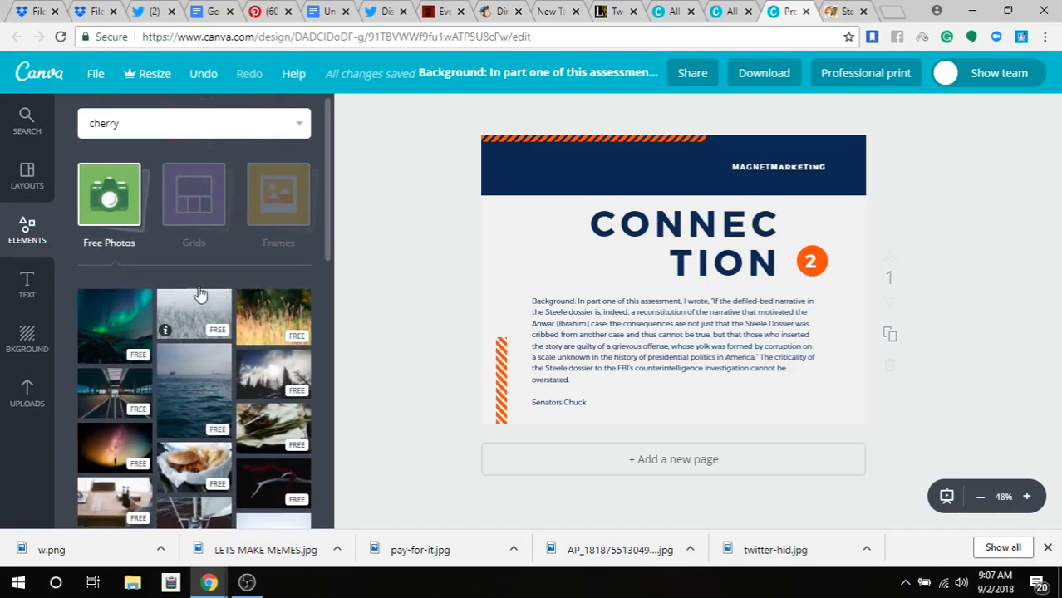
pyautogui.scroll(-6, 204, 298)
pyautogui.scroll(-3, 93, 402)
pyautogui.scroll(-1, 93, 401)
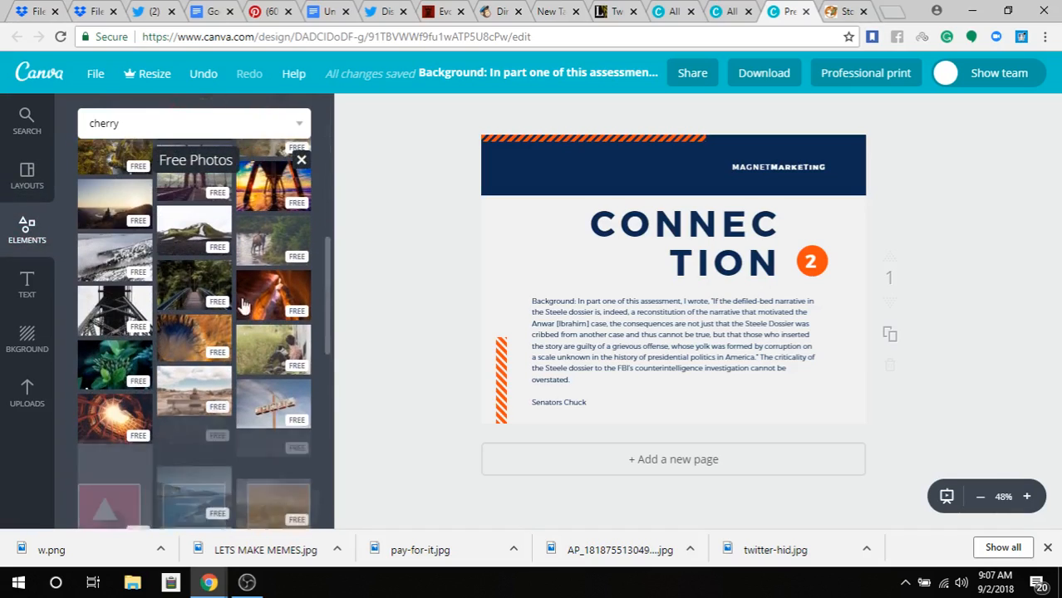
pyautogui.click(277, 192)
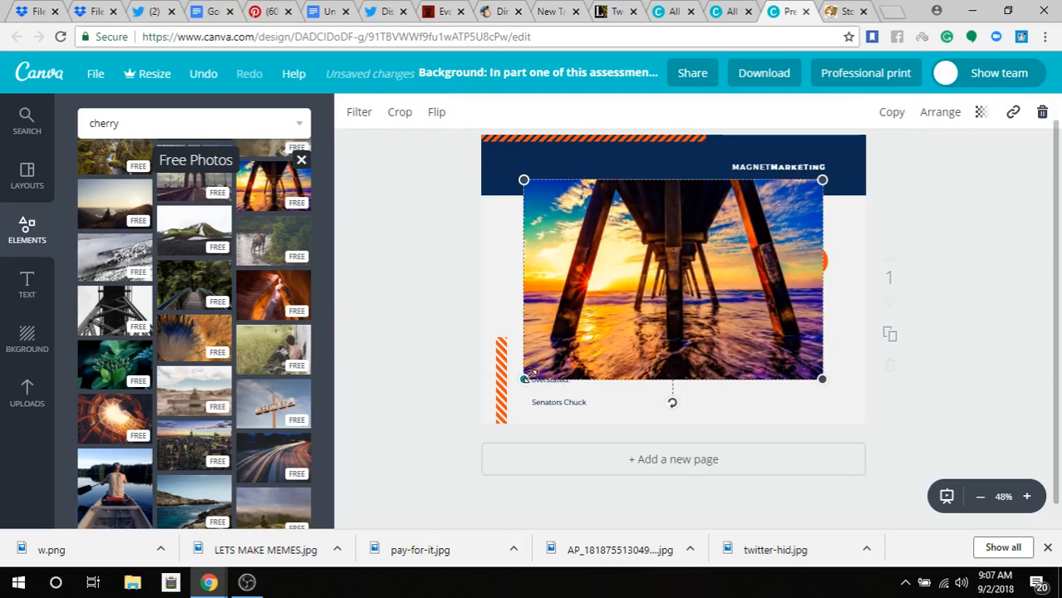
pyautogui.moveTo(363, 450); pyautogui.dragTo(336, 503)
pyautogui.moveTo(580, 368); pyautogui.dragTo(661, 307)
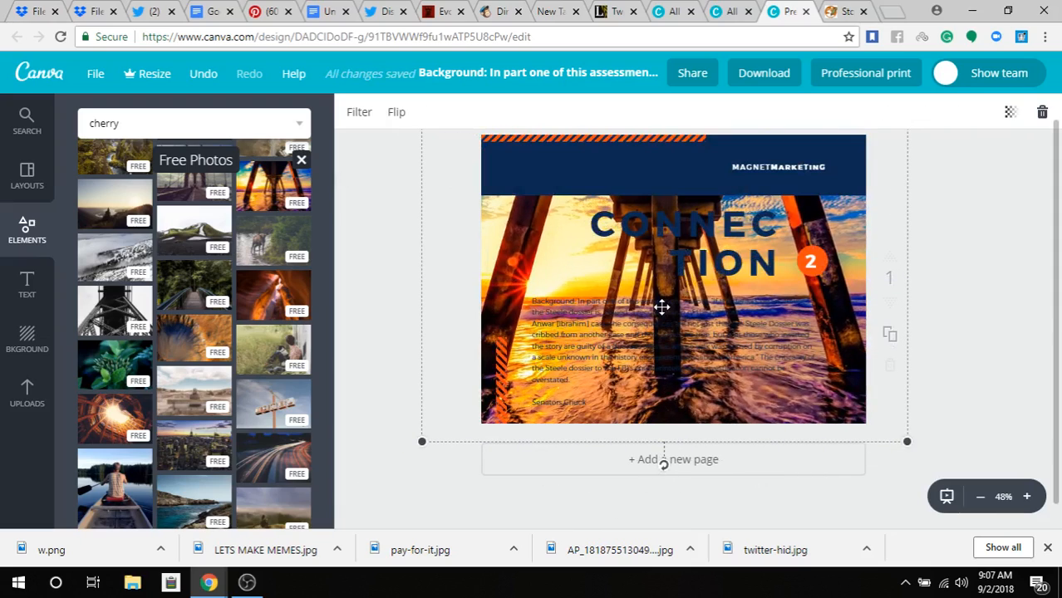
pyautogui.moveTo(421, 441); pyautogui.dragTo(460, 416)
pyautogui.moveTo(522, 220); pyautogui.dragTo(494, 234)
pyautogui.moveTo(569, 338); pyautogui.dragTo(538, 336)
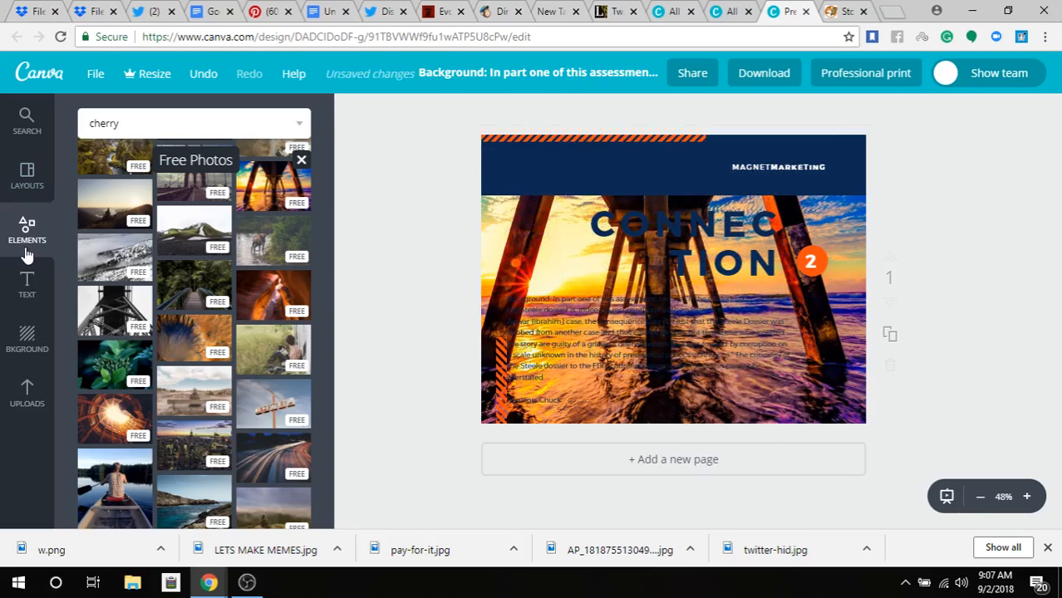
# Step: Add the free photo of pink cherry blossoms against a blue sky from the cherry photo results
pyautogui.click(28, 286)
pyautogui.click(21, 184)
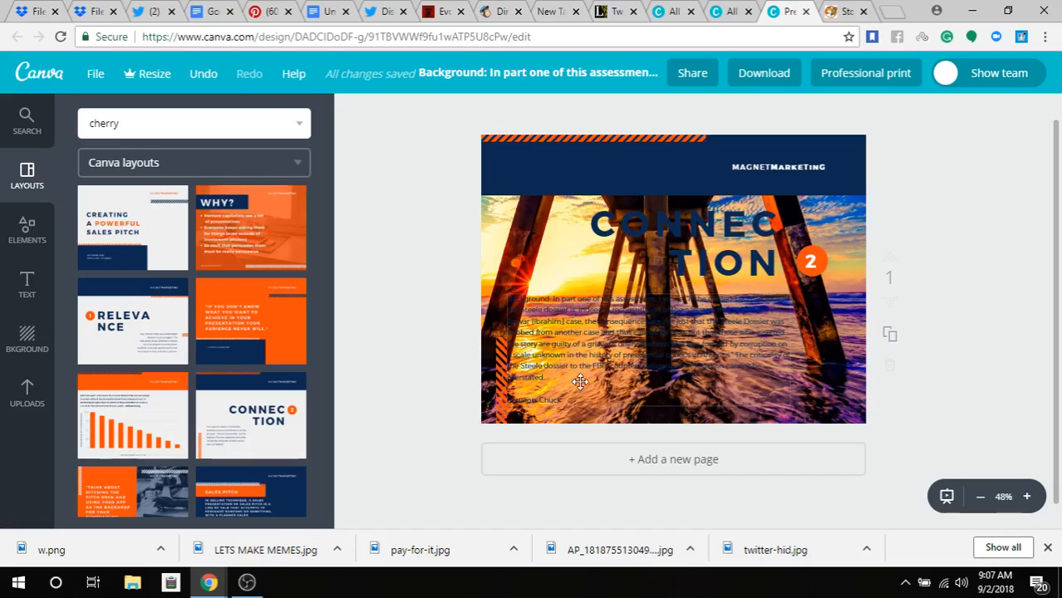
pyautogui.click(135, 124)
pyautogui.scroll(-5, 183, 363)
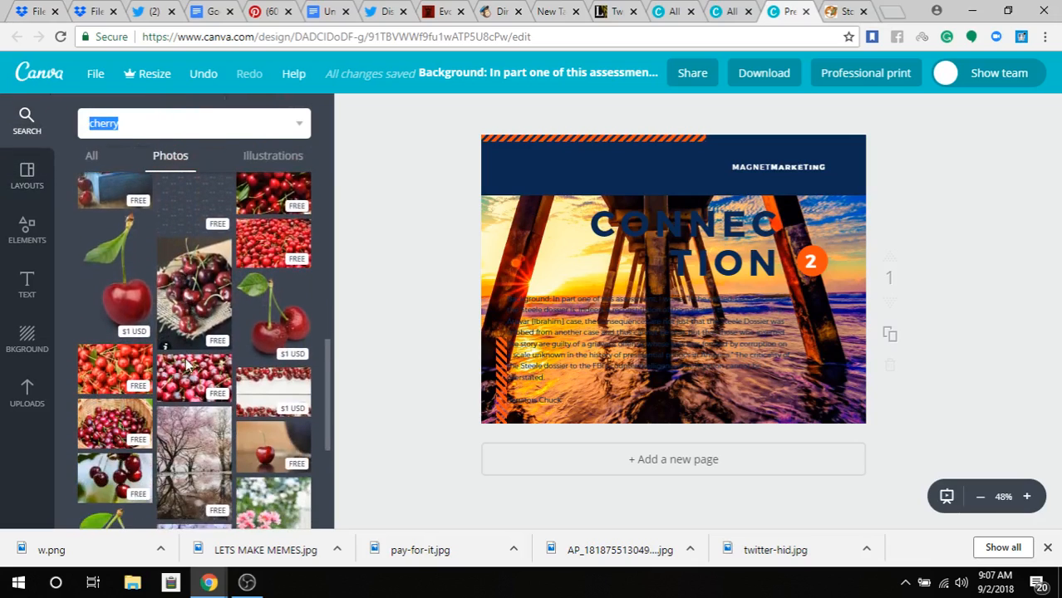
pyautogui.scroll(-2, 224, 384)
pyautogui.scroll(-2, 264, 387)
pyautogui.scroll(-4, 265, 387)
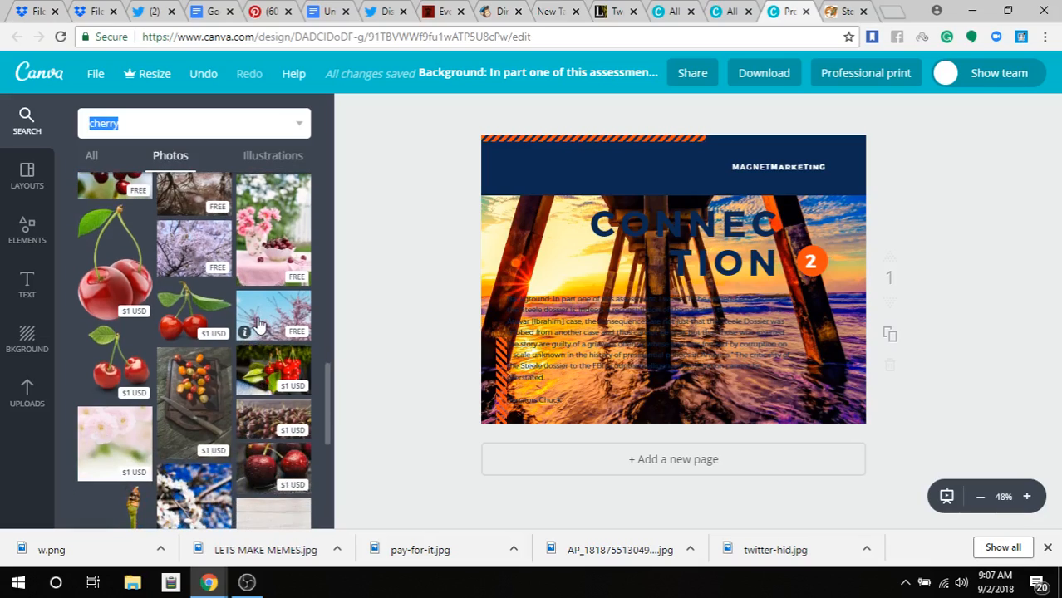
pyautogui.click(259, 324)
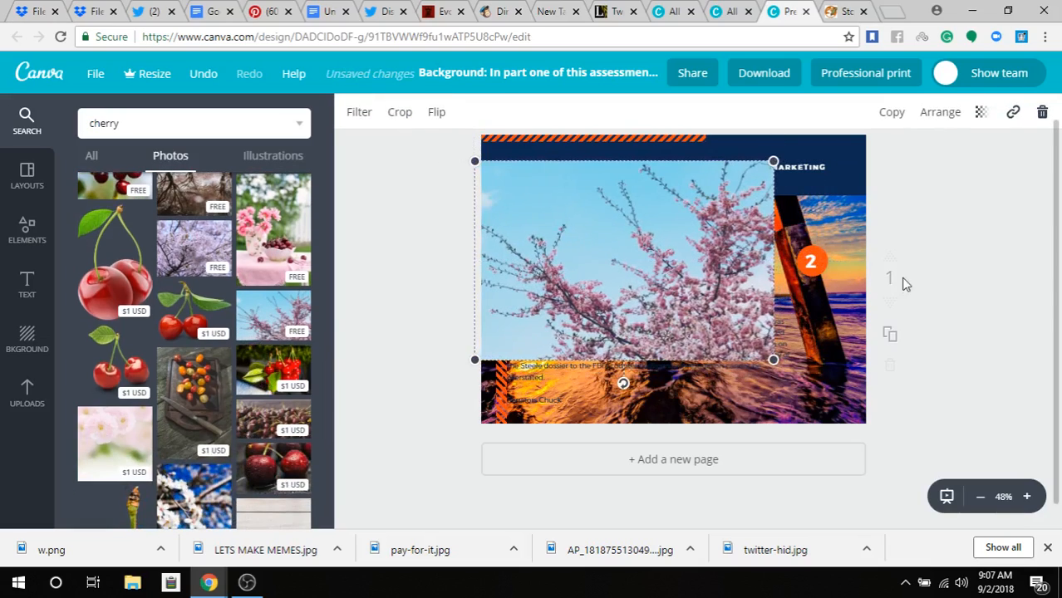
# Step: Delete the sunset pier background photo from the page
pyautogui.click(849, 219)
pyautogui.click(842, 216)
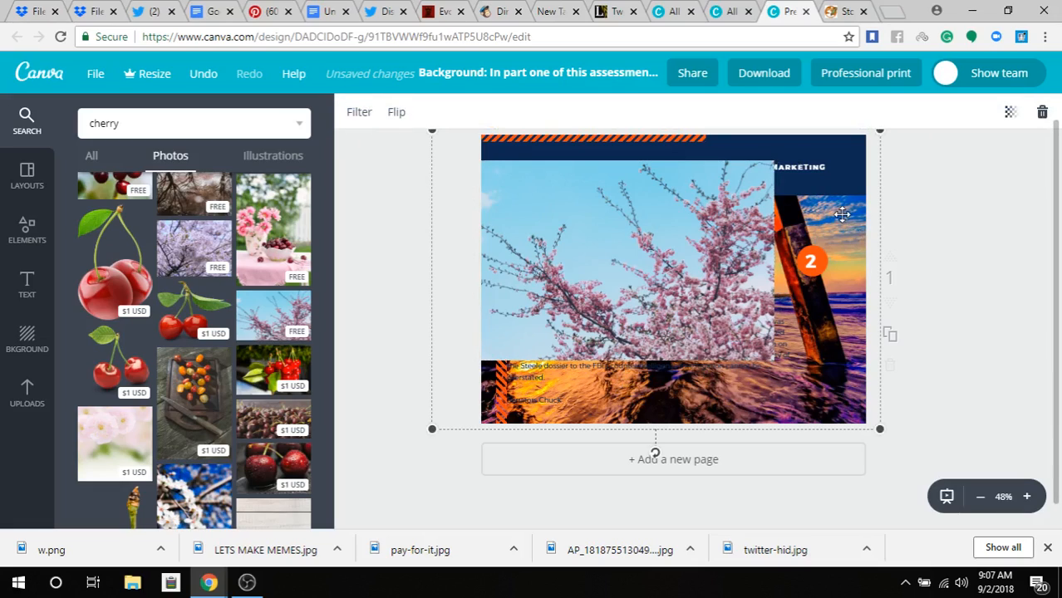
pyautogui.click(1043, 113)
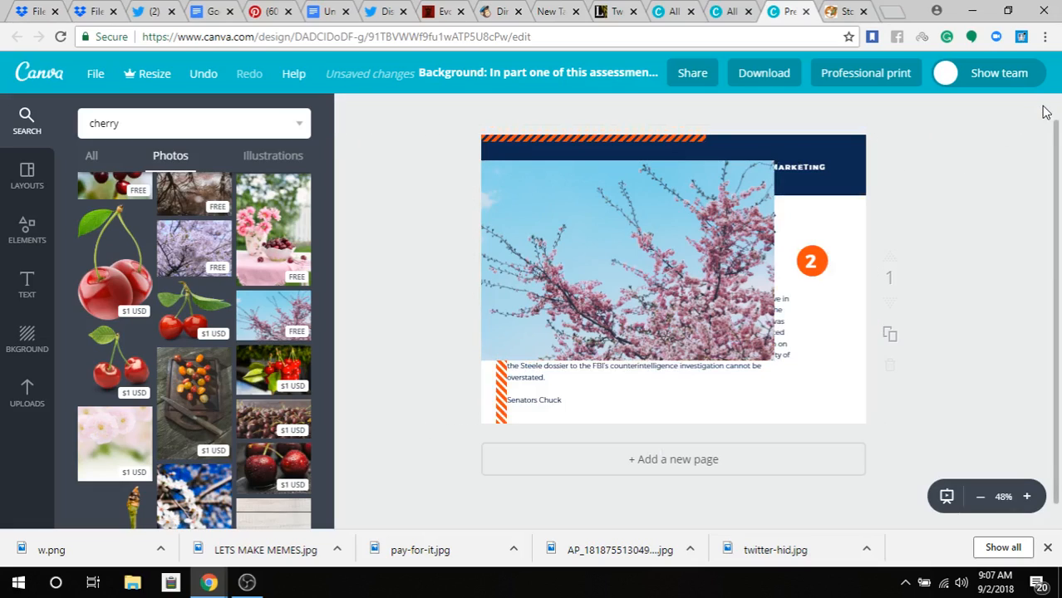
# Step: Enlarge the cherry blossom photo into the page background and nudge the Background paragraph slightly right
pyautogui.moveTo(654, 229); pyautogui.dragTo(676, 293)
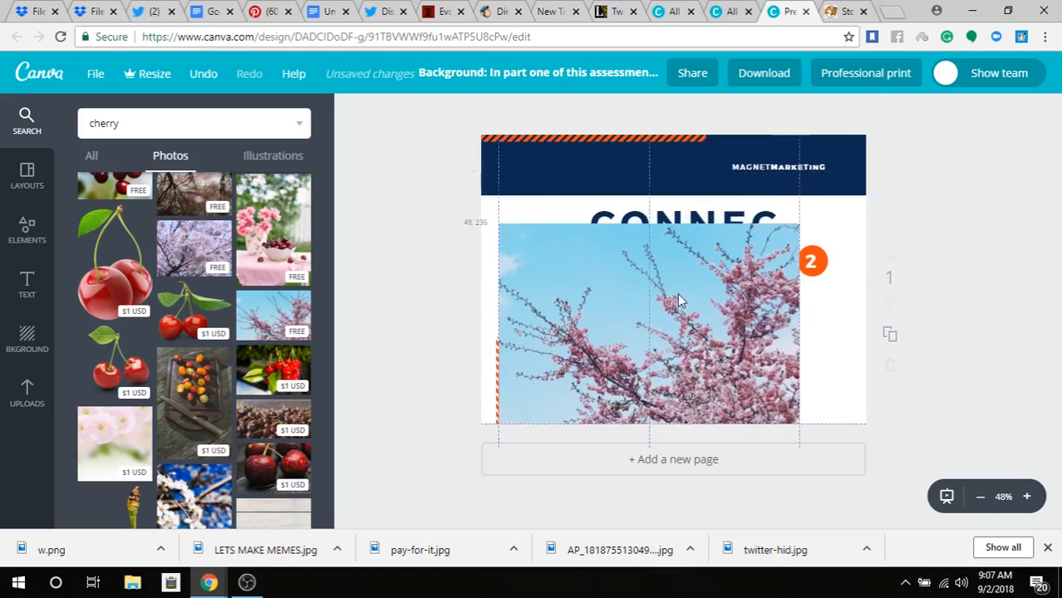
pyautogui.click(796, 229)
pyautogui.moveTo(799, 223); pyautogui.dragTo(952, 142)
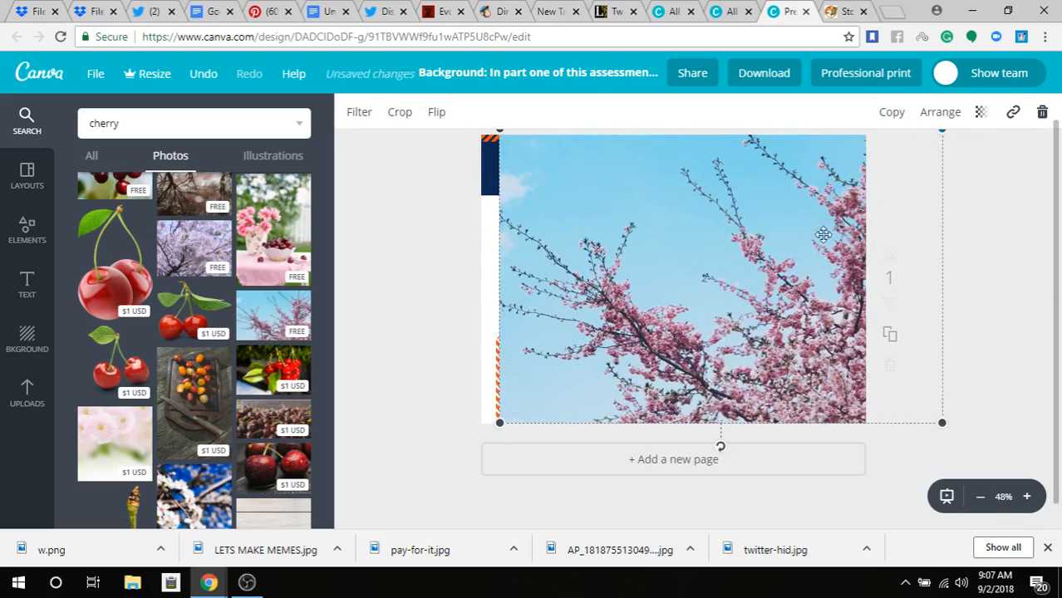
pyautogui.moveTo(824, 231); pyautogui.dragTo(755, 244)
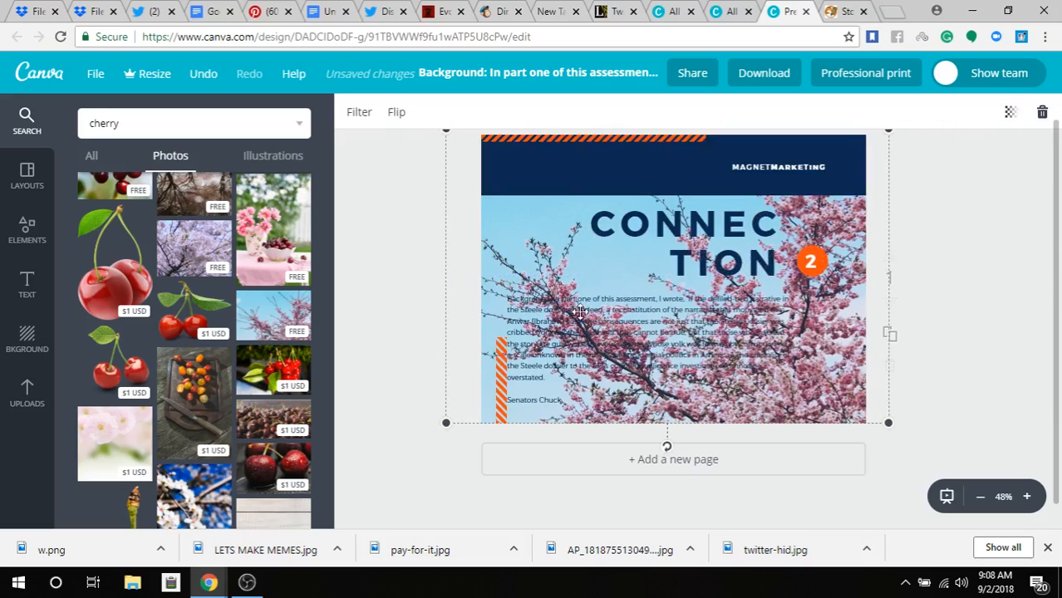
pyautogui.moveTo(589, 317); pyautogui.dragTo(595, 317)
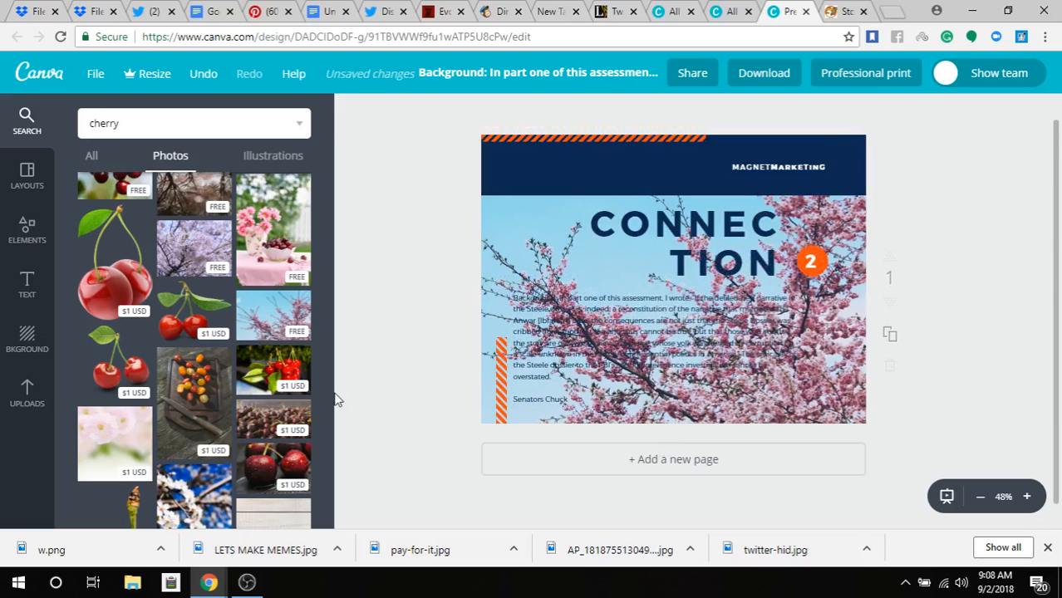
# Step: Replace the cherry blossom background with the photo of two cherries on a white plate
pyautogui.click(826, 347)
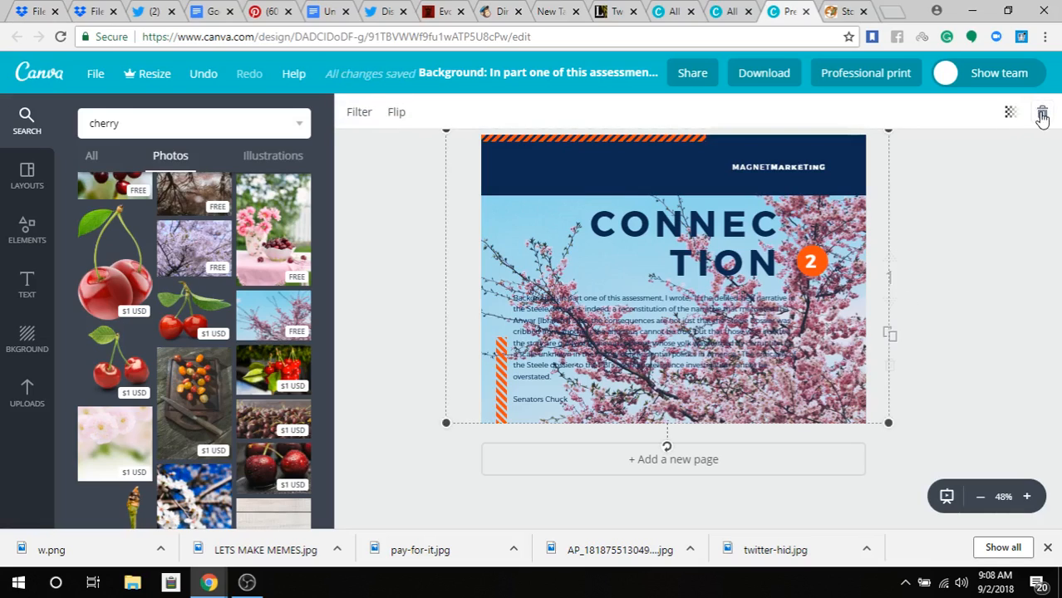
pyautogui.click(1042, 116)
pyautogui.scroll(-3, 170, 324)
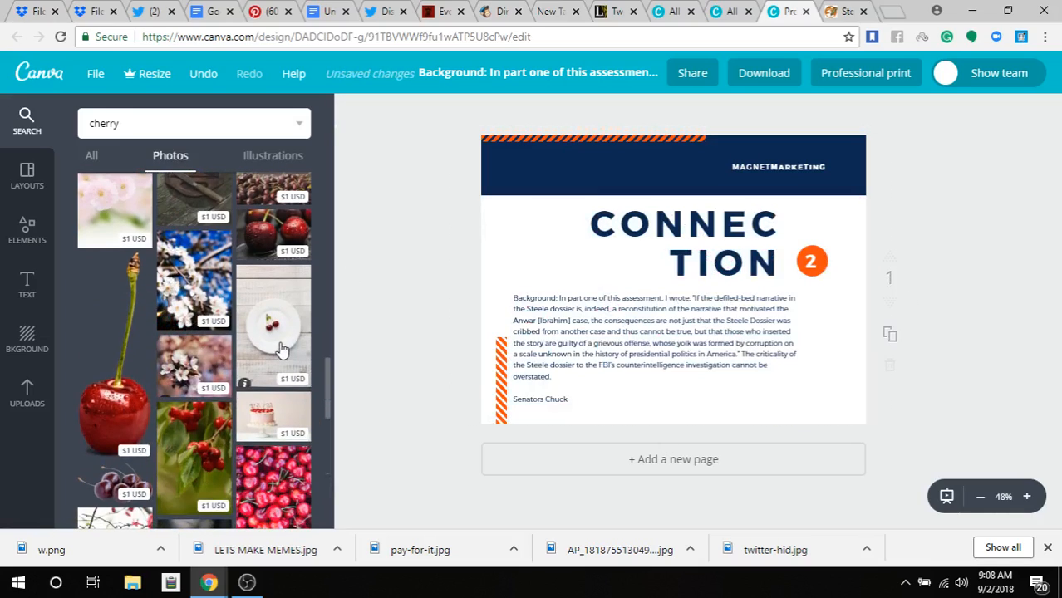
pyautogui.moveTo(695, 327); pyautogui.dragTo(567, 330)
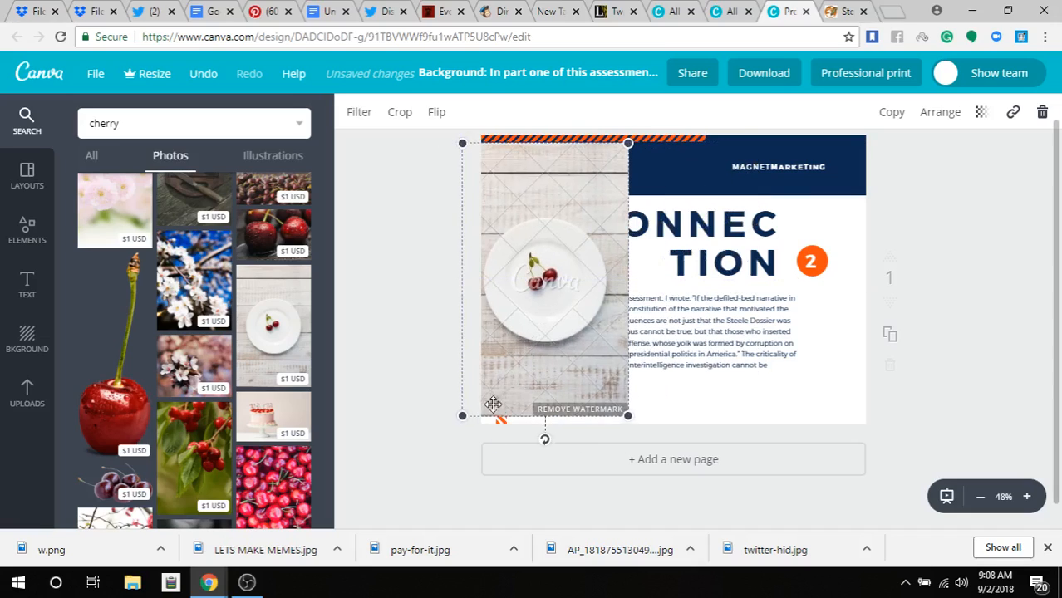
# Step: Enlarge the cherry plate photo into the full page background and nudge the Background paragraph slightly down and right
pyautogui.moveTo(634, 419); pyautogui.dragTo(979, 542)
pyautogui.moveTo(658, 360); pyautogui.dragTo(666, 261)
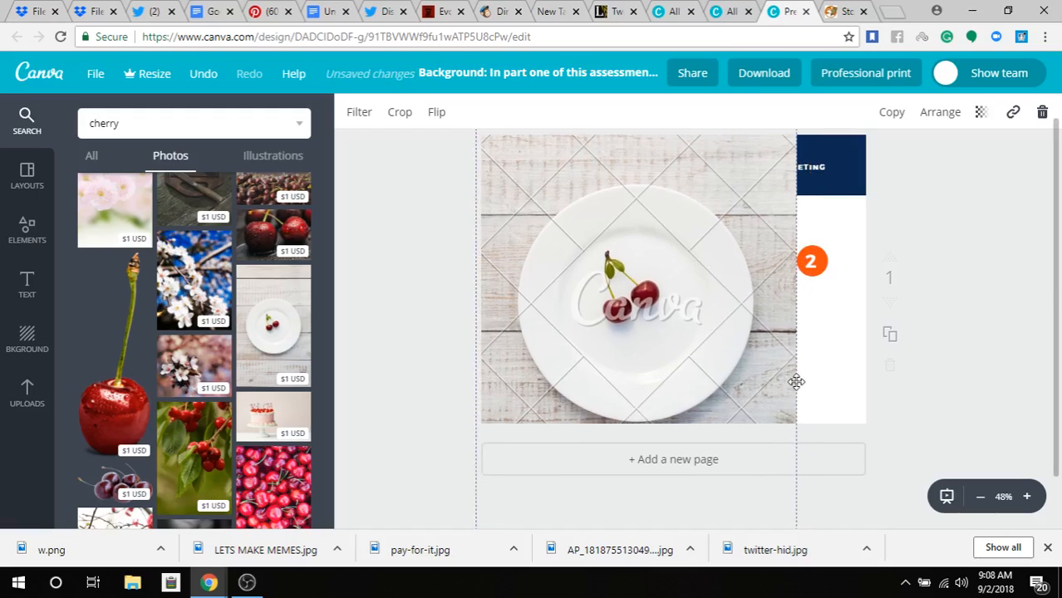
pyautogui.moveTo(753, 256); pyautogui.dragTo(729, 75)
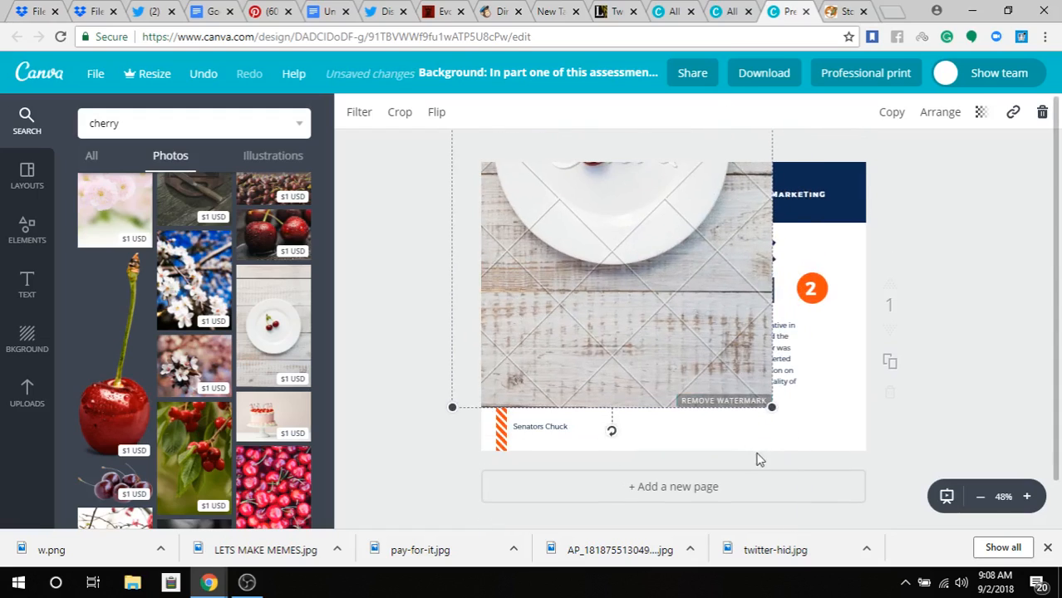
pyautogui.moveTo(776, 410); pyautogui.dragTo(903, 528)
pyautogui.moveTo(829, 450); pyautogui.dragTo(474, 378)
pyautogui.click(434, 378)
pyautogui.moveTo(604, 380); pyautogui.dragTo(612, 390)
# Step: Add the thick white line element, shift the CONNECTION heading left and place the white line on the navy band
pyautogui.click(29, 230)
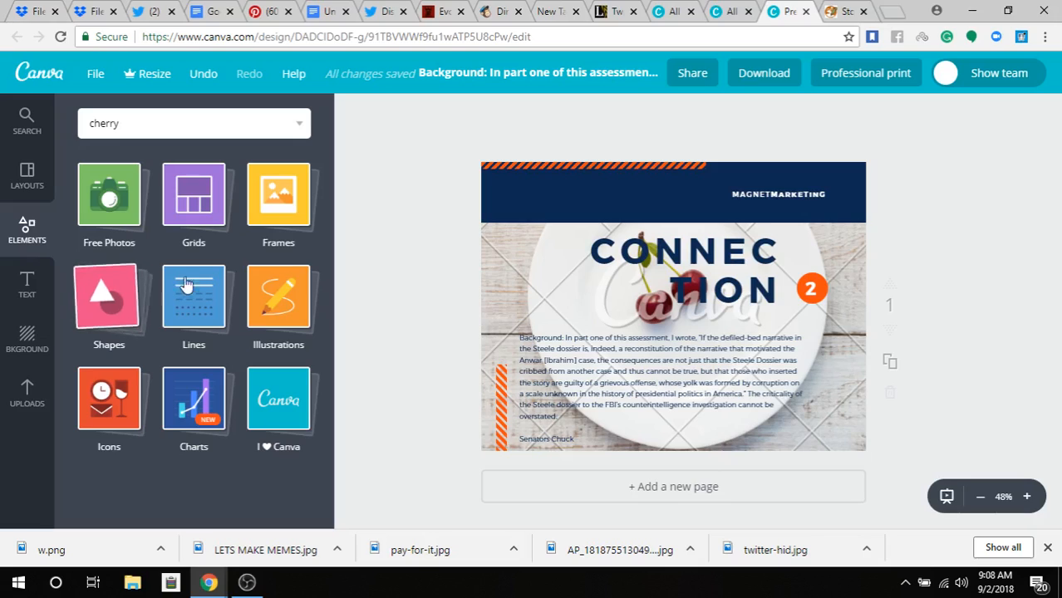
pyautogui.click(104, 203)
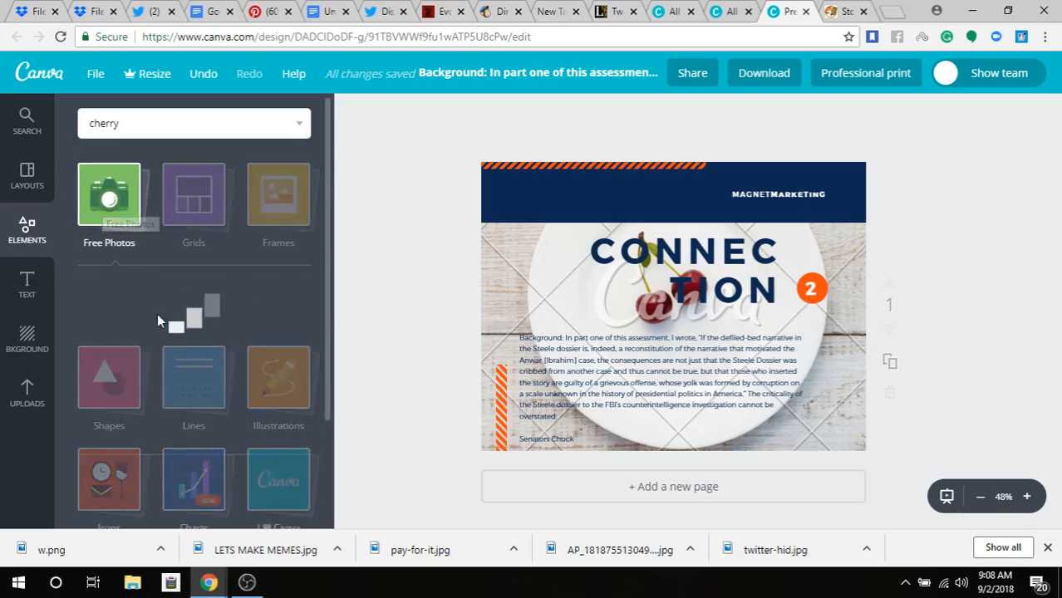
pyautogui.click(106, 214)
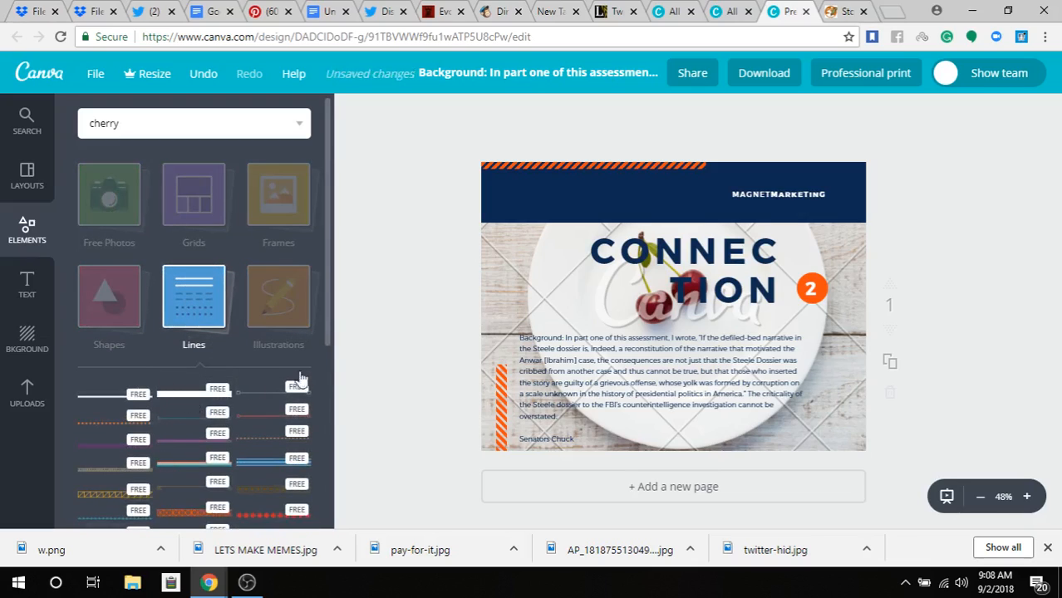
pyautogui.click(254, 388)
pyautogui.moveTo(667, 268); pyautogui.dragTo(558, 268)
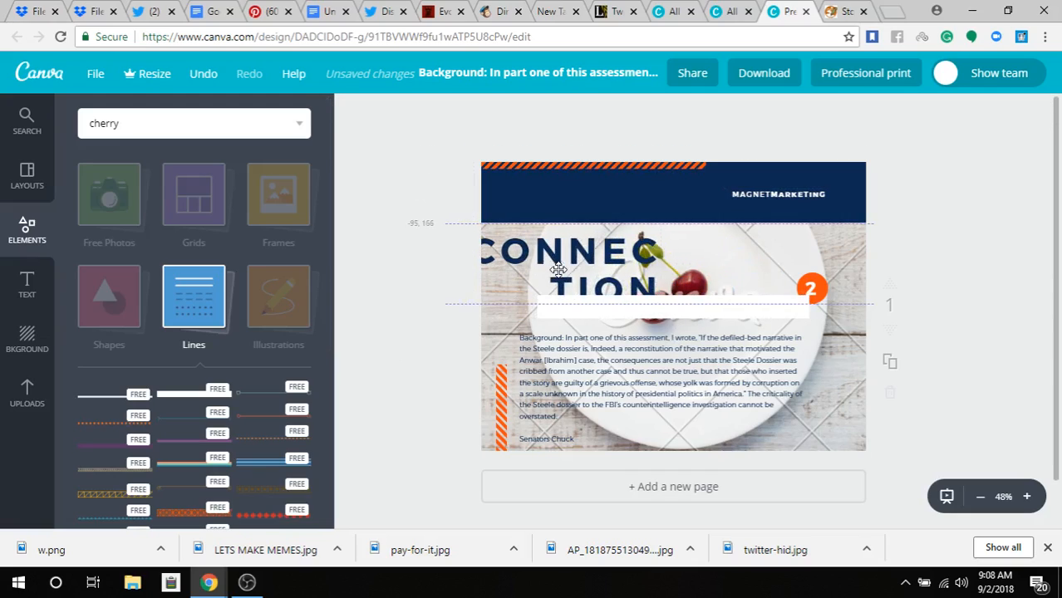
pyautogui.moveTo(675, 304); pyautogui.dragTo(704, 200)
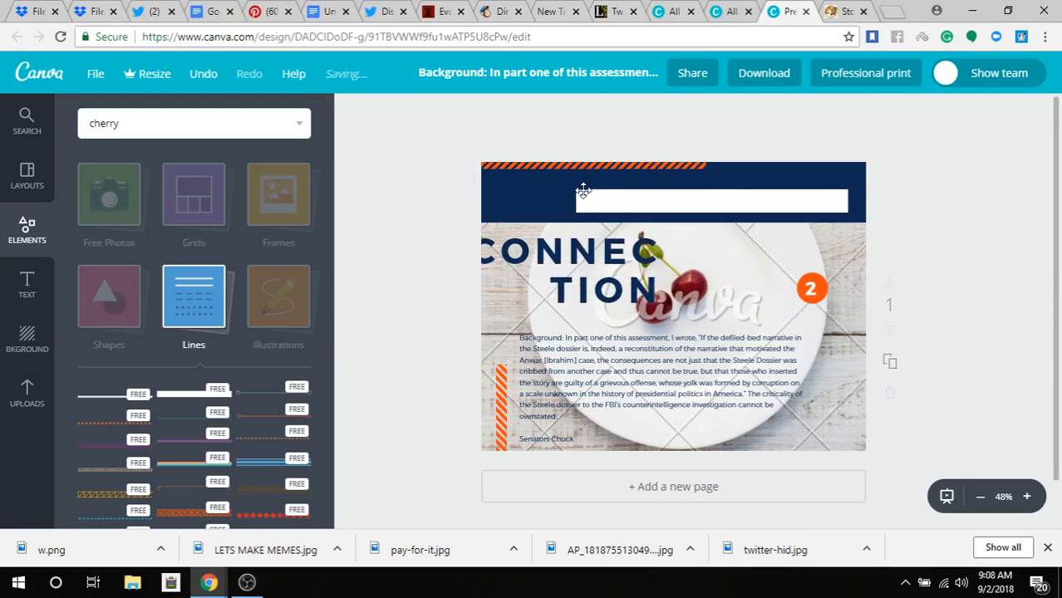
# Step: Shorten the white line beneath the MAGNETMARKETING text and try a thin orange-red line with circle ends on the navy band
pyautogui.click(584, 189)
pyautogui.moveTo(576, 202); pyautogui.dragTo(709, 209)
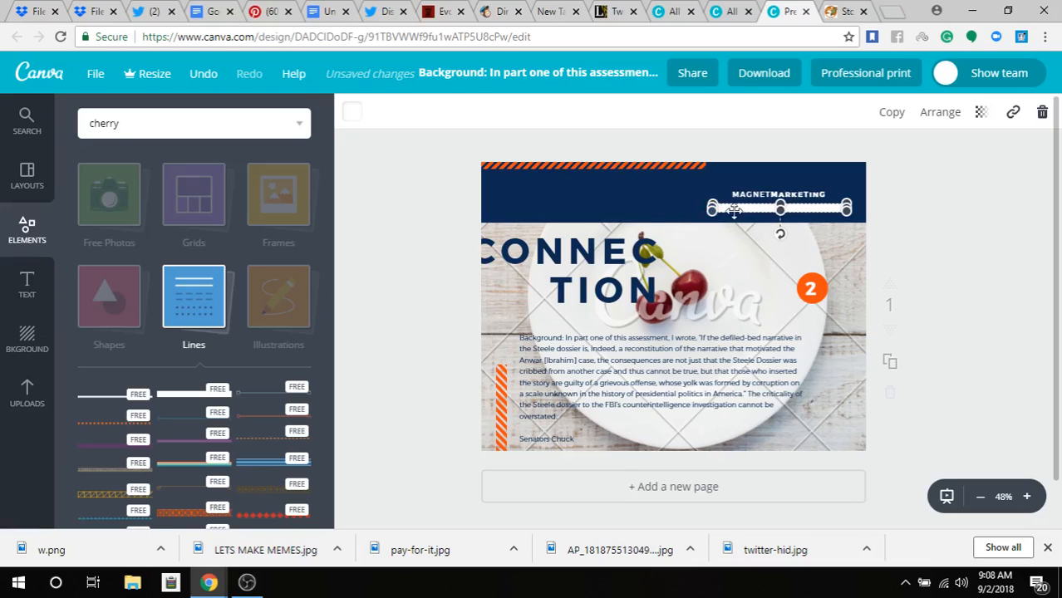
pyautogui.click(421, 264)
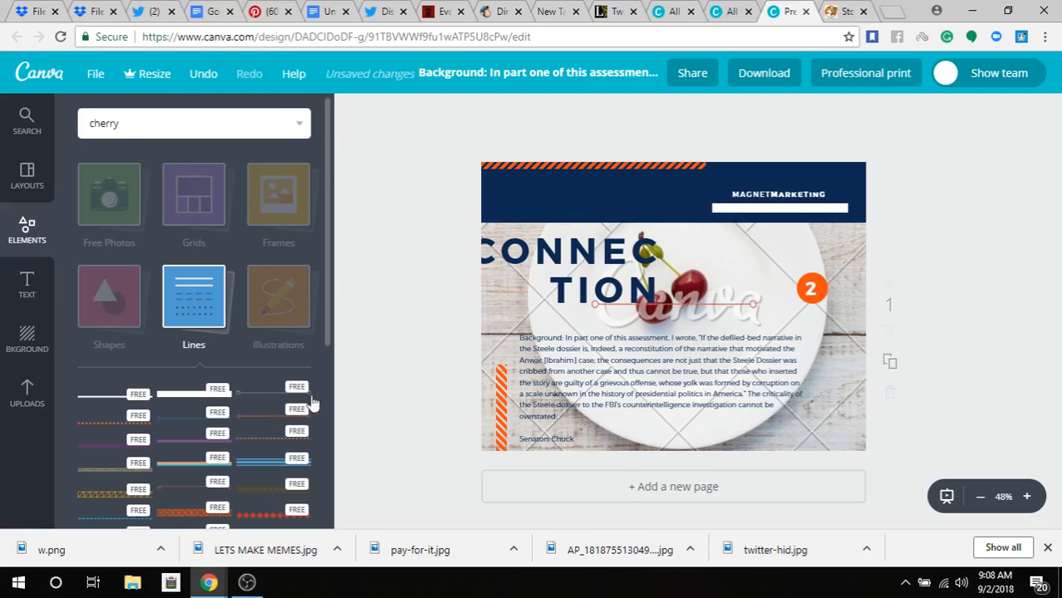
pyautogui.moveTo(686, 307); pyautogui.dragTo(627, 202)
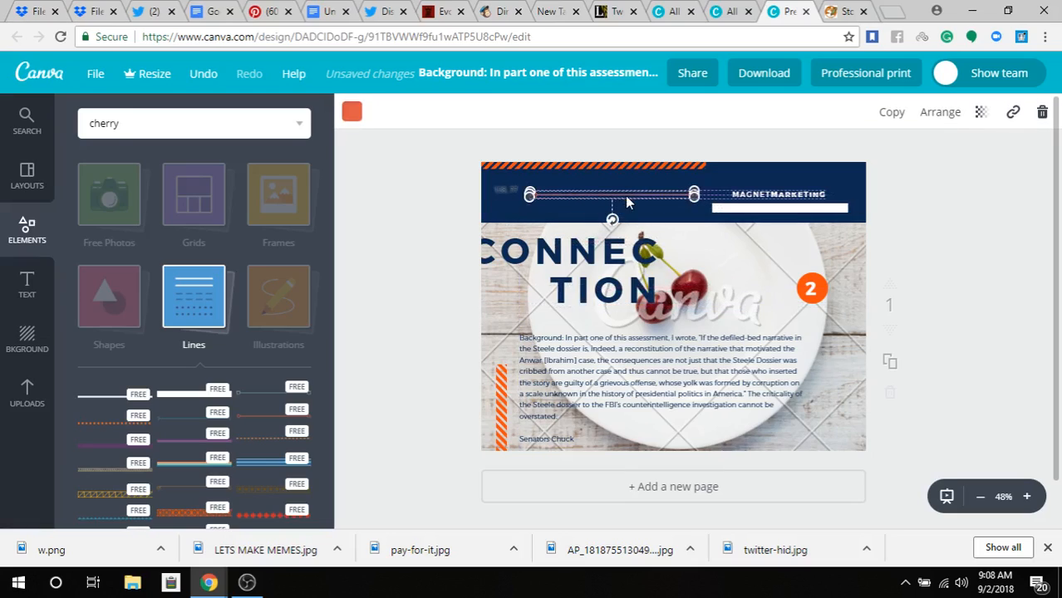
pyautogui.click(1041, 108)
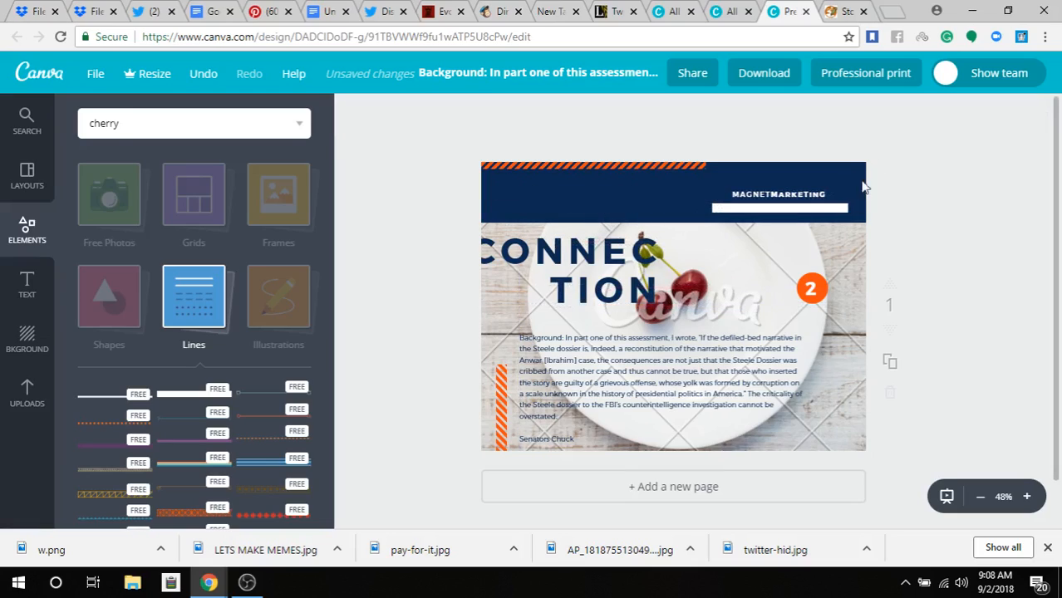
# Step: Delete the thick white line from the navy band
pyautogui.click(837, 207)
pyautogui.click(1042, 113)
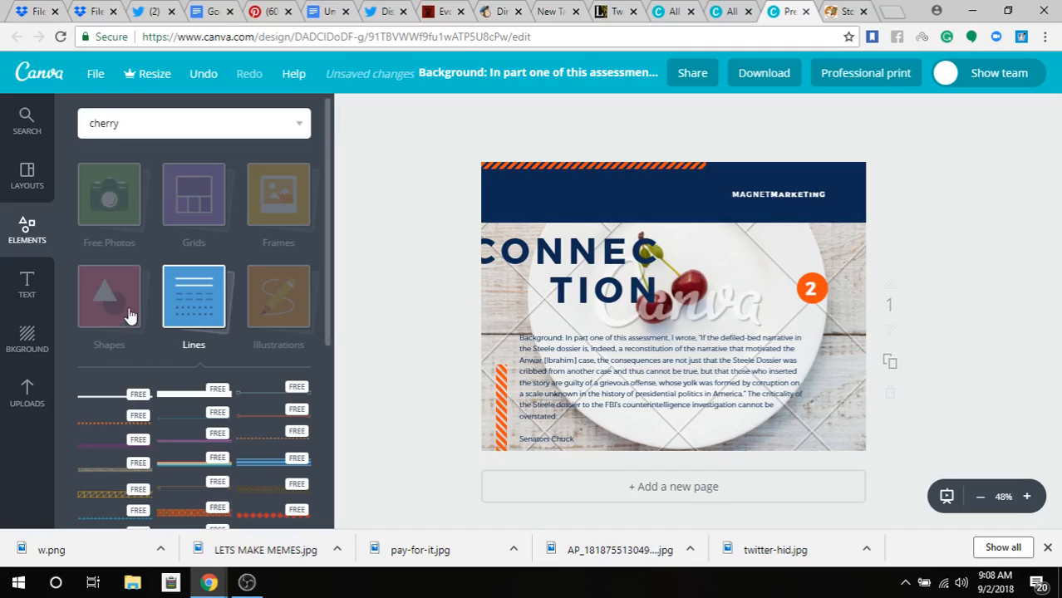
# Step: Browse the Icons and Charts element collections, examining the bar and line charts, Venn diagrams and pyramids
pyautogui.click(199, 304)
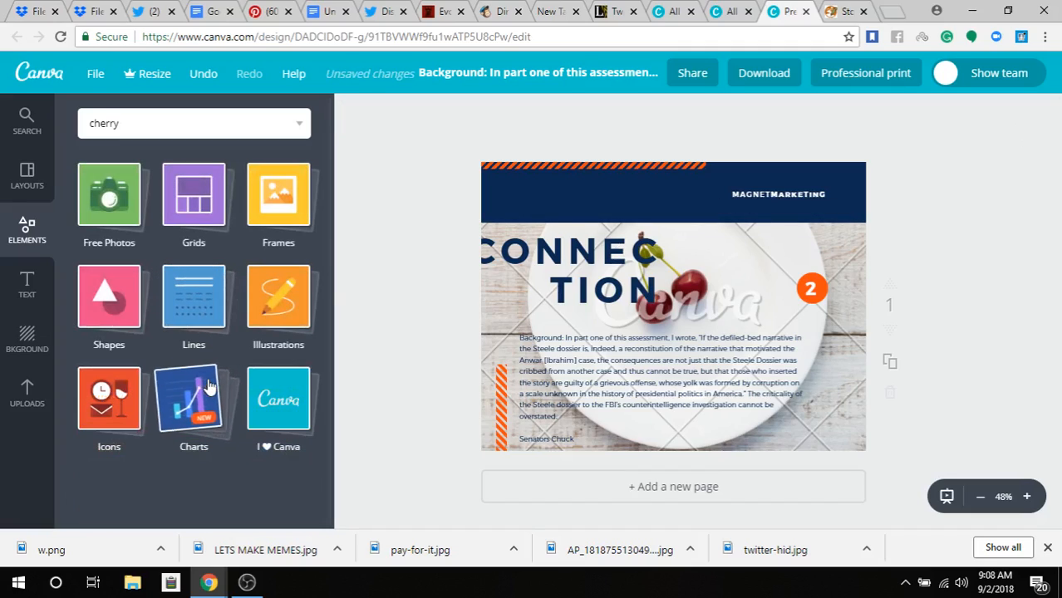
pyautogui.click(115, 421)
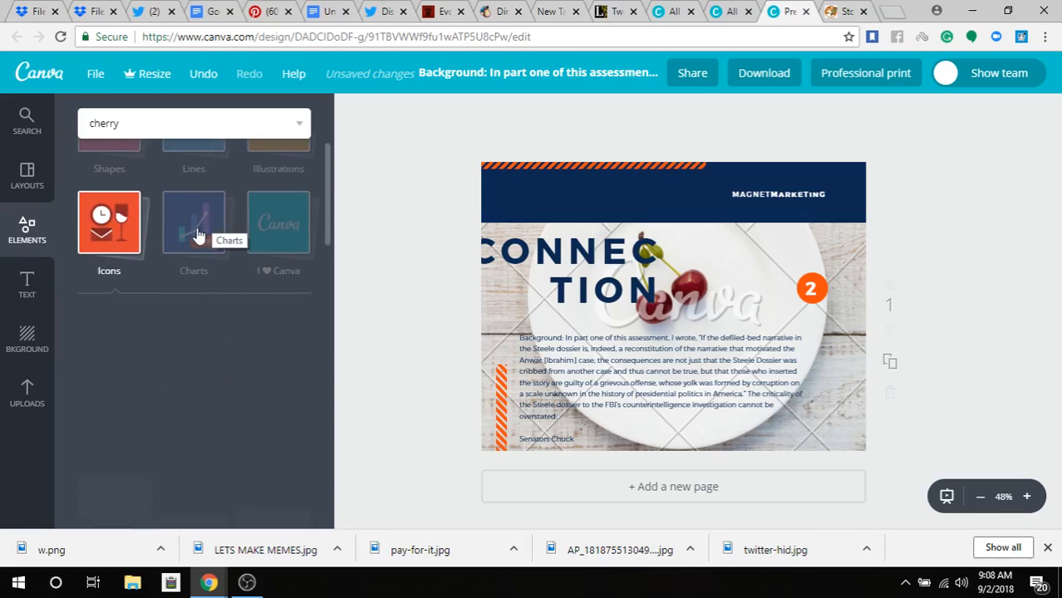
pyautogui.click(191, 178)
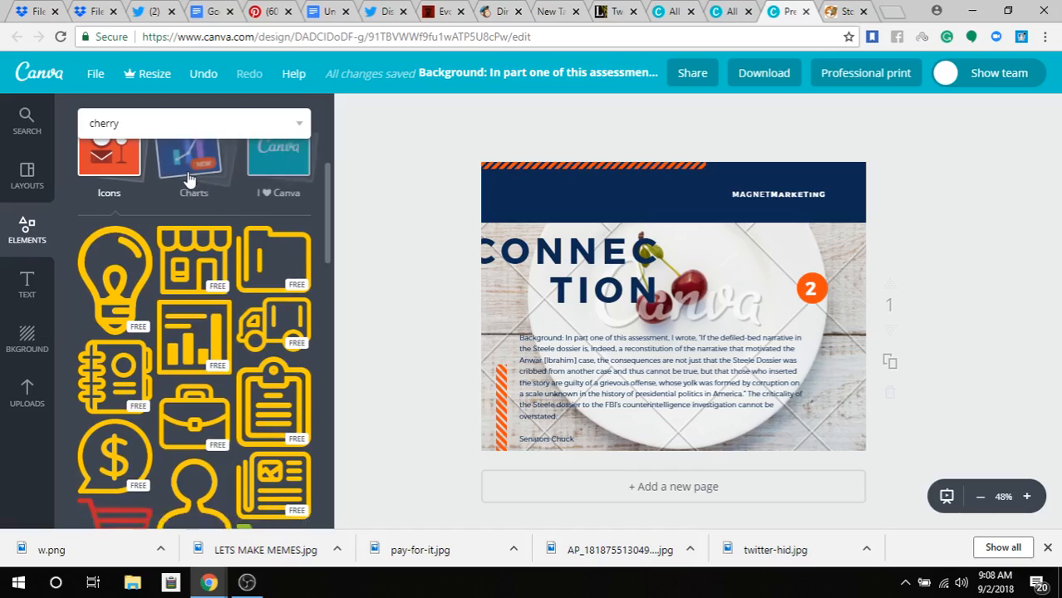
pyautogui.click(172, 170)
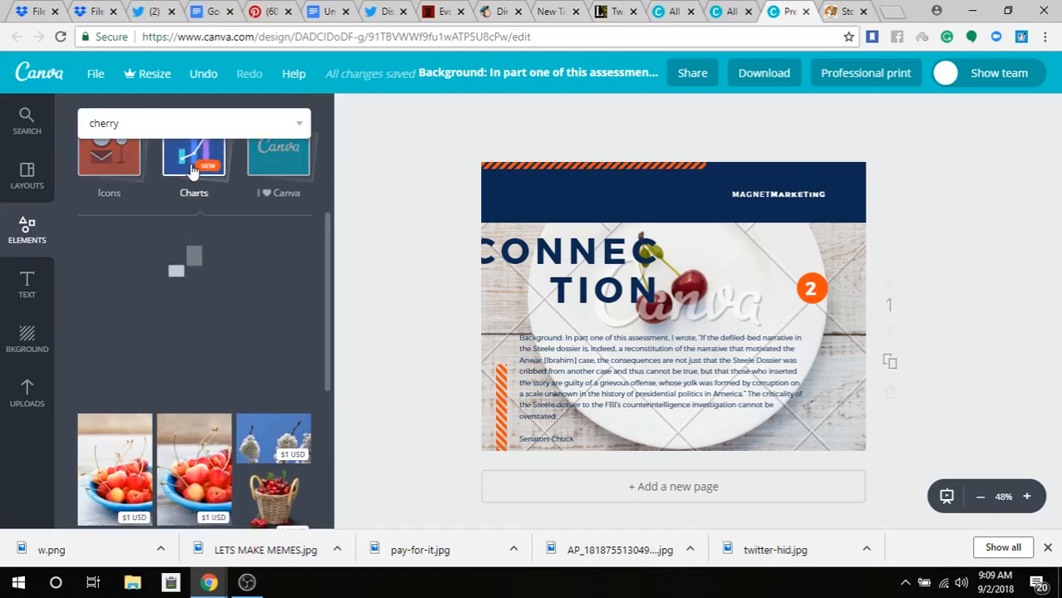
pyautogui.scroll(-10, 200, 266)
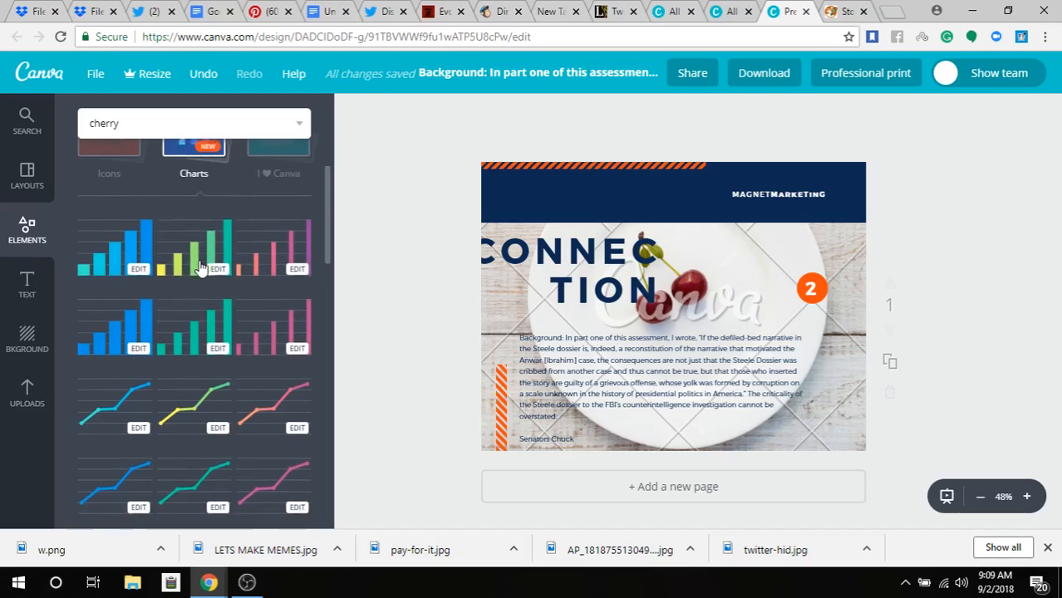
pyautogui.scroll(-5, 200, 265)
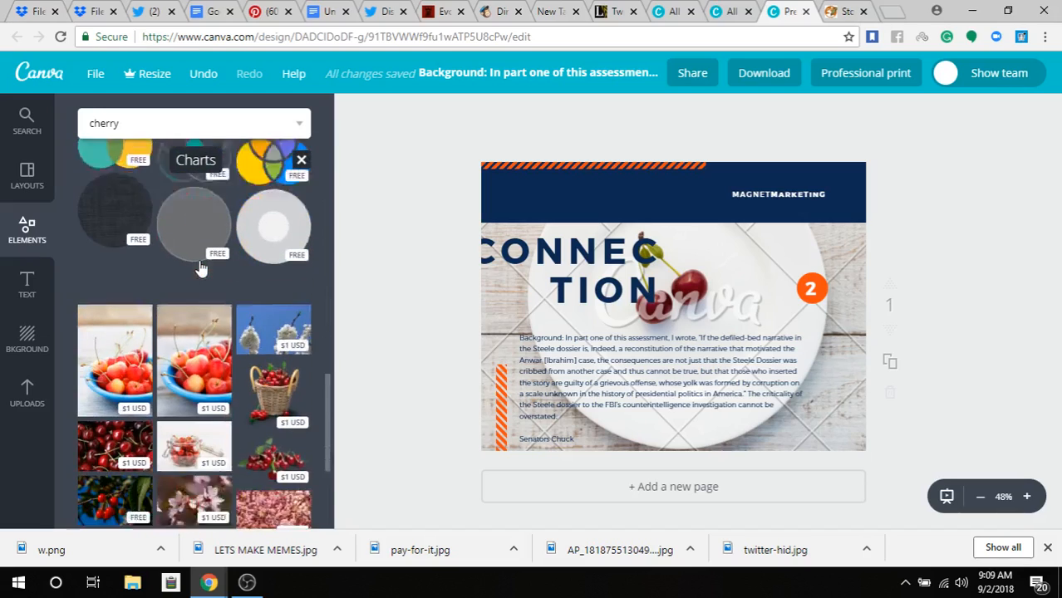
pyautogui.scroll(-1, 187, 322)
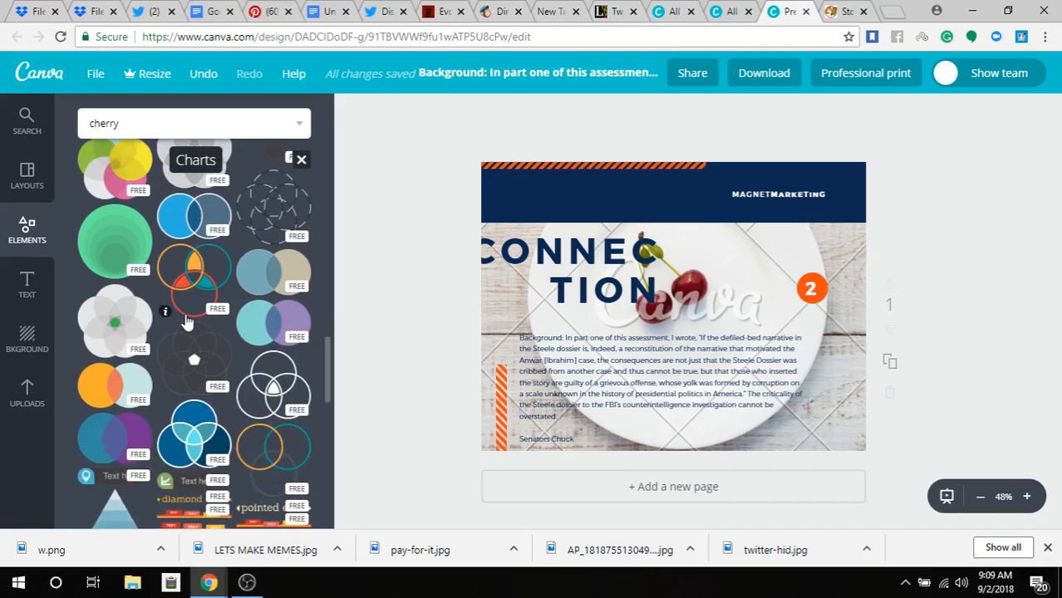
pyautogui.scroll(-5, 98, 407)
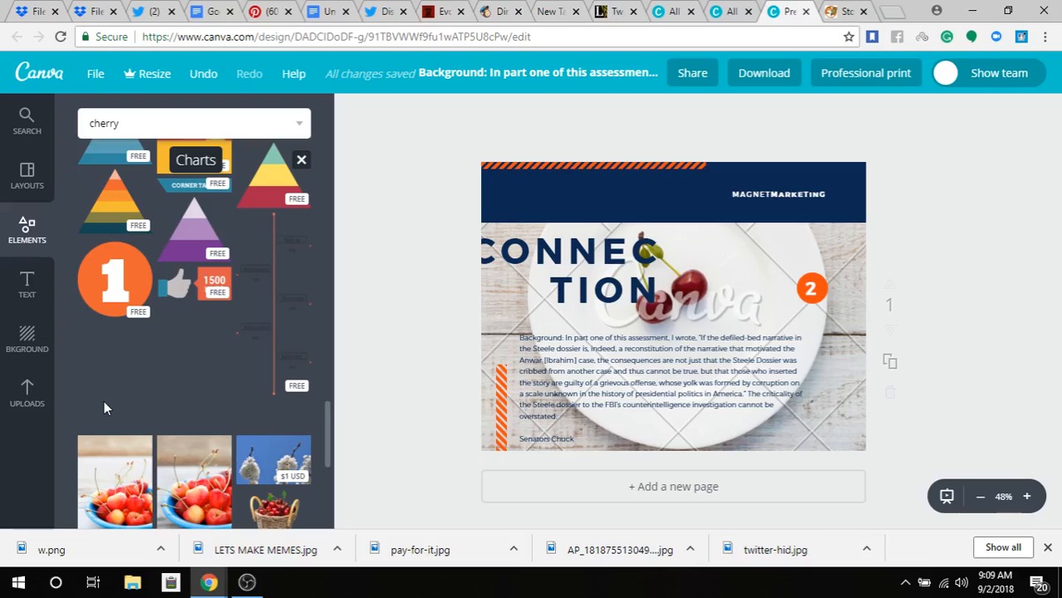
pyautogui.scroll(3, 118, 394)
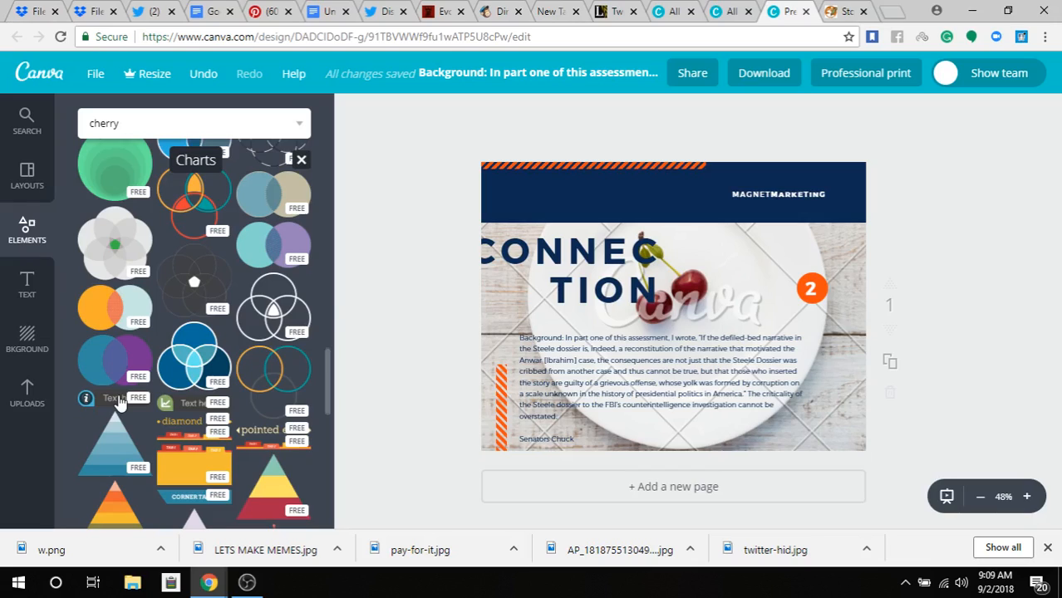
pyautogui.scroll(10, 118, 398)
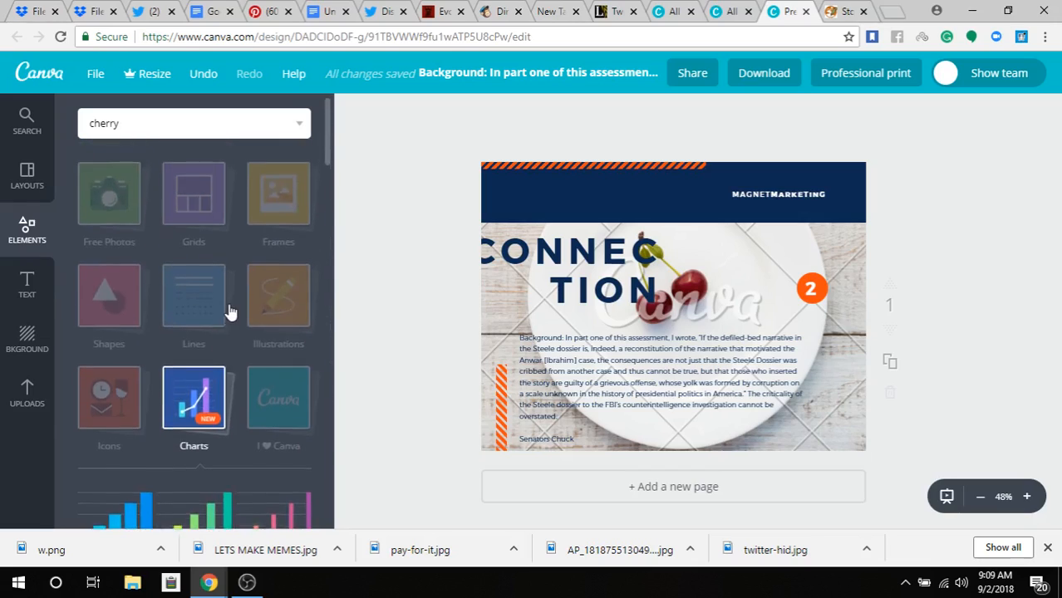
# Step: Open the Illustrations collection and look through the elements down to the cherry photos
pyautogui.click(278, 299)
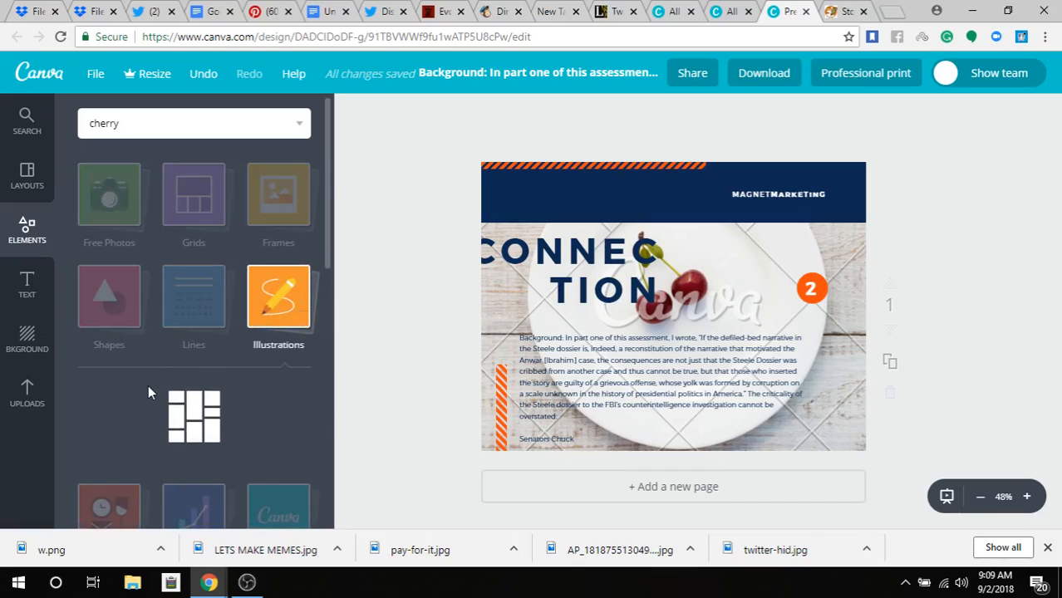
pyautogui.scroll(-2, 148, 387)
pyautogui.scroll(-7, 149, 392)
pyautogui.scroll(-10, 149, 392)
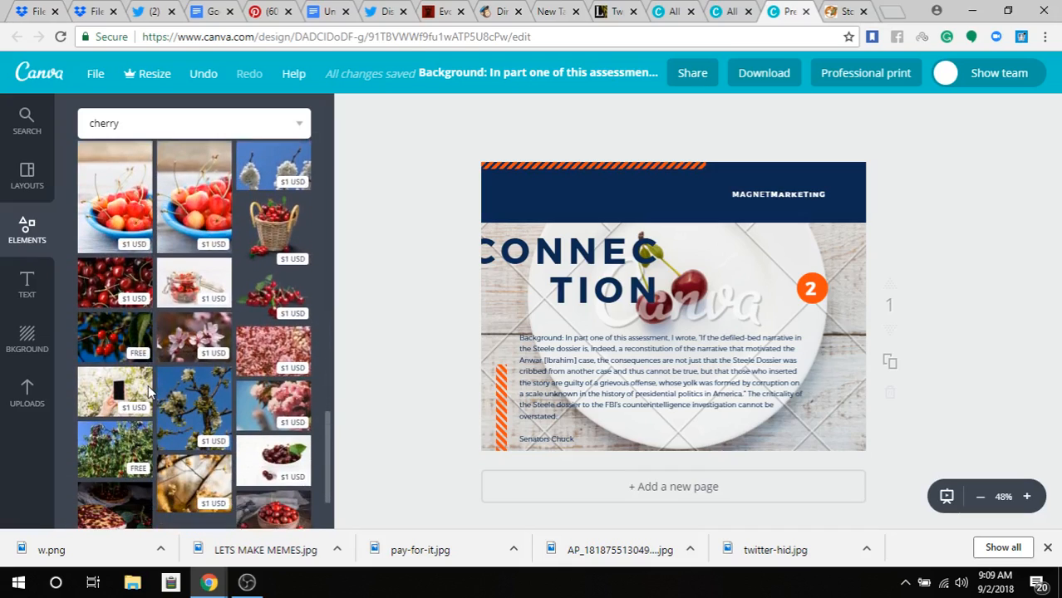
pyautogui.scroll(-2, 149, 392)
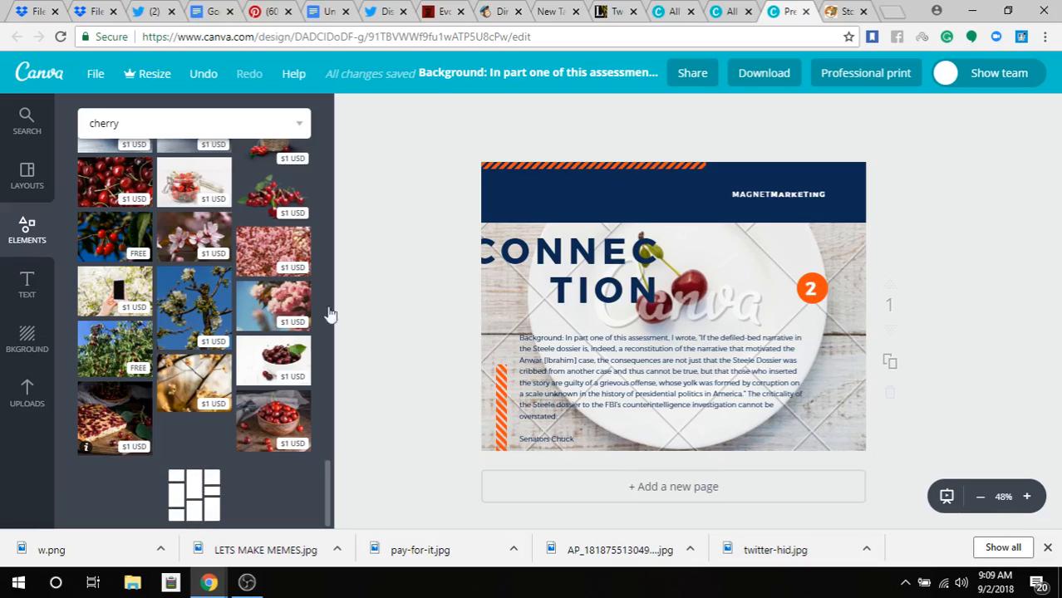
# Step: View the professional print format choices and the design's team and public visibility options
pyautogui.click(874, 75)
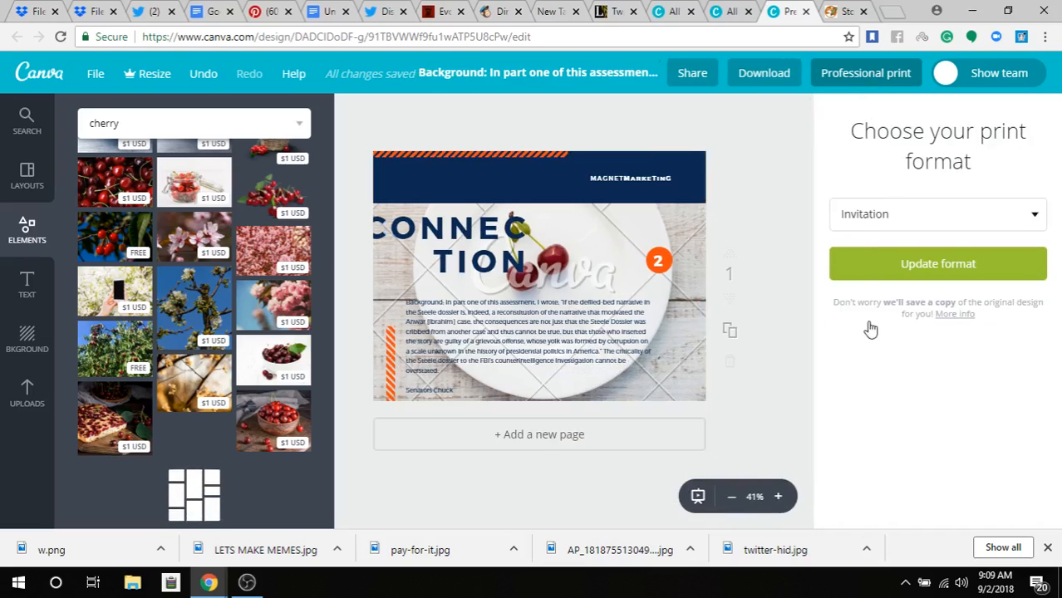
pyautogui.click(984, 77)
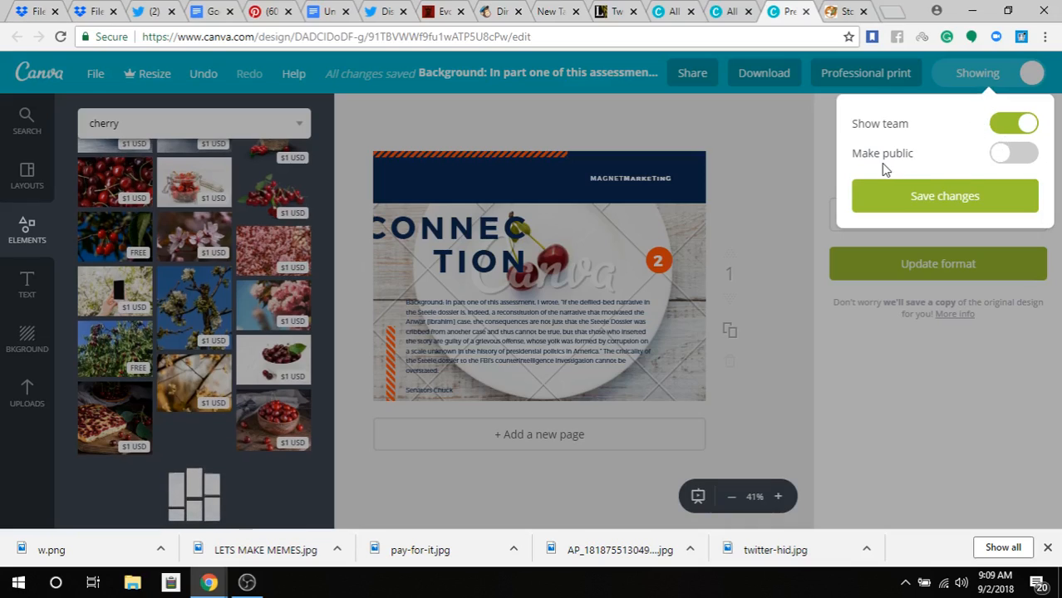
pyautogui.click(969, 70)
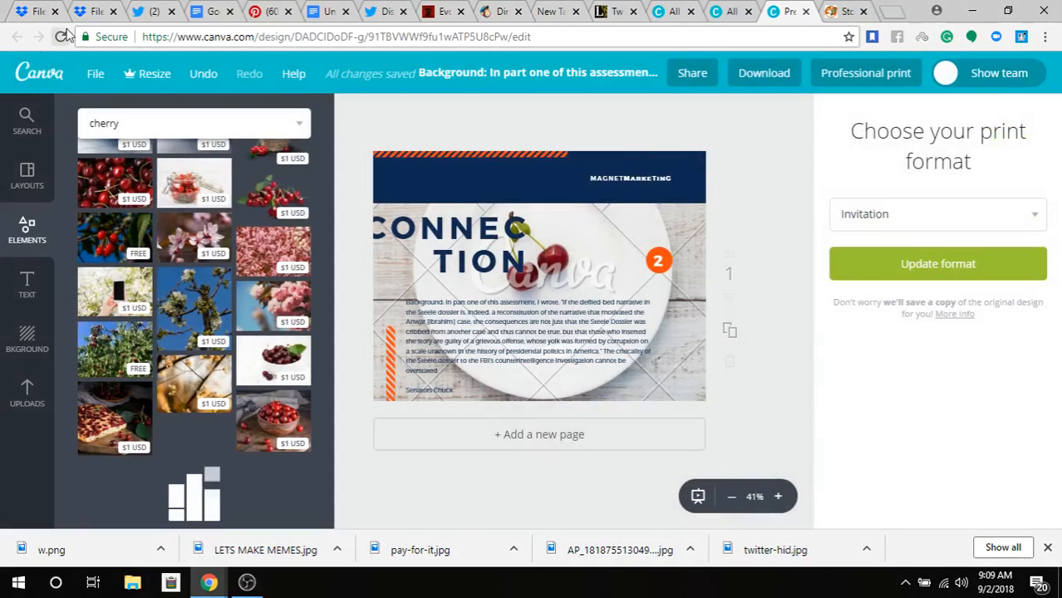
# Step: Return to the home page and look through the full gallery of previously made designs
pyautogui.click(37, 73)
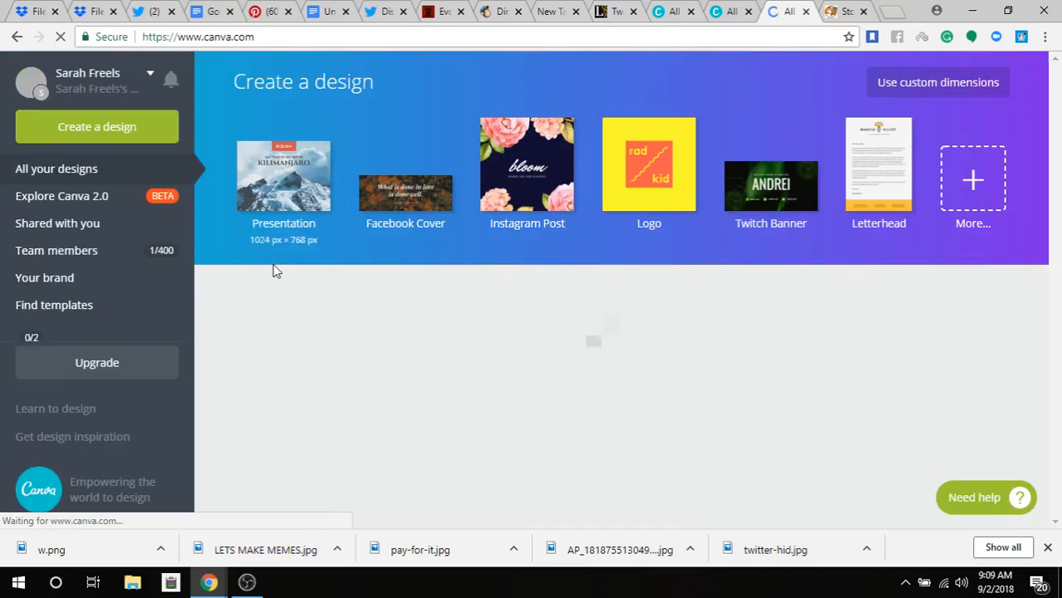
pyautogui.scroll(-5, 277, 271)
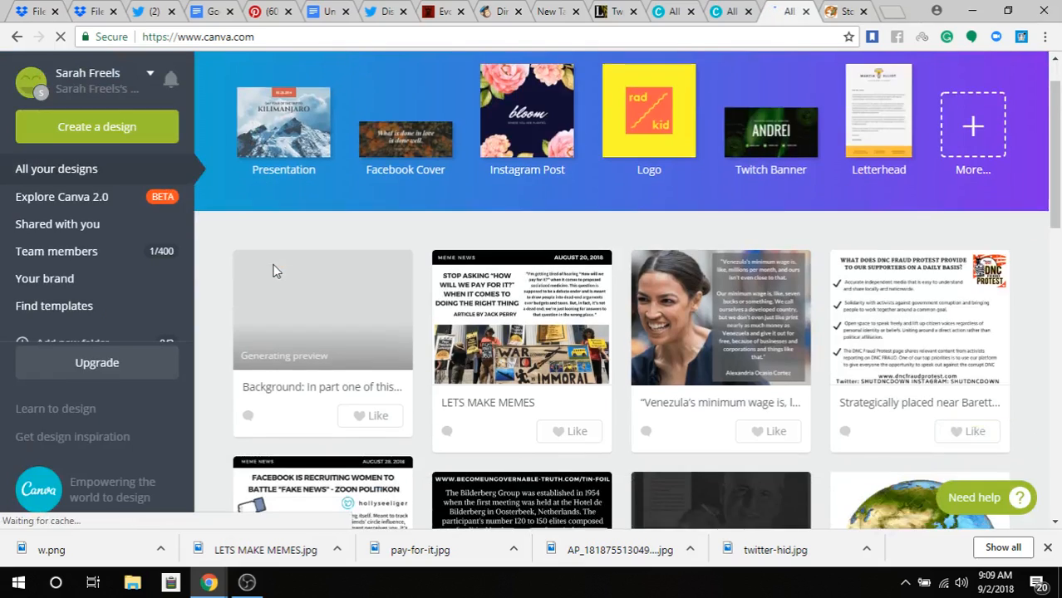
pyautogui.scroll(-7, 274, 271)
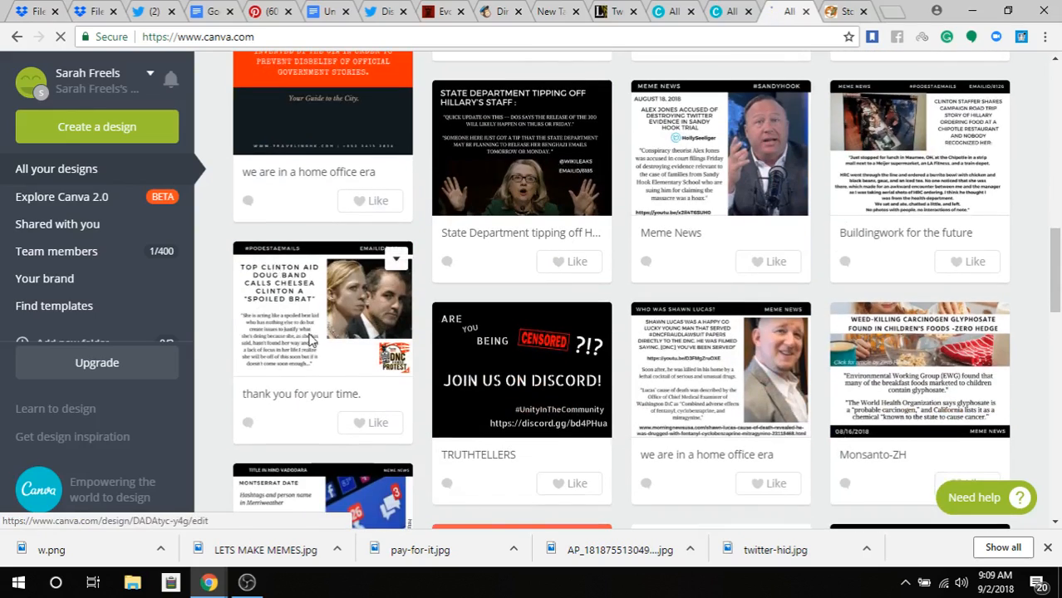
pyautogui.scroll(-4, 311, 341)
pyautogui.scroll(-3, 396, 404)
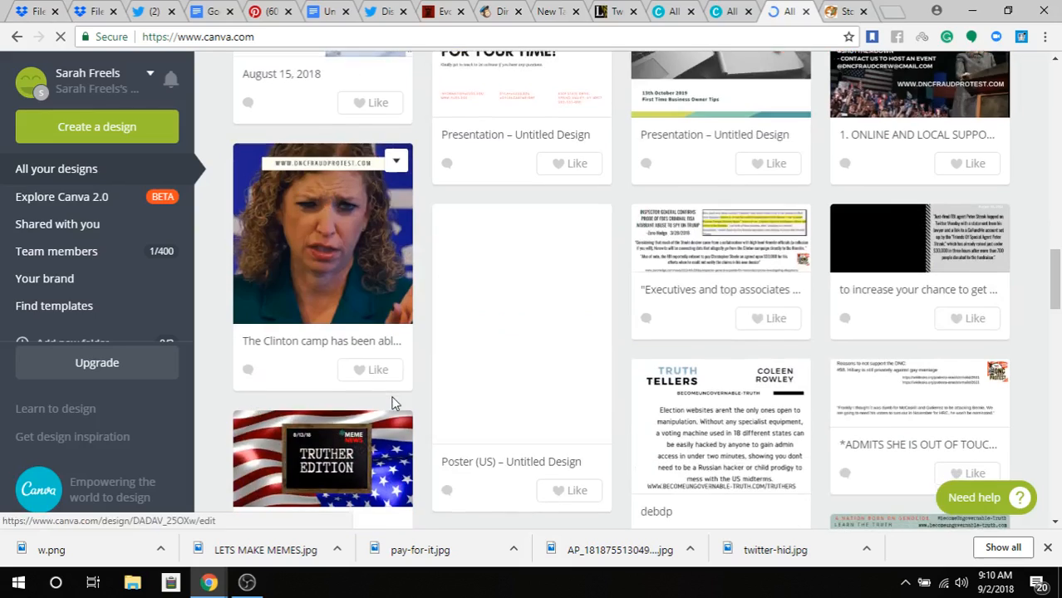
pyautogui.scroll(-1, 395, 403)
pyautogui.scroll(3, 395, 404)
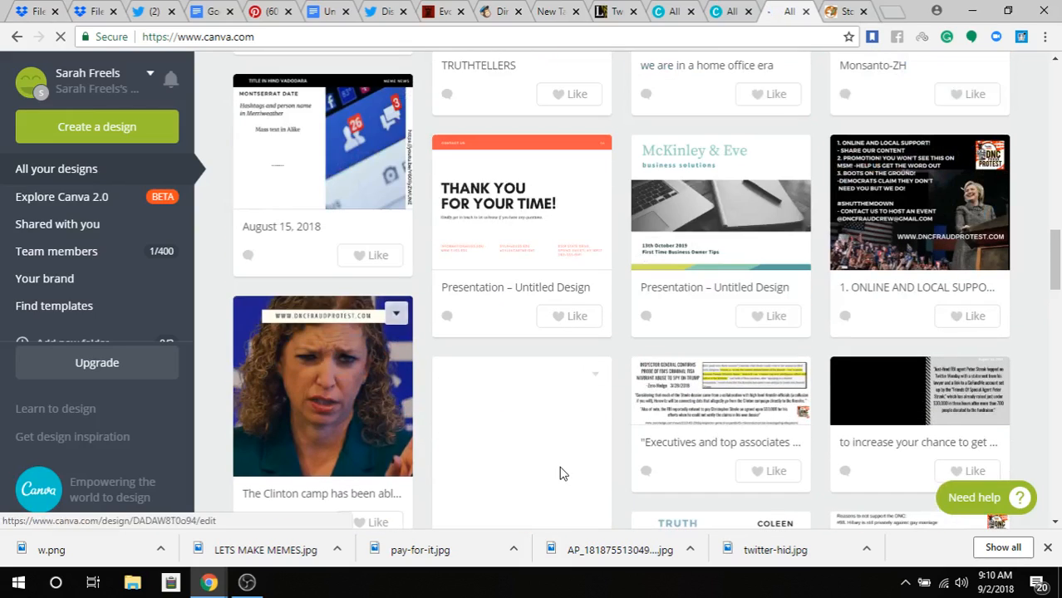
pyautogui.scroll(-5, 545, 465)
pyautogui.scroll(-4, 482, 343)
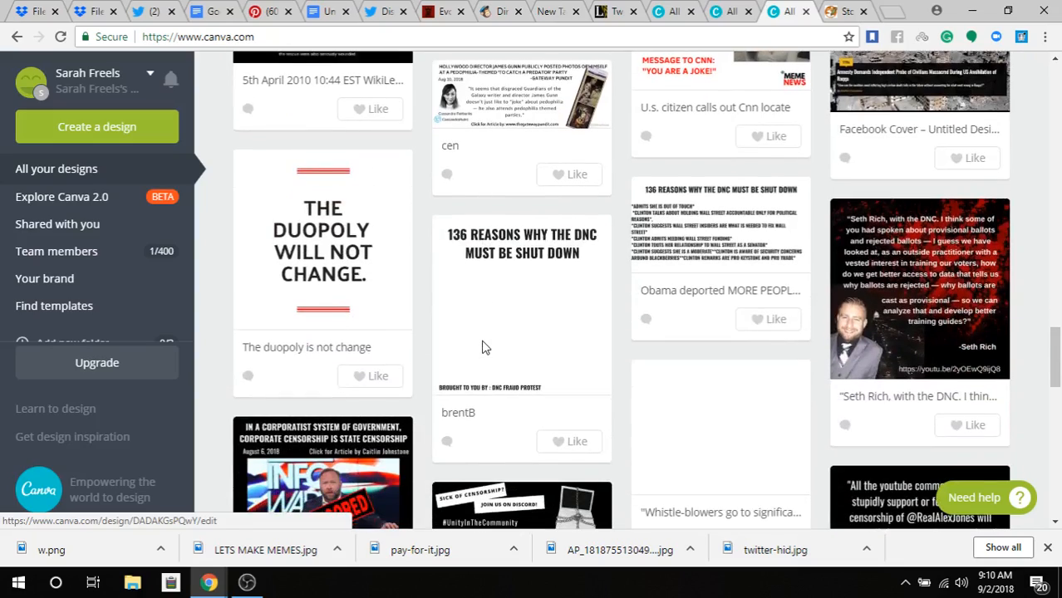
pyautogui.scroll(-4, 482, 348)
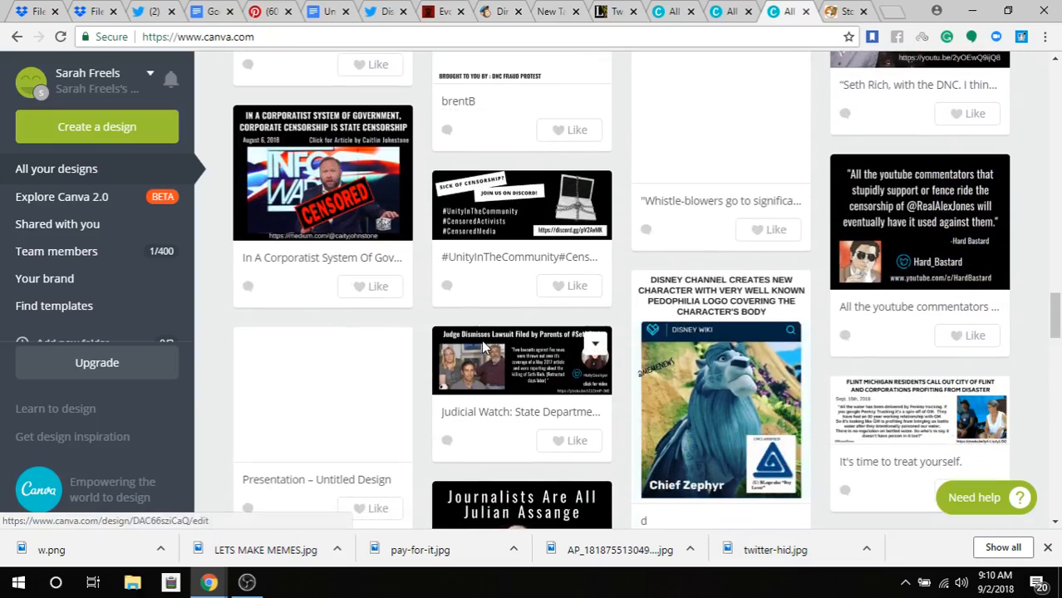
pyautogui.scroll(-15, 481, 347)
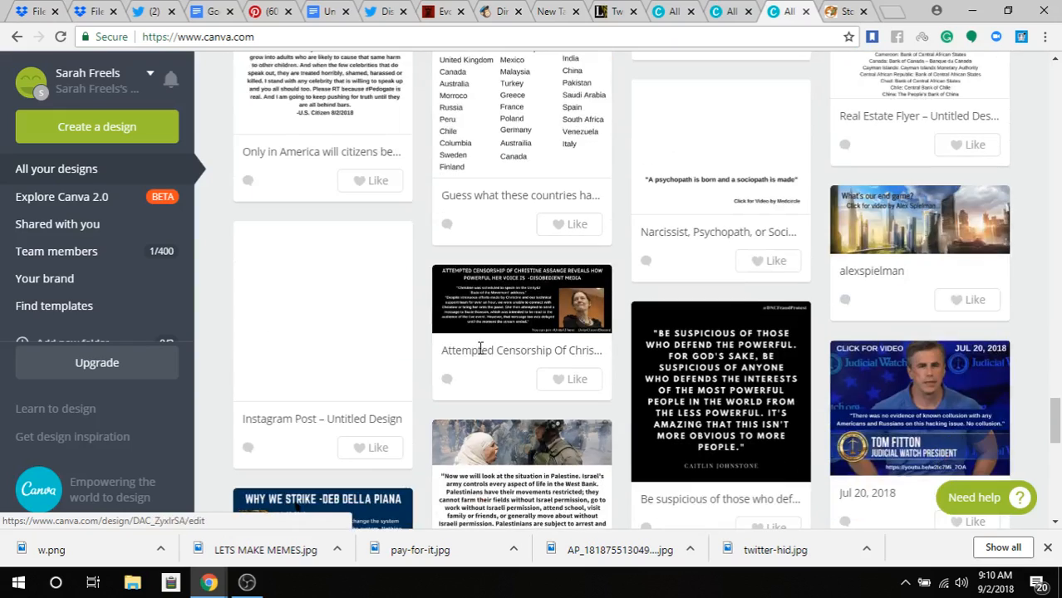
pyautogui.scroll(-4, 481, 349)
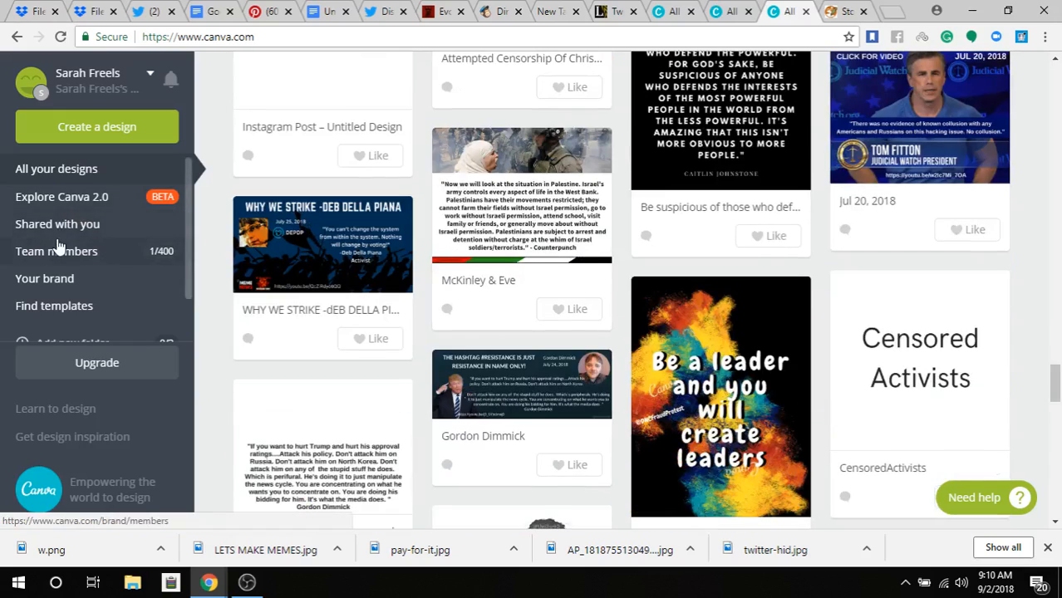
pyautogui.scroll(-1, 59, 246)
pyautogui.scroll(-1, 87, 314)
pyautogui.scroll(2, 471, 349)
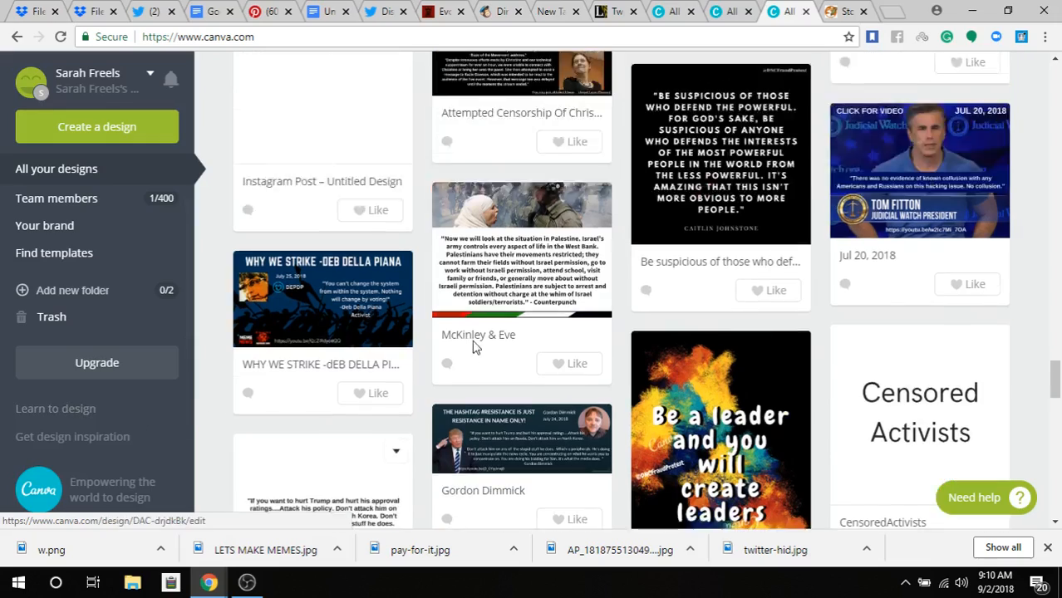
pyautogui.scroll(20, 468, 353)
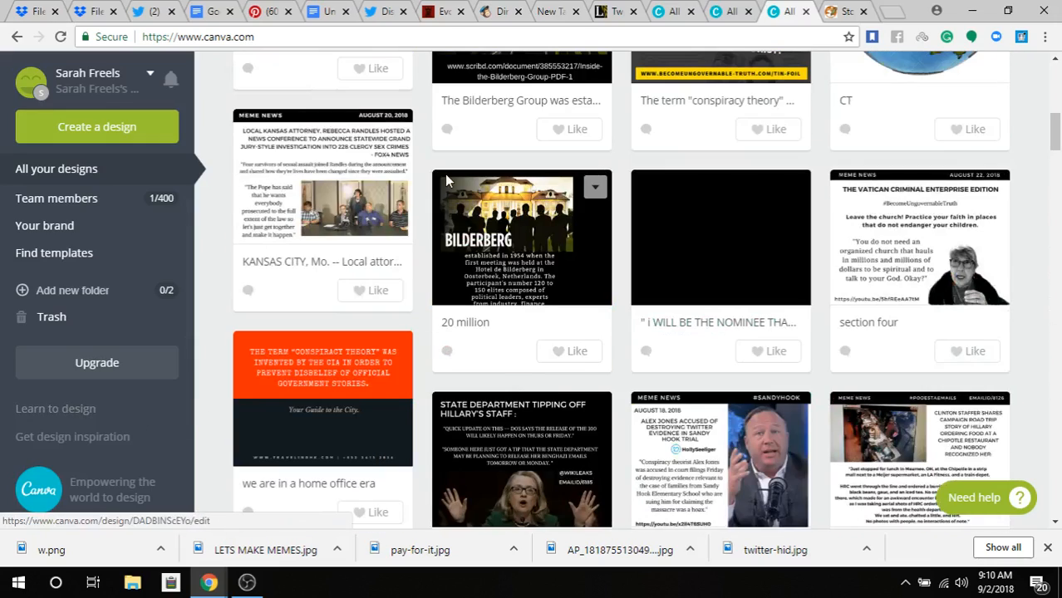
pyautogui.scroll(5, 446, 180)
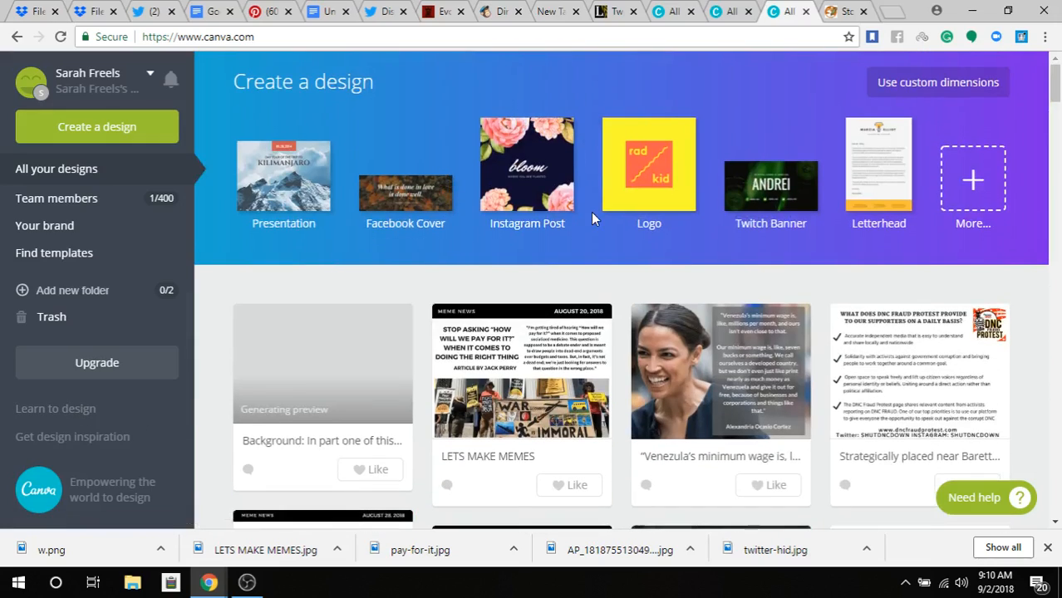